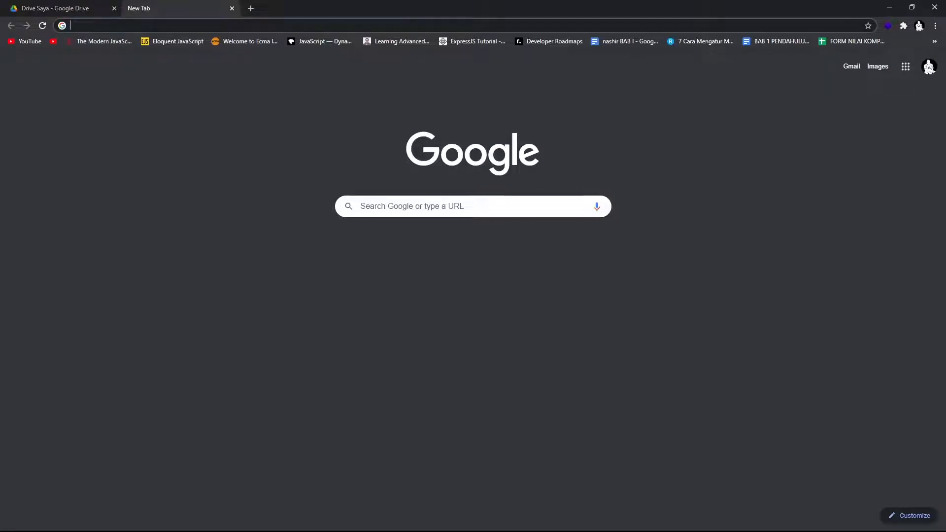
Step: Open the glideapps.com website and look over its home page
text(glid)
key(Return)
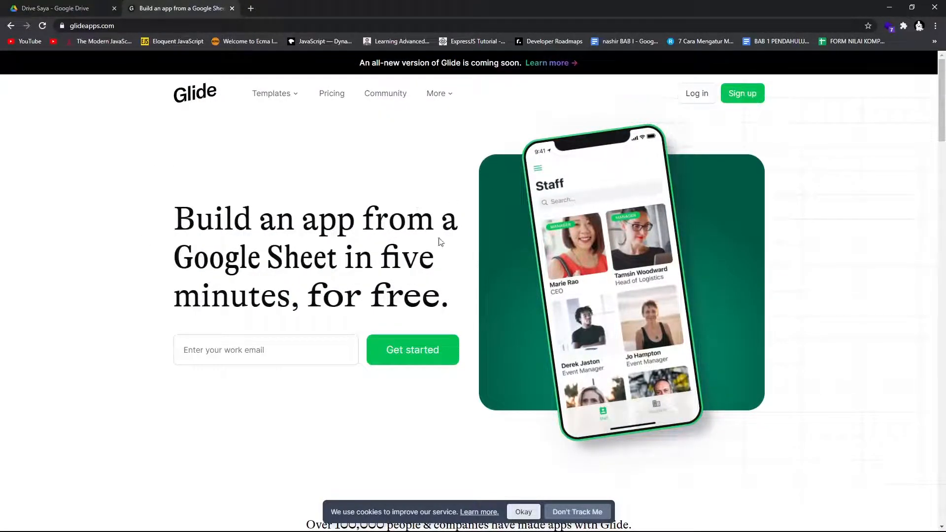
scroll(364, 255, down, 4)
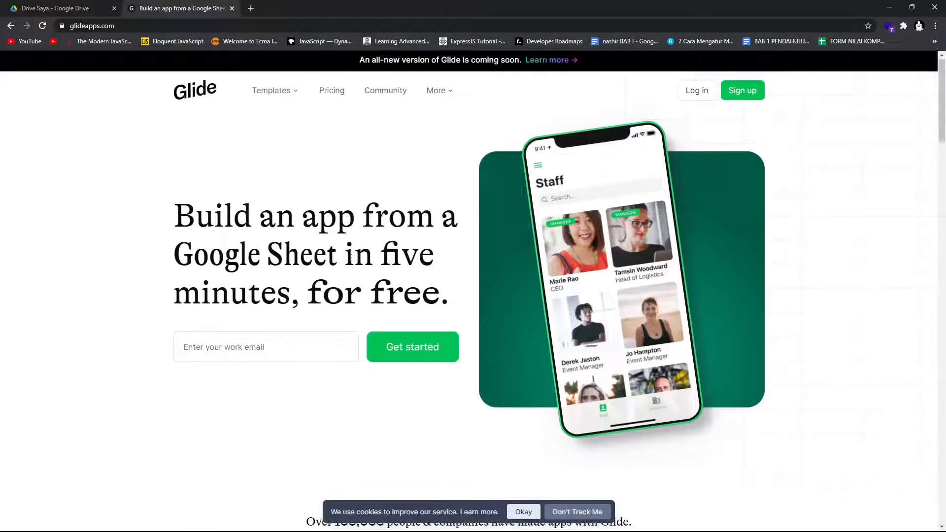
scroll(385, 241, up, 4)
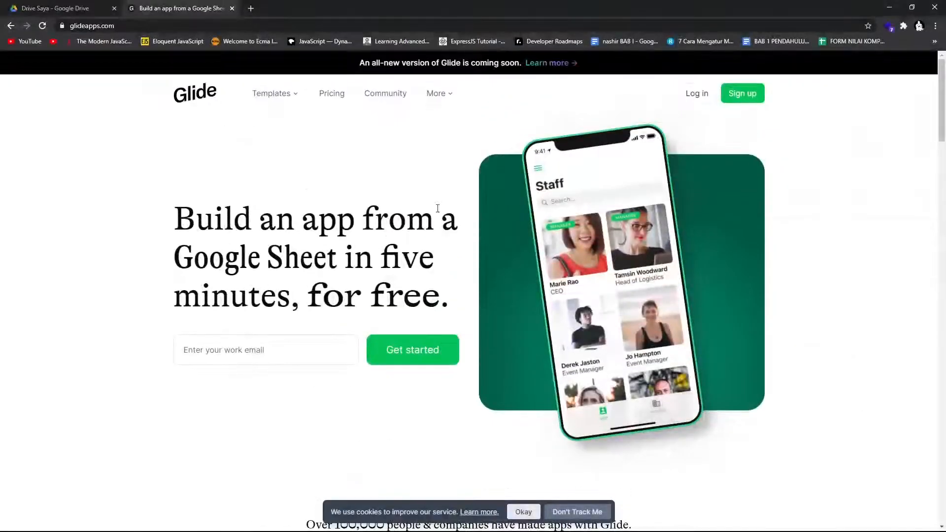
scroll(438, 212, down, 3)
scroll(397, 243, down, 3)
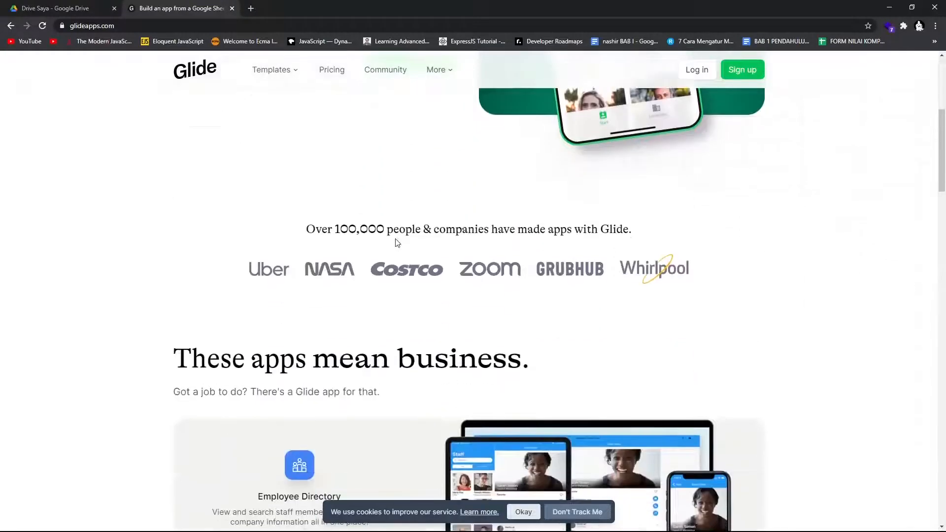
scroll(402, 225, up, 6)
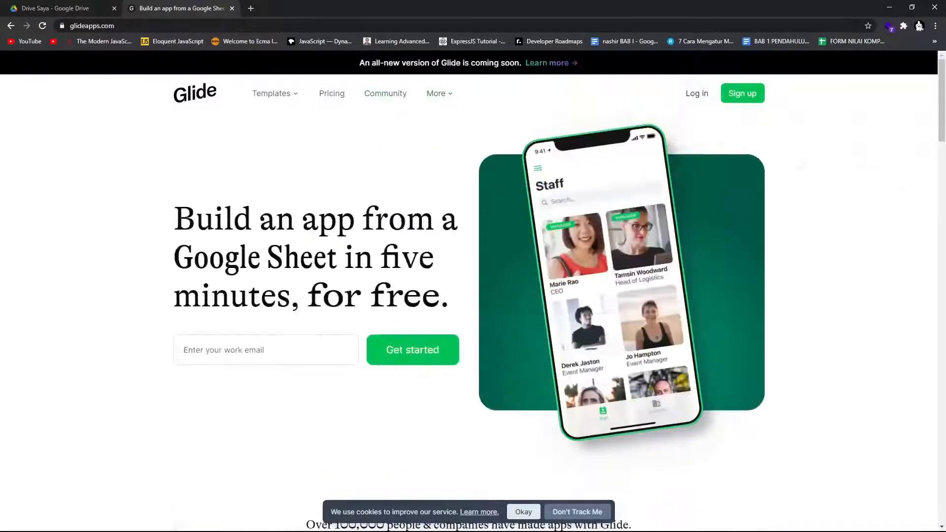
Step: Switch to Google Drive and look through the files in the KKN UAD KE-81 DIVISI VII.B.2 folder
click(68, 9)
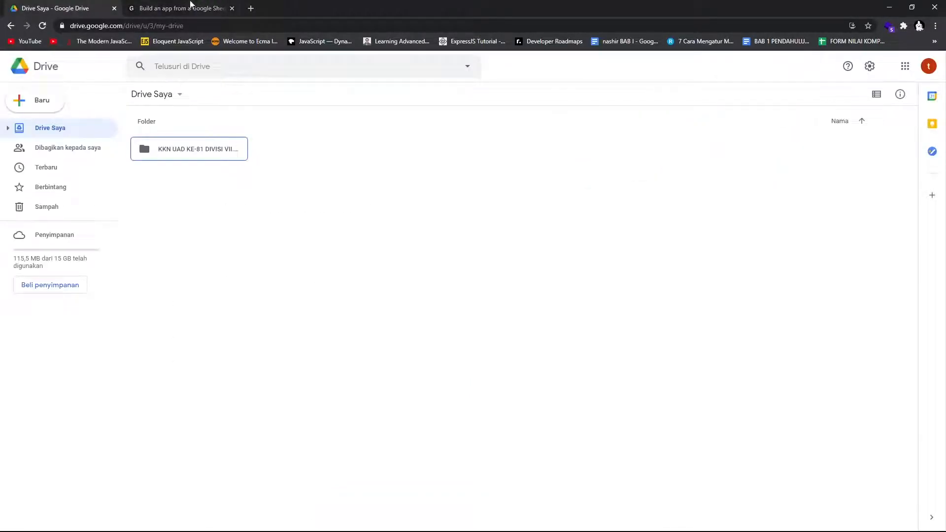
click(167, 6)
click(75, 9)
click(150, 7)
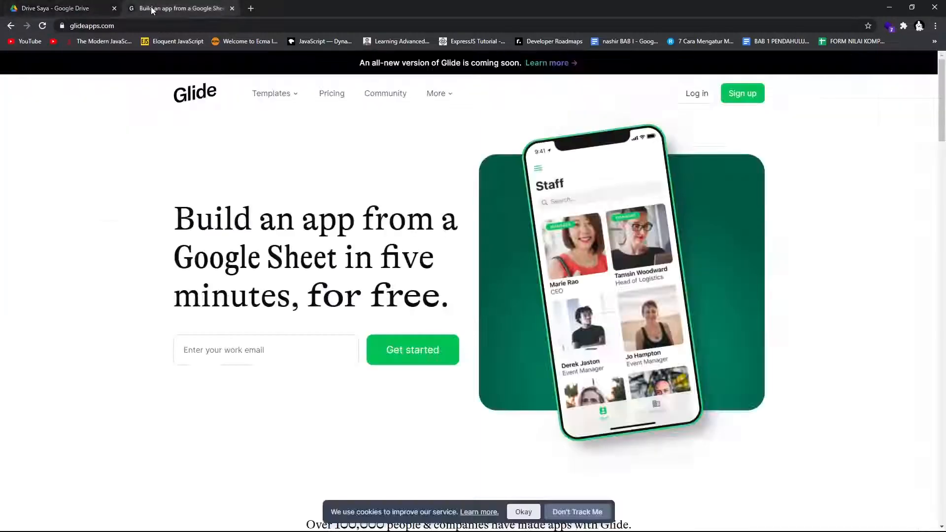
click(91, 10)
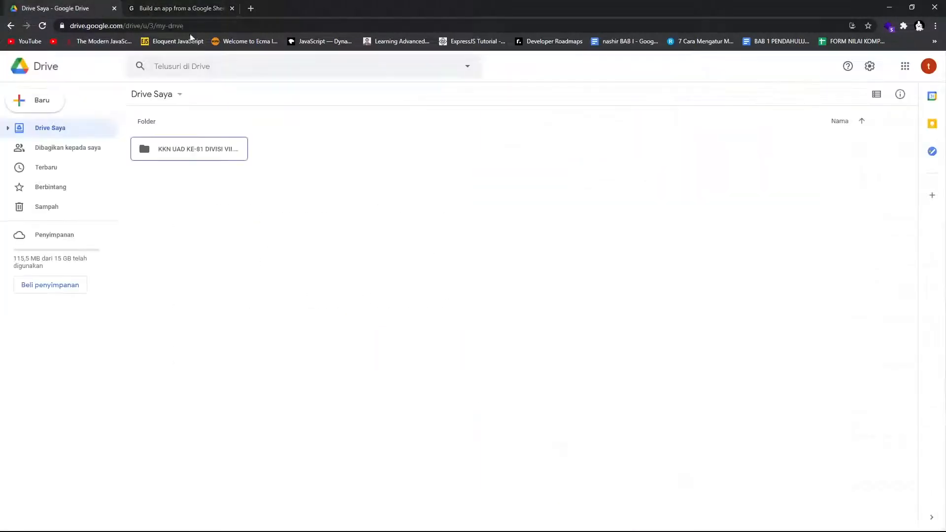
double_click(187, 150)
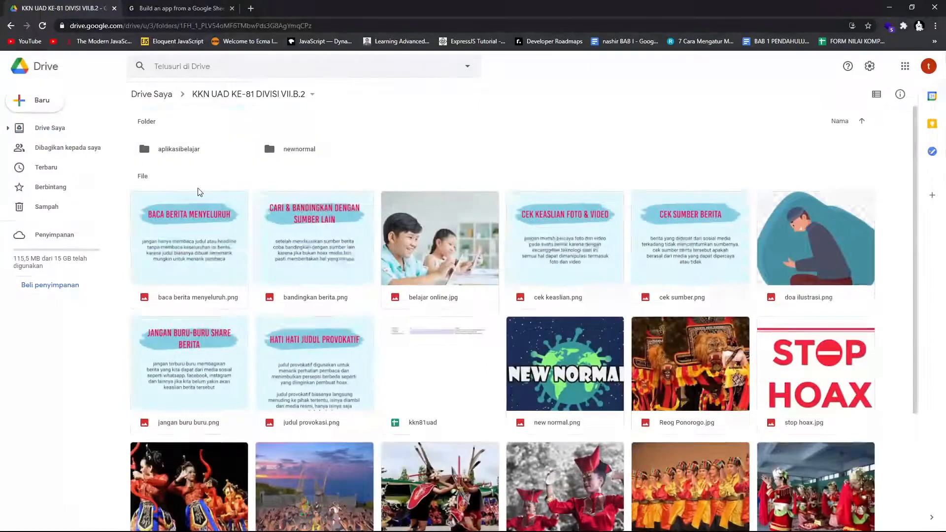
scroll(199, 192, down, 3)
scroll(188, 180, up, 3)
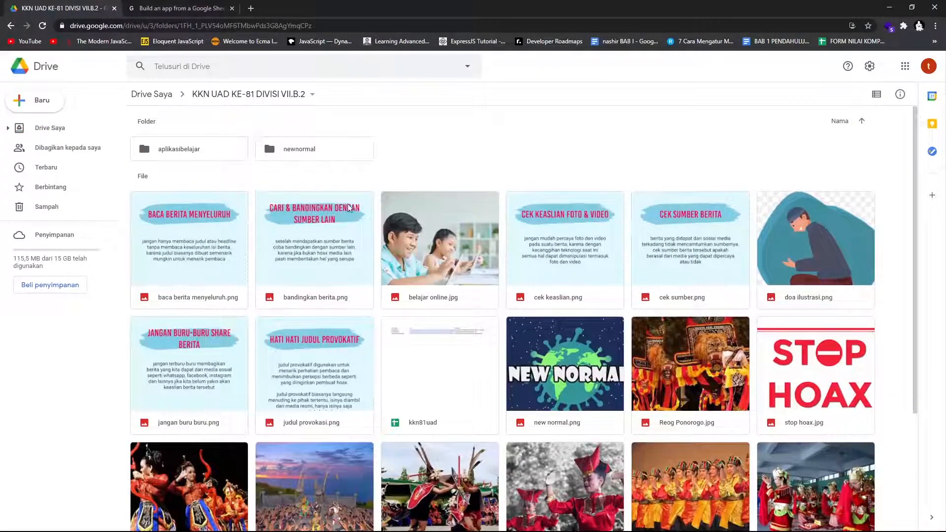
Step: Return to the Glide website, log in and open the "kkn regular UAD ke-81" app in the editor
key(ctrl+Tab)
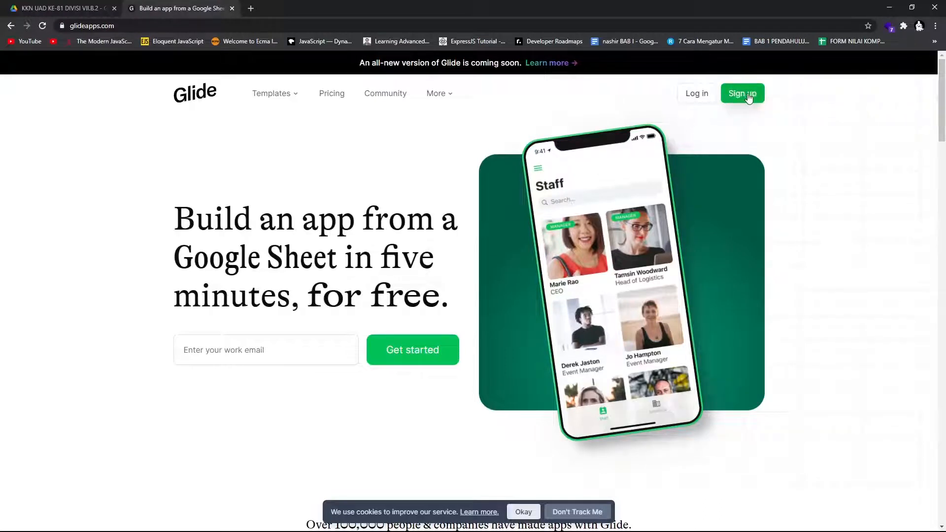
click(695, 95)
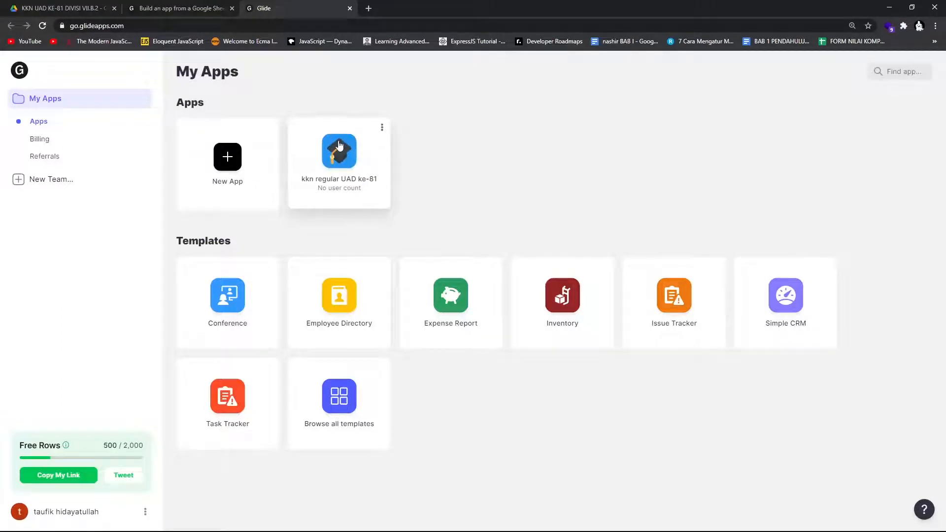
click(340, 146)
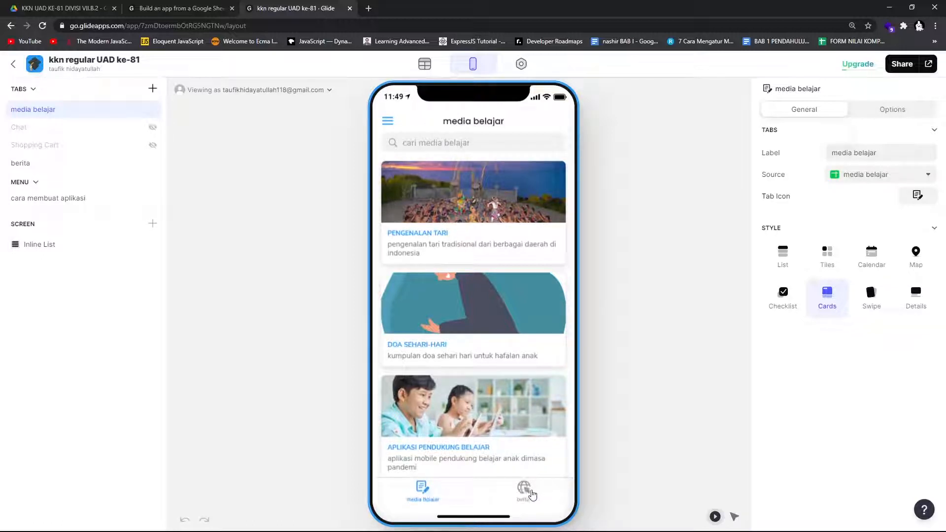
Step: Add a new tab to the app and name it "akun"
click(524, 490)
click(419, 493)
click(153, 89)
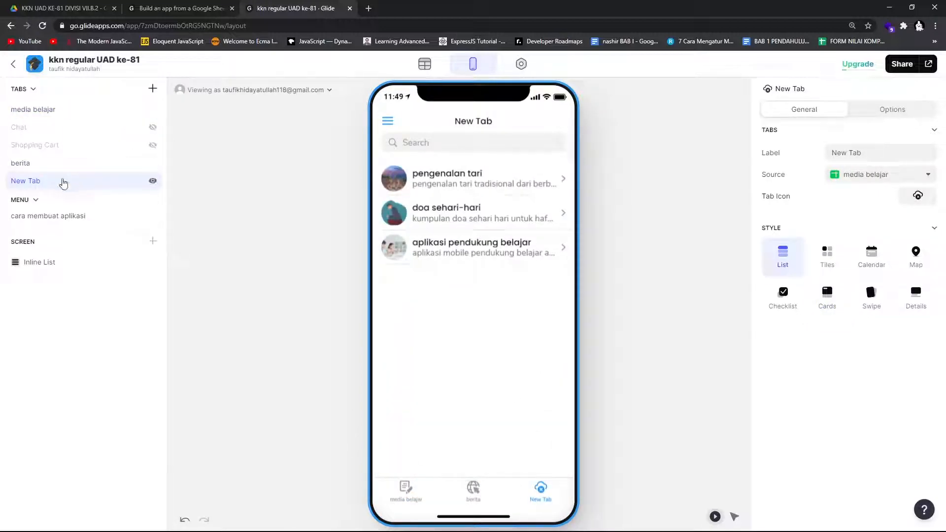
double_click(52, 182)
text(akun)
click(192, 181)
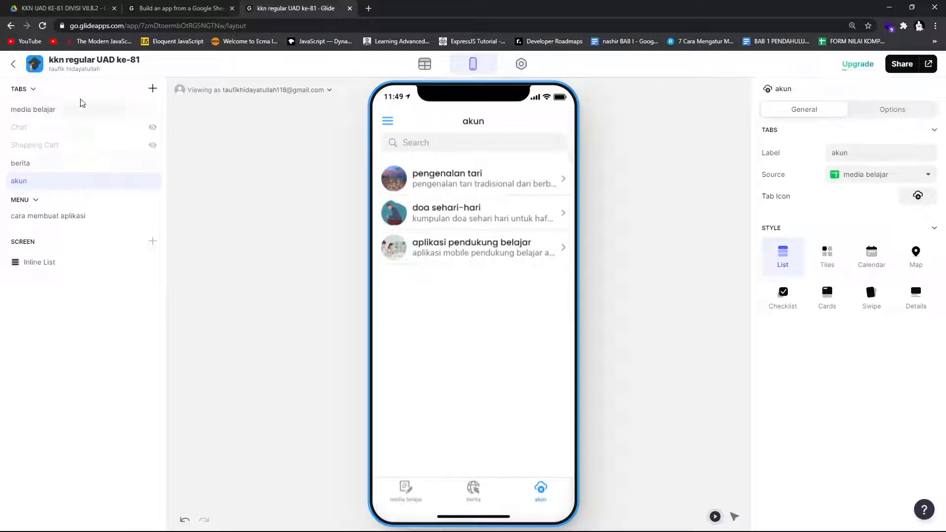
Step: Examine how the app's tabs and menu sections are organised and how the side menu looks in the phone preview
click(33, 91)
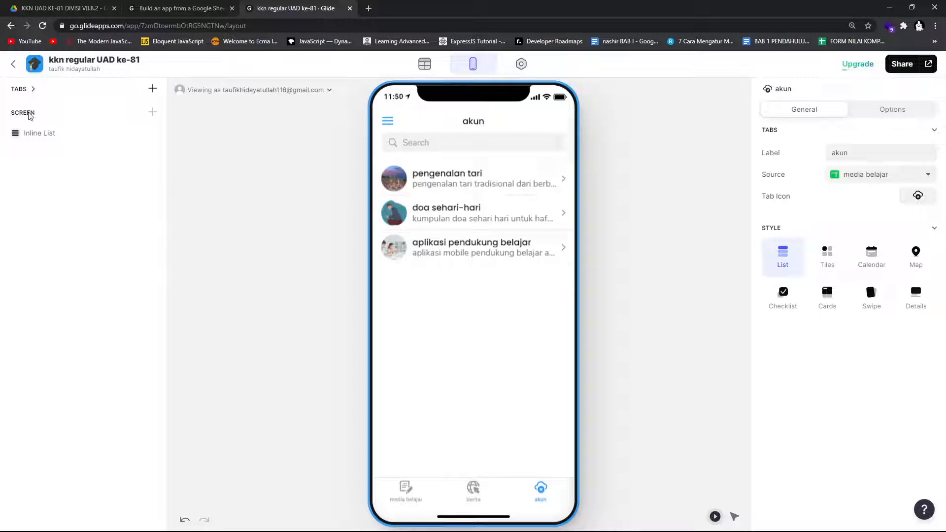
click(31, 90)
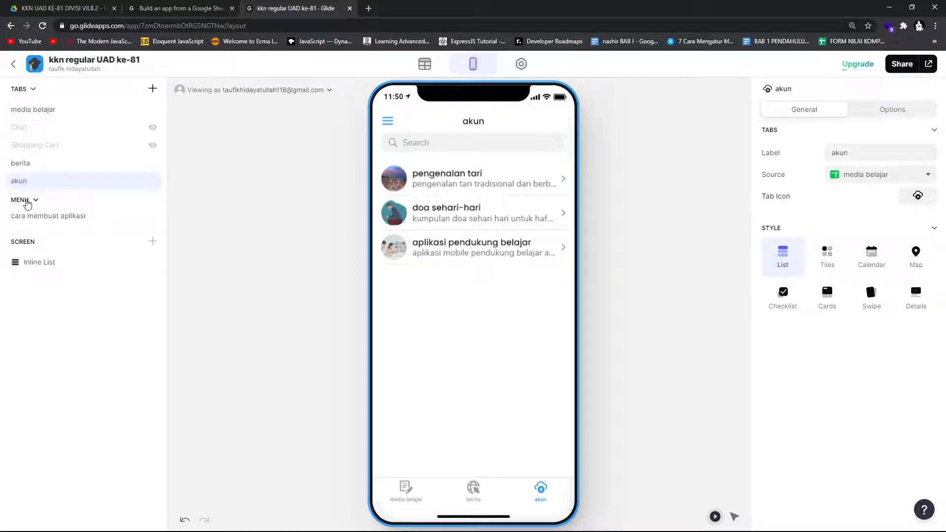
click(27, 199)
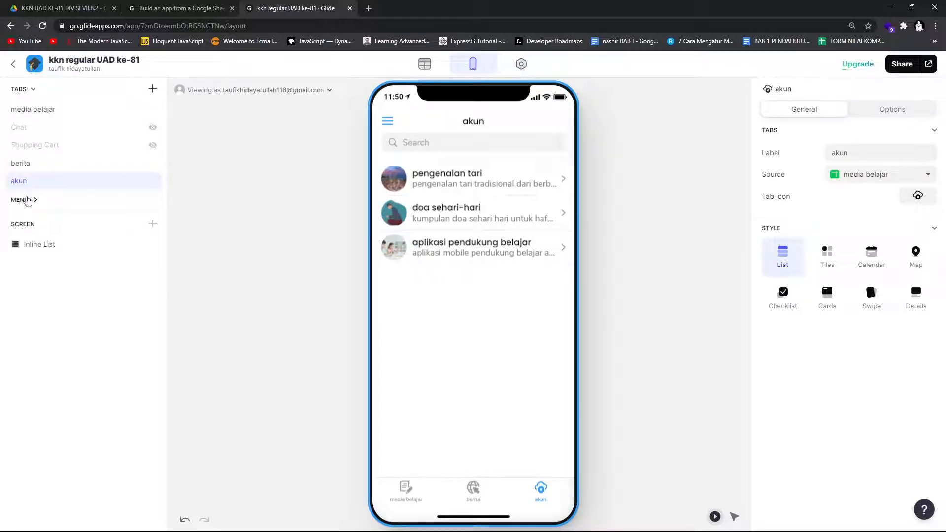
click(27, 199)
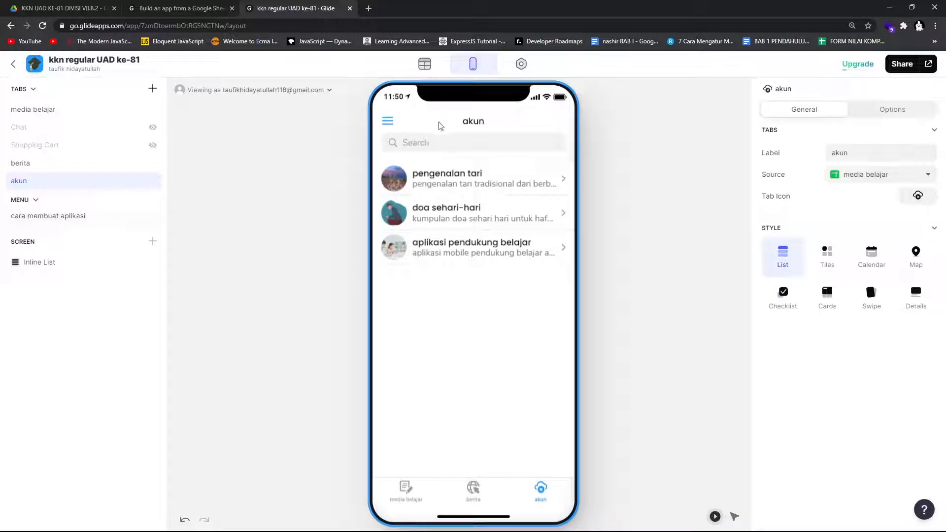
click(389, 121)
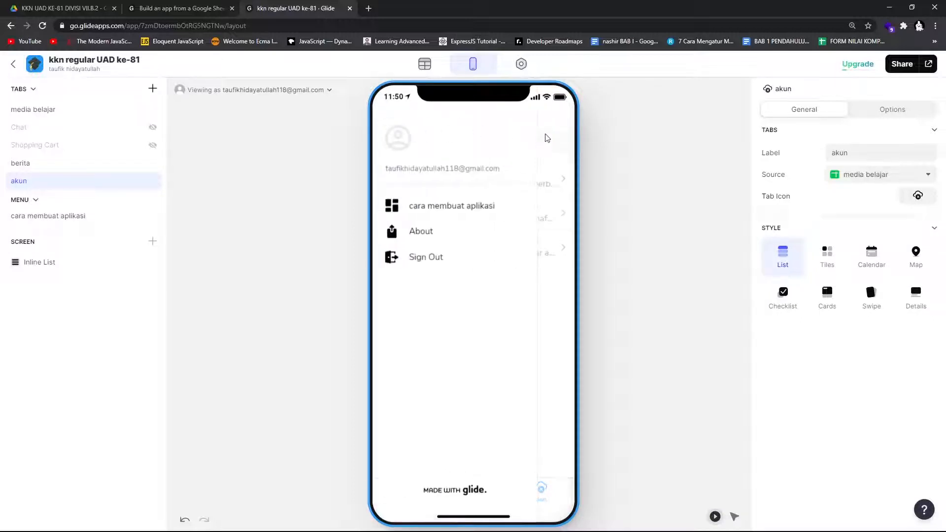
click(551, 133)
click(390, 124)
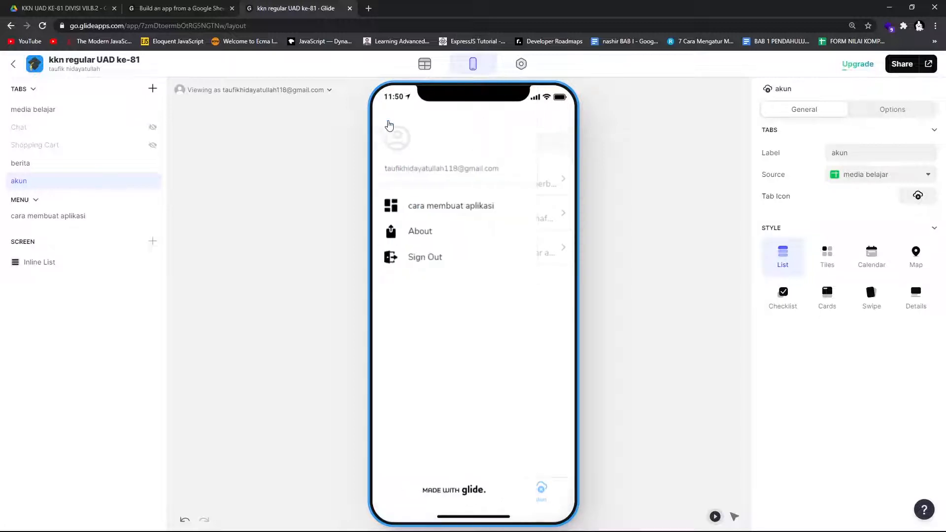
click(545, 121)
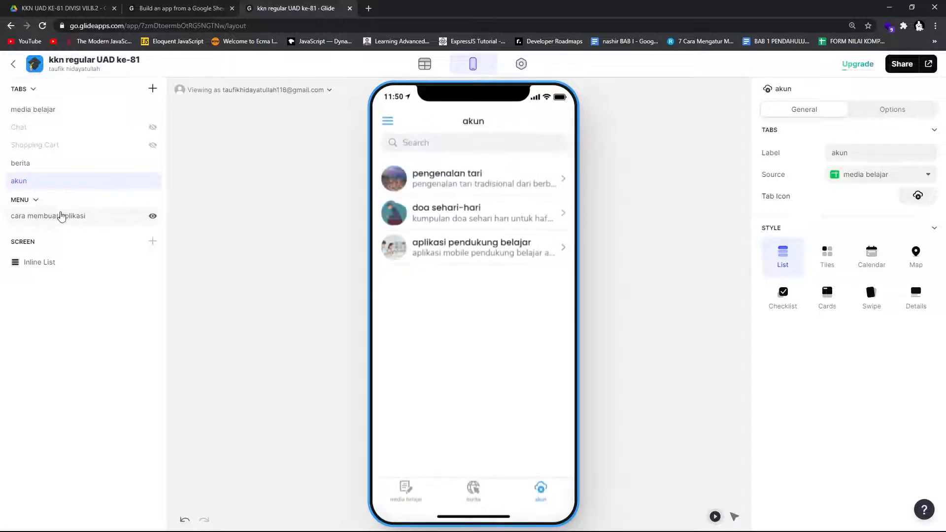
Step: Rename the "cara membuat aplikasi" menu item to "beli" and check the side menu in the preview
click(53, 216)
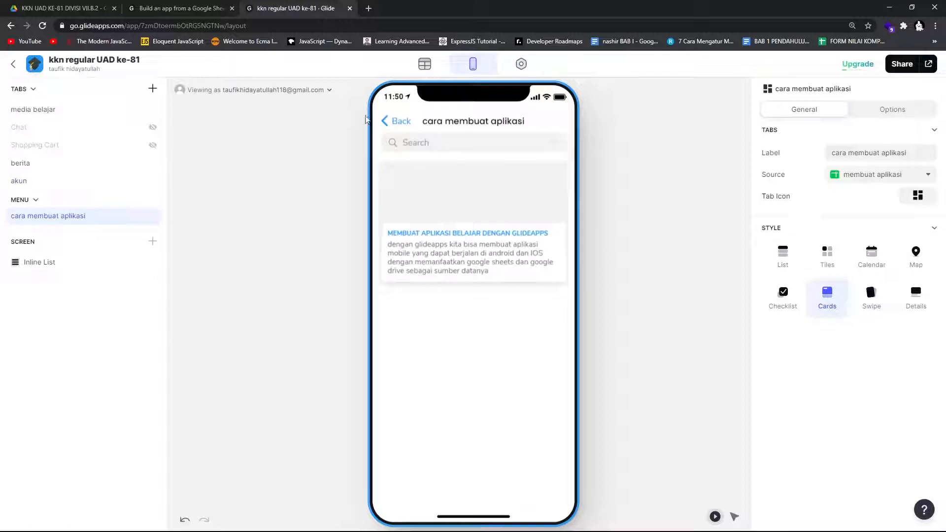
double_click(80, 215)
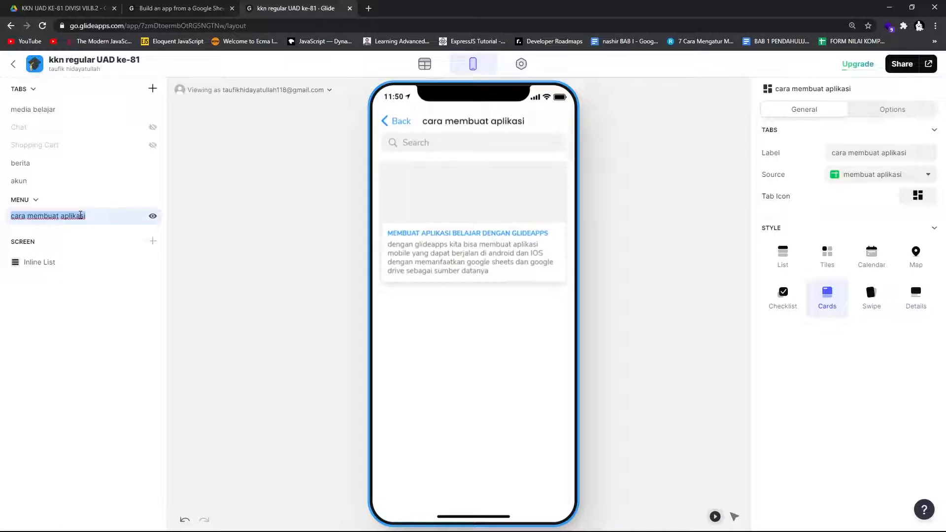
key(BackSpace)
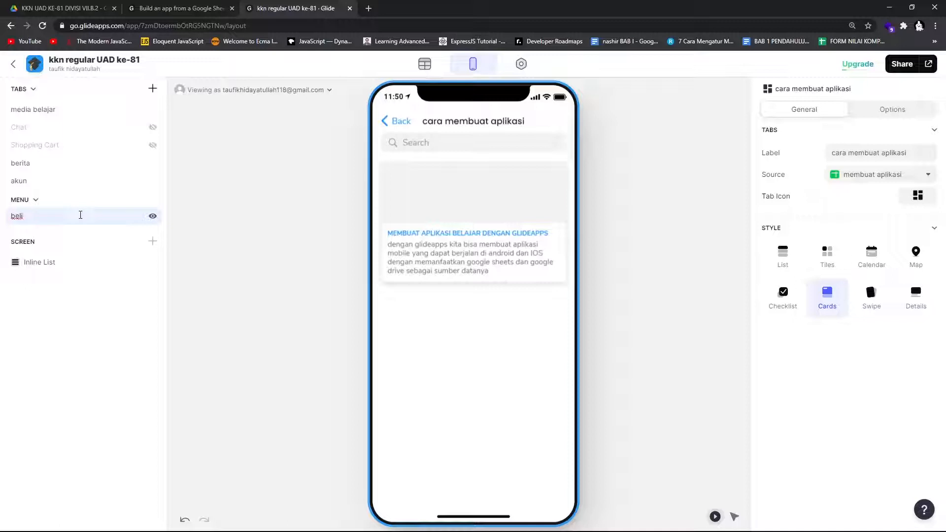
key(Return)
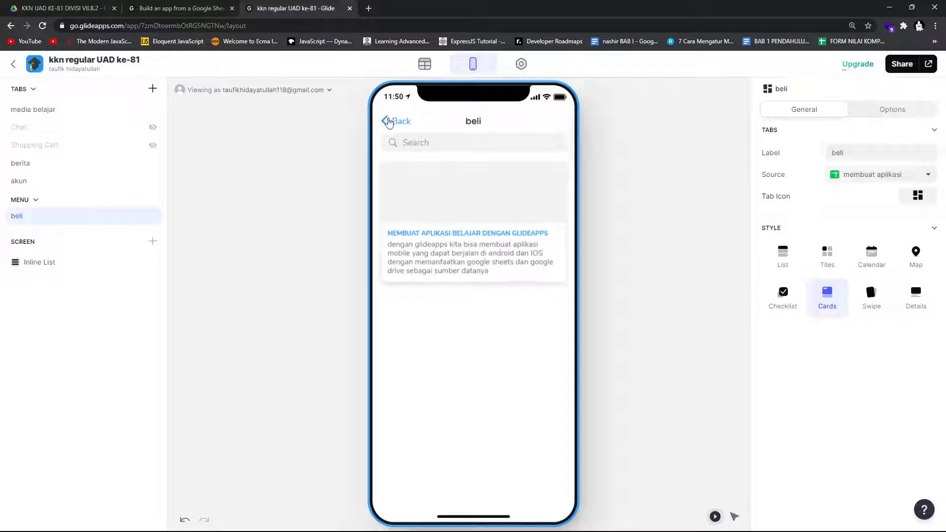
click(389, 122)
click(389, 122)
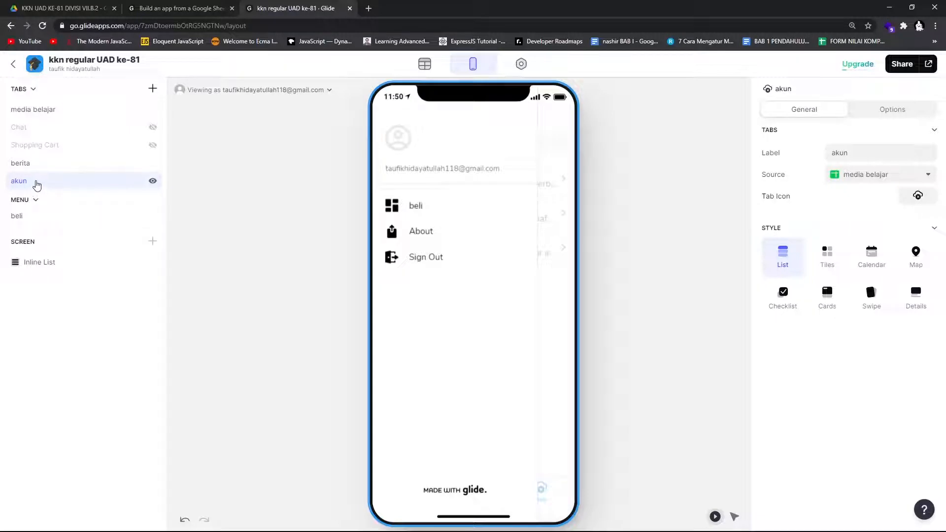
Step: Move the "akun" tab into the menu section above "beli" and check the app's pages in the preview
drag(37, 188, 40, 221)
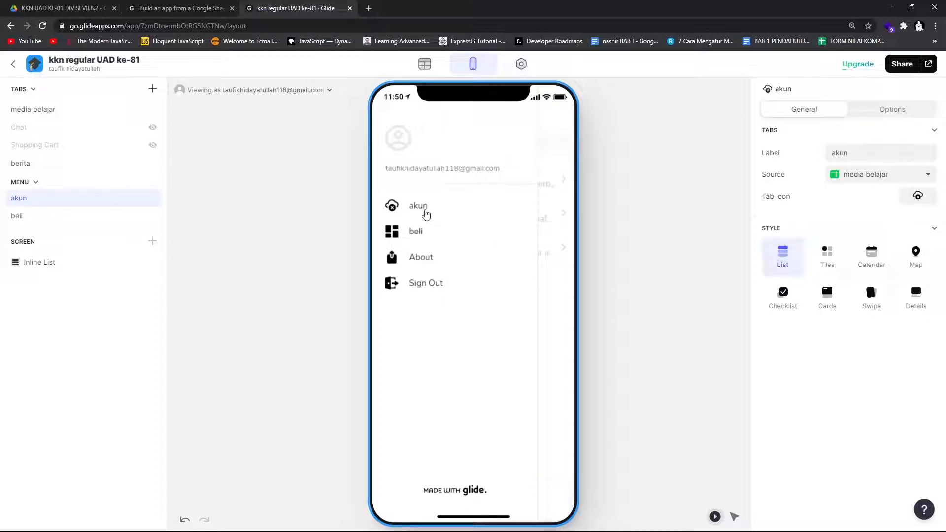
click(551, 290)
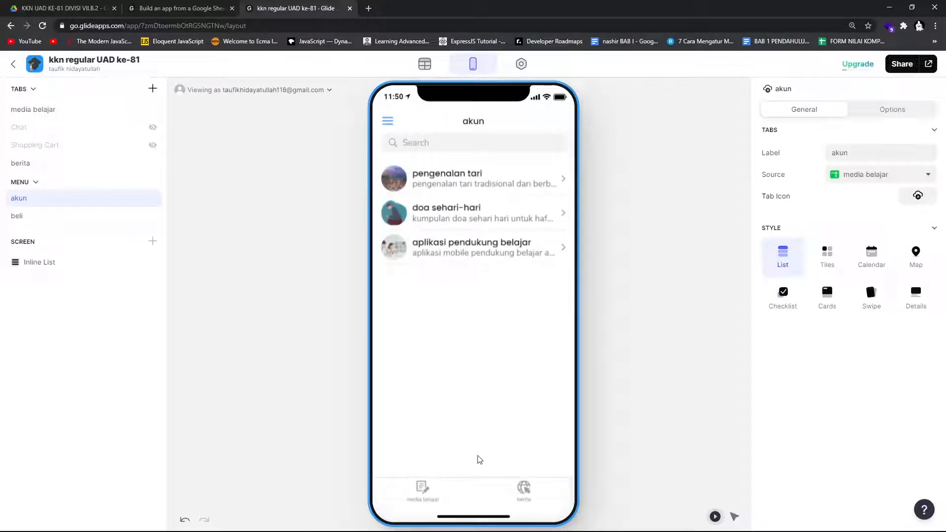
click(526, 493)
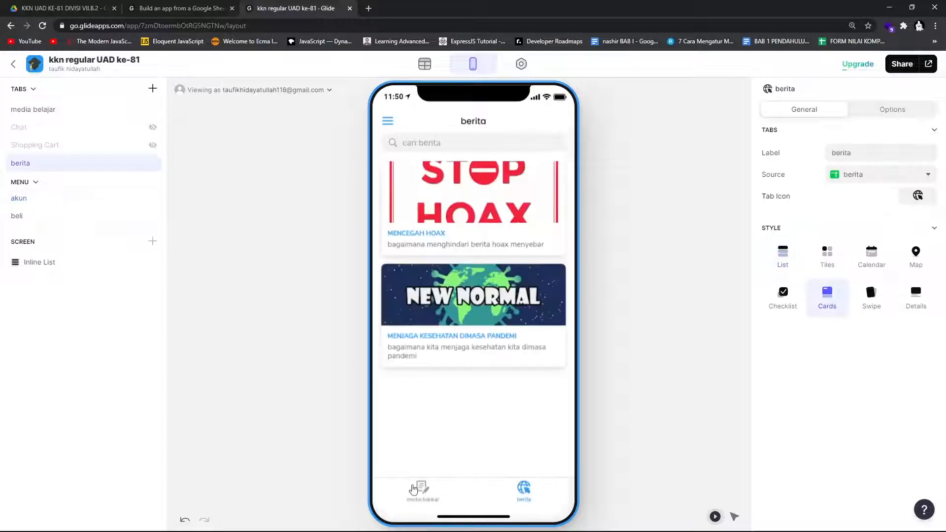
click(417, 489)
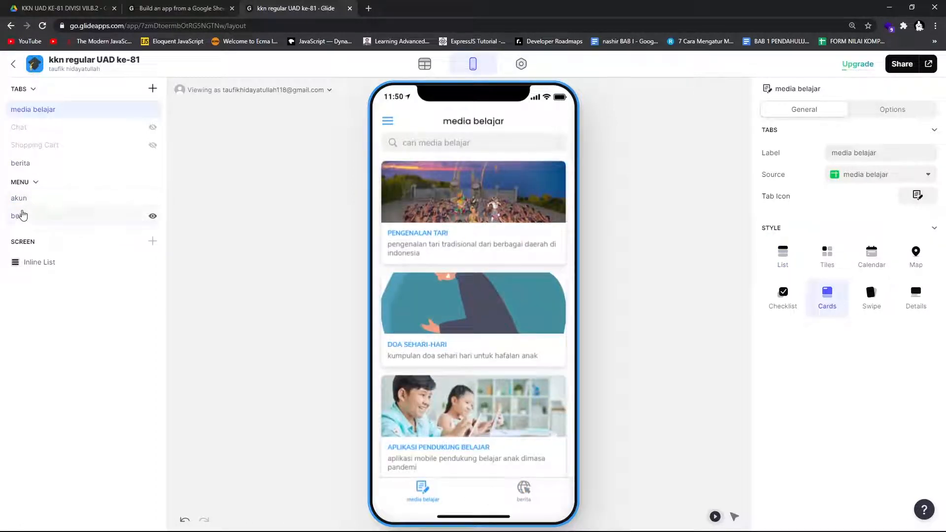
click(20, 216)
Step: Delete the "akun" menu item and return the preview to the "media belajar" page
click(24, 203)
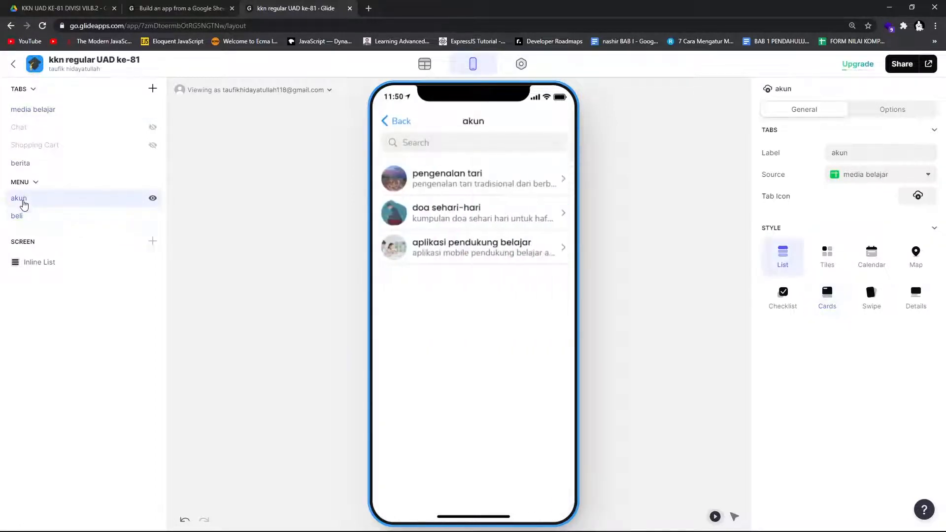
right_click(22, 199)
click(35, 217)
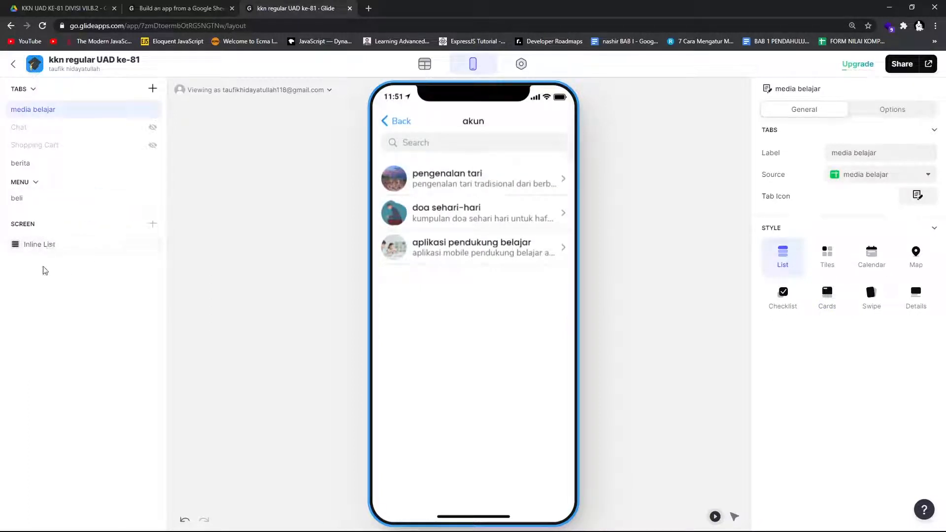
click(39, 245)
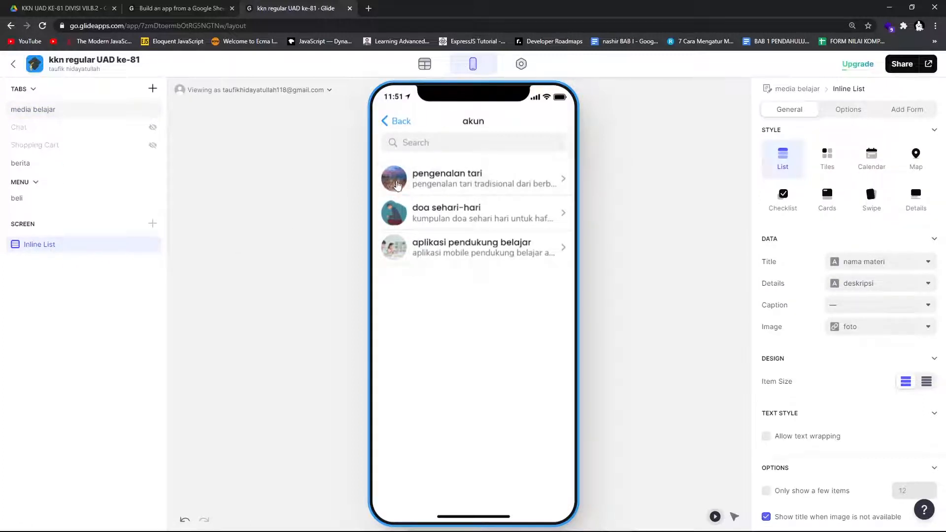
click(395, 124)
click(394, 124)
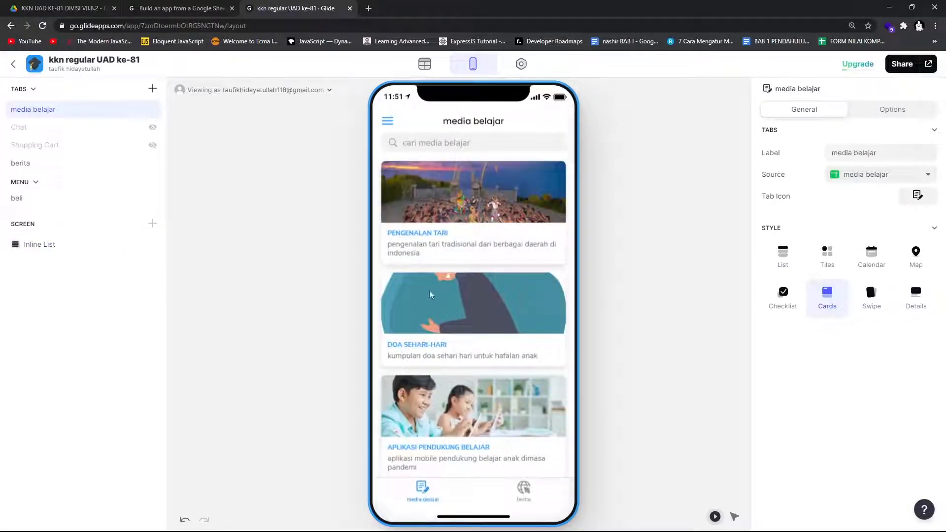
Step: Examine the settings of the Inline List component on the "media belajar" tab
click(46, 246)
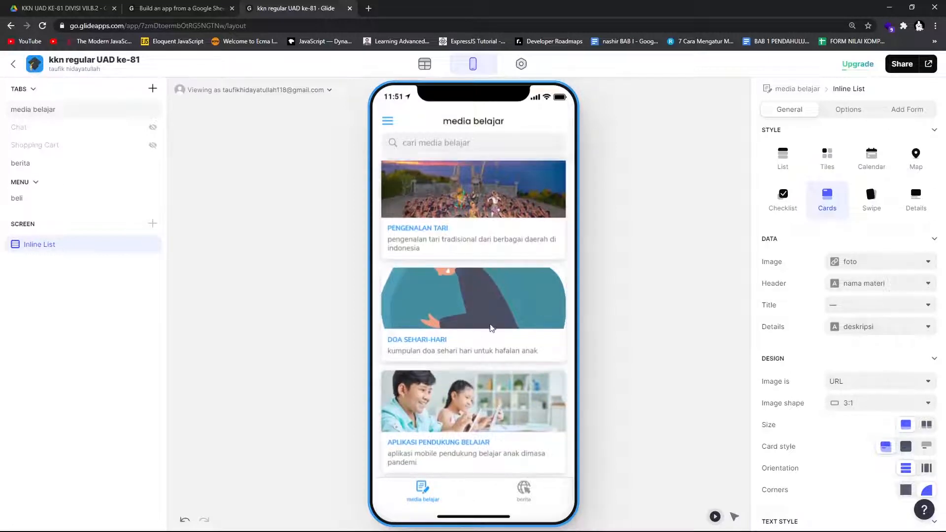
scroll(839, 309, down, 8)
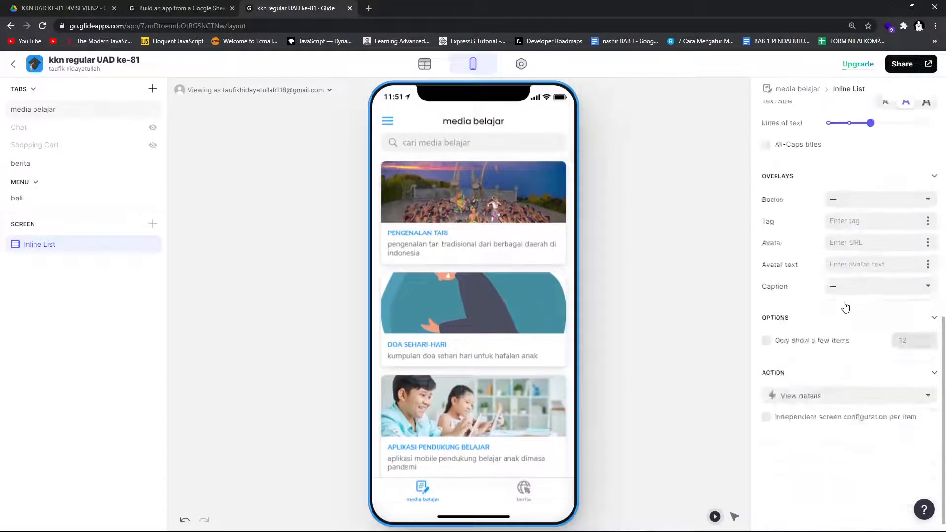
scroll(840, 309, up, 8)
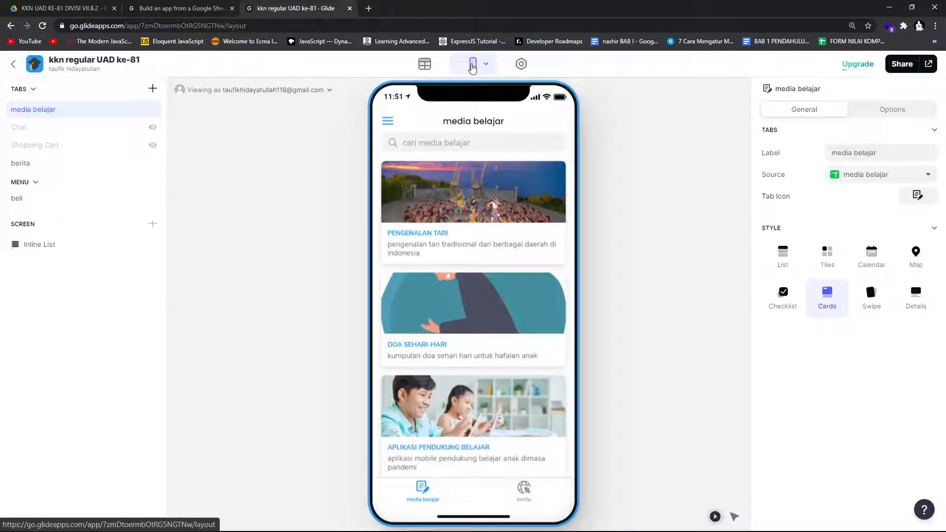
Step: Compare the iOS and Android versions of the phone preview and leave it set to Android
click(486, 65)
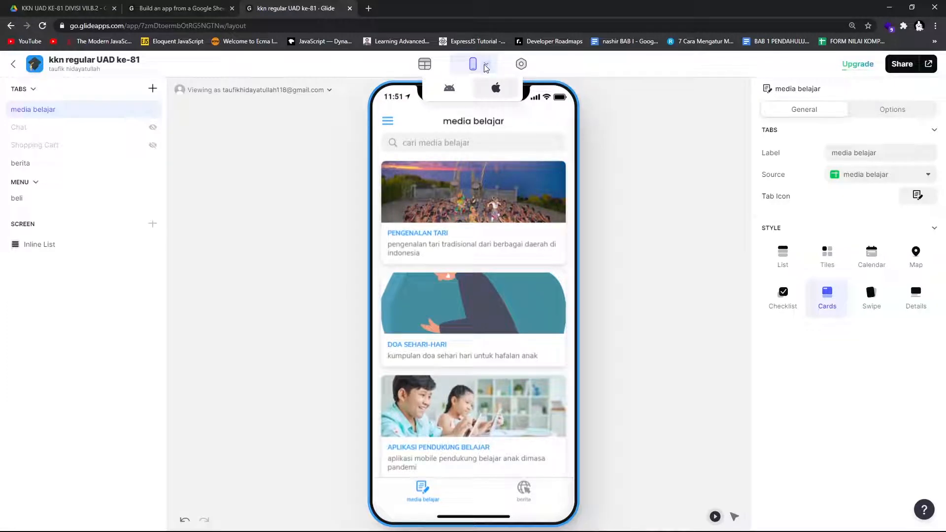
click(448, 92)
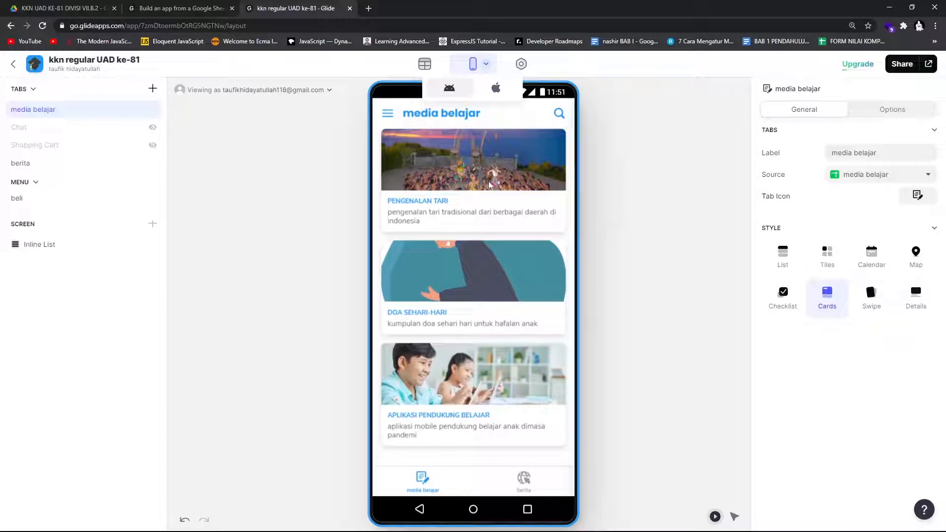
click(494, 90)
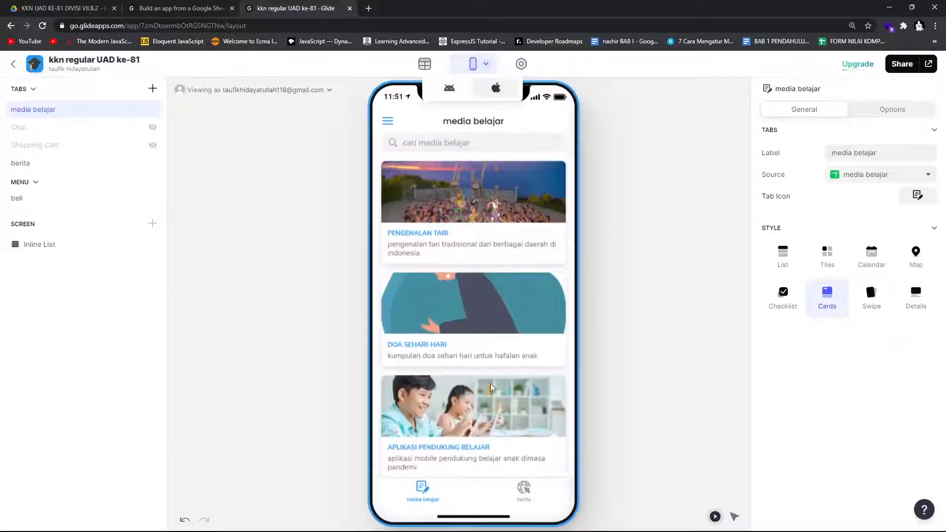
click(453, 90)
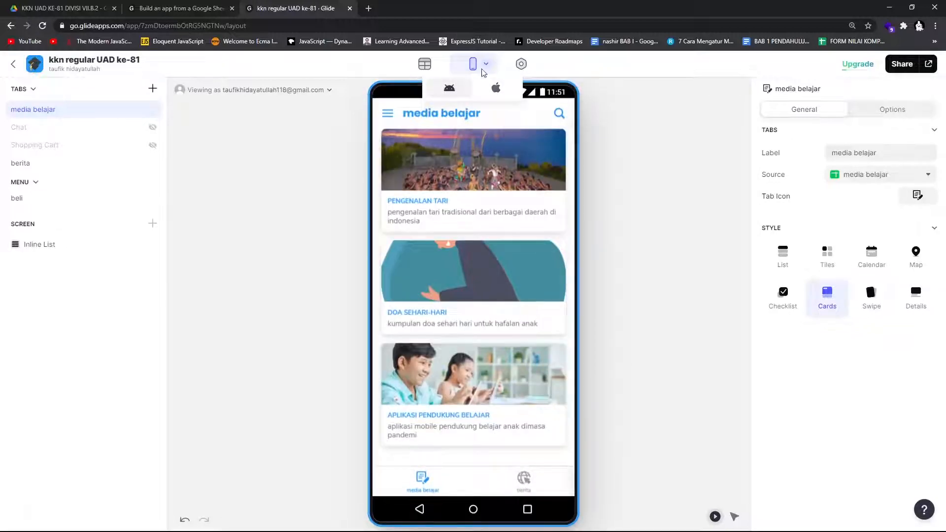
Step: Set the app's accent color to teal, preview the Bold (light) theme and apply the Dark theme
click(523, 63)
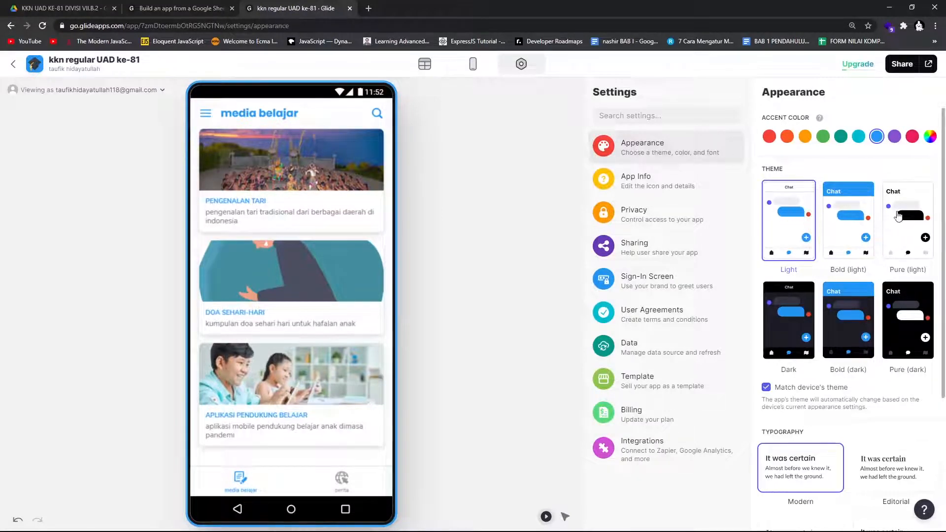
click(841, 136)
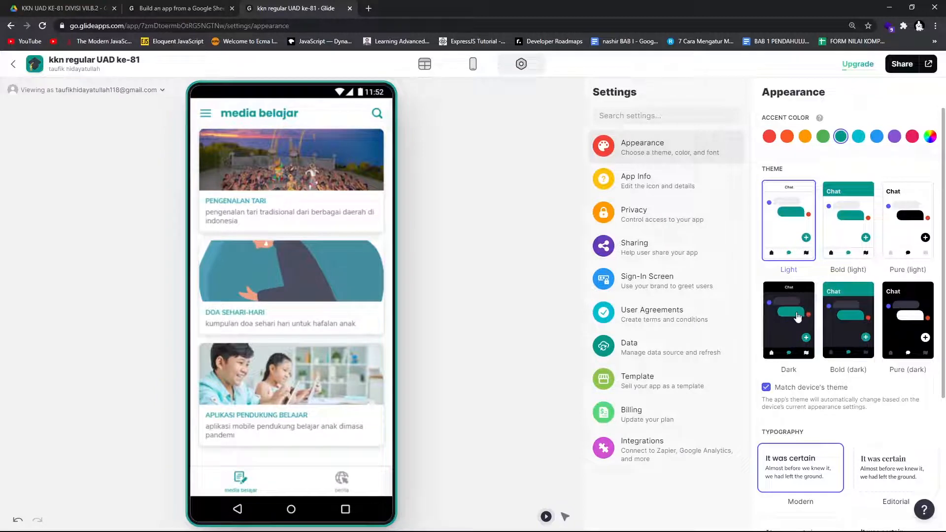
click(846, 214)
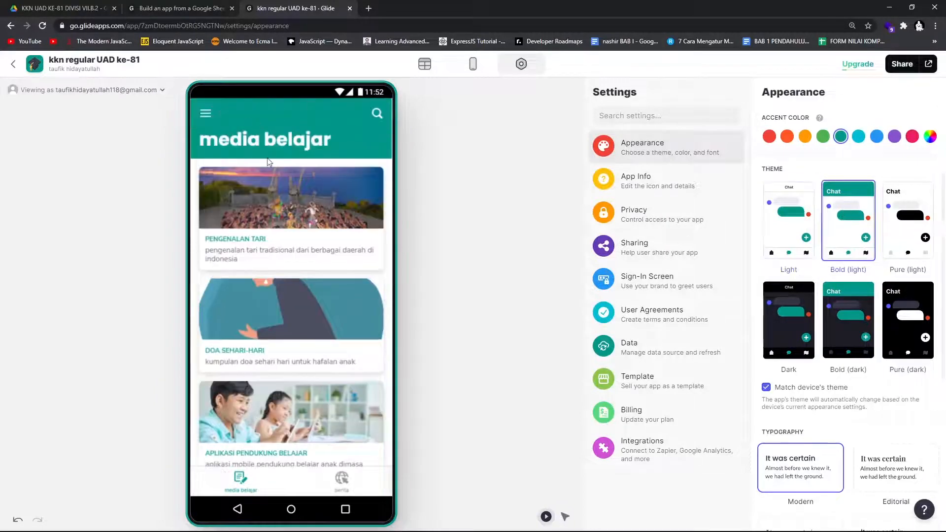
click(788, 323)
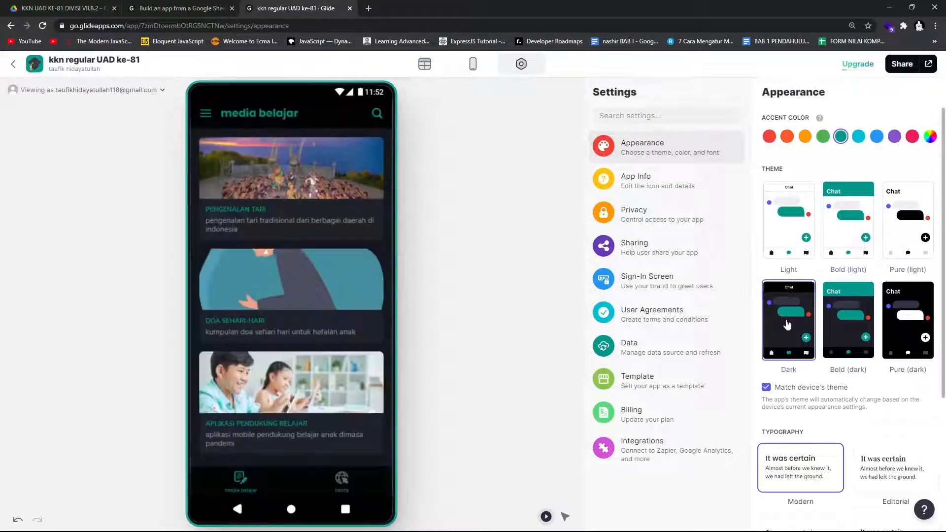
Step: Review the App Info and Privacy settings and open the app's data tables
click(672, 185)
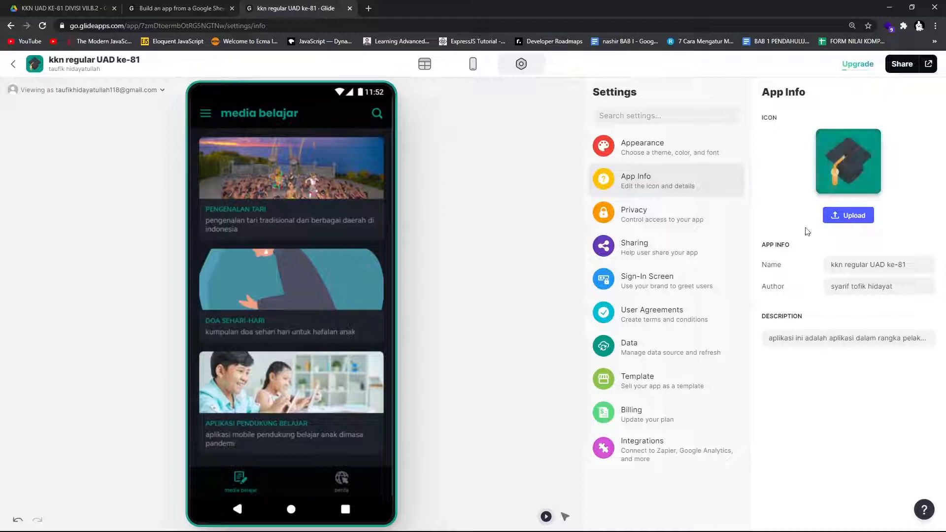
click(645, 221)
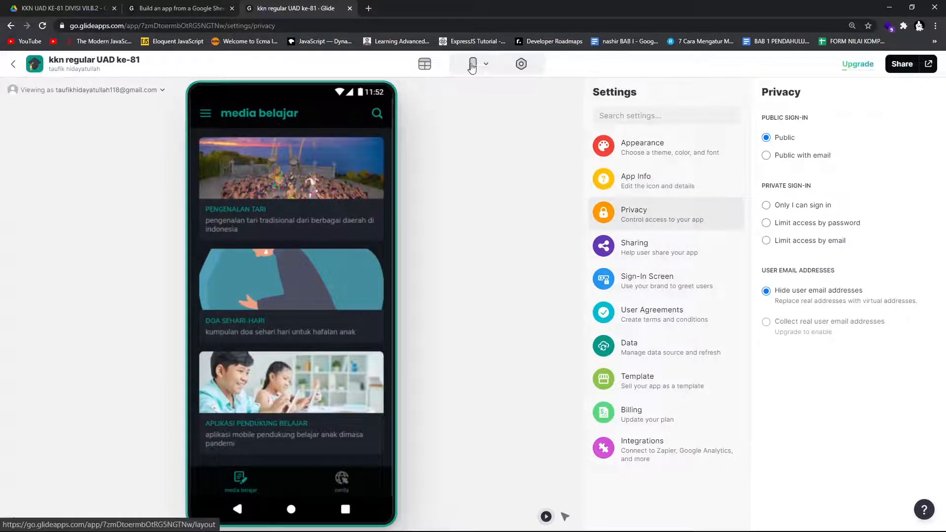
click(424, 64)
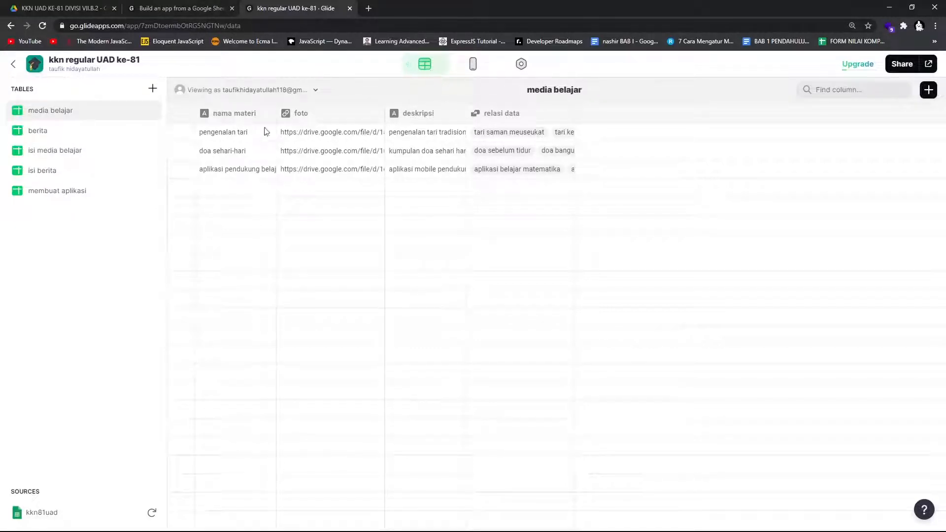
Step: Open the kkn81uad spreadsheet from the Google Drive folder and close the unused "Build an app from a Google Sheet" page
click(58, 9)
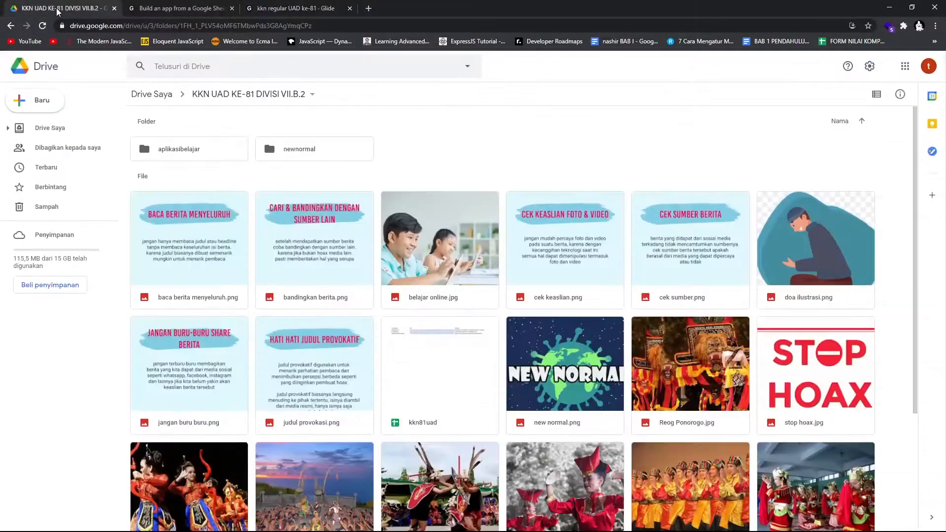
scroll(452, 180, down, 3)
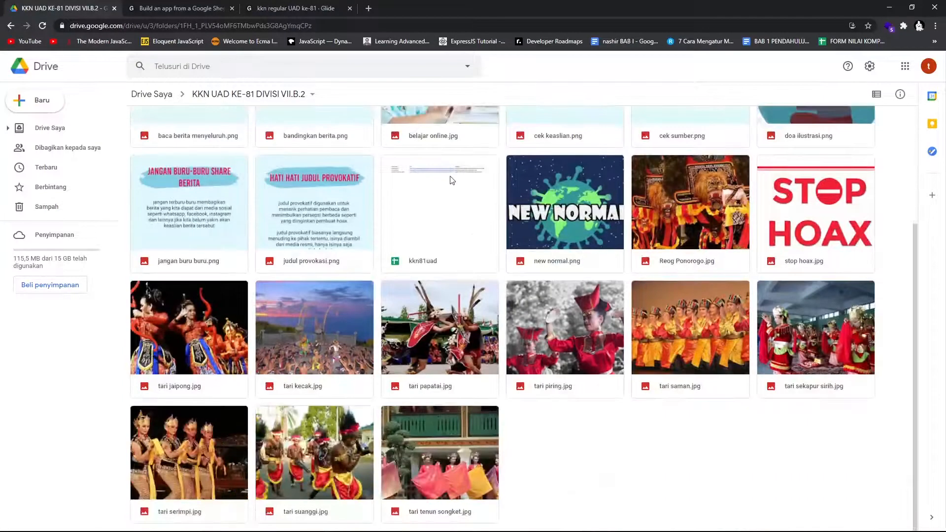
double_click(432, 232)
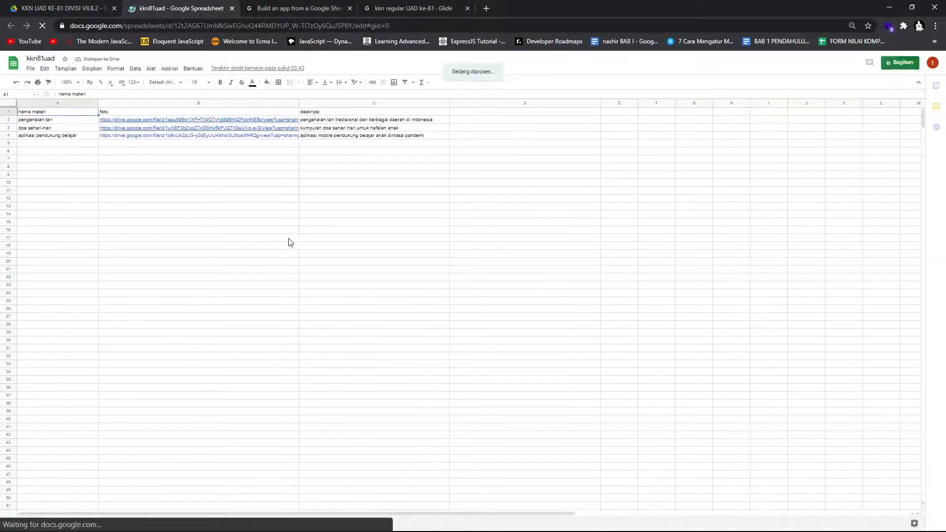
click(295, 8)
click(349, 8)
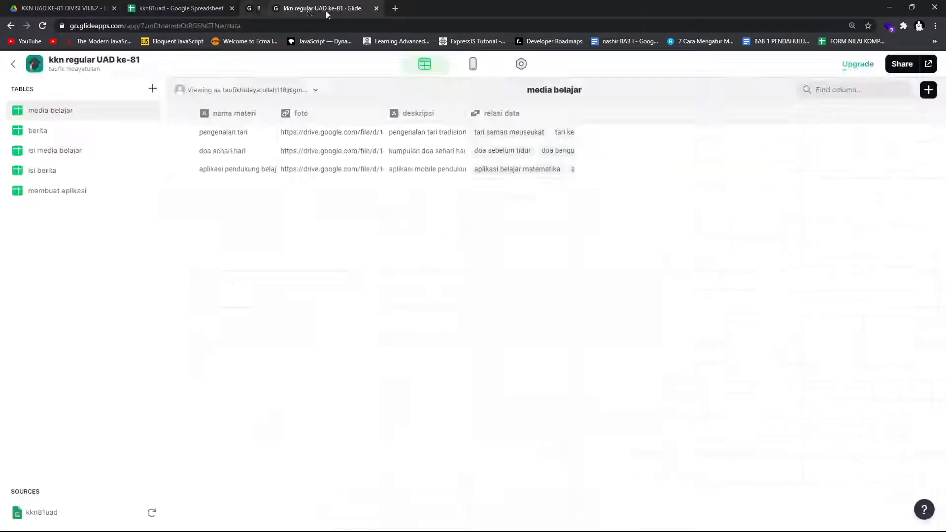
Step: Look through Glide's "berita", "isi media belajar", "media belajar", "isi berita" and "membuat aplikasi" data tables
click(64, 132)
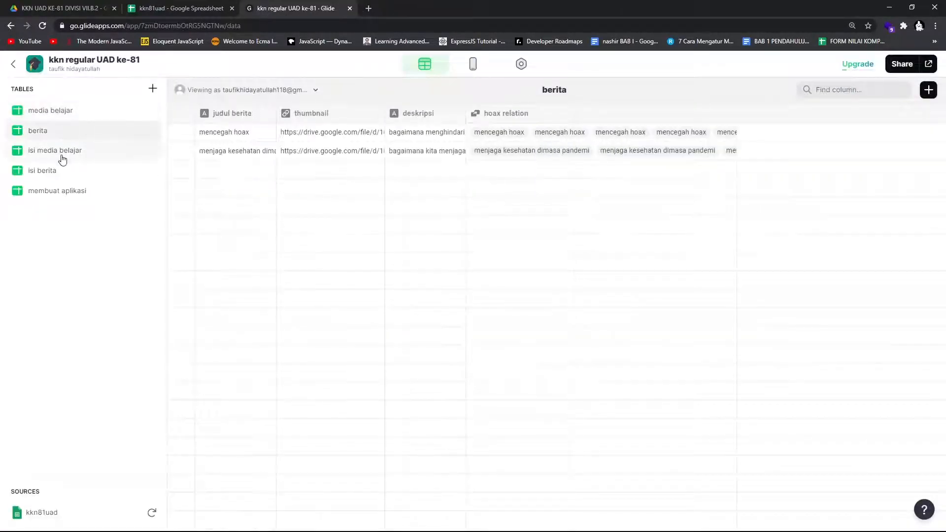
click(61, 152)
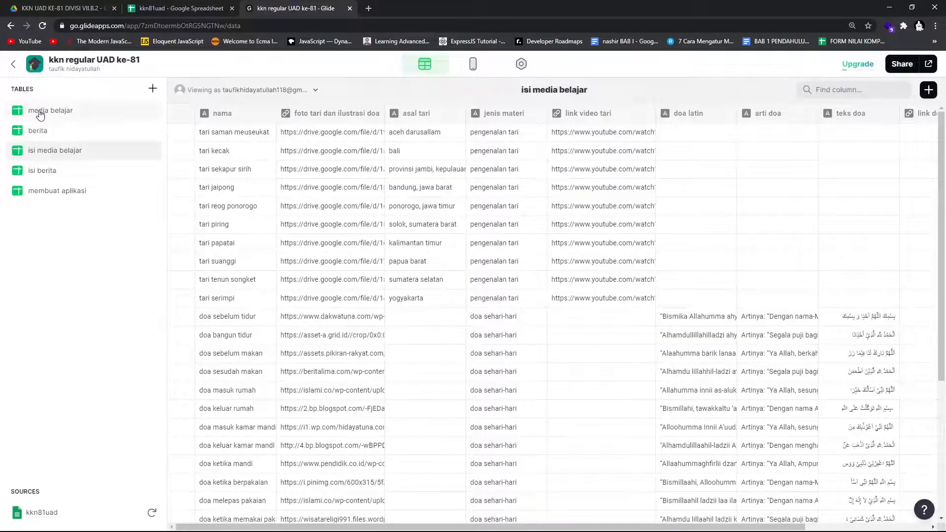
click(40, 113)
click(39, 131)
click(40, 152)
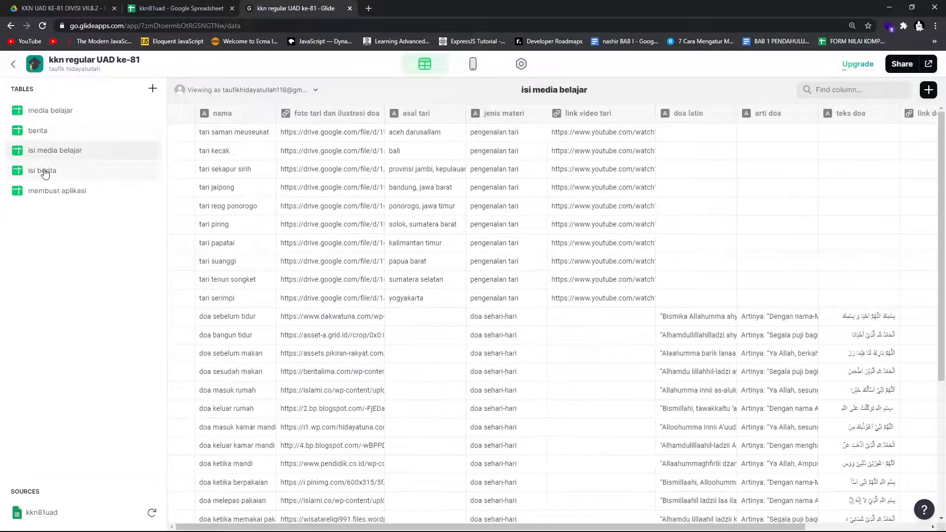
click(45, 172)
click(49, 192)
Step: Switch to the kkn81uad spreadsheet and look through its "membuat aplikasi", "berita", "isi berita" and "isi media belajar" sheets
click(158, 9)
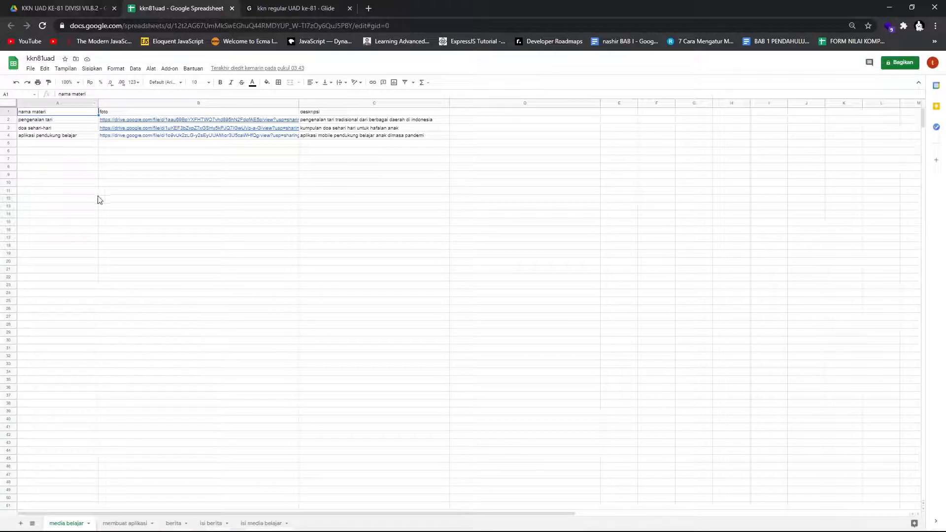
click(112, 526)
click(181, 525)
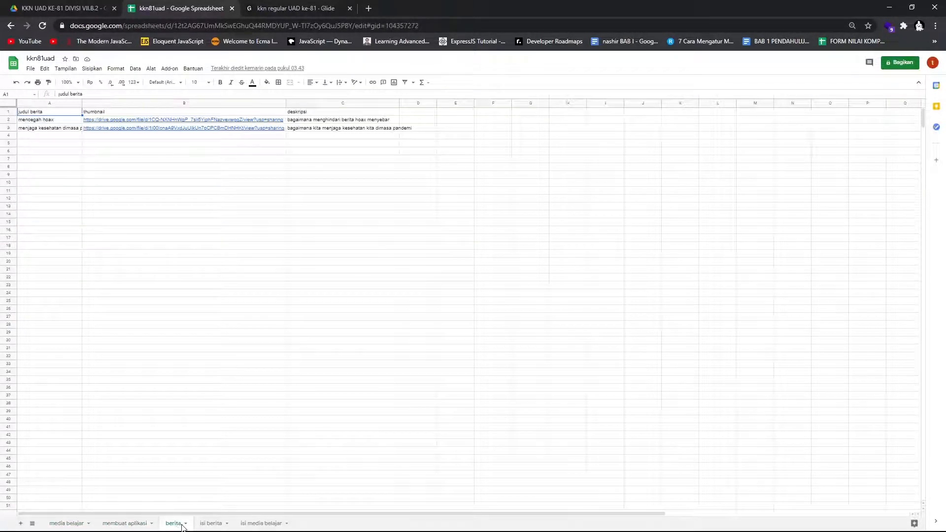
click(204, 525)
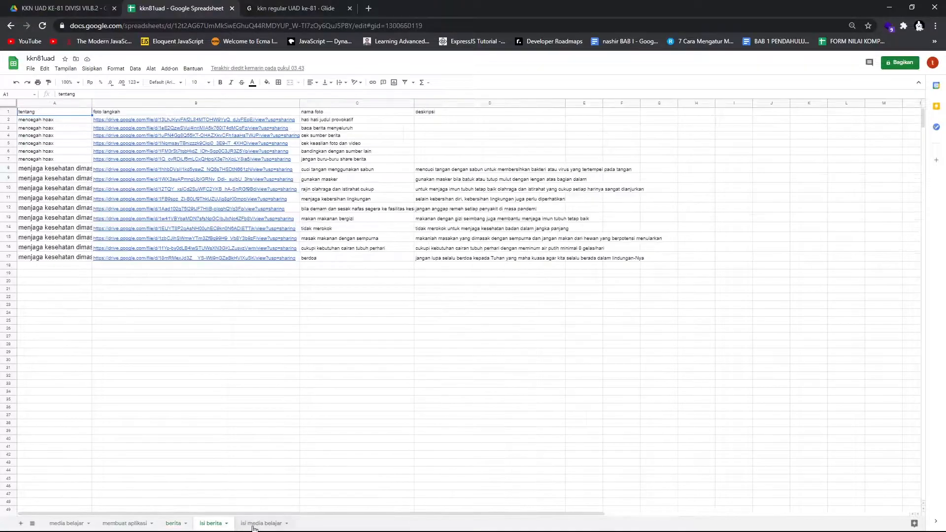
click(254, 526)
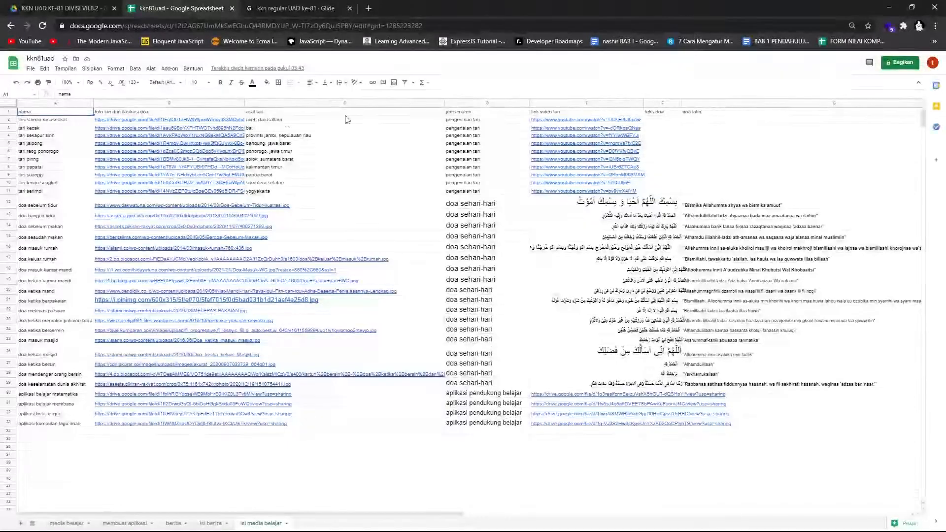
Step: Switch back to Glide to compare its data tables with the spreadsheet's sheets and with the app layout
click(261, 10)
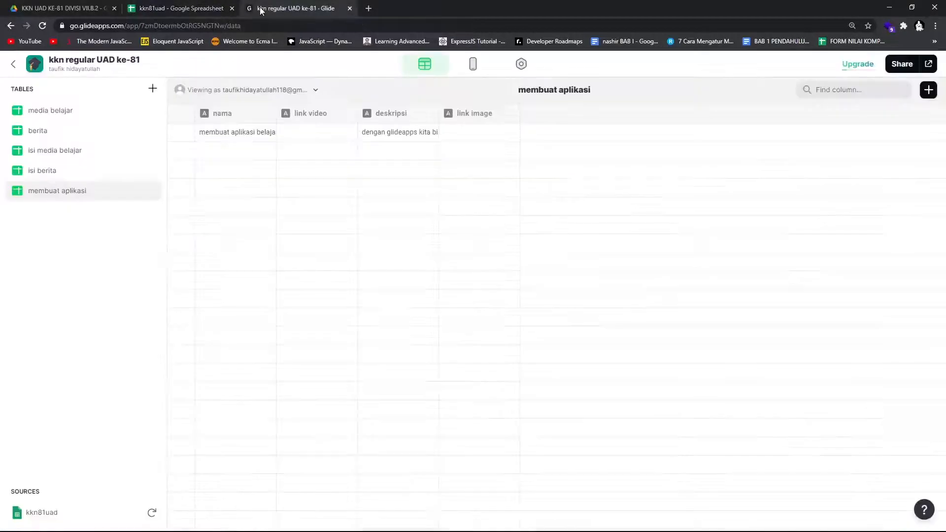
click(63, 112)
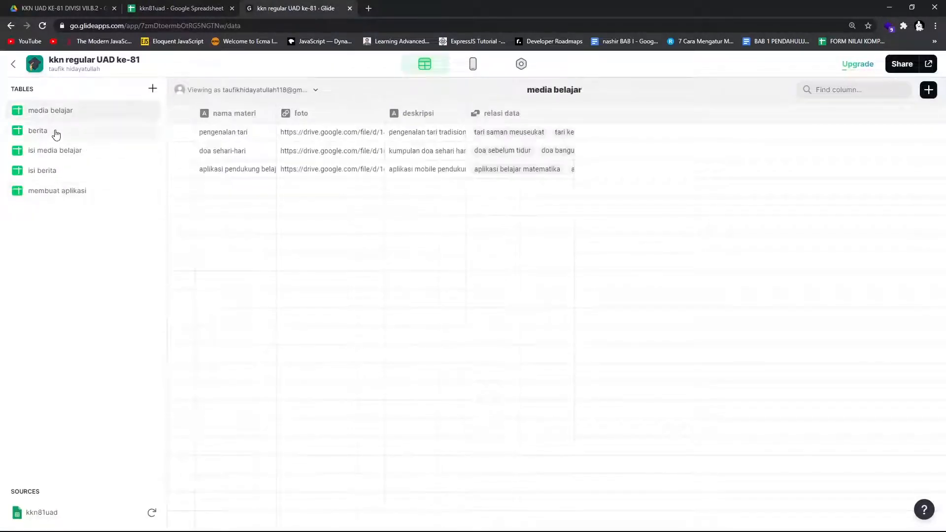
click(57, 132)
click(60, 152)
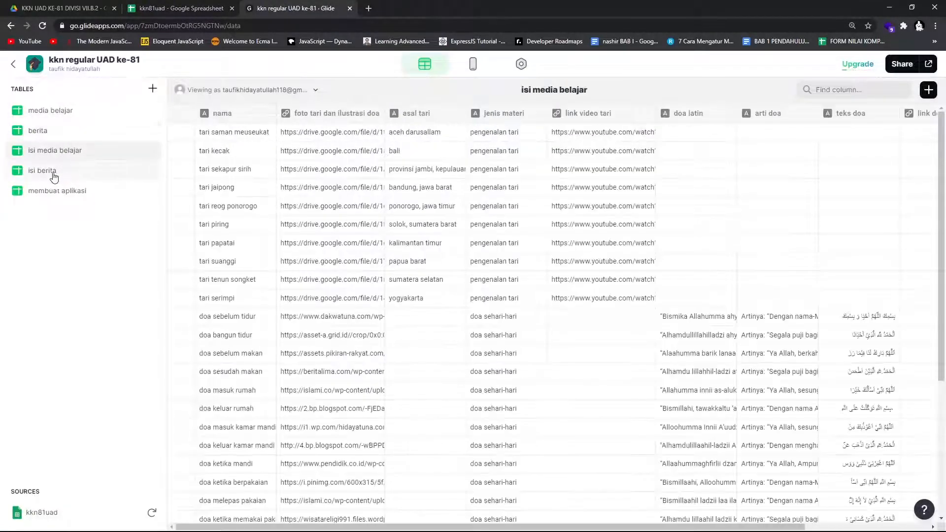
click(53, 173)
click(70, 190)
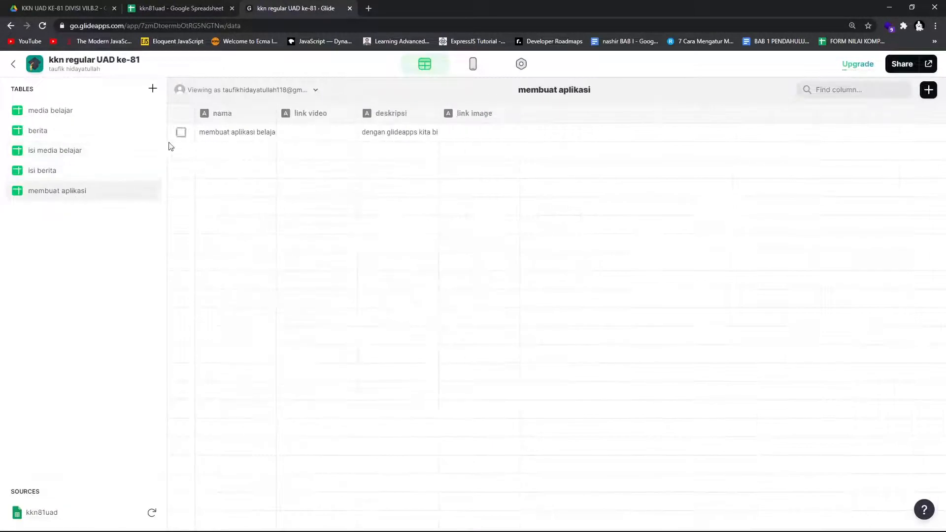
click(473, 64)
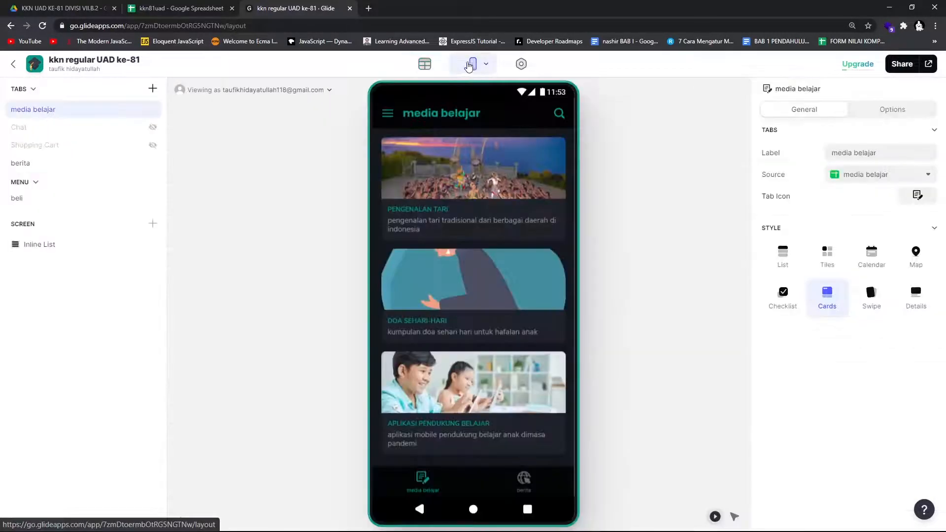
click(425, 63)
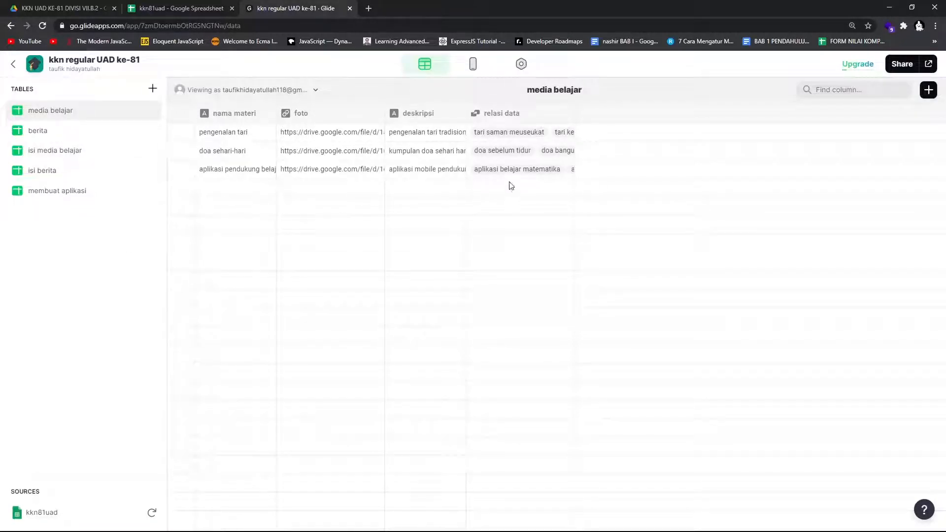
Step: View the "berita" sheet in the kkn81uad spreadsheet and reload the kkn81uad data source in Glide
click(230, 7)
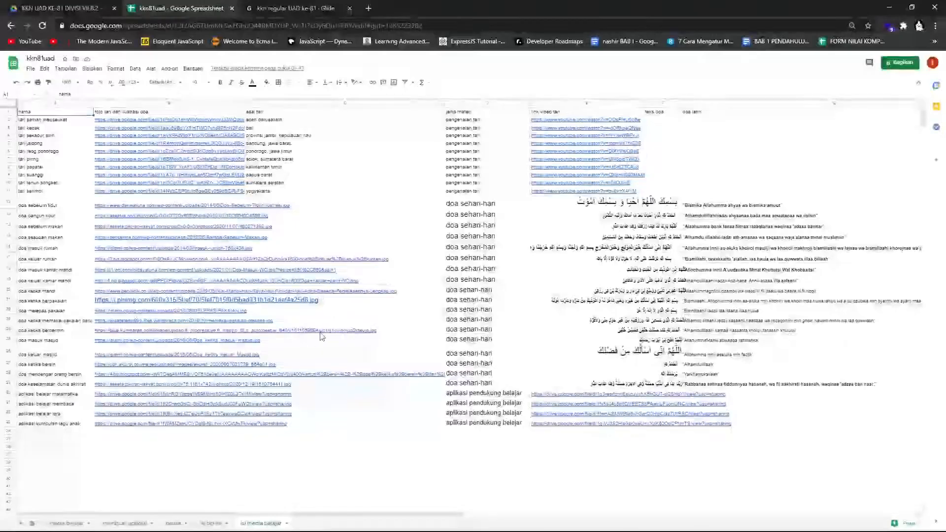
click(173, 523)
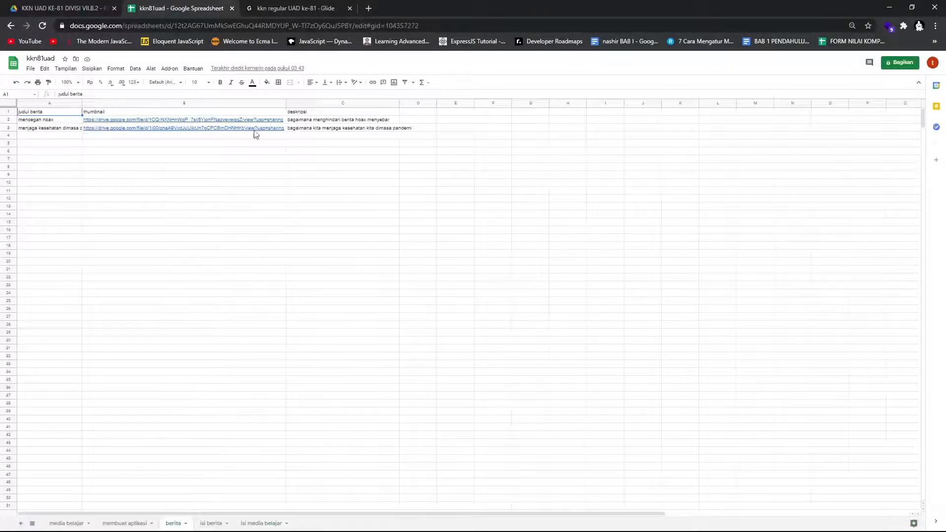
click(295, 8)
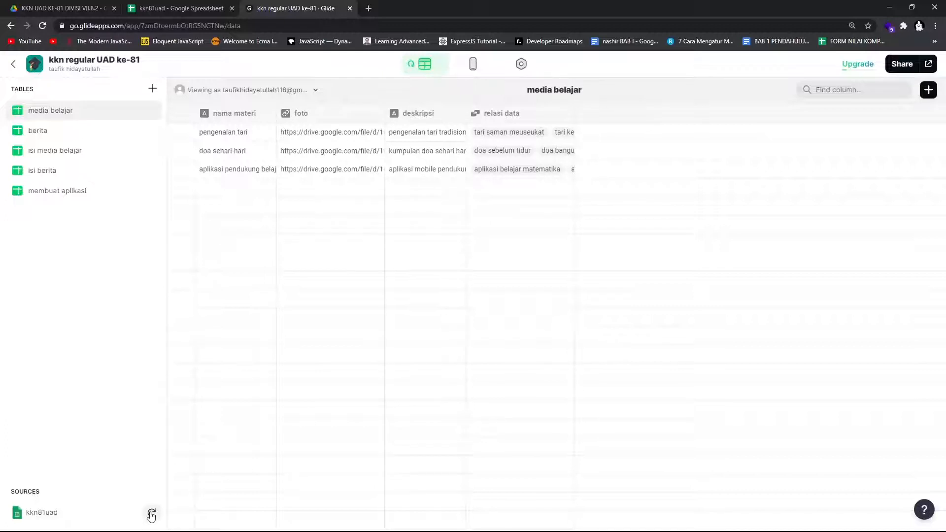
click(158, 11)
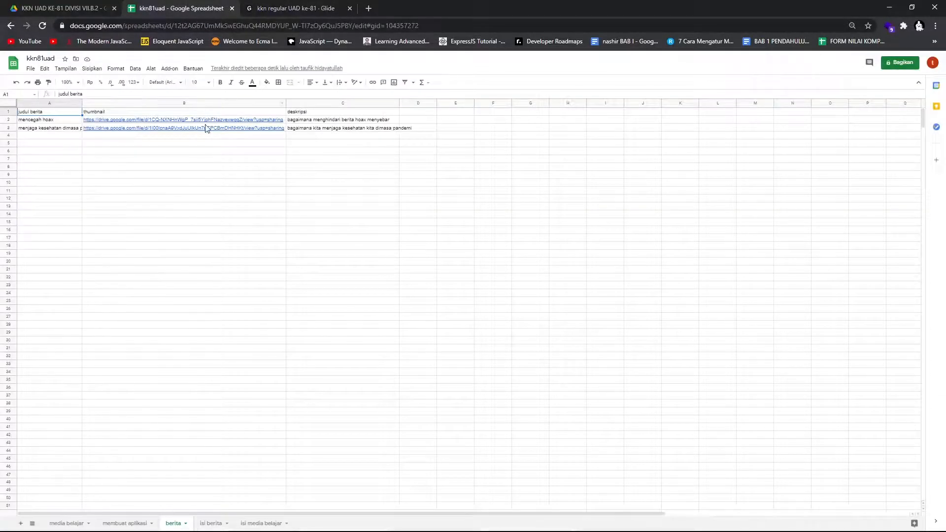
Step: Switch back to Glide and preview the "pengenalan tari" item and its dance list in the app layout
click(305, 9)
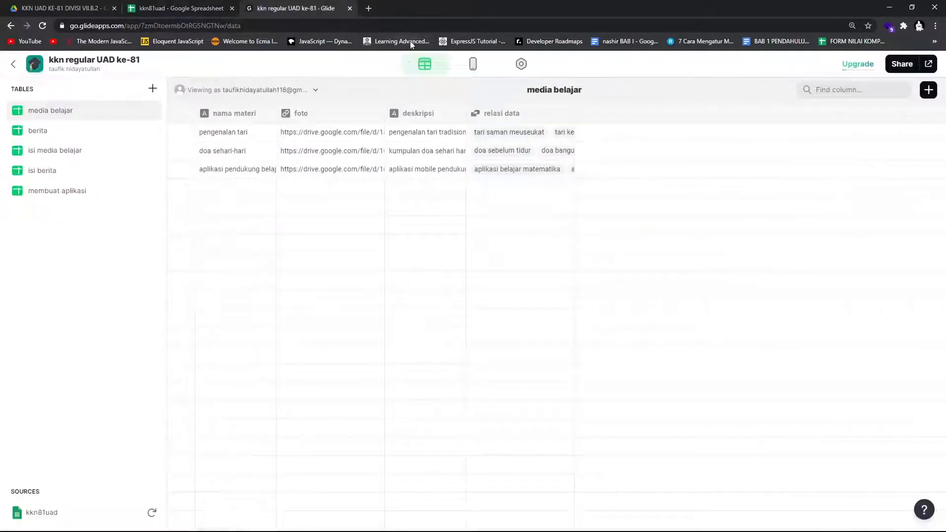
click(471, 63)
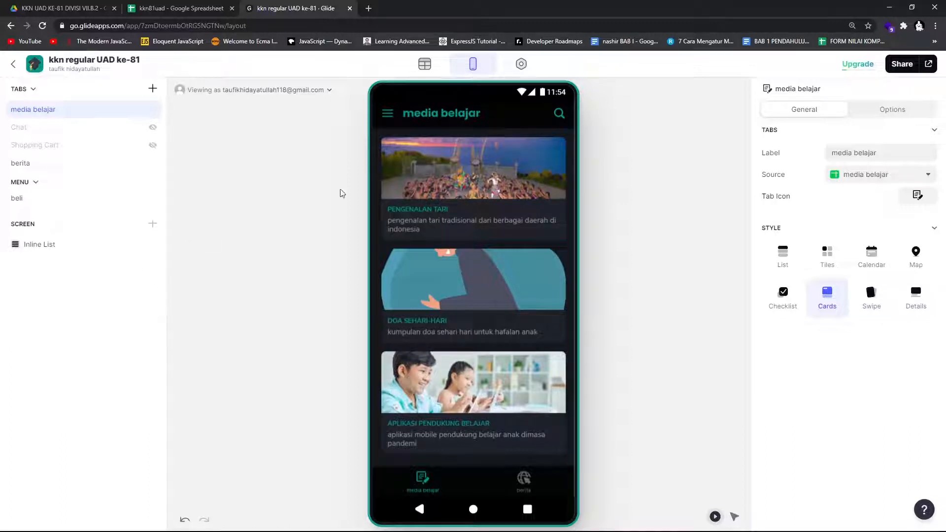
click(474, 186)
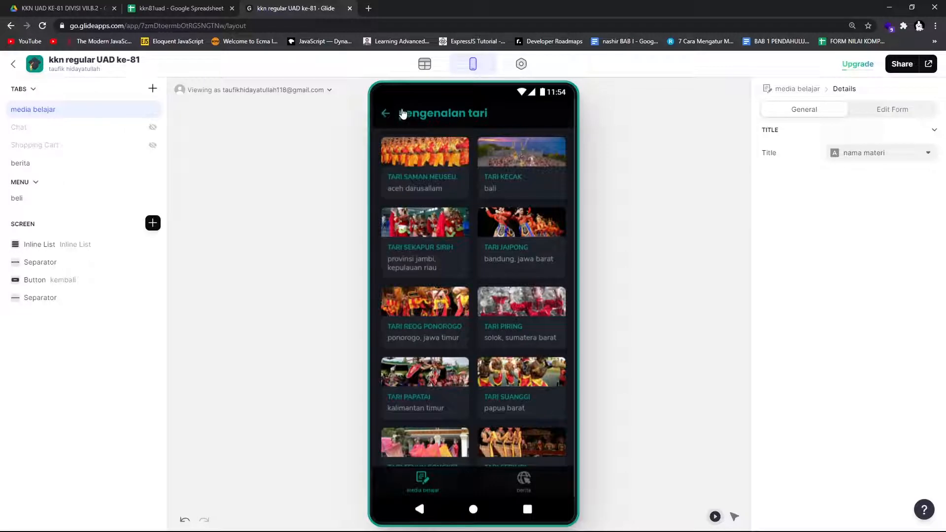
click(386, 113)
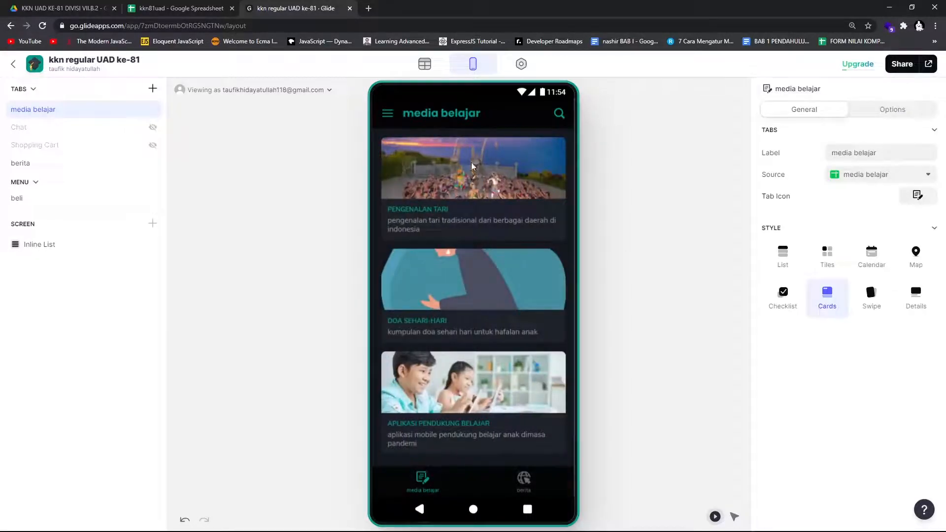
click(471, 162)
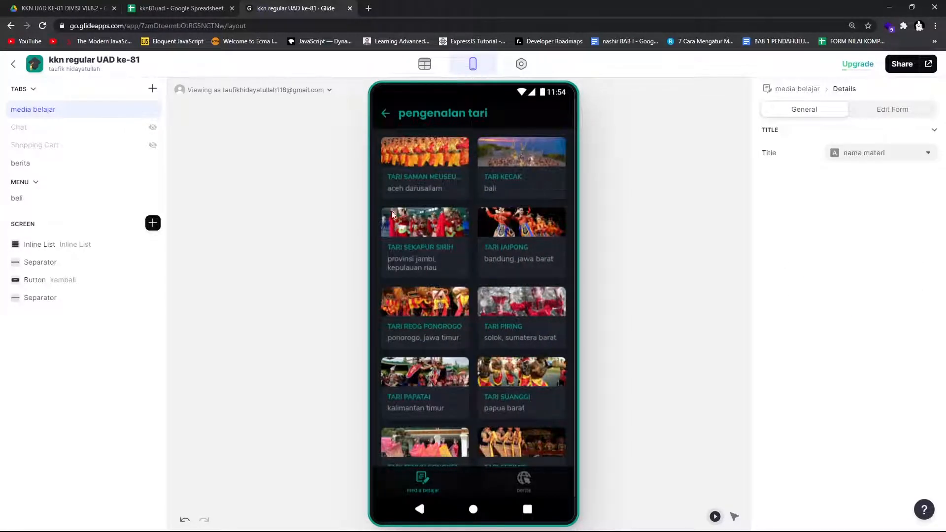
scroll(457, 209, down, 1)
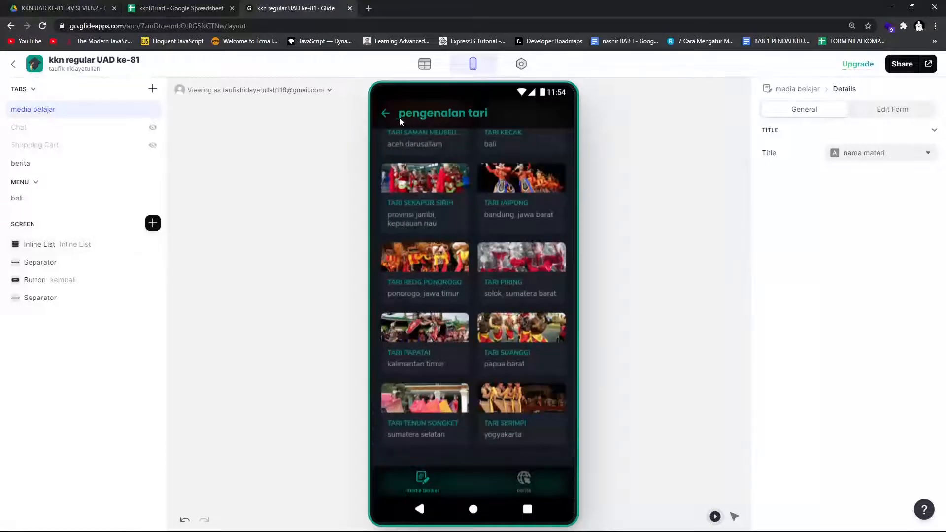
click(387, 114)
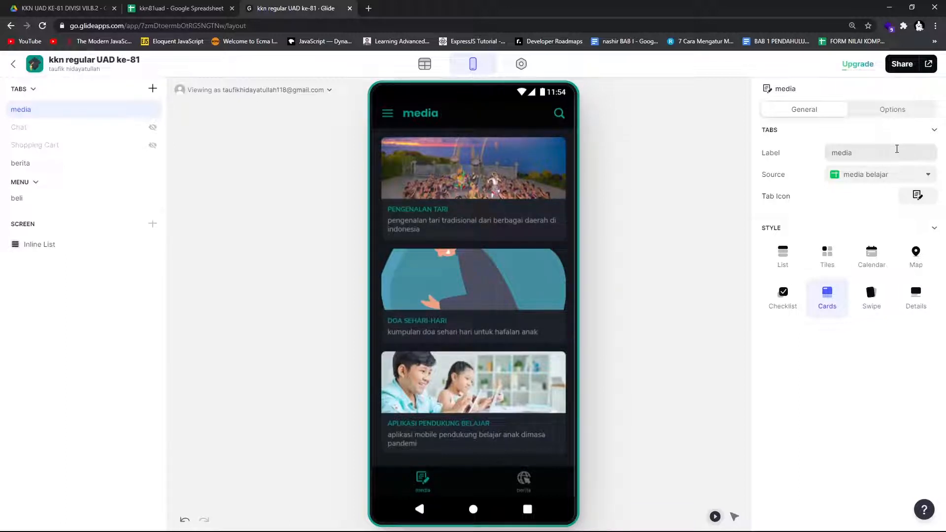
Step: Rename the media belajar tab to "media pembelajaran" and set its source to the berita table
text(mba)
click(904, 180)
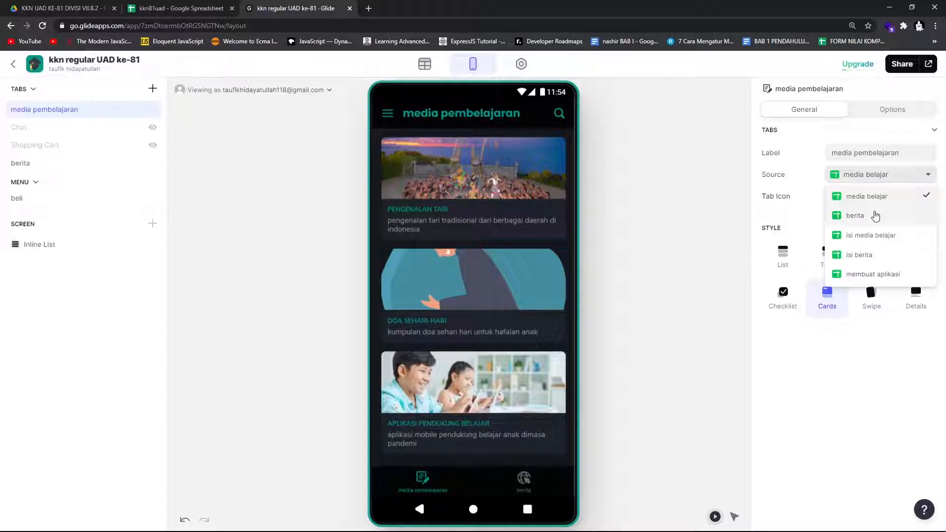
click(876, 216)
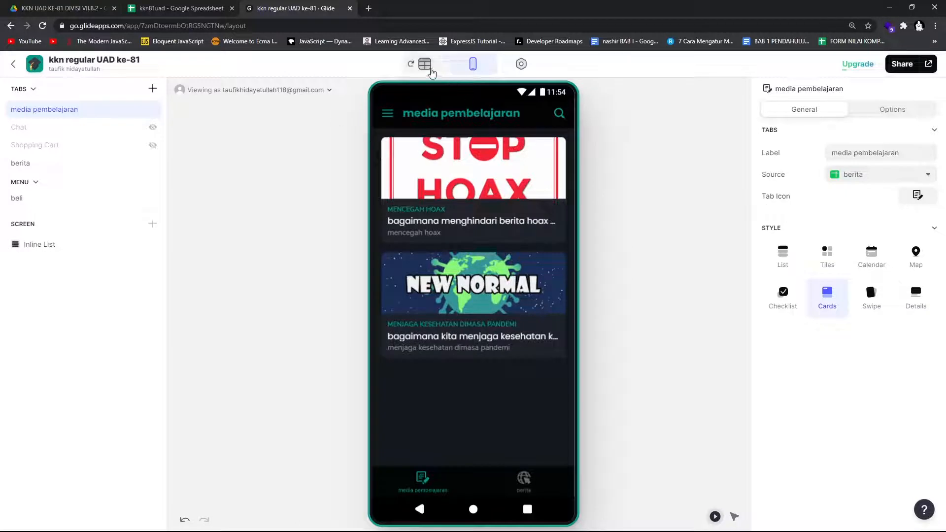
Step: Check the berita data table, and set the media pembelajaran tab's source back to media belajar
click(425, 67)
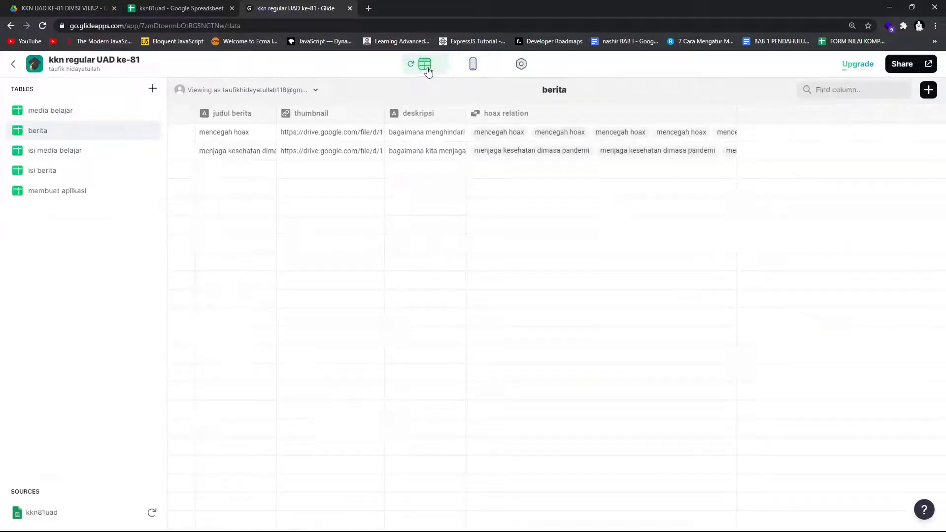
double_click(57, 134)
click(478, 69)
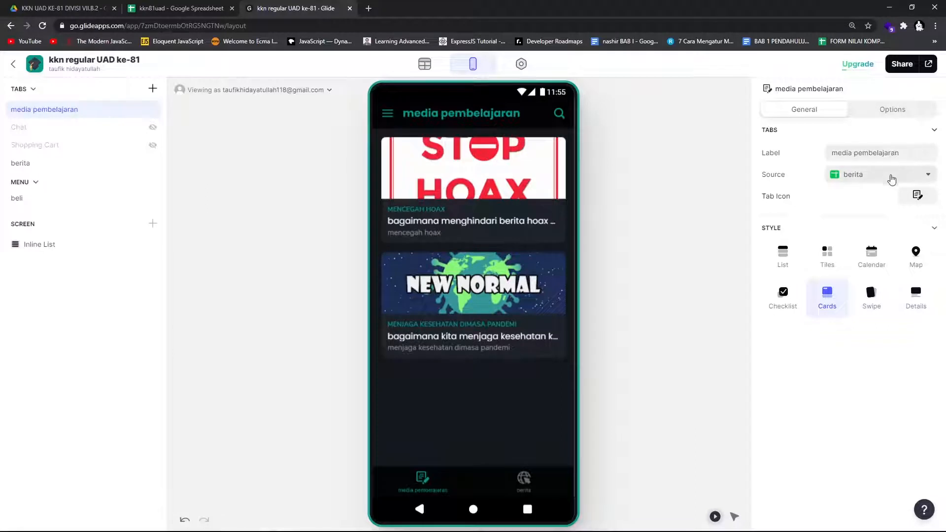
click(892, 177)
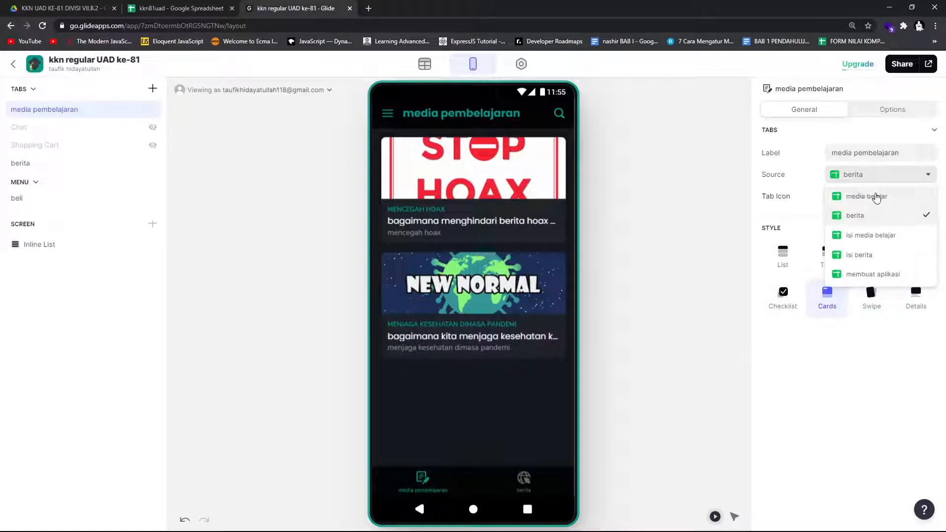
click(879, 198)
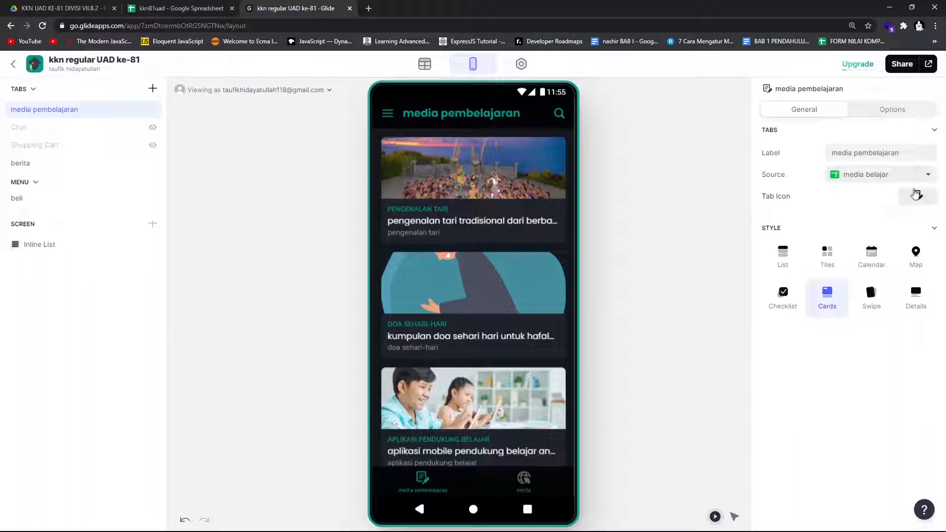
Step: Change the media pembelajaran tab's icon to Network Add from the internet networks category
click(916, 197)
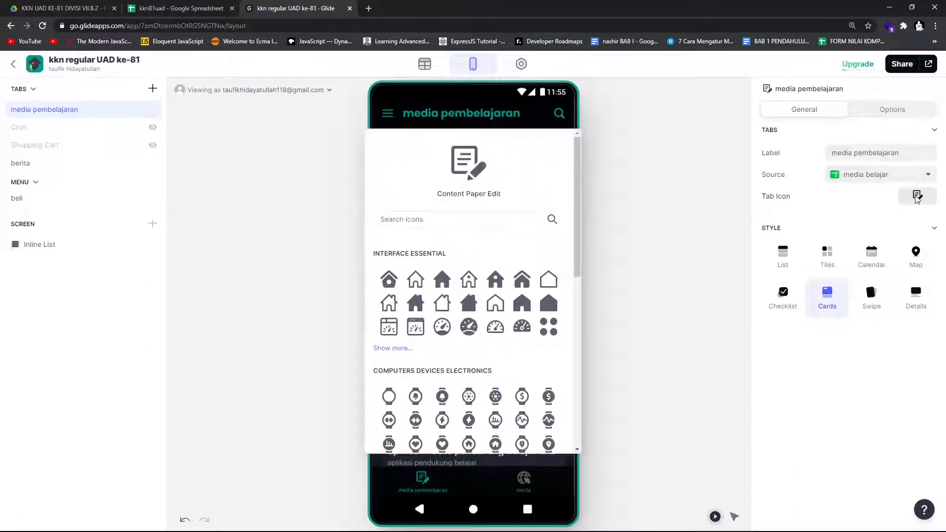
scroll(538, 321, down, 2)
scroll(539, 320, down, 3)
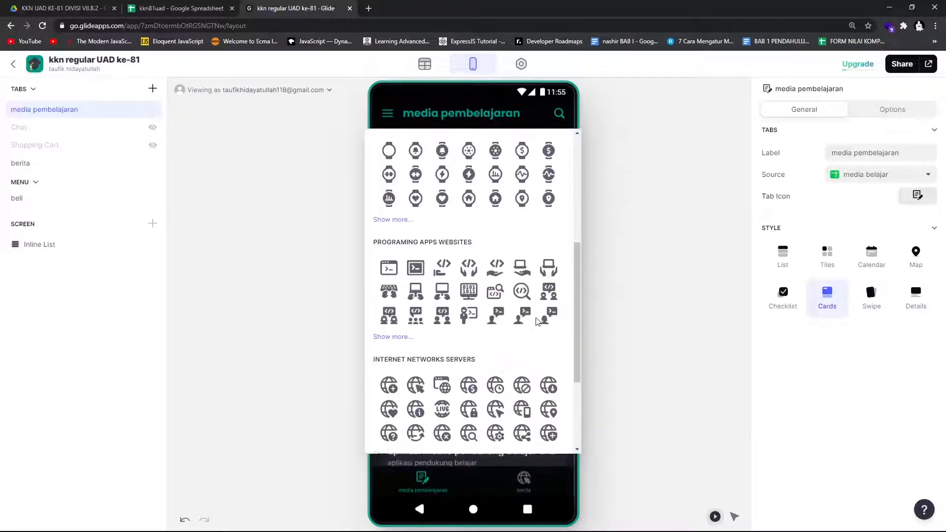
scroll(529, 319, down, 3)
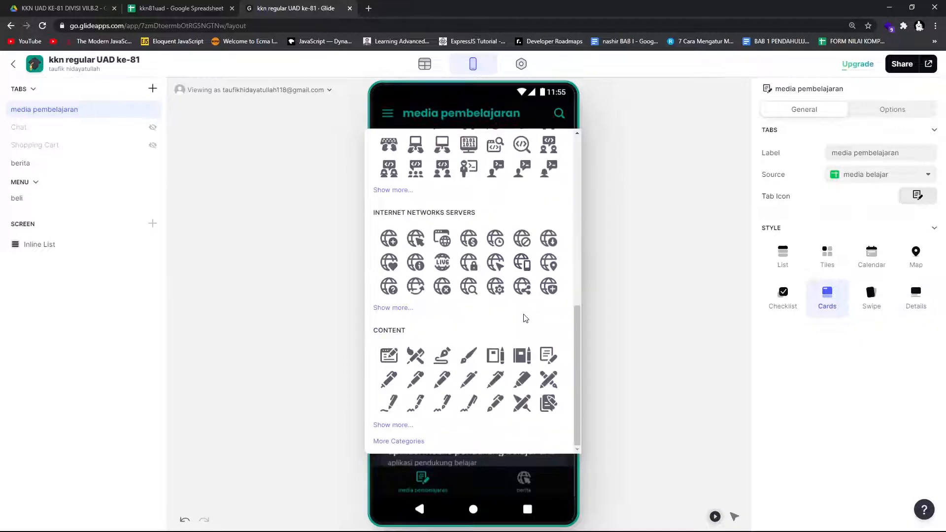
click(389, 239)
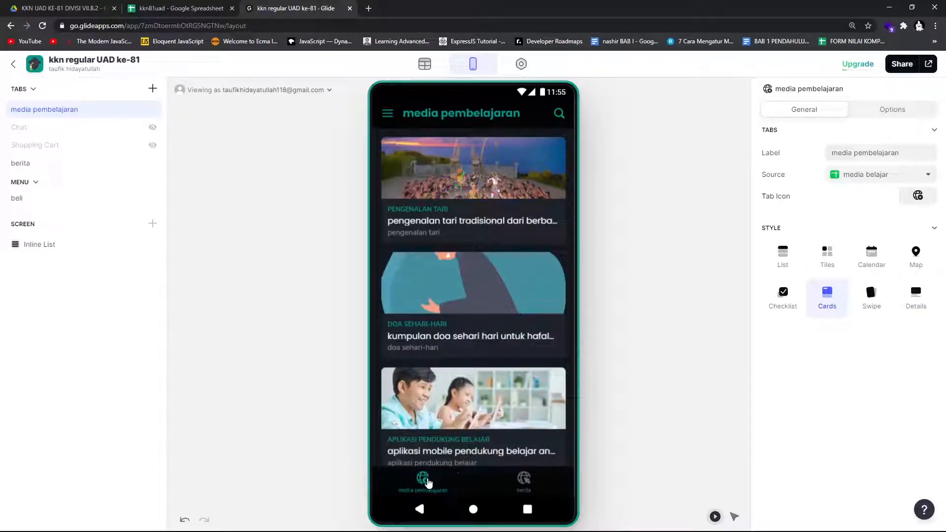
Step: Search the icons for "book" and set the media pembelajaran tab's icon to the notebook with a pencil
click(915, 197)
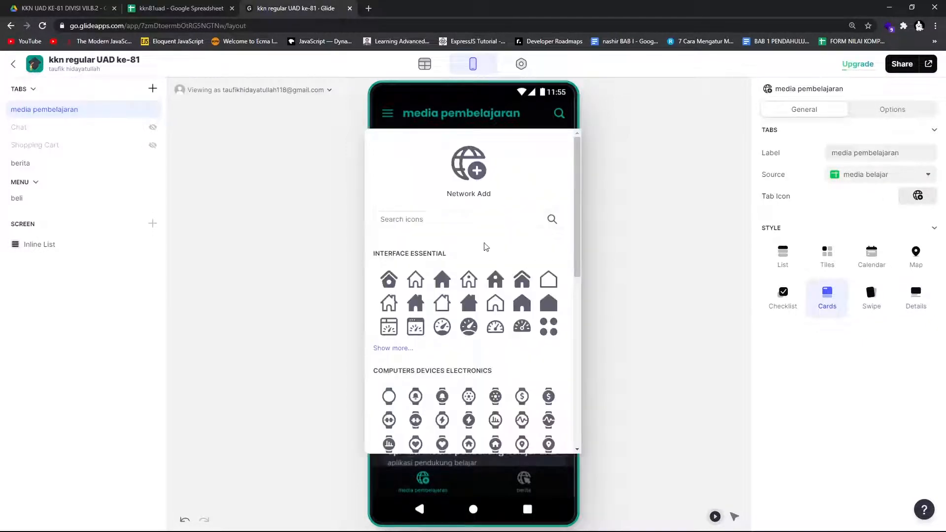
scroll(468, 249, down, 8)
scroll(461, 242, up, 10)
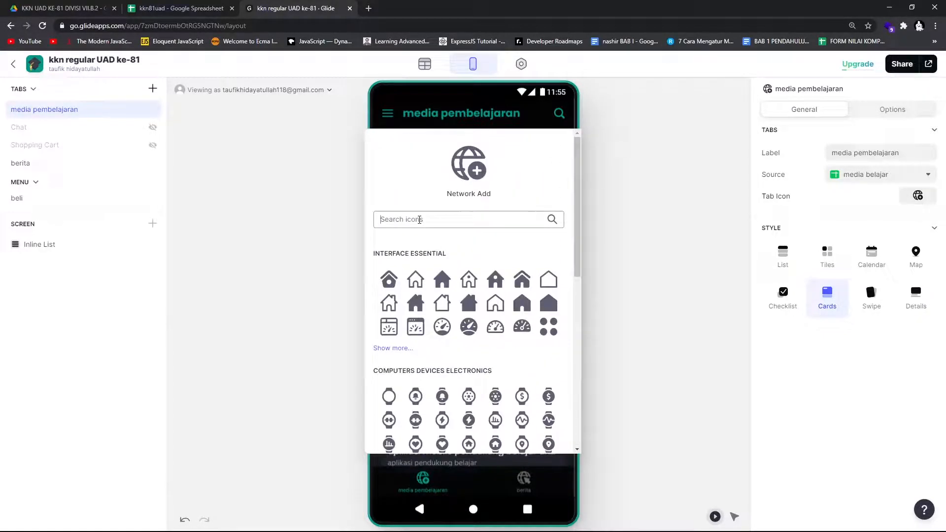
text(book)
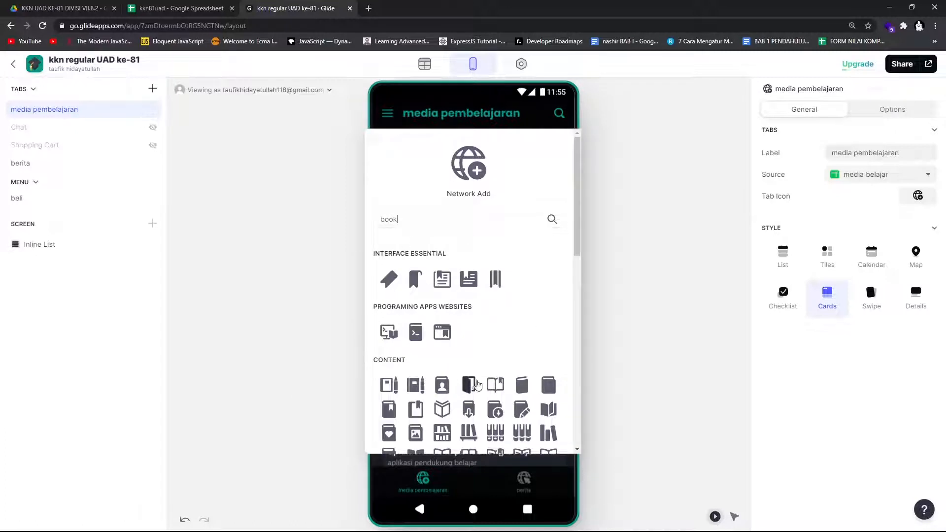
click(389, 387)
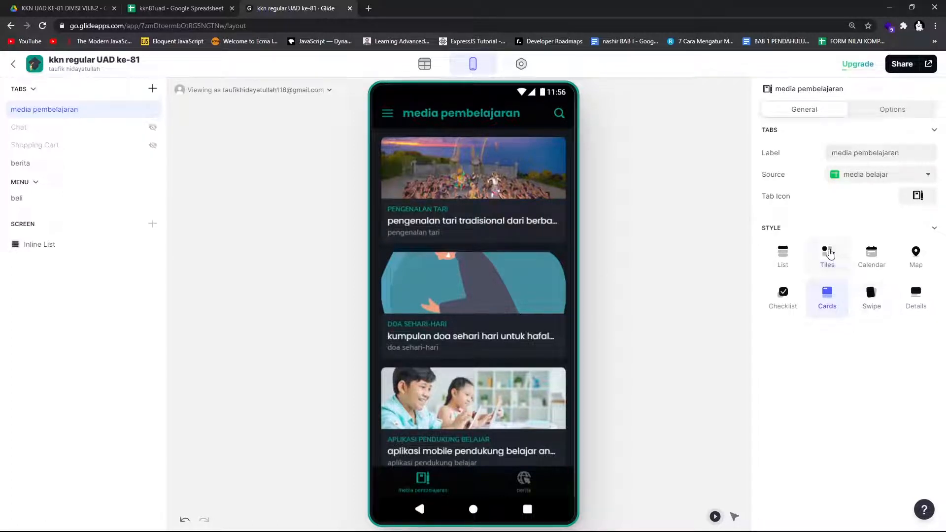
Step: Try the Tiles, List, Checklist and Details styles on the media pembelajaran tab, and view the insertable components
click(831, 254)
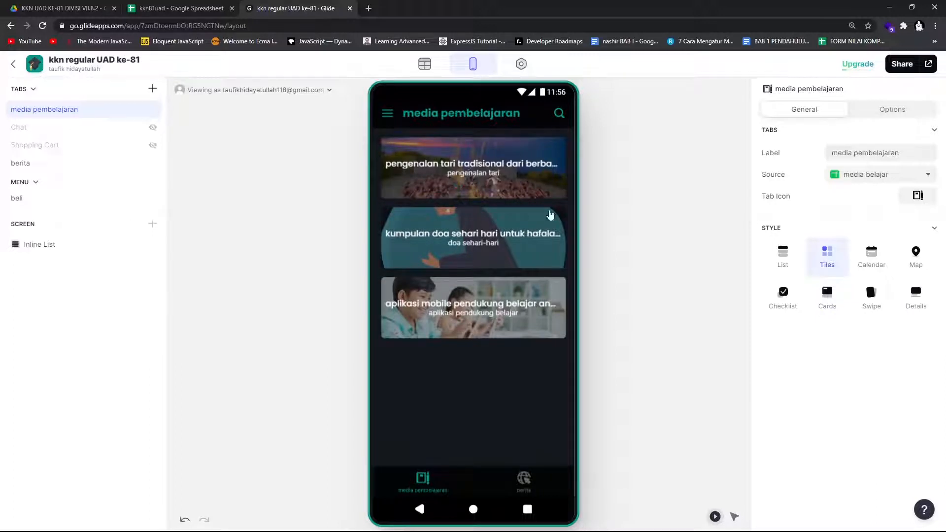
click(785, 264)
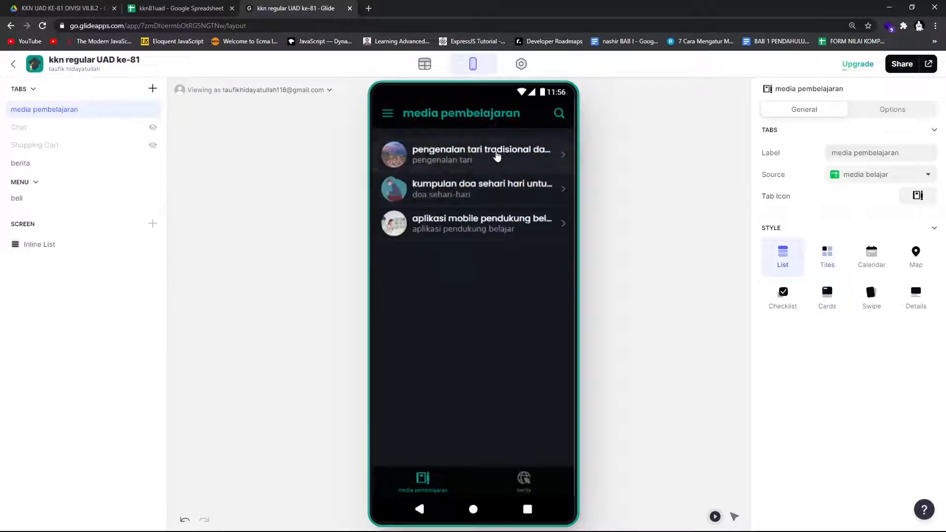
click(794, 294)
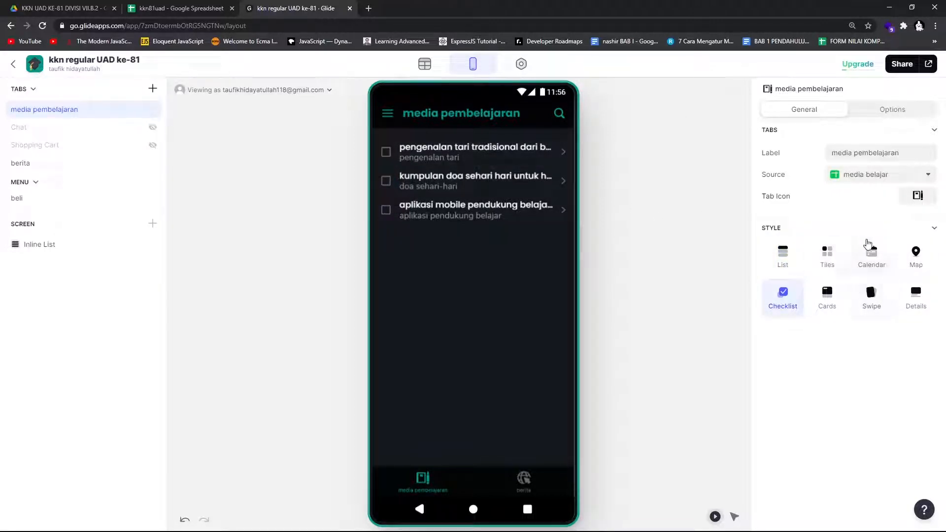
click(913, 295)
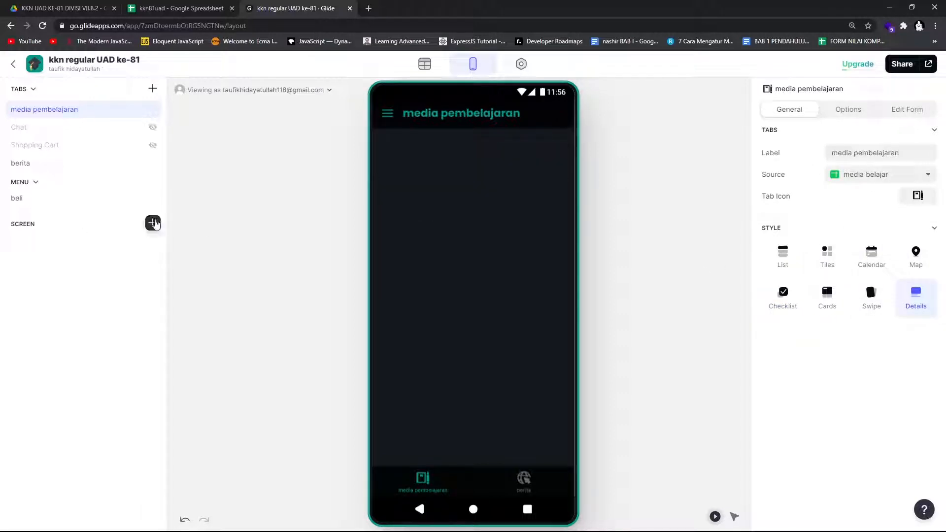
click(153, 224)
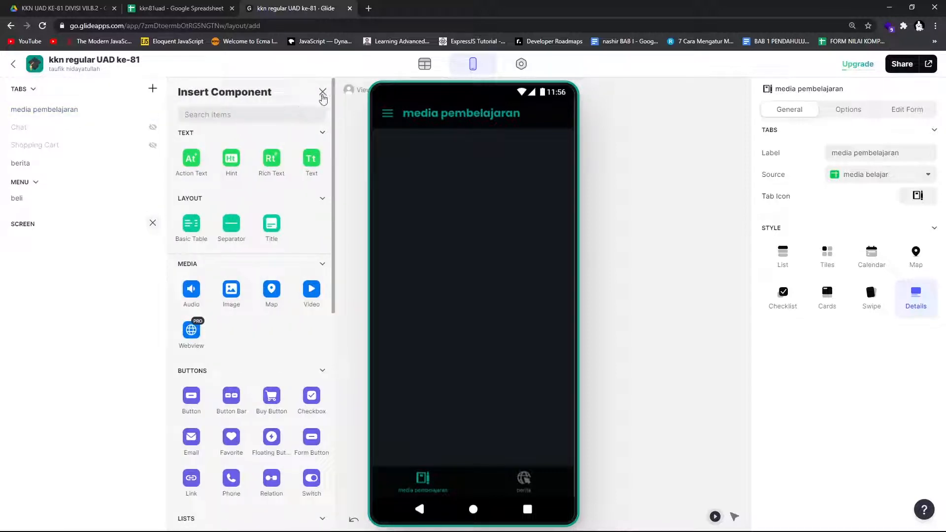
click(517, 180)
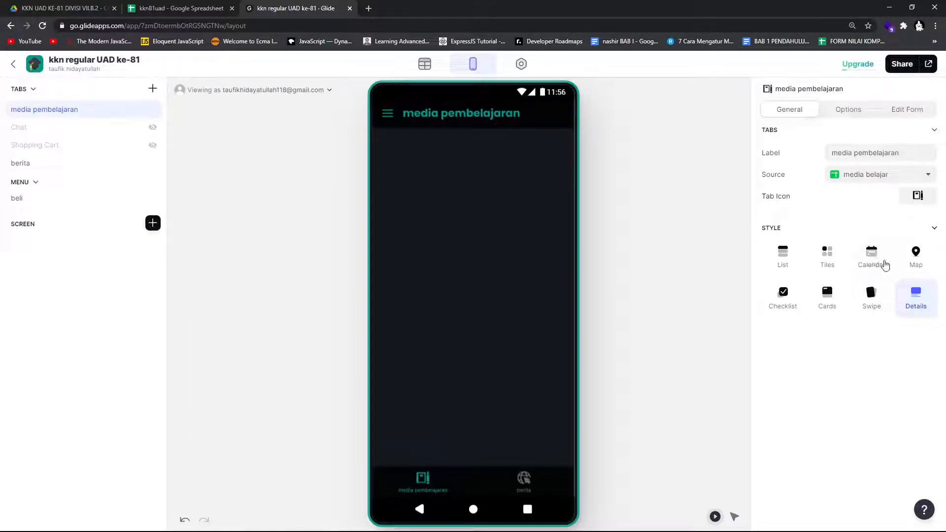
Step: Try the Calendar and Swipe styles on the media pembelajaran tab and return it to Cards
click(877, 257)
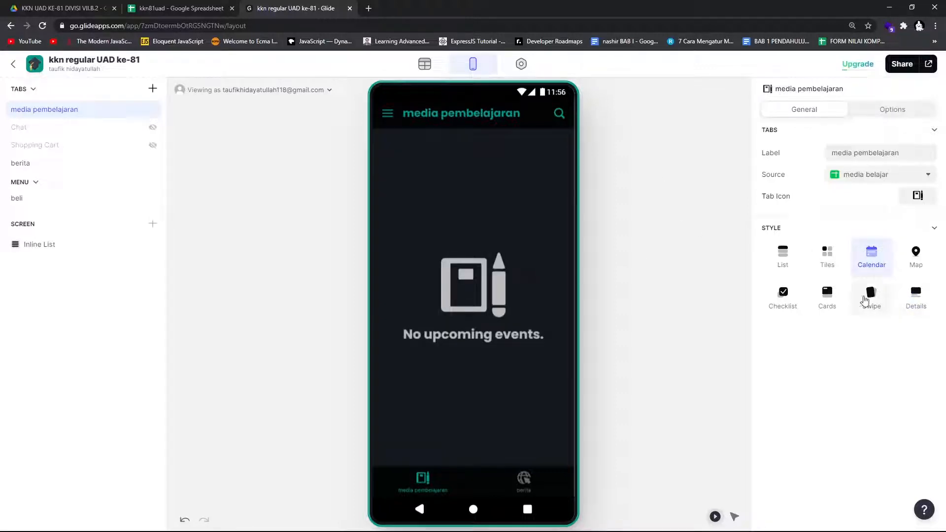
click(872, 295)
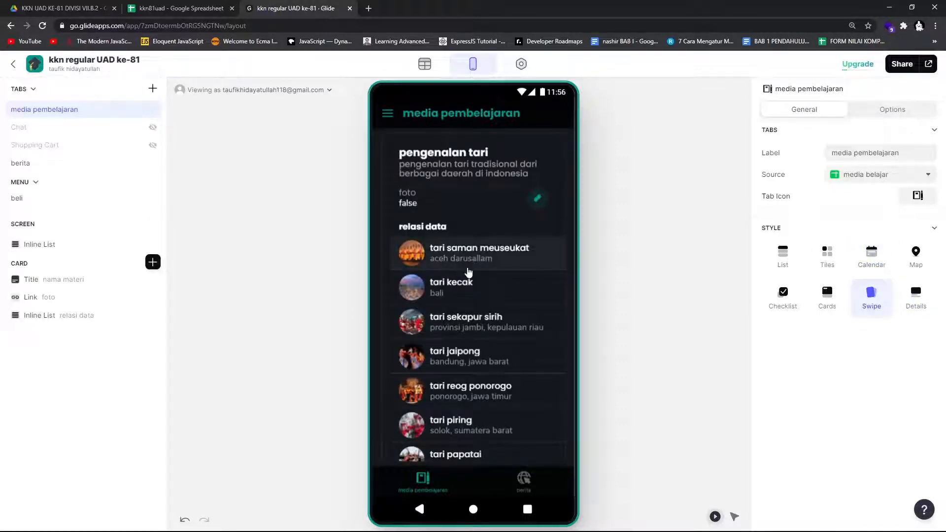
scroll(466, 272, down, 3)
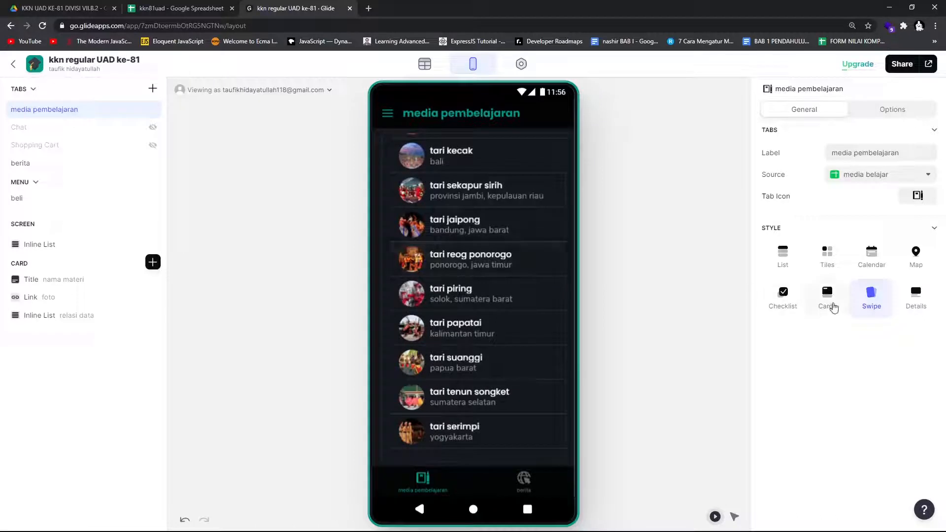
click(833, 306)
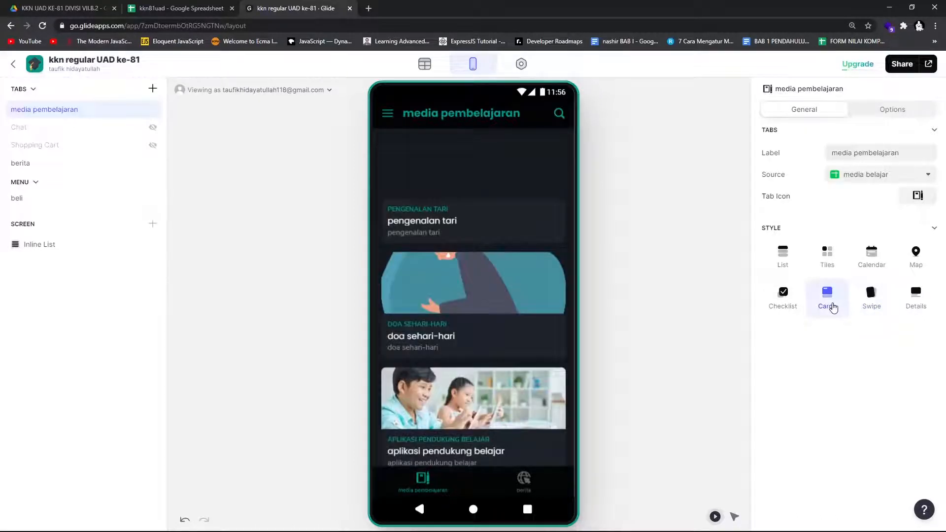
scroll(501, 213, down, 1)
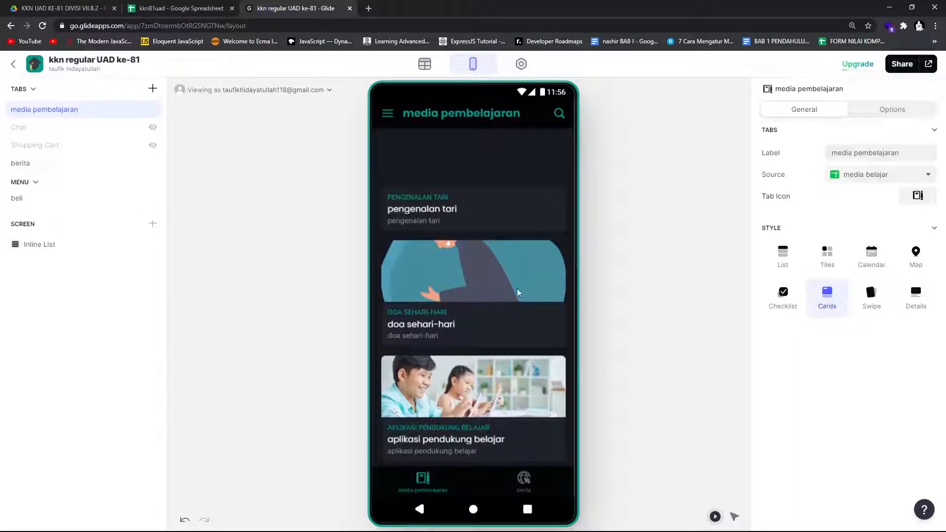
scroll(490, 281, up, 1)
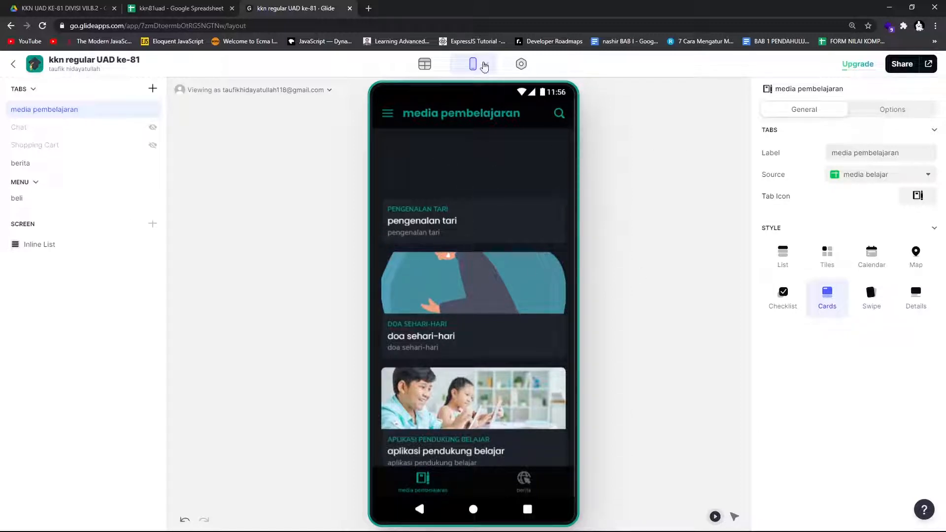
Step: Set the app's theme to Light in the appearance settings and return to the layout
click(521, 64)
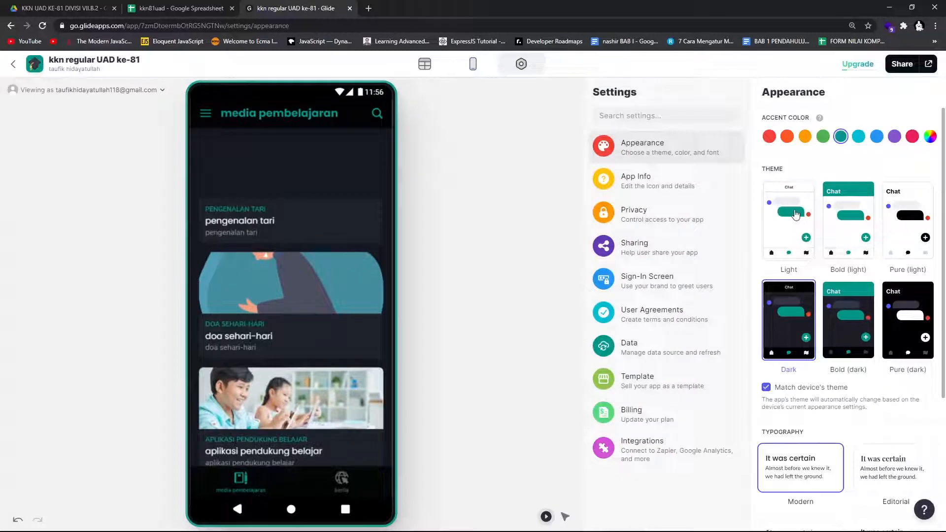
click(814, 240)
click(474, 64)
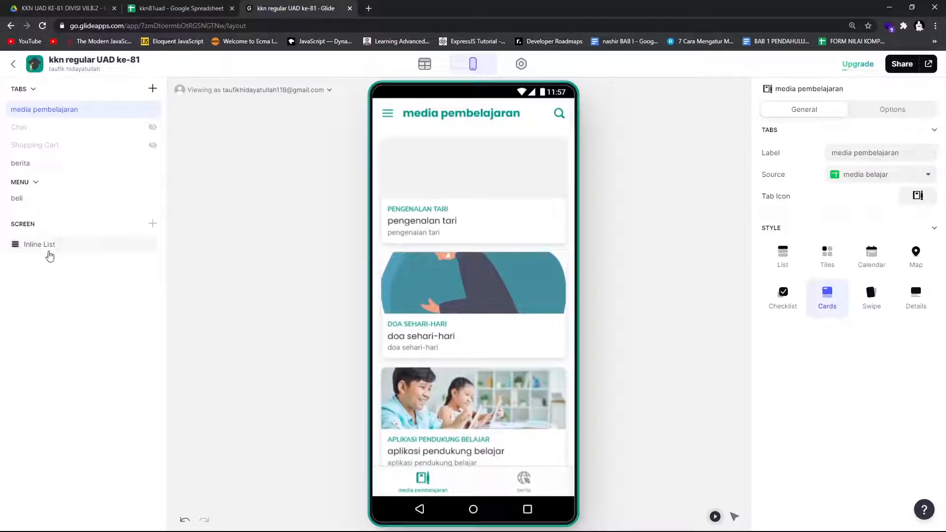
Step: Open the media pembelajaran screen's Inline List settings and examine the columns available for its header and title
click(49, 247)
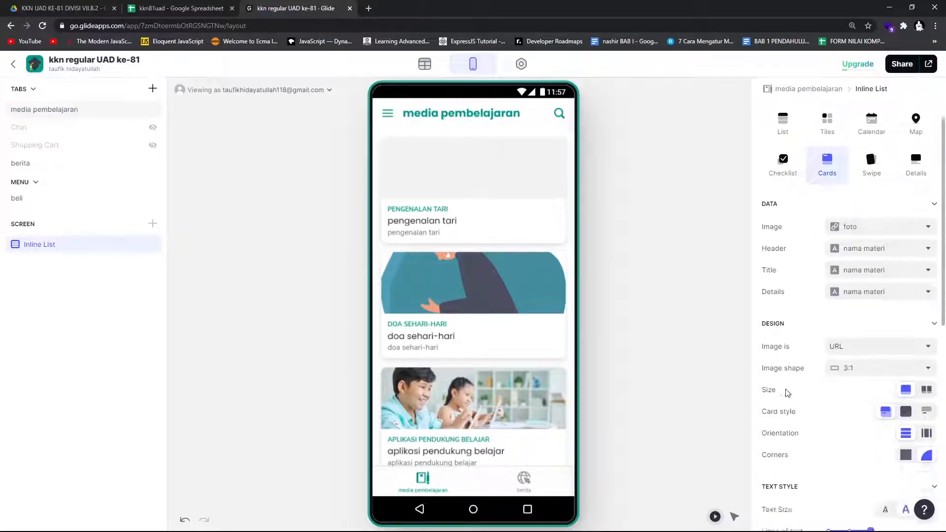
scroll(789, 389, down, 4)
scroll(819, 372, up, 4)
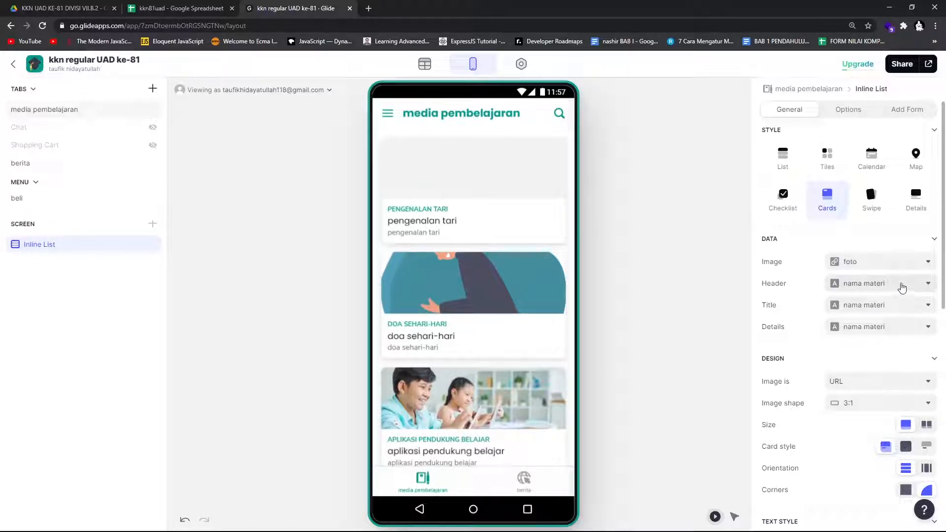
click(916, 285)
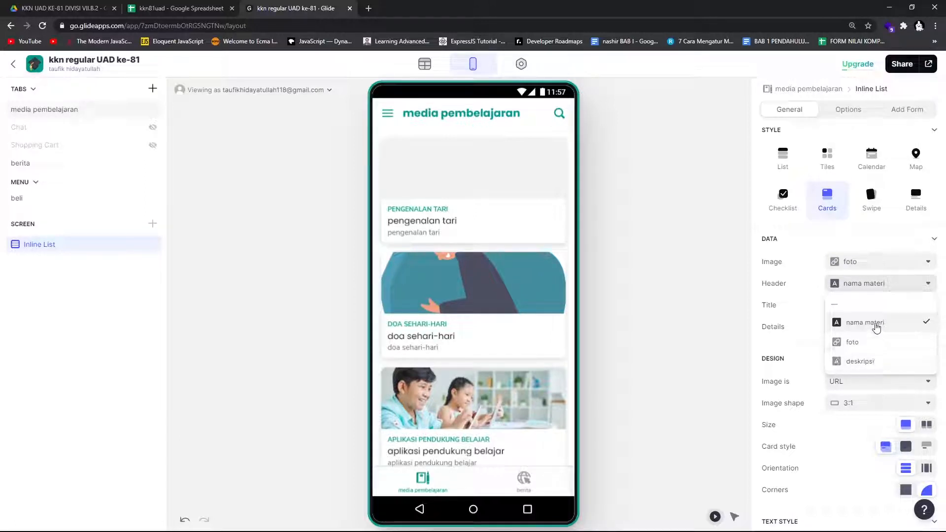
click(906, 286)
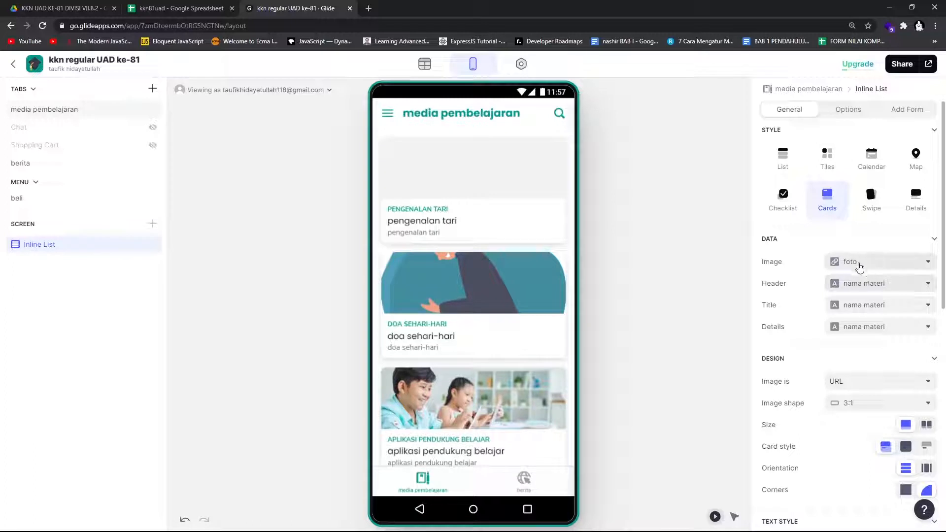
click(878, 305)
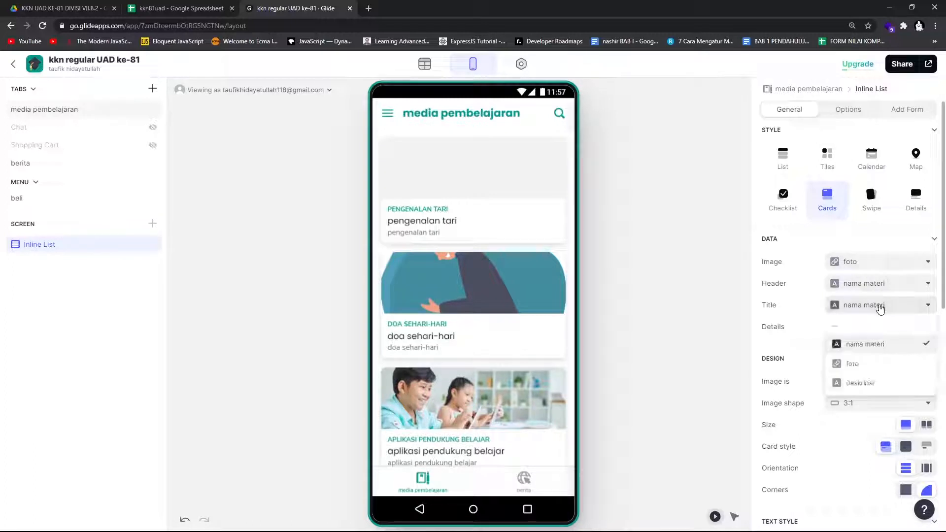
click(881, 308)
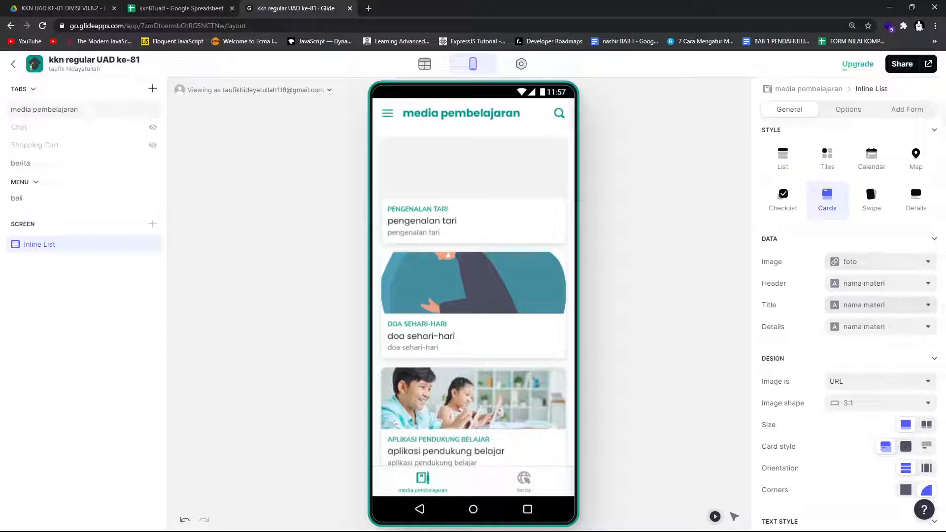
Step: Switch to the kkn81uad spreadsheet, compare the media belajar sheet's columns with the Inline List's header choices, and return to Glide
click(177, 11)
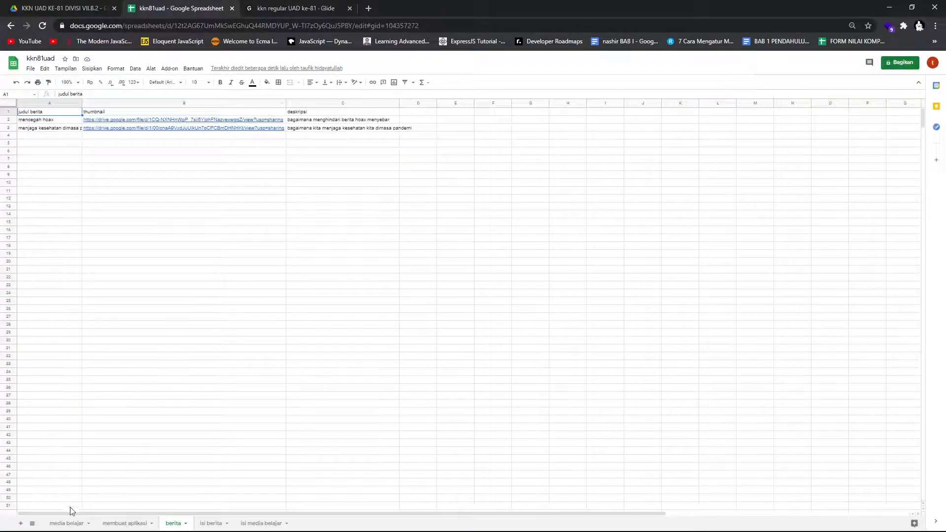
click(60, 524)
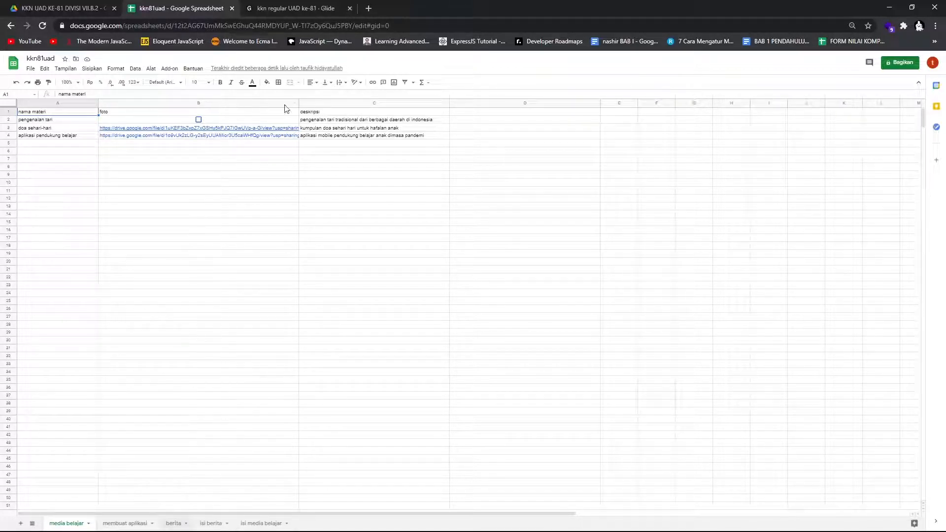
click(279, 10)
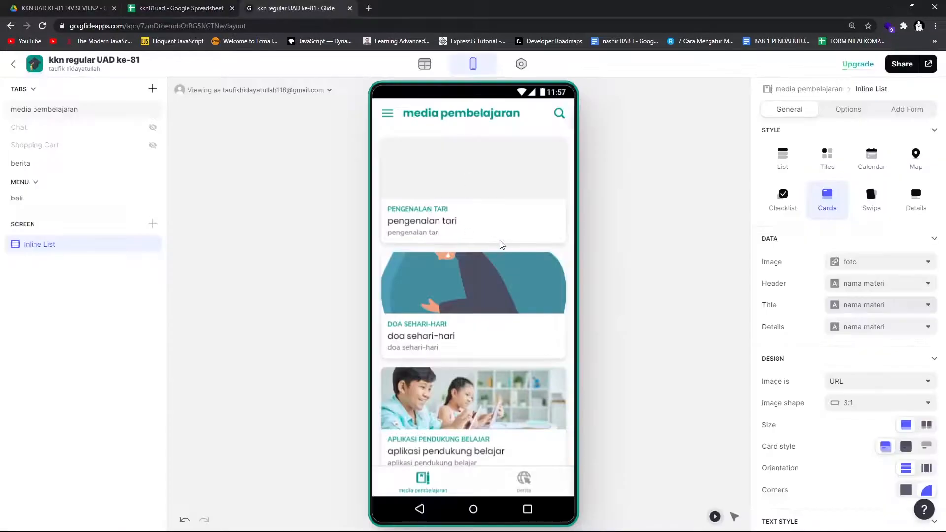
click(910, 286)
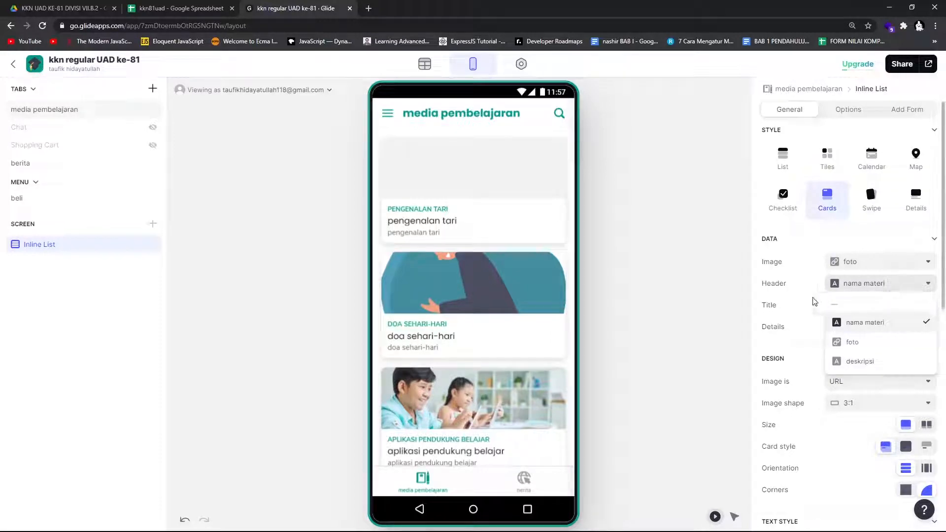
click(816, 301)
click(183, 9)
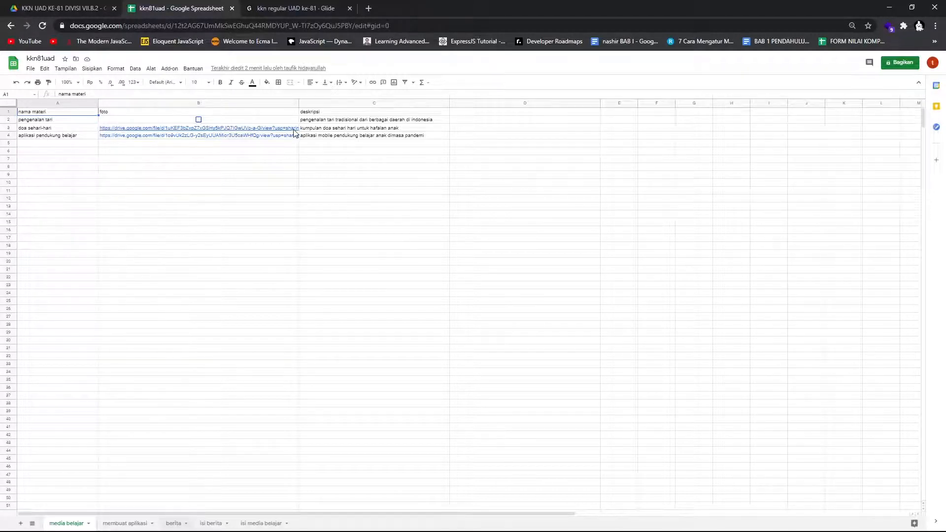
click(256, 10)
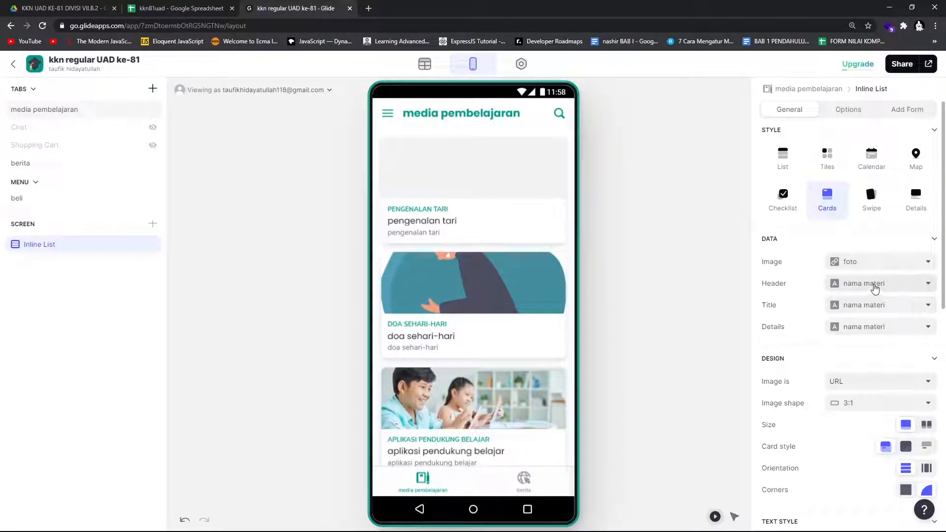
click(873, 283)
click(873, 284)
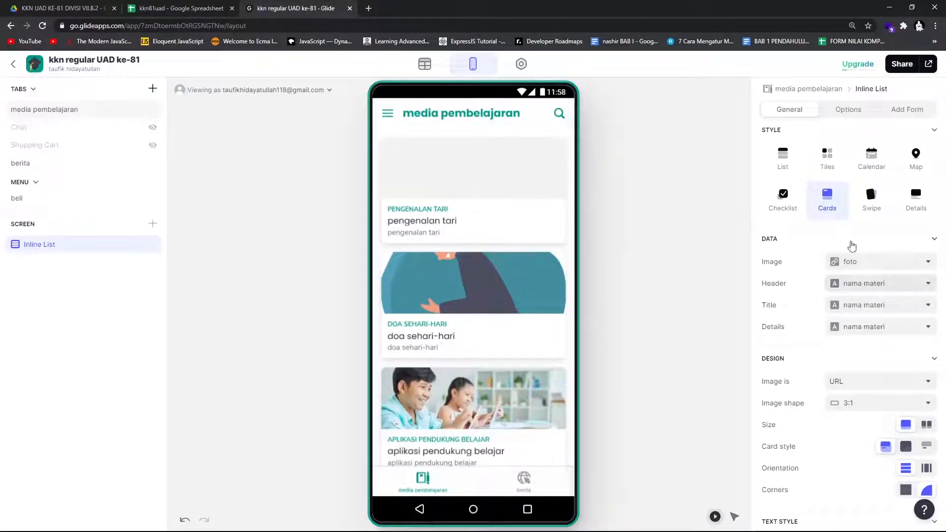
Step: Clear the Inline List's title, set its details to the deskripsi column and keep foto as the image
click(891, 306)
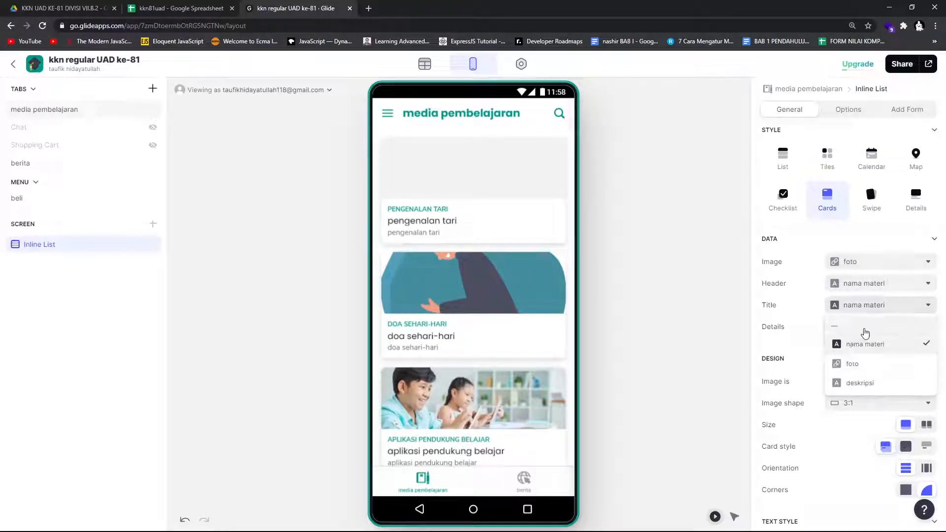
click(862, 326)
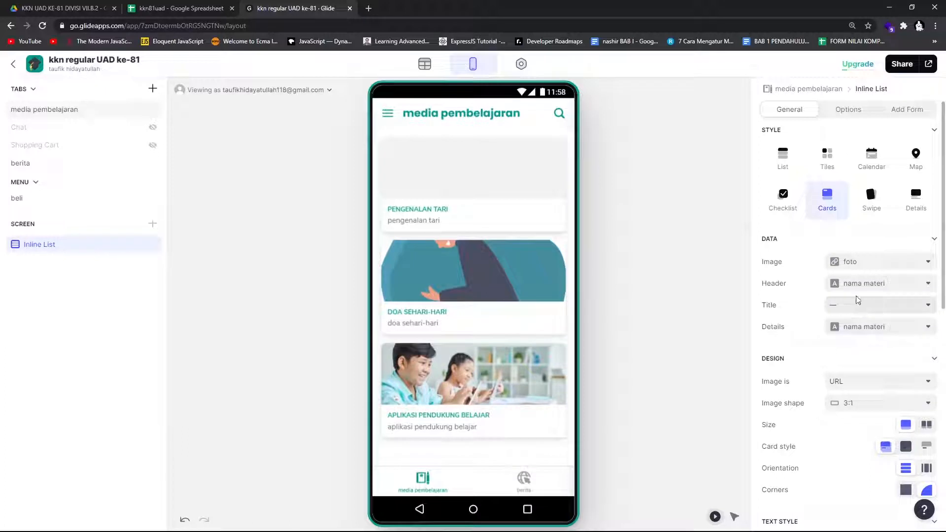
click(879, 328)
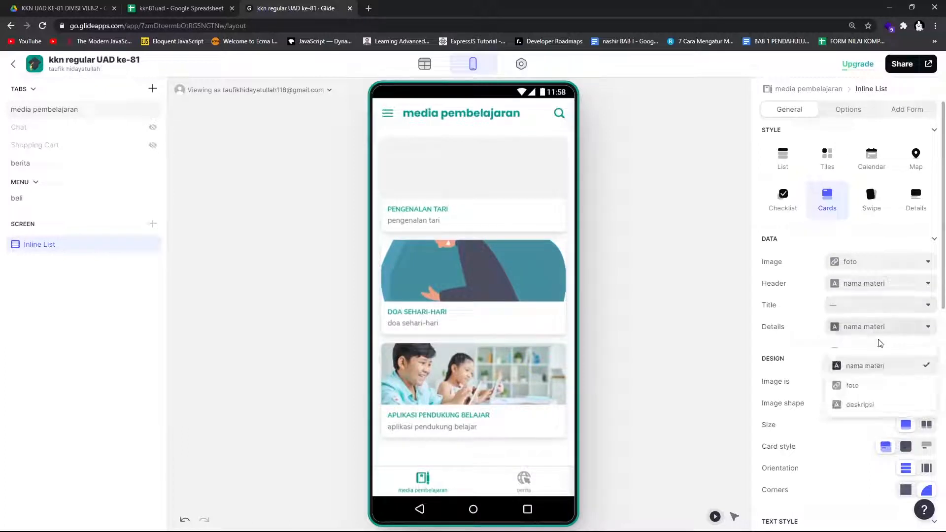
click(861, 401)
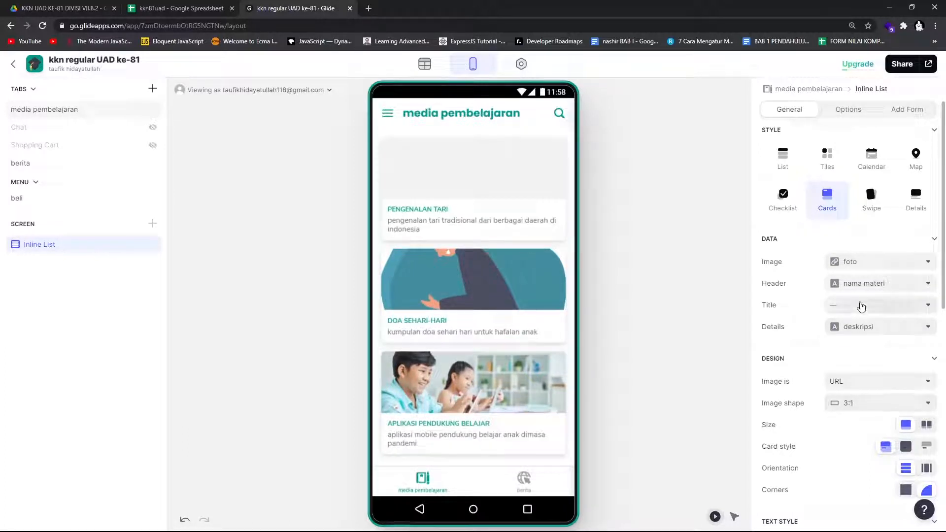
click(879, 261)
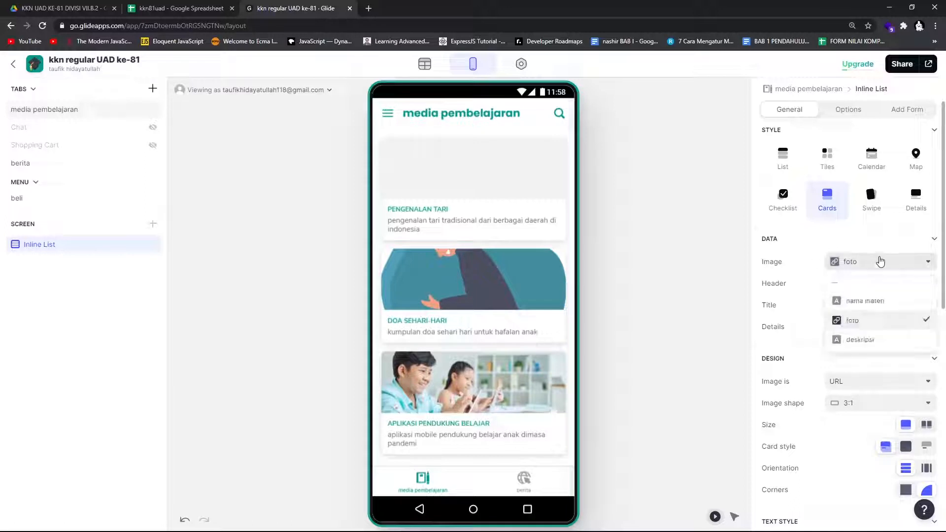
click(860, 319)
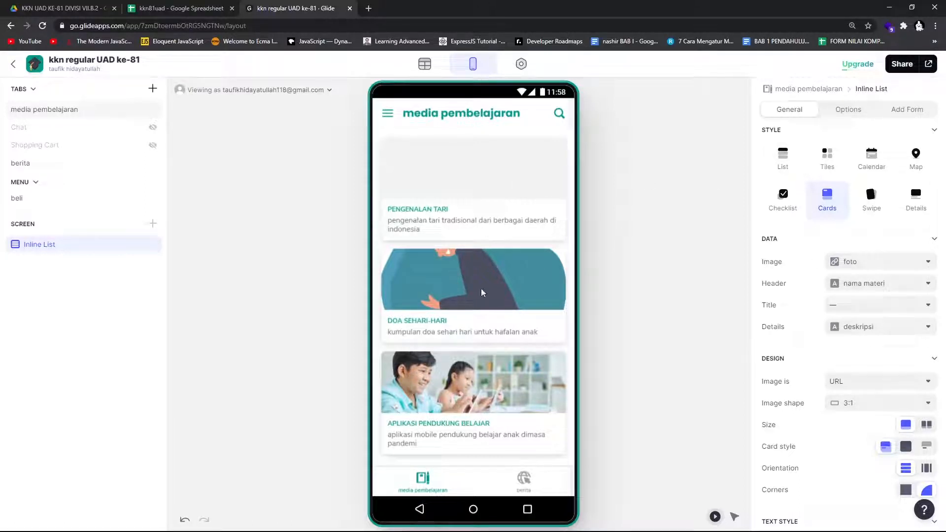
Step: Examine the Inline List's image source options and the image links in the media belajar sheet's foto column, then return to Glide
scroll(858, 280, down, 4)
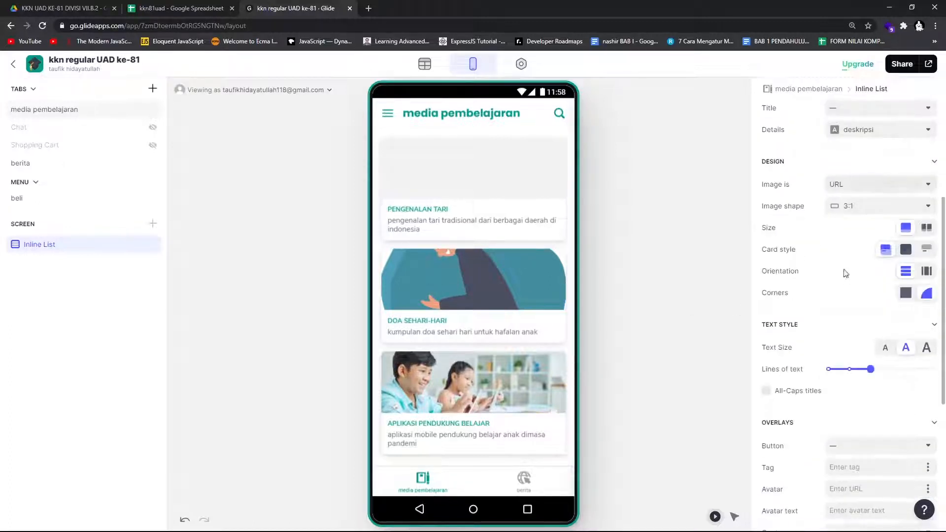
click(869, 186)
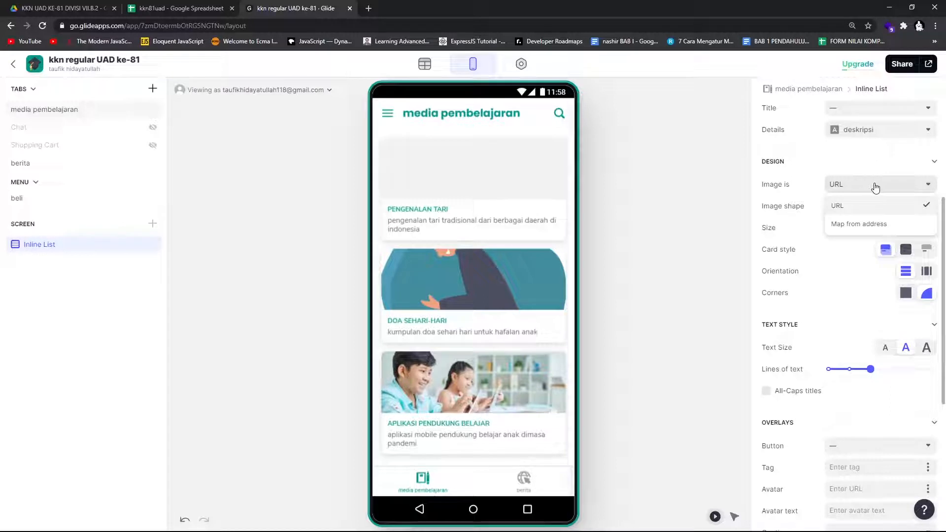
click(871, 188)
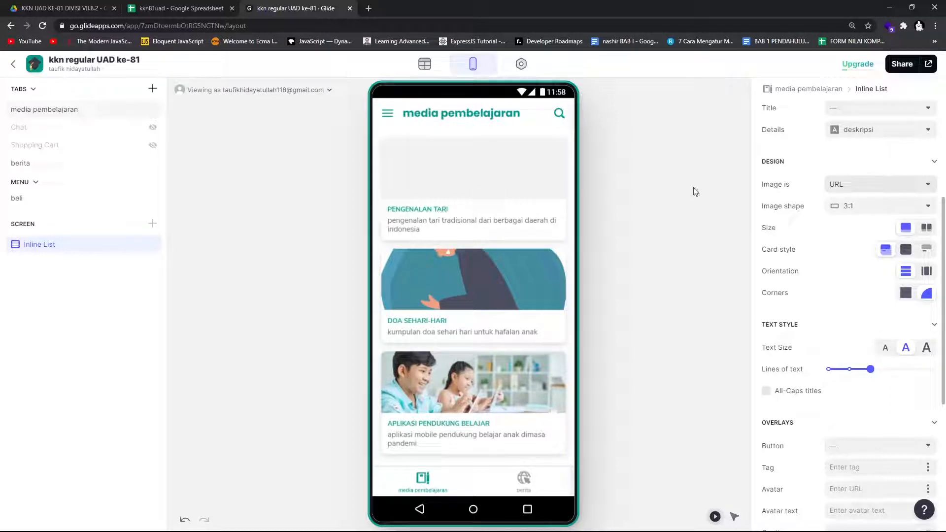
click(152, 8)
click(151, 127)
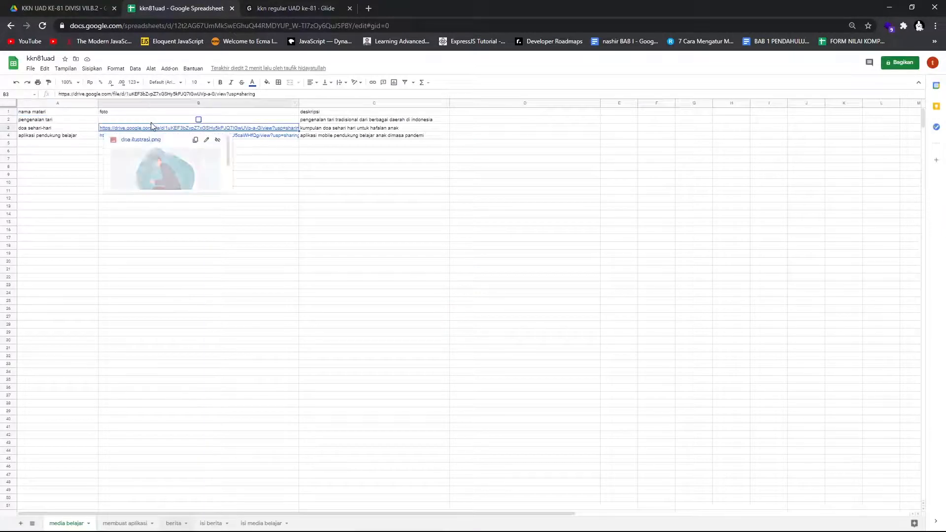
click(246, 136)
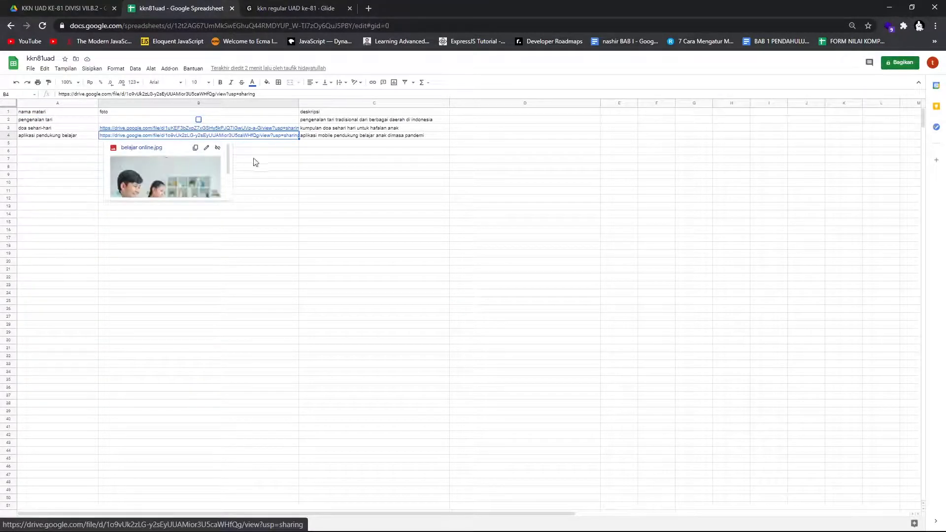
drag(249, 159, 254, 128)
click(274, 9)
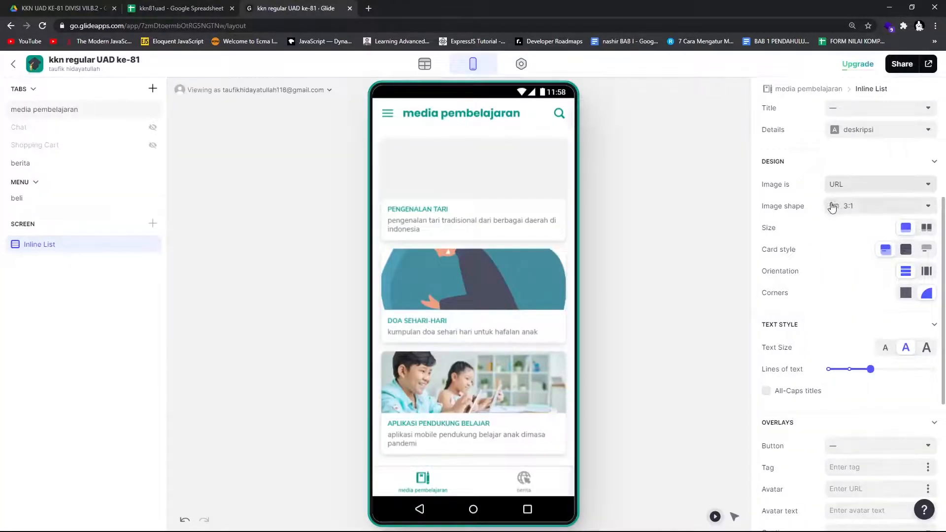
Step: Try the Square and 4:3 image shapes on the Inline List's cards and return the shape to 3:1
click(893, 207)
click(860, 228)
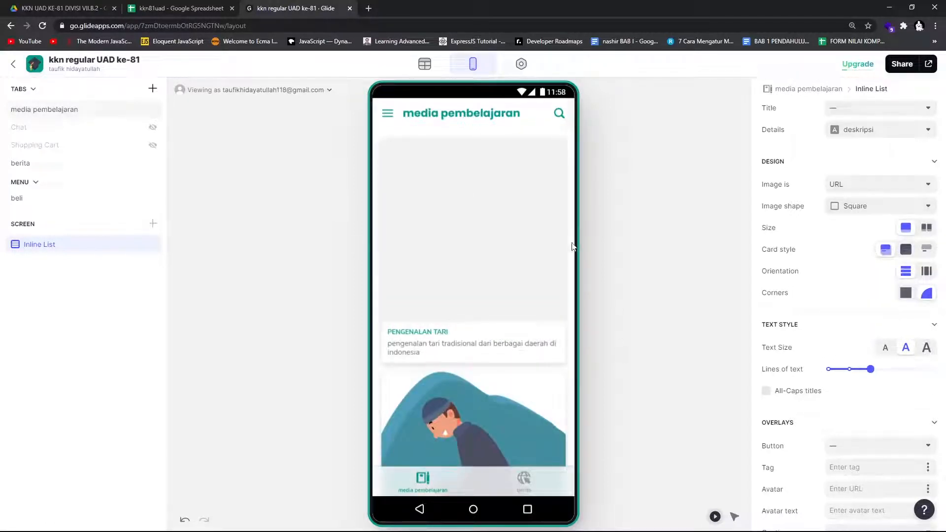
scroll(401, 209, down, 5)
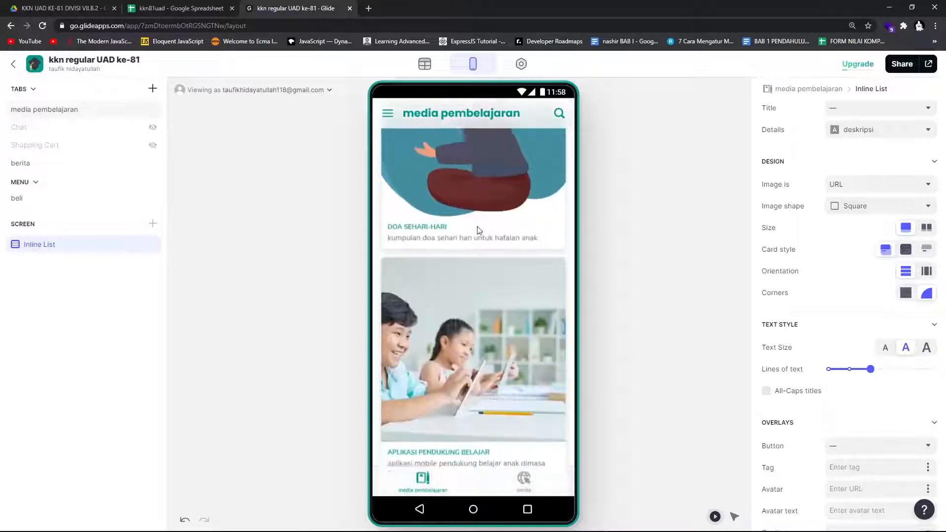
click(874, 206)
click(864, 246)
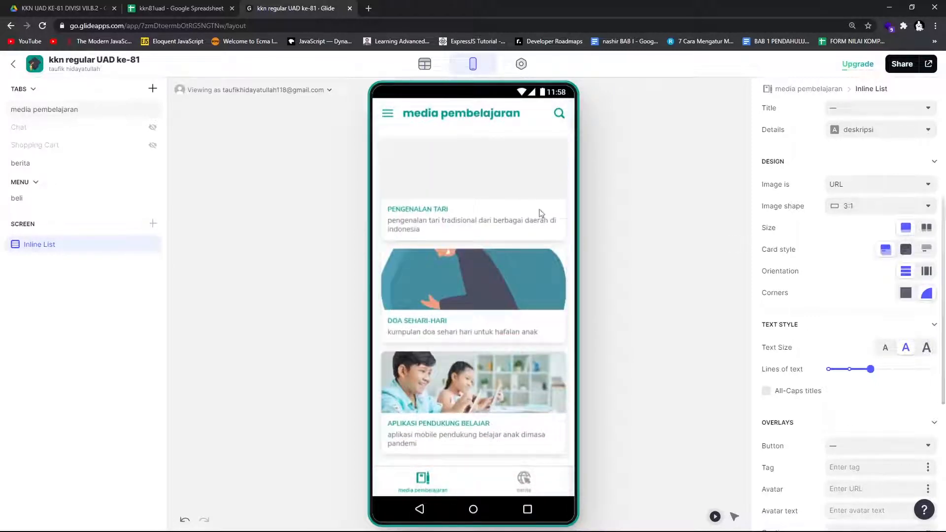
click(868, 208)
click(864, 287)
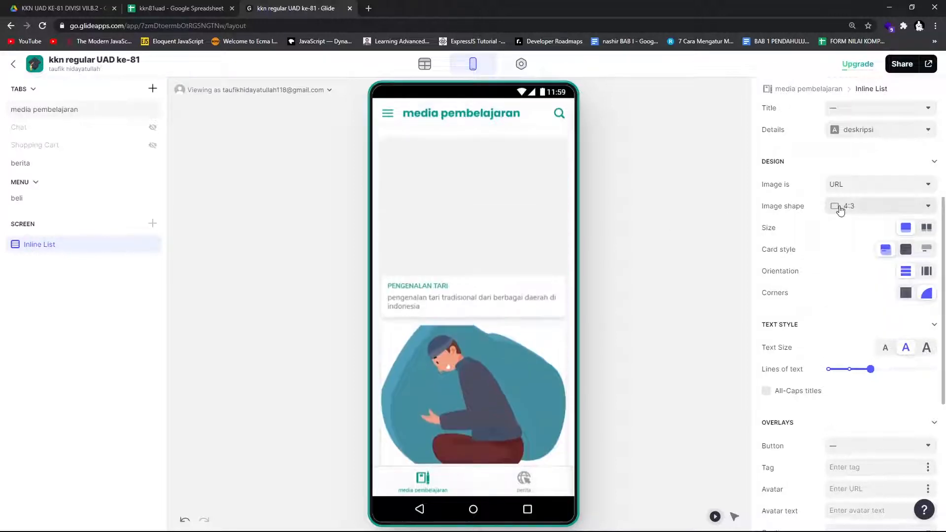
click(857, 207)
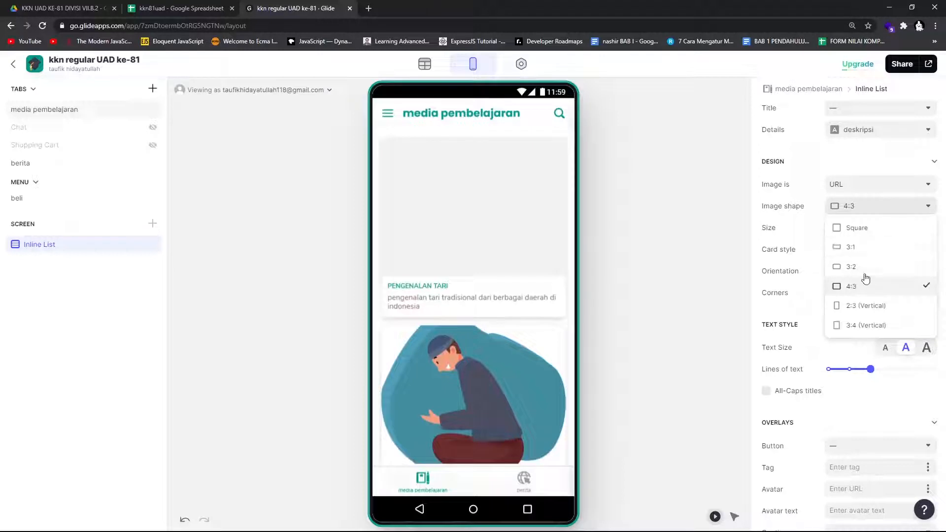
click(864, 252)
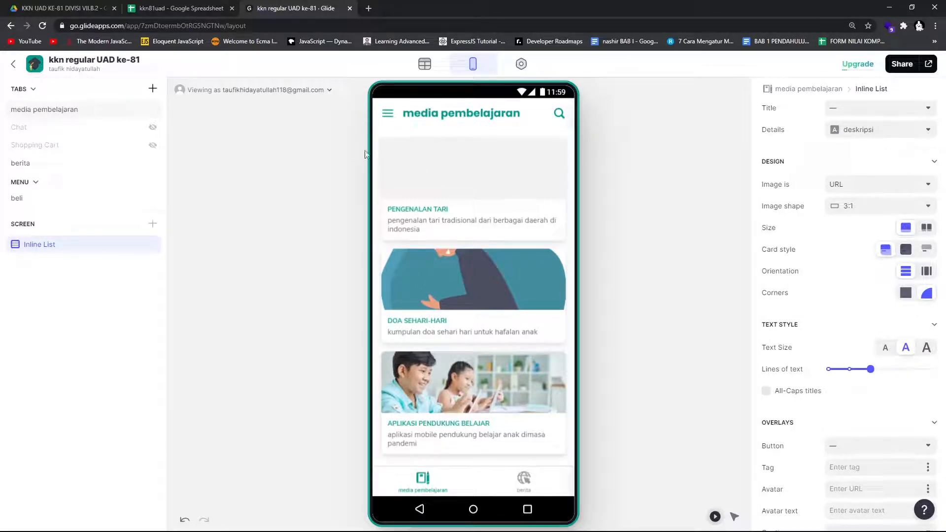
Step: Try the two-per-row card size and the Outline card style on the Inline List, restoring the original option each time
click(928, 231)
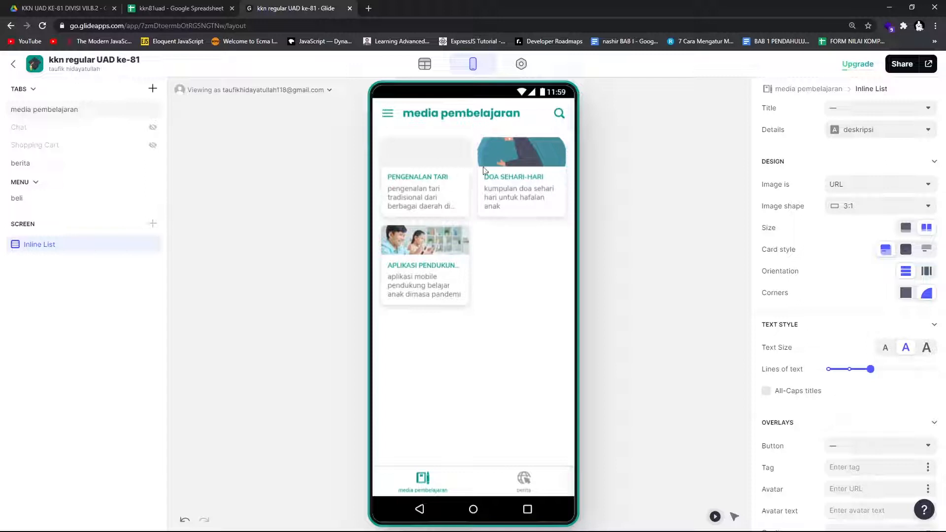
click(907, 228)
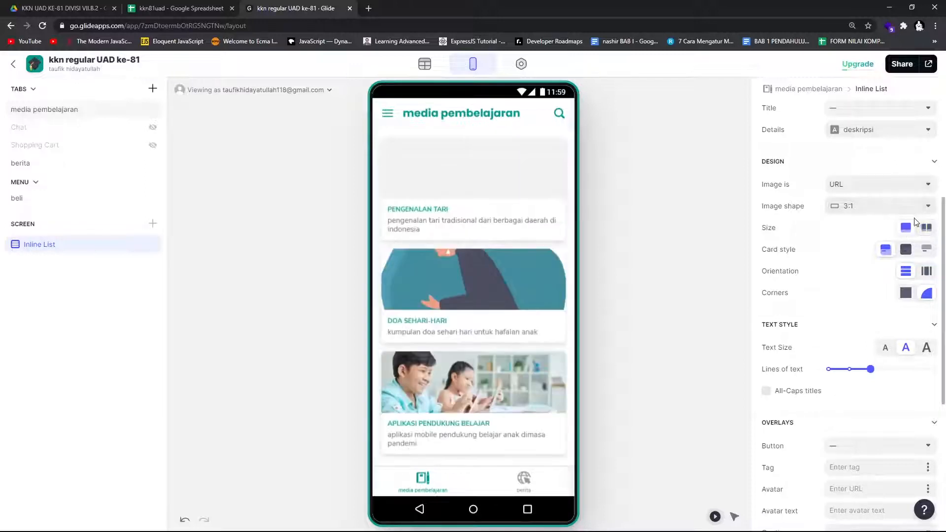
click(906, 250)
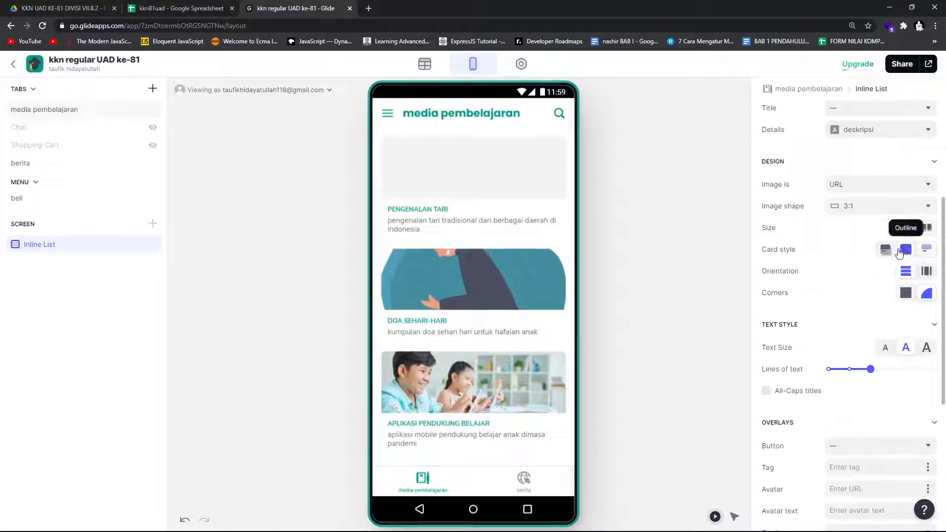
click(886, 249)
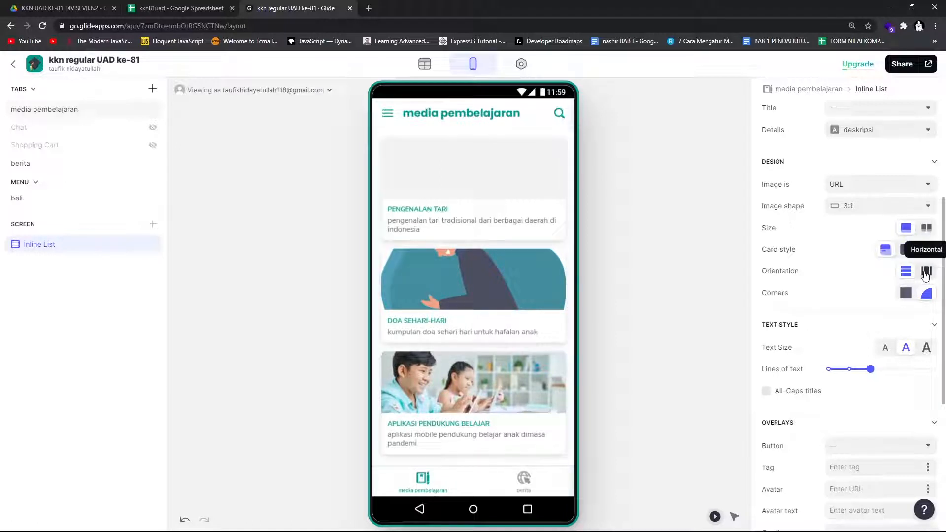
Step: Try the Horizontal orientation on the Inline List, swiping through the cards in the preview, and restore the Vertical orientation
click(925, 274)
drag(506, 168, 416, 206)
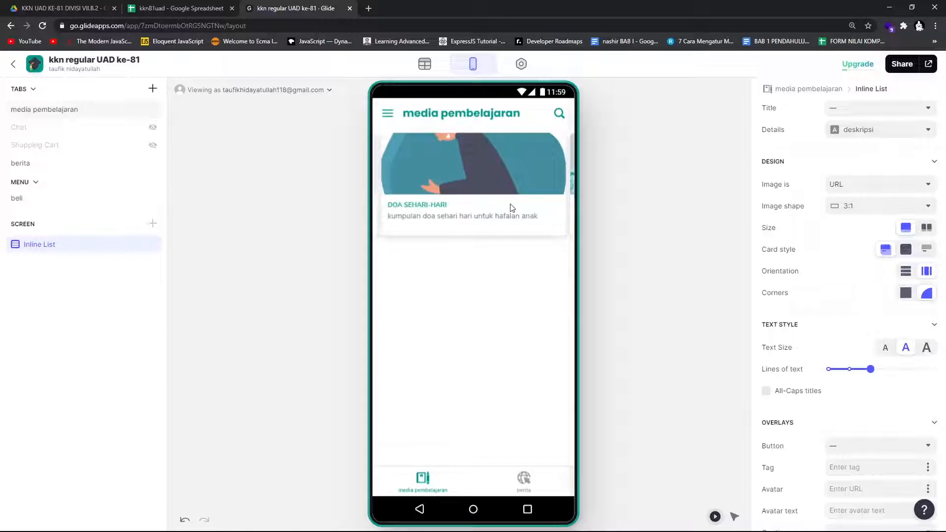
drag(512, 207, 584, 206)
drag(484, 205, 590, 204)
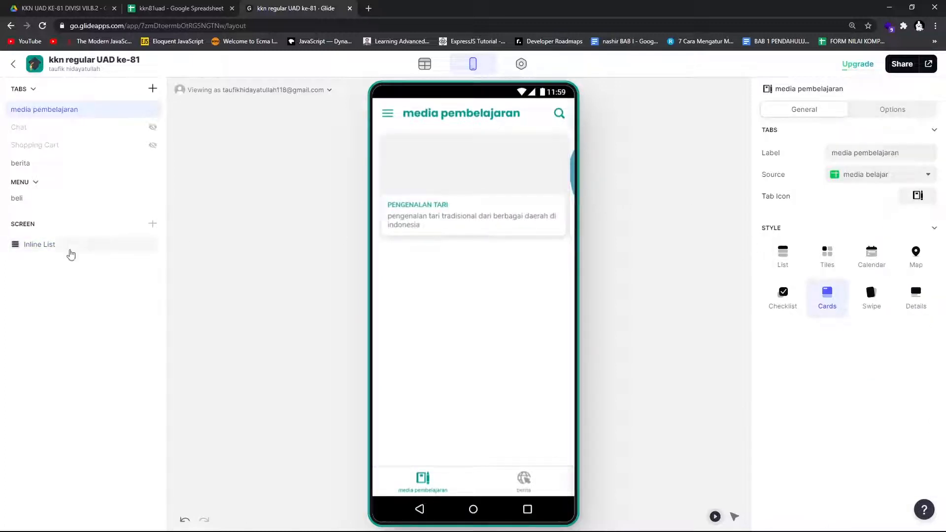
click(69, 249)
scroll(904, 353, down, 3)
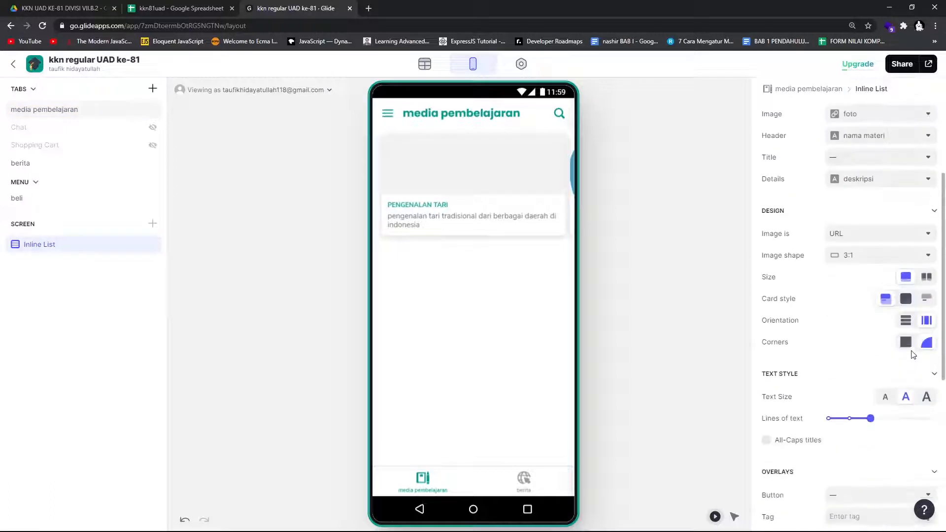
click(908, 322)
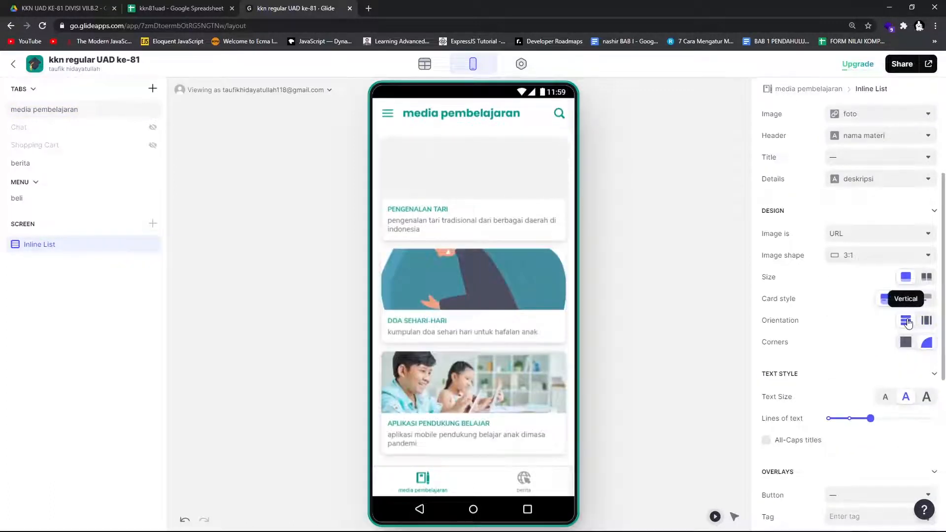
Step: Try square corners on the Inline List's cards and return them to Round
scroll(908, 323, down, 1)
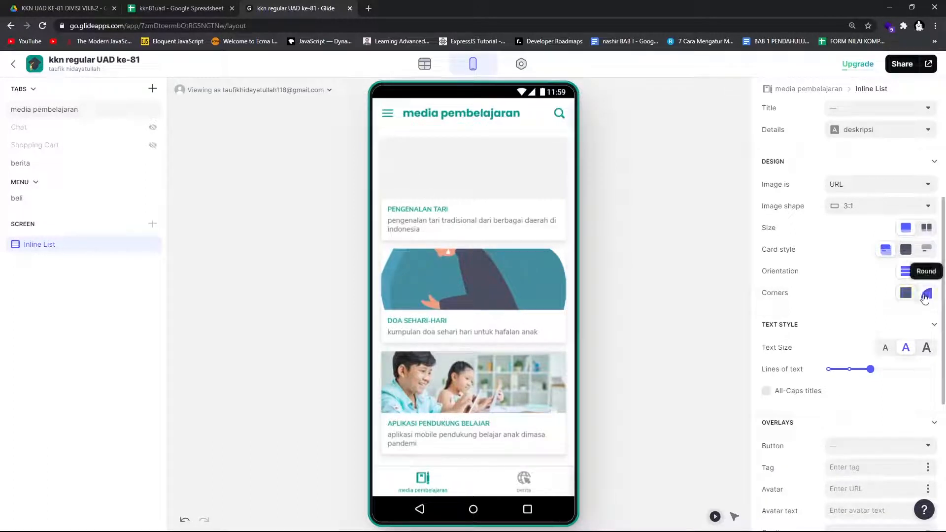
click(907, 293)
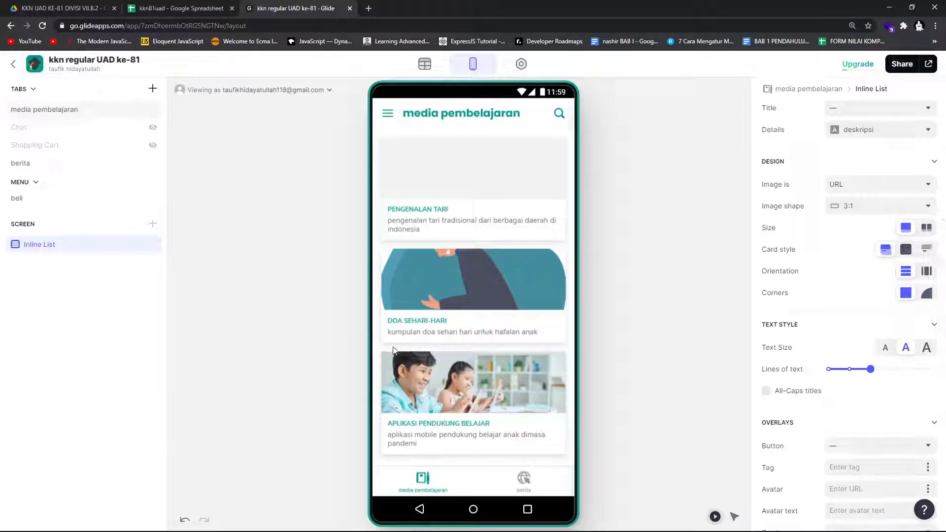
click(927, 294)
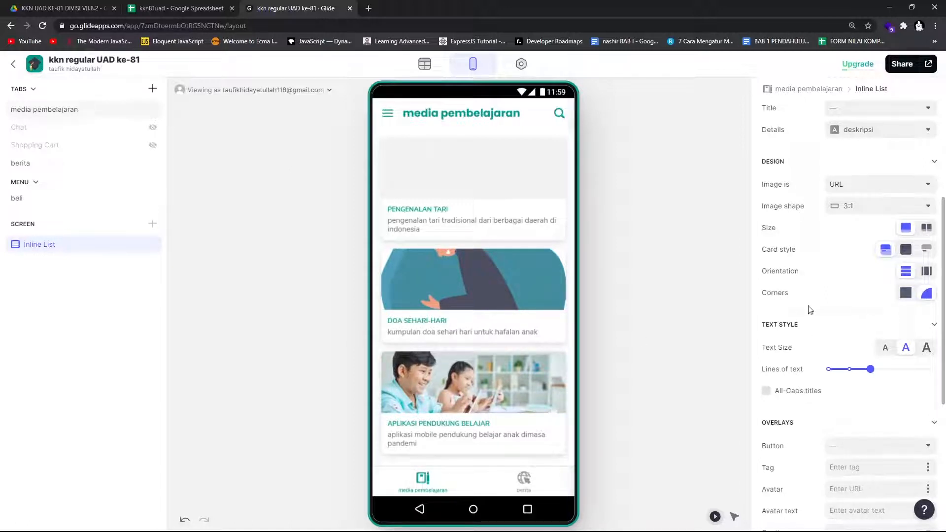
Step: Try the Favorite button as an overlay on the Inline List's cards
scroll(873, 321, down, 4)
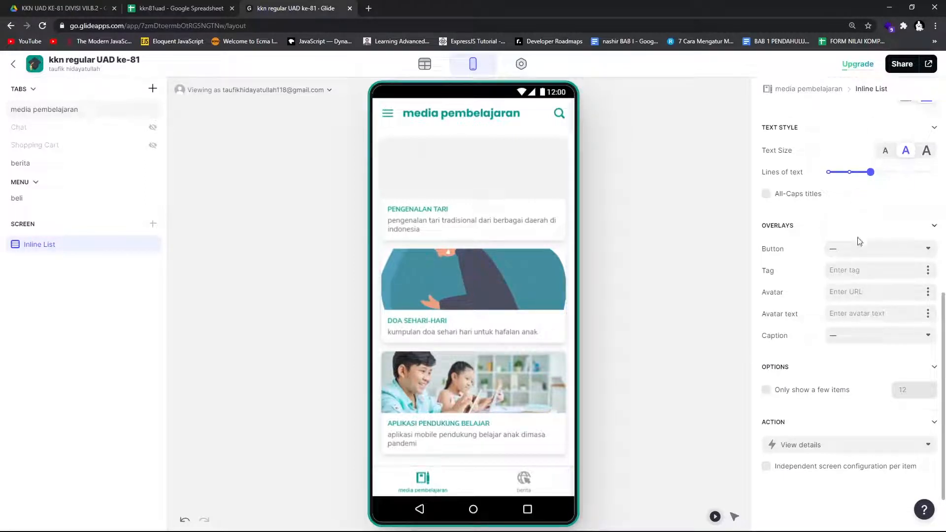
scroll(814, 237, down, 1)
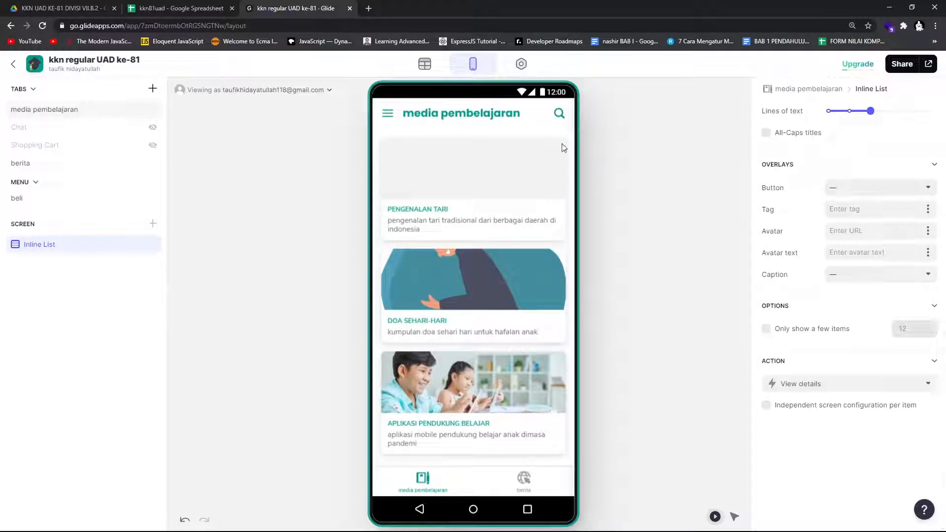
click(897, 189)
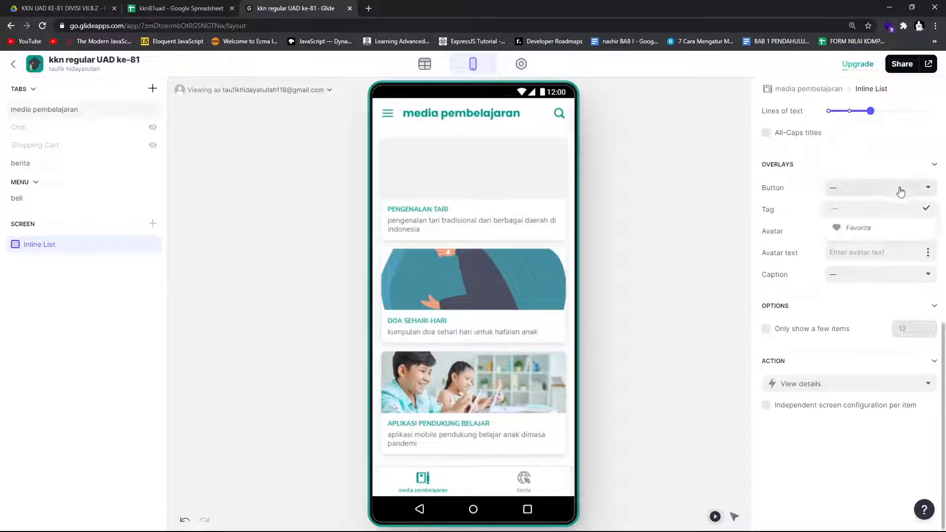
click(859, 228)
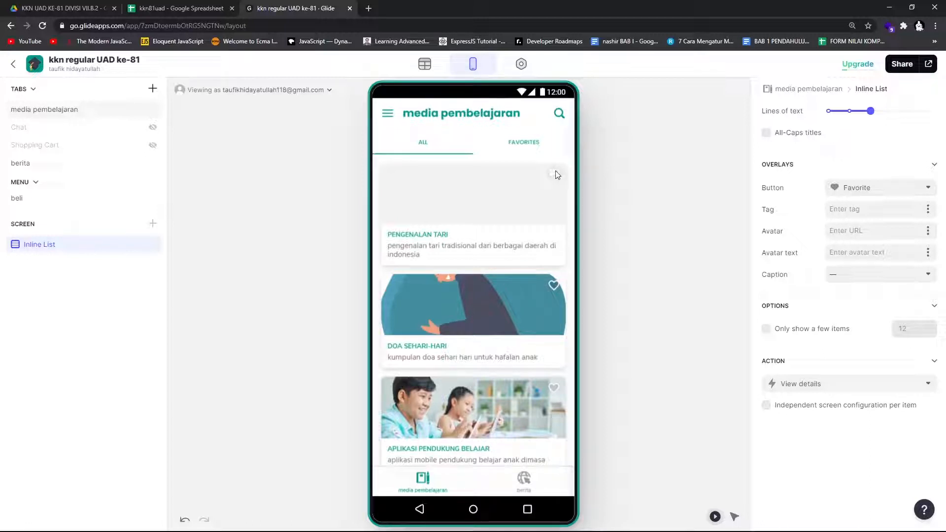
Step: Preview the Favorites list with the Pengenalan Tari and Doa Sehari-hari cards marked as favorites, returning to the All list
click(525, 147)
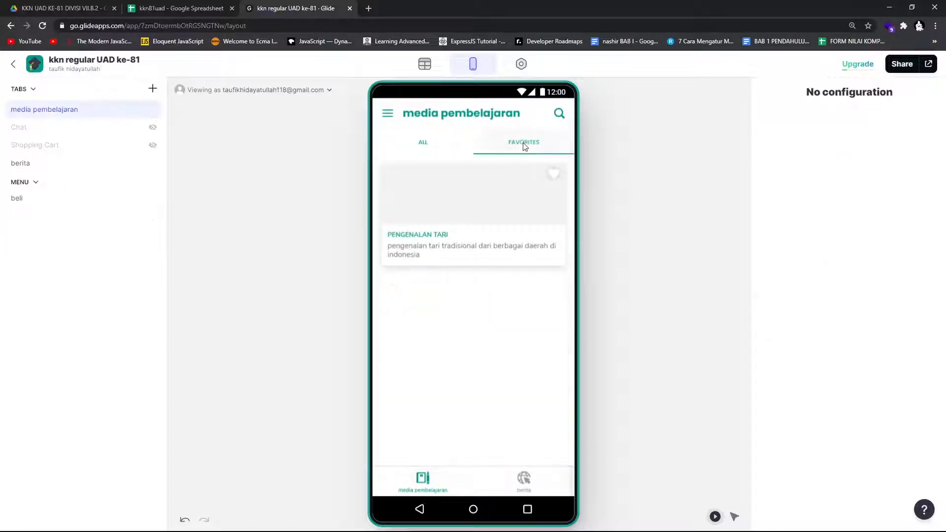
click(431, 149)
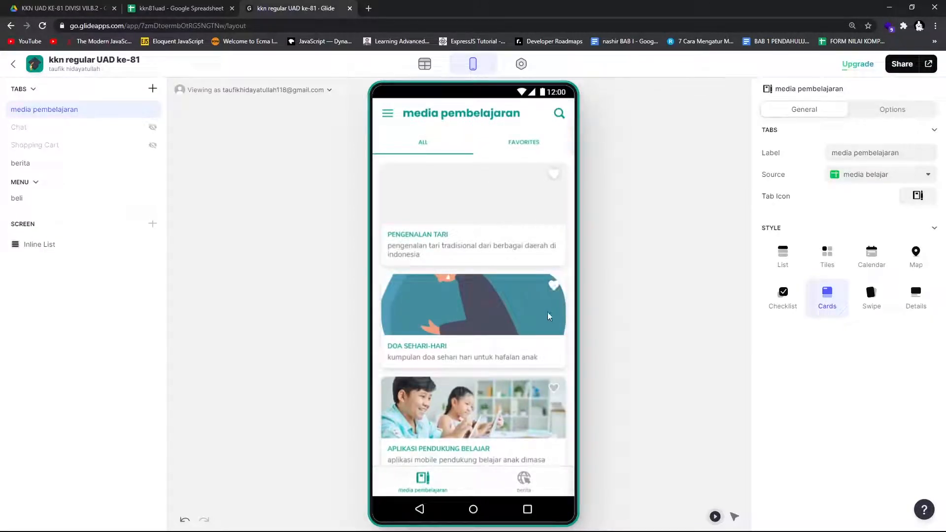
click(537, 148)
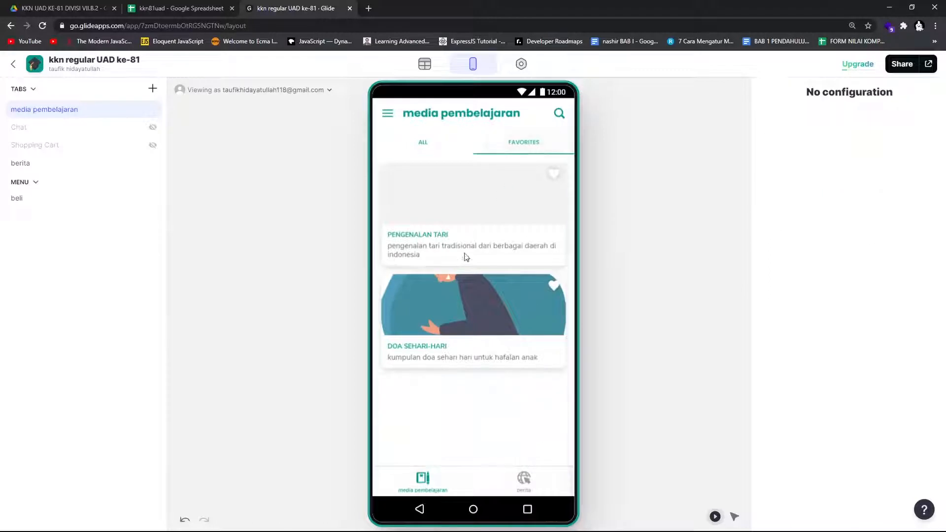
click(443, 152)
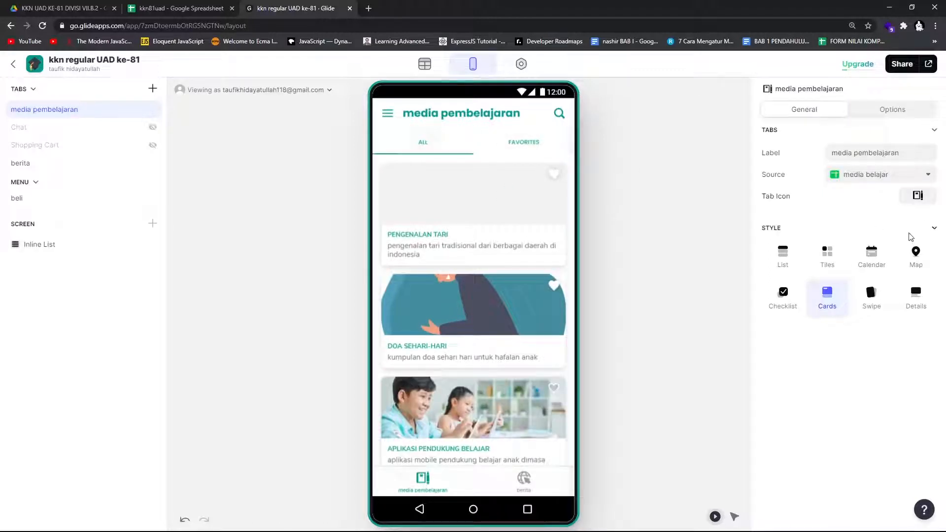
Step: Remove the Favorite button overlay from the Inline List's cards
click(60, 244)
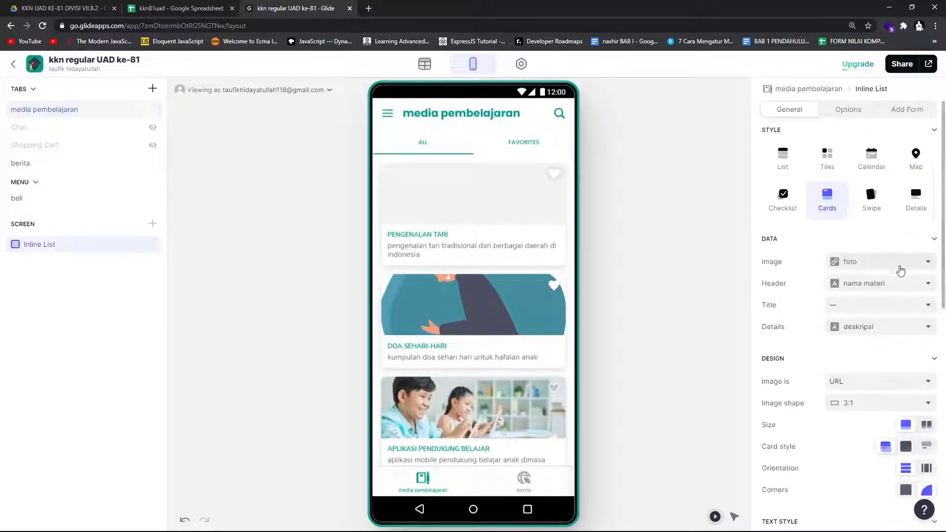
scroll(906, 396, down, 6)
click(890, 348)
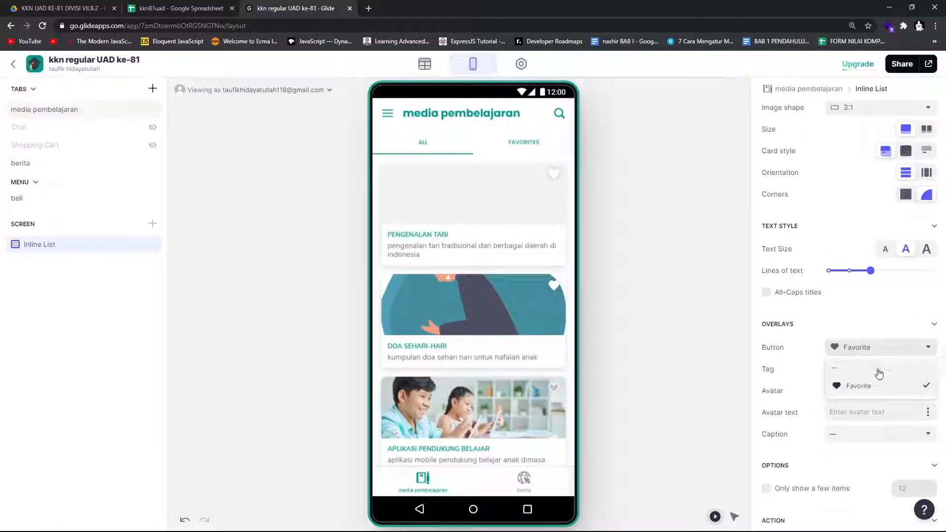
click(878, 370)
Step: Turn the search bar off in the Inline List's options and switch it back on
scroll(833, 310, down, 3)
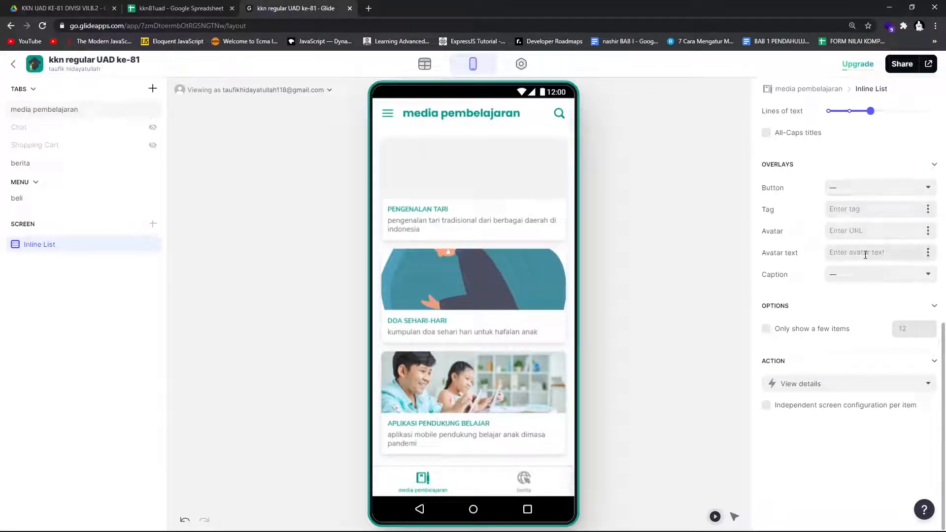
scroll(805, 245, up, 5)
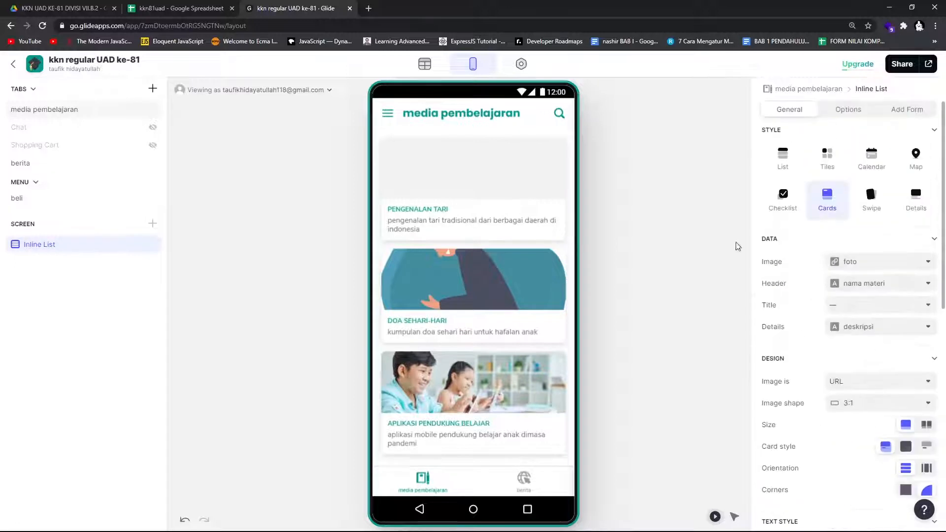
click(861, 114)
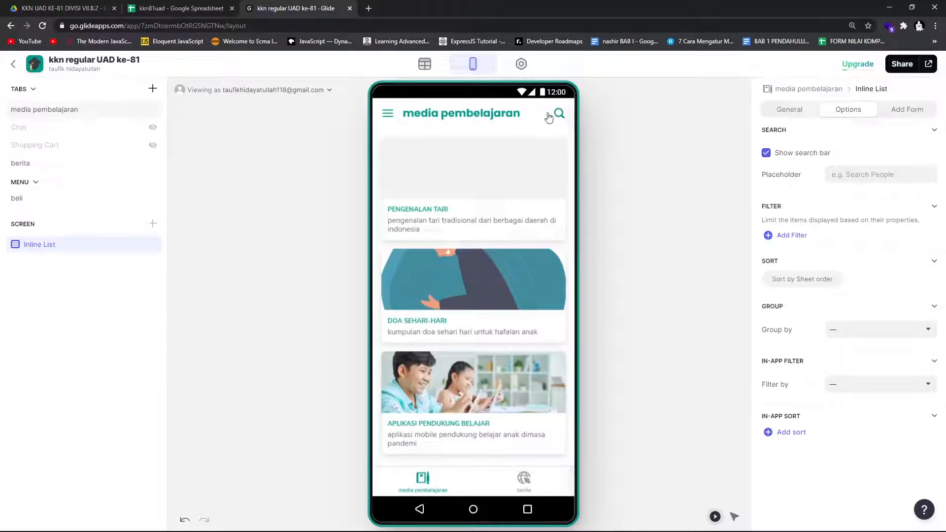
click(767, 154)
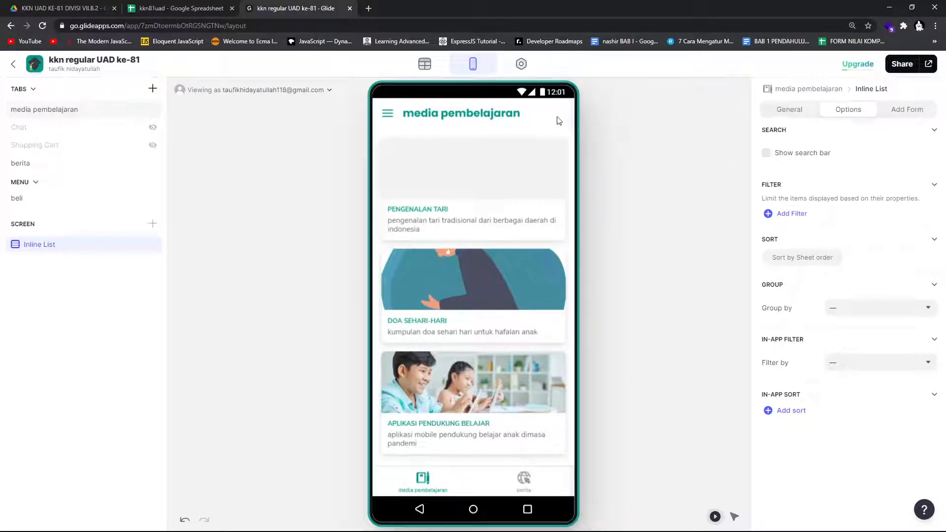
click(767, 153)
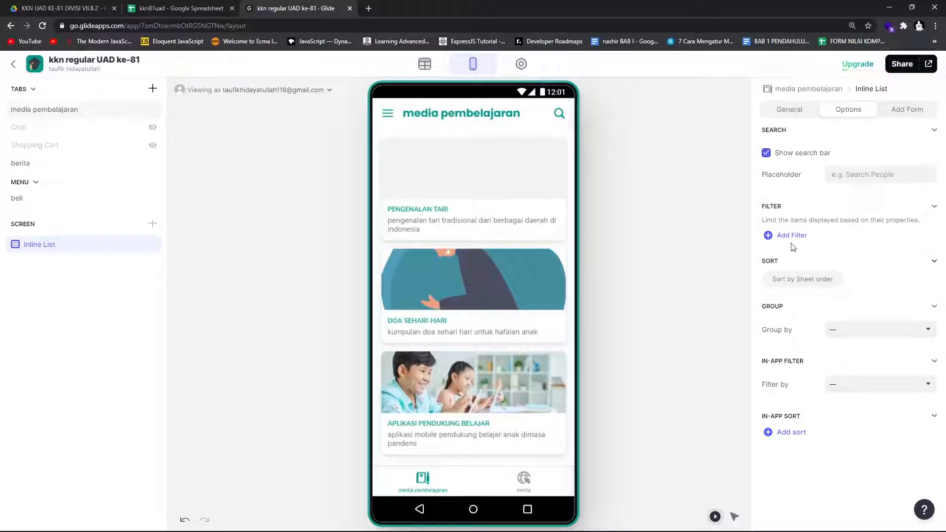
Step: Test the search in the app preview with "bela" and "tari", then clear and close the search field
click(559, 115)
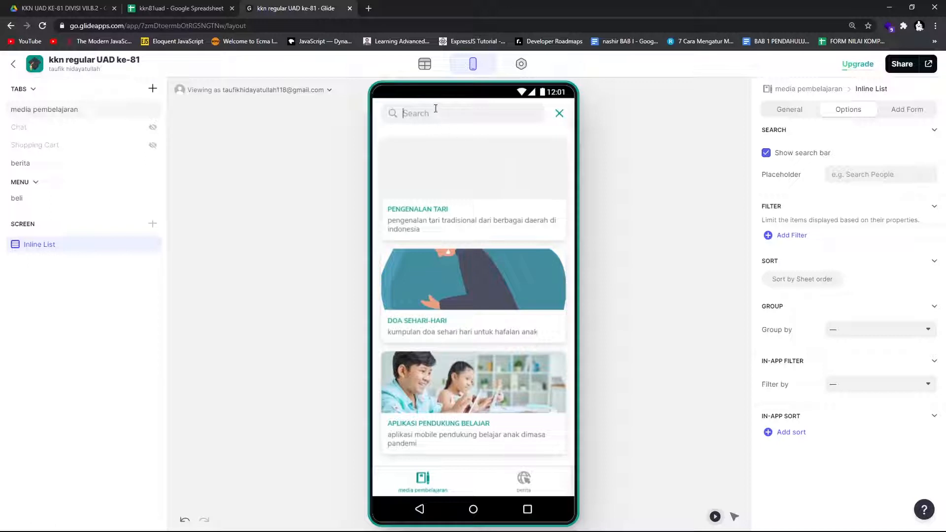
text(belaja)
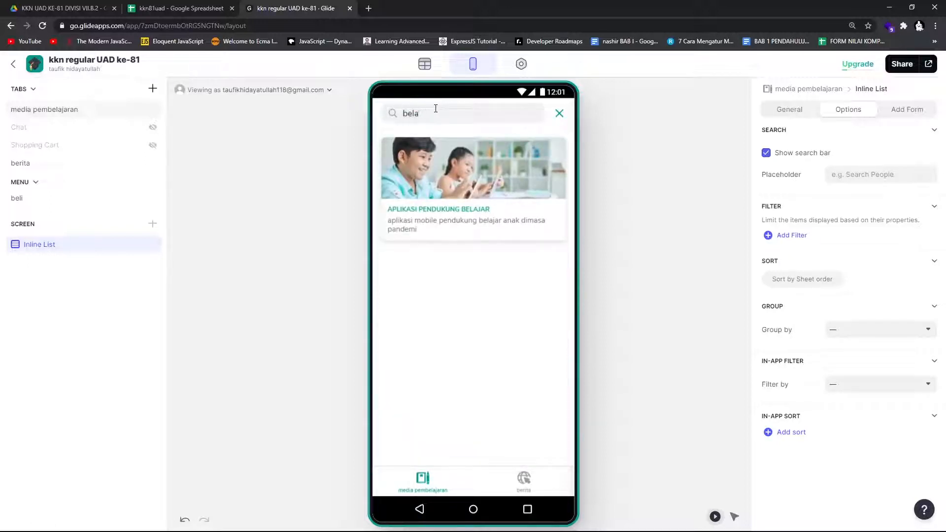
key(BackSpace)
key(BackSpace)
key(BackSpace)
key(BackSpace)
text(tari)
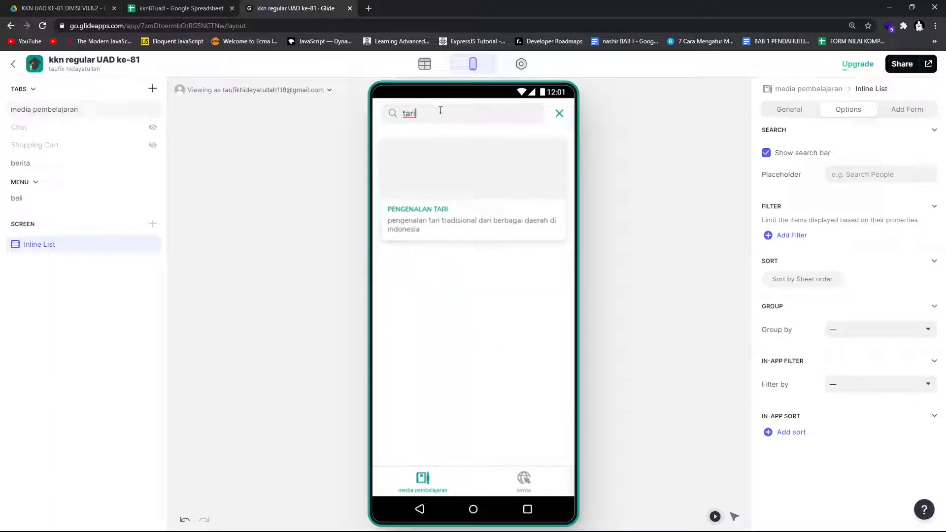
key(BackSpace)
key(BackSpace)
key(BackSpace)
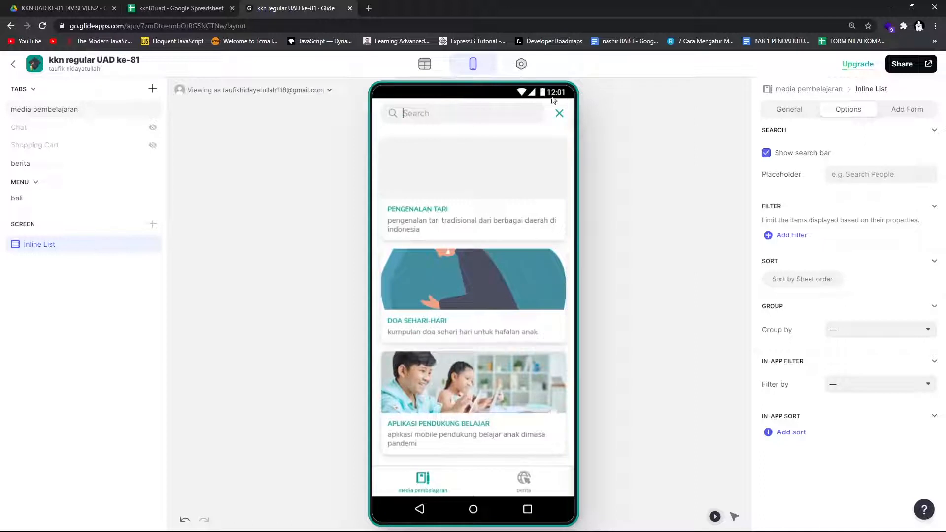
click(561, 113)
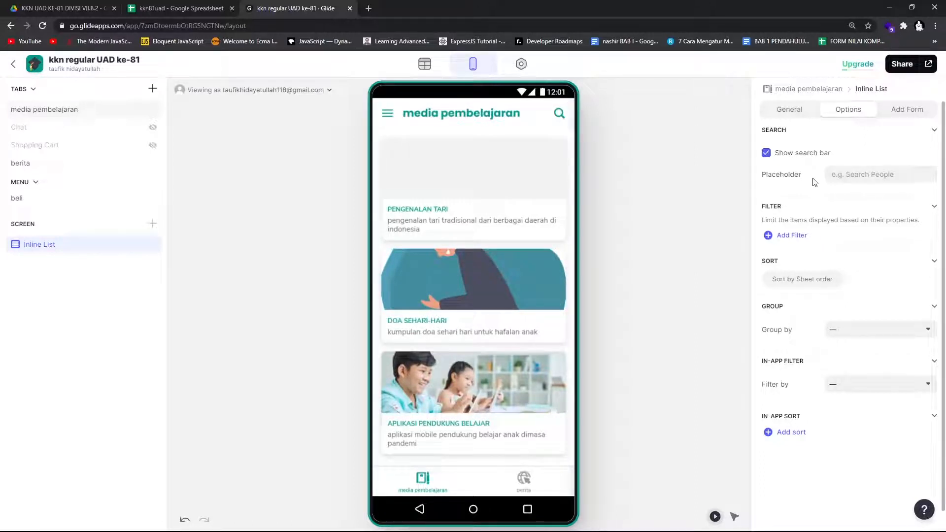
Step: Set the Inline List's search placeholder to "cari media belajar" with the preview's search field open
click(560, 114)
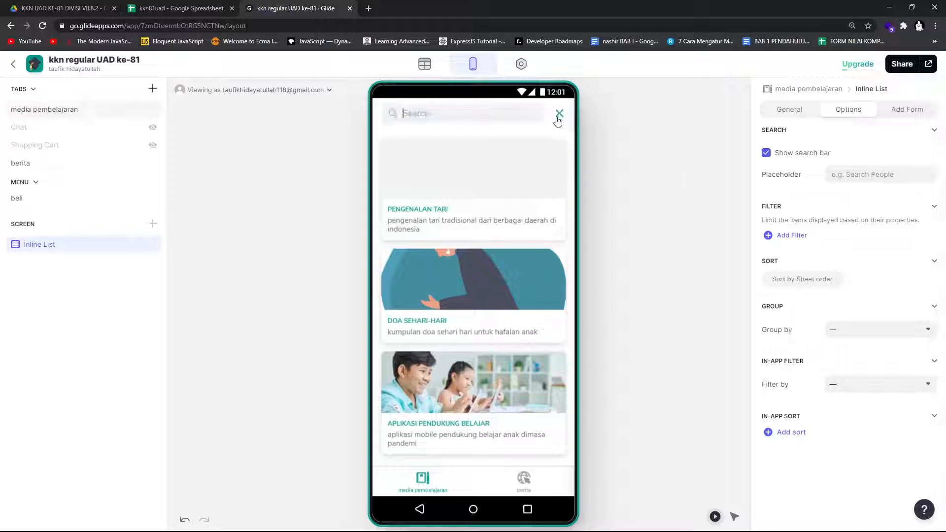
click(839, 170)
text(edia belajar)
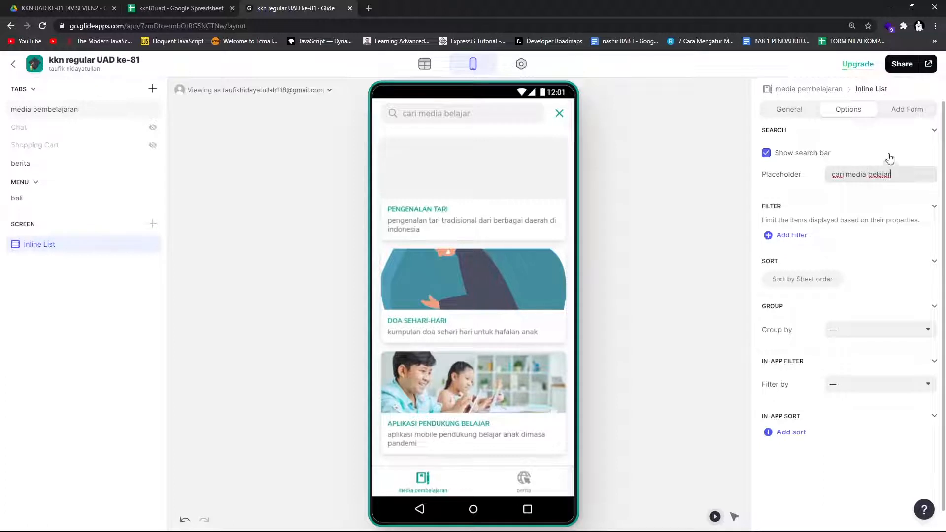
Step: Turn the search bar off and on again, then check the placeholder by opening and closing the preview's search field
click(766, 152)
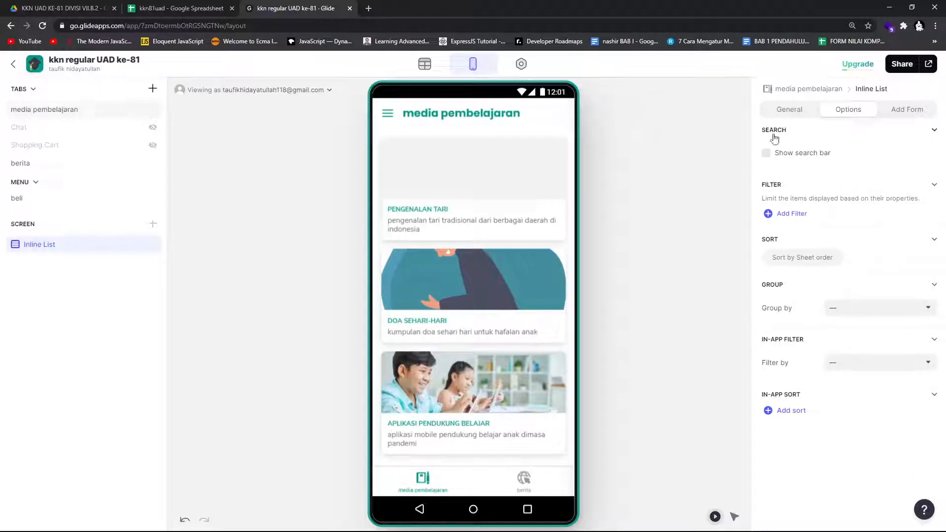
click(766, 153)
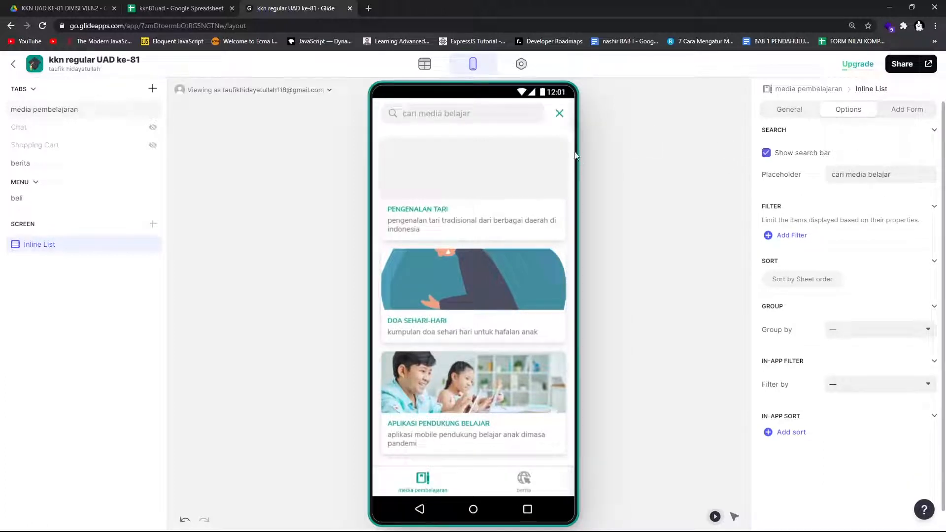
click(430, 113)
click(560, 113)
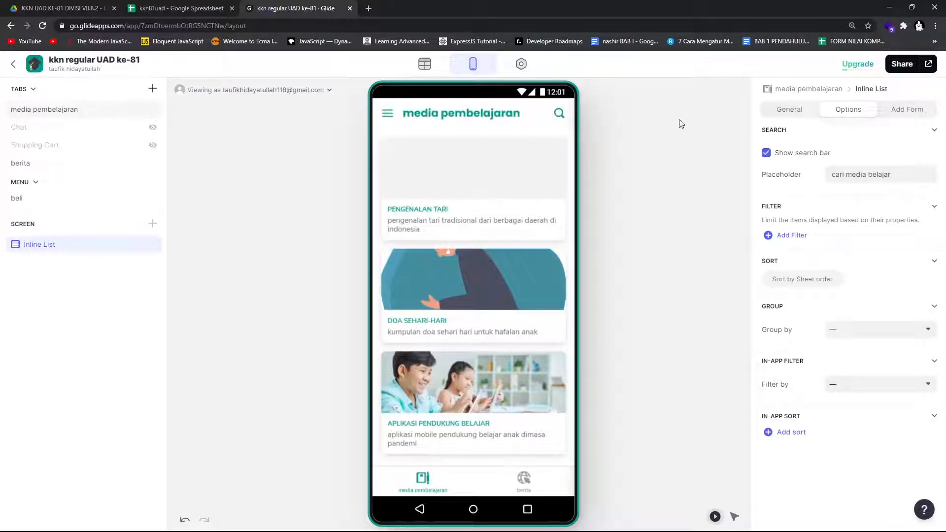
click(559, 114)
click(559, 114)
Step: View the media belajar table in the data editor, return to the layout editor, and open the app's appearance settings
scroll(814, 234, down, 1)
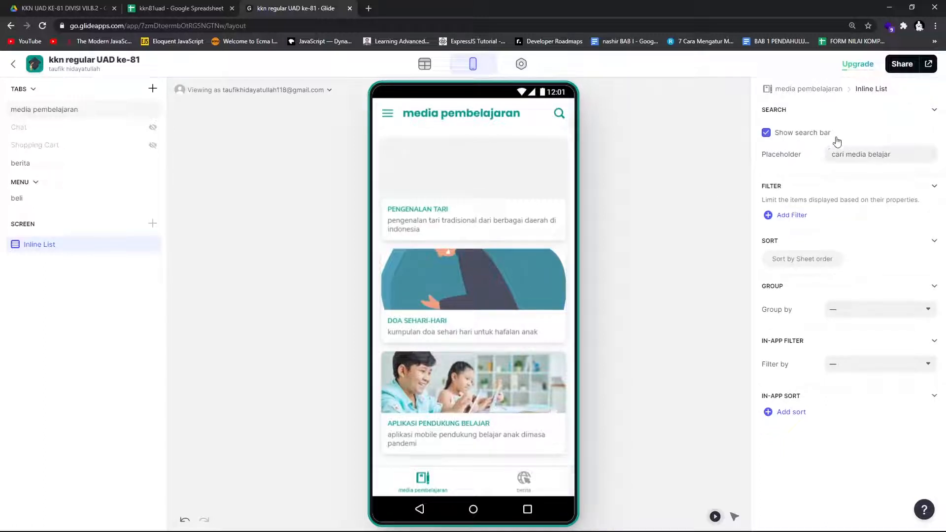
scroll(835, 139, up, 1)
click(425, 63)
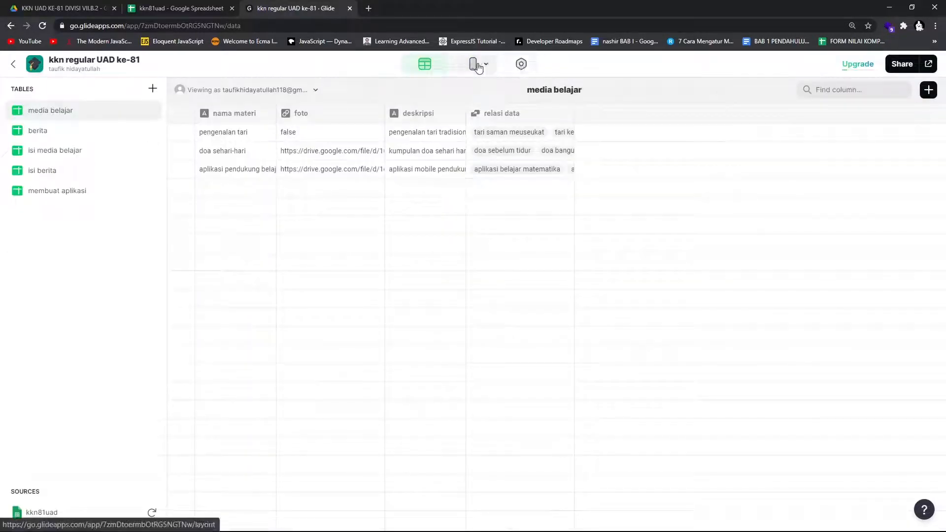
click(474, 64)
click(521, 65)
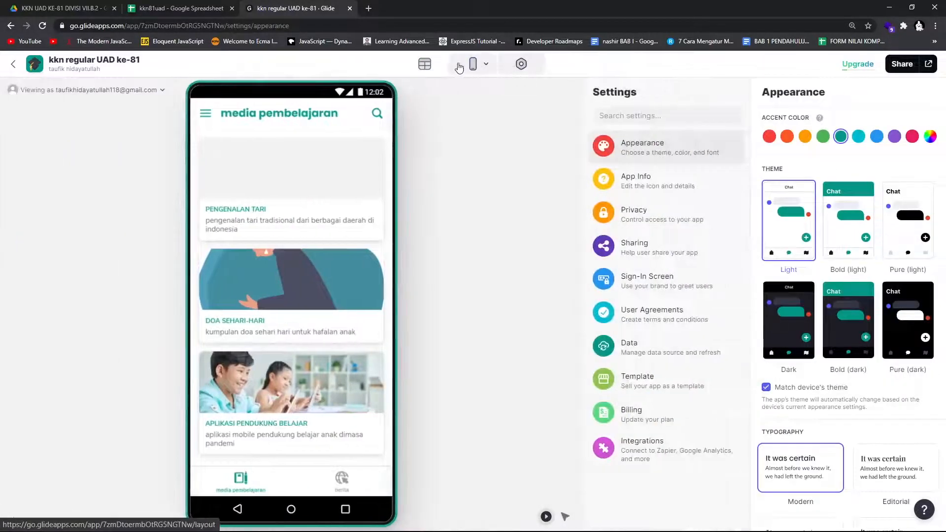
Step: View the layout editor, the media belajar table and the kkn81uad source spreadsheet, then return to Glide
click(474, 65)
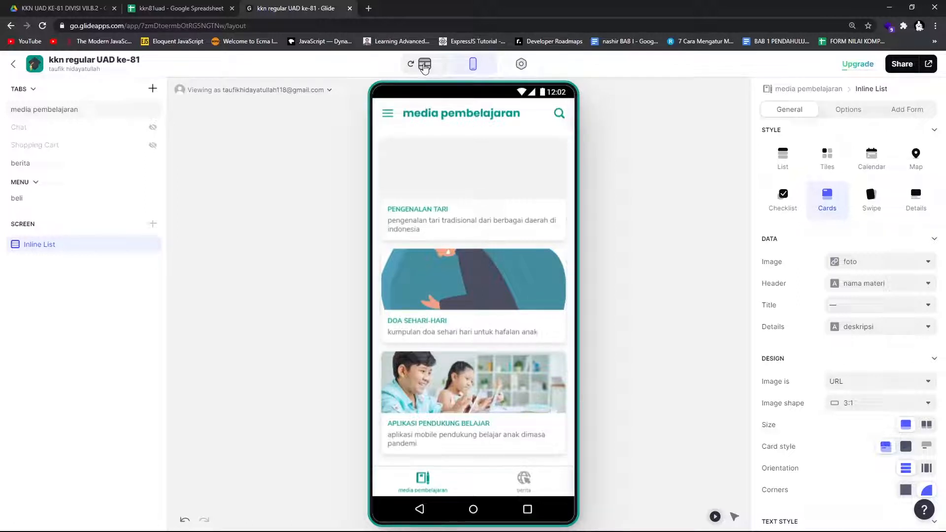
click(425, 66)
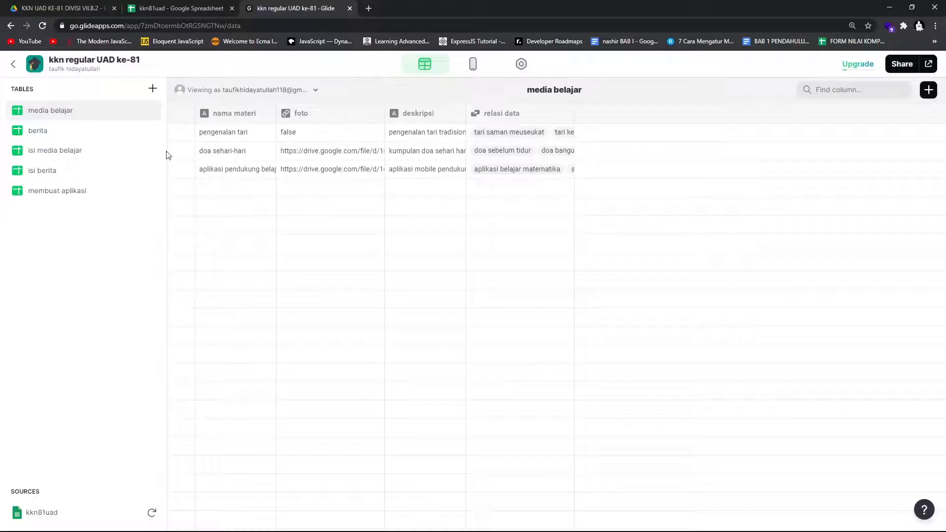
click(190, 8)
click(59, 192)
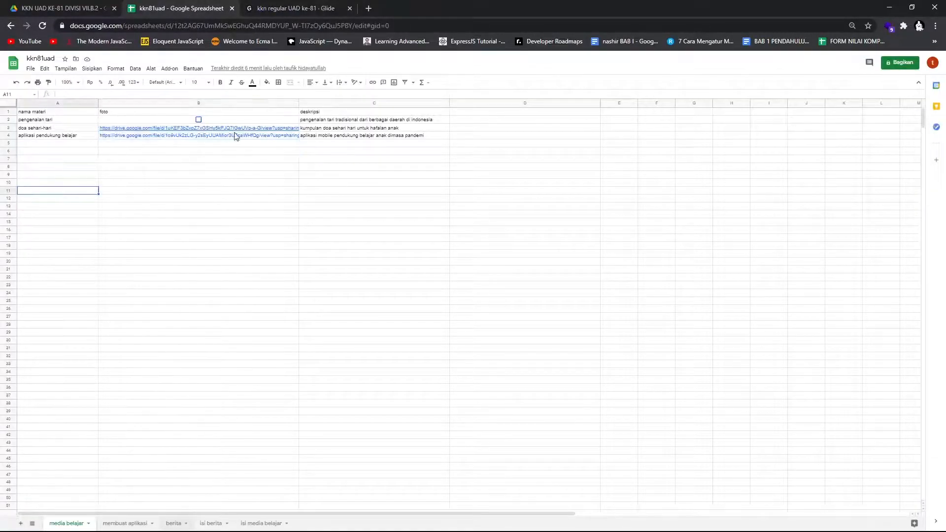
click(284, 9)
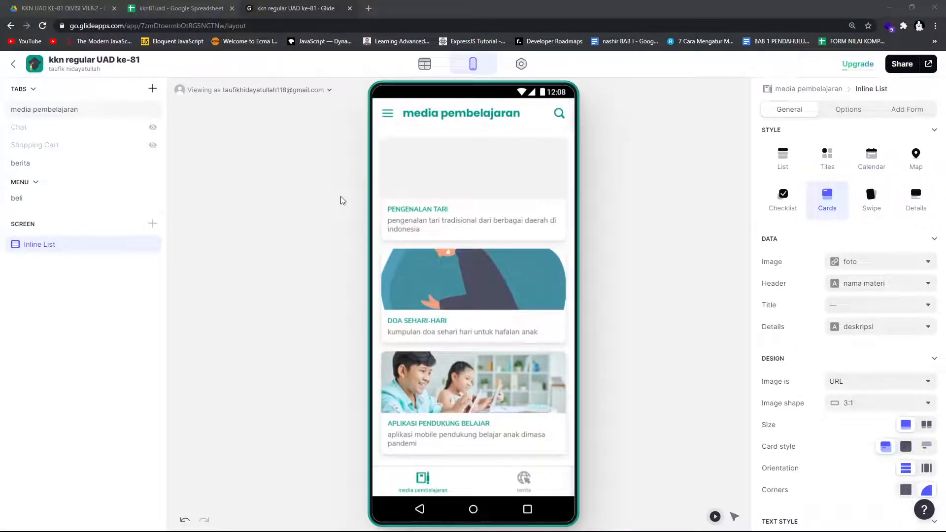
Step: Return to the My Apps overview and open the spreadsheet selection for a new app based on Google Sheets
click(14, 66)
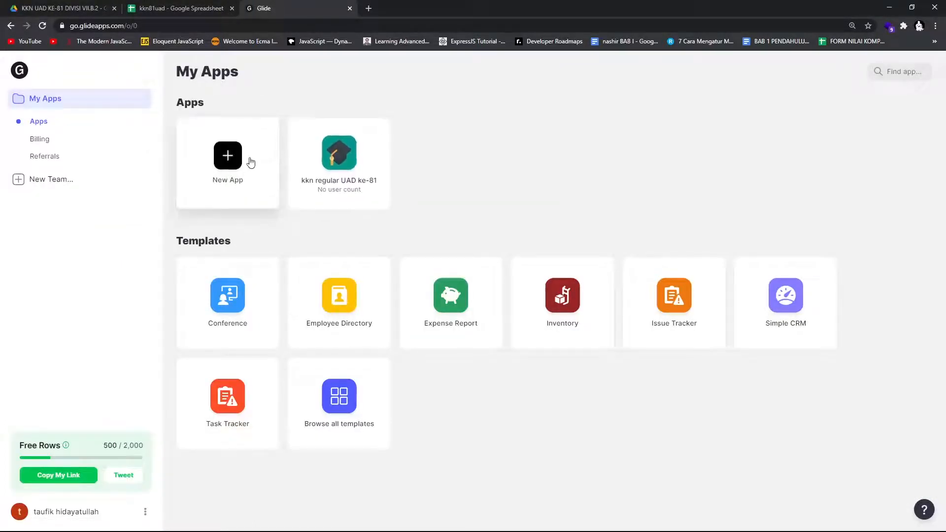
click(226, 168)
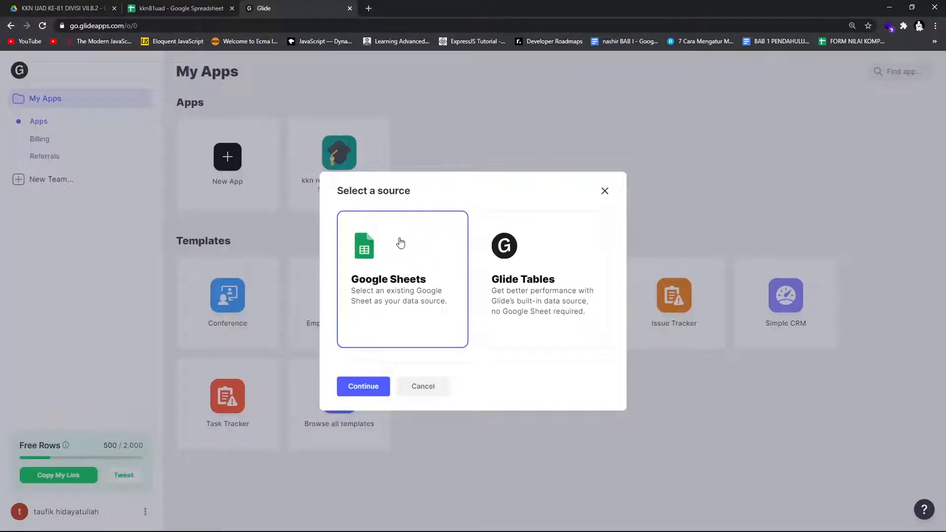
click(364, 388)
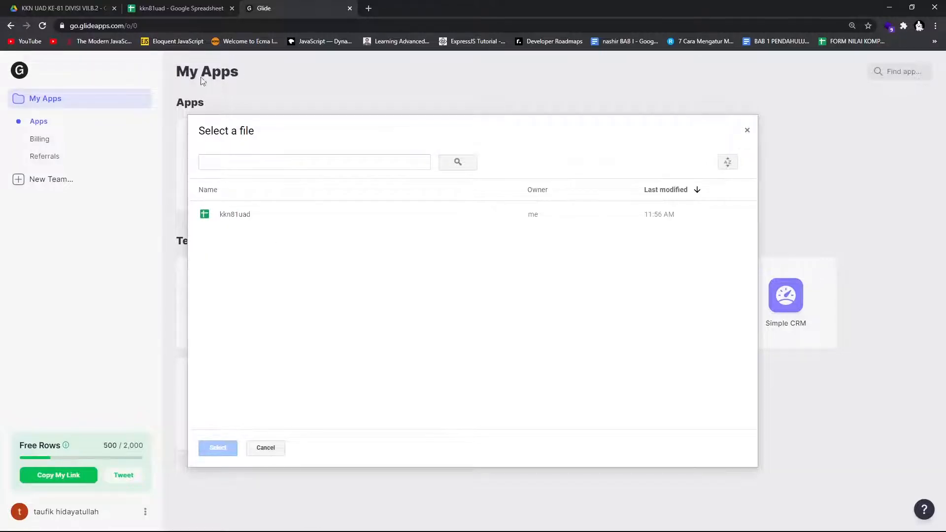
Step: Switch to Google Drive and create a folder named "pengenalan pahlawan" in Drive Saya
click(66, 9)
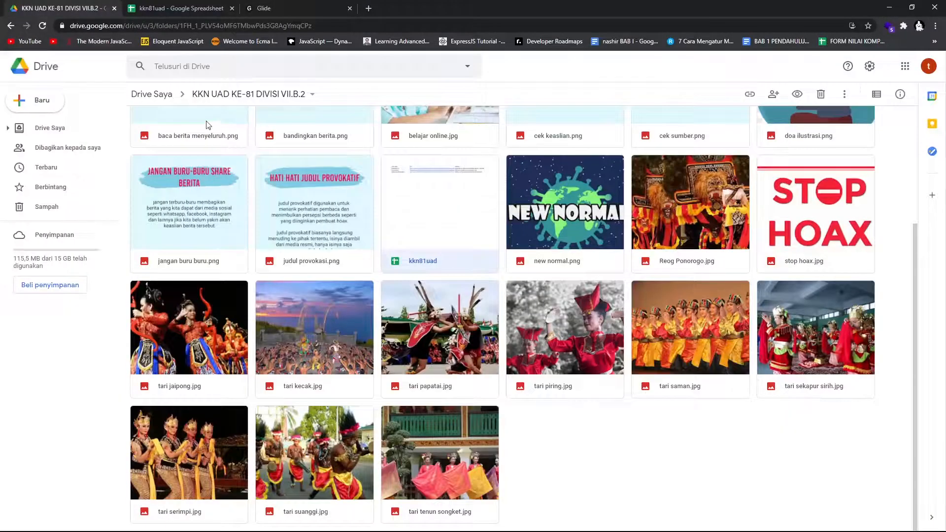
scroll(211, 126, up, 5)
click(167, 98)
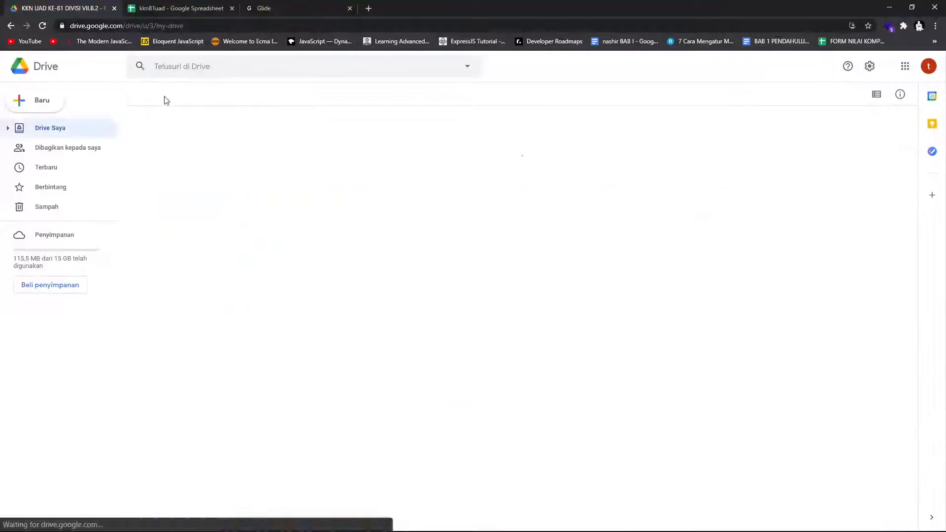
right_click(399, 196)
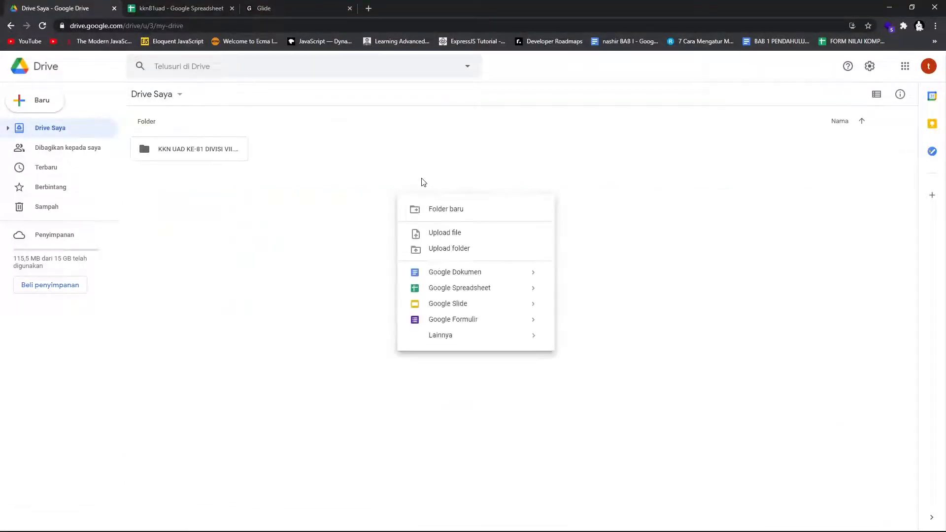
click(437, 210)
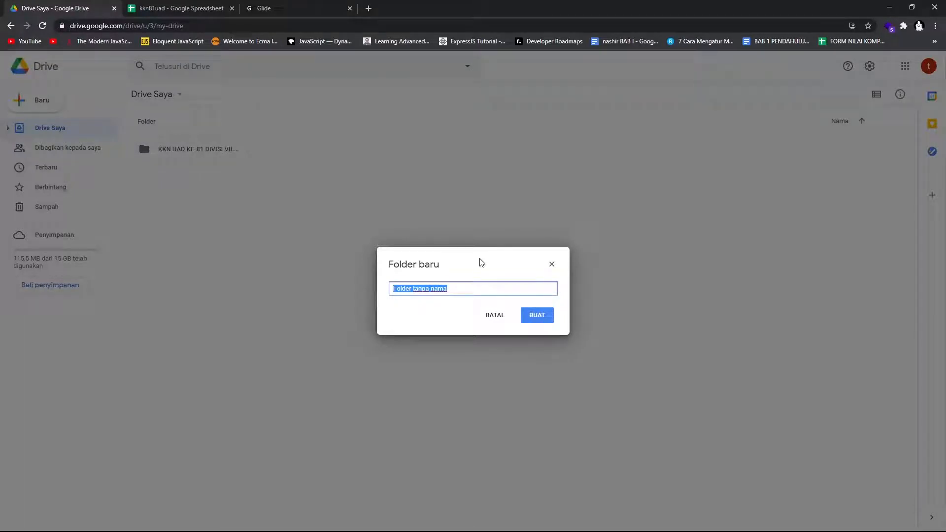
text(pengenalan pahlawan)
key(Return)
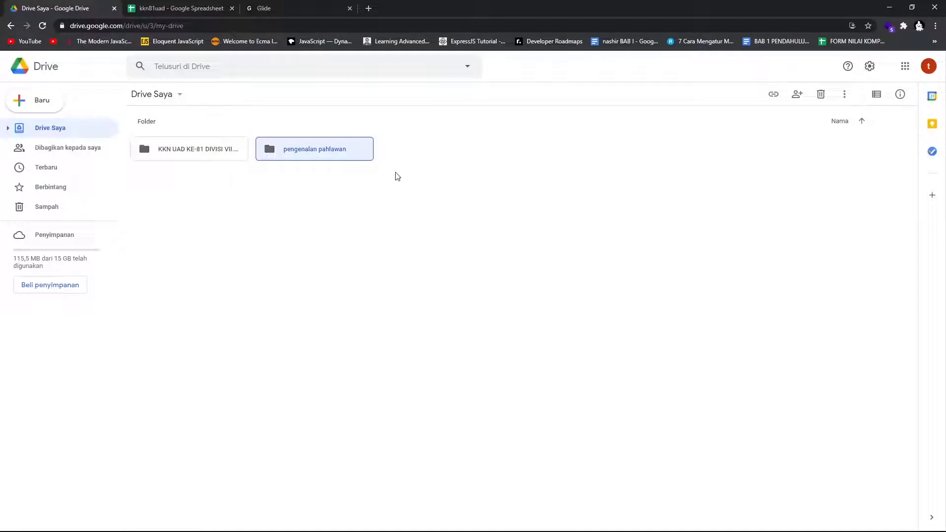
Step: Create a blank Google spreadsheet inside the "pengenalan pahlawan" folder
click(395, 175)
double_click(326, 150)
right_click(365, 200)
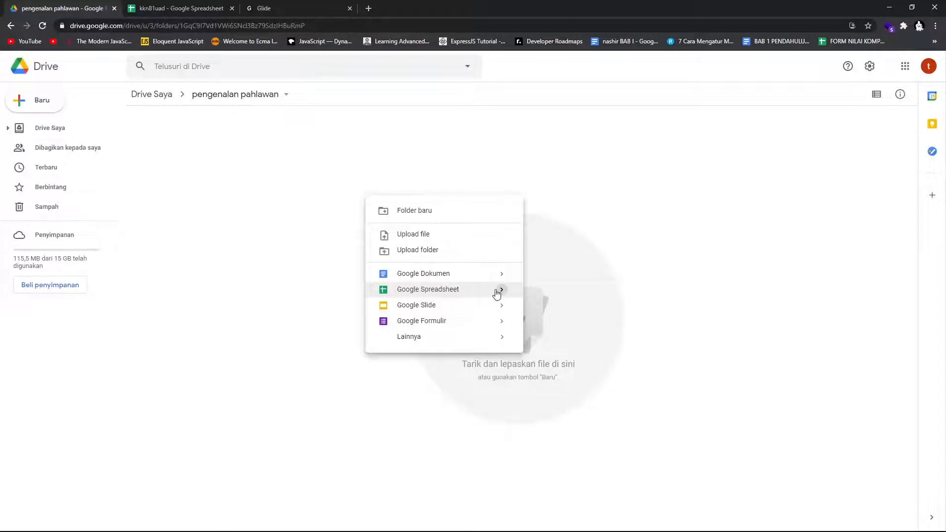
mouse_move(496, 293)
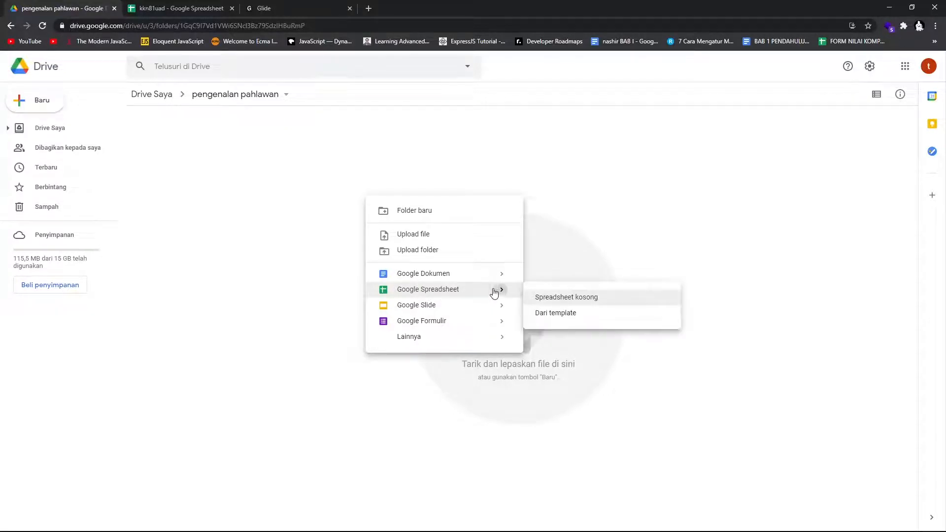
click(556, 298)
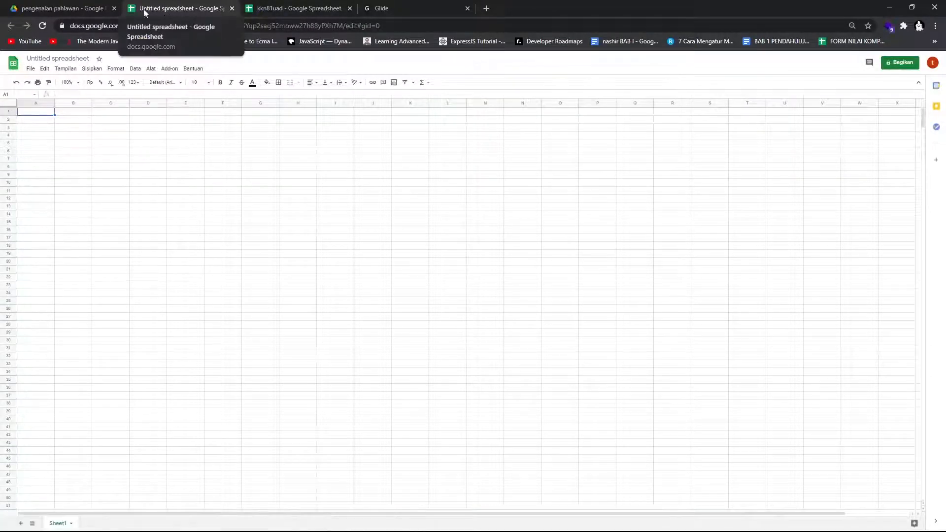
Step: Switch to Glide, recheck the Google Sheets files offered as a new app's source, and cancel the selection
click(302, 9)
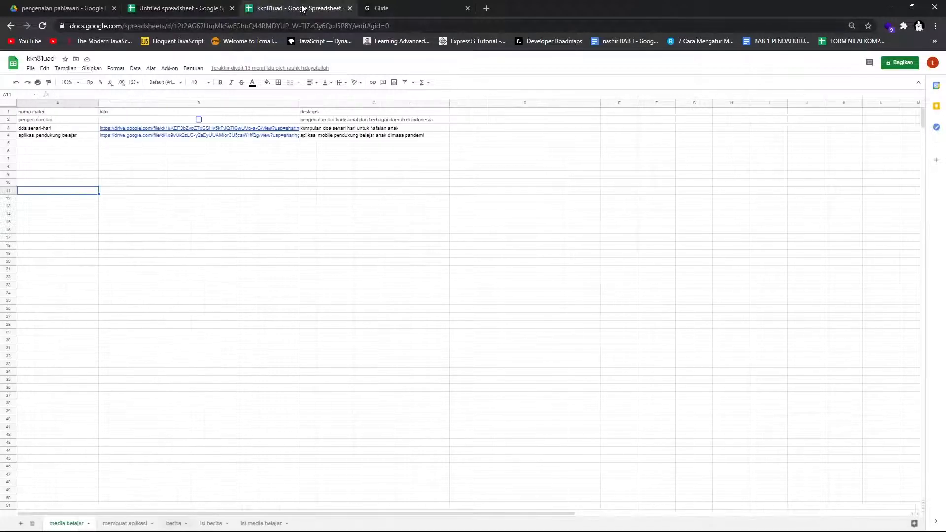
click(368, 8)
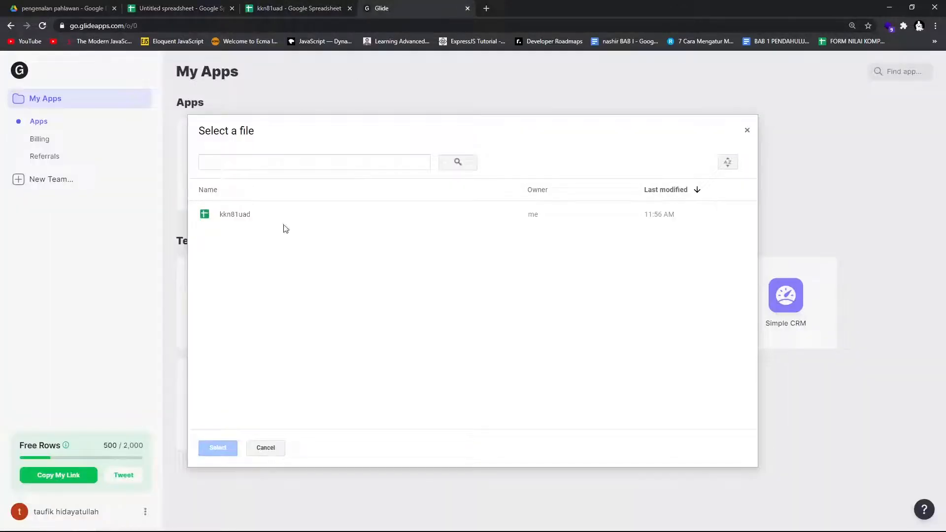
click(278, 446)
click(228, 158)
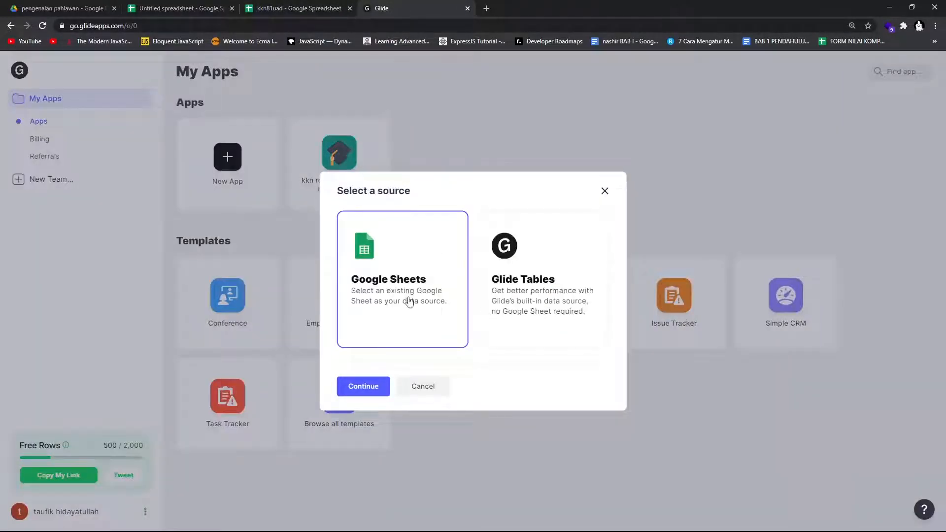
click(365, 387)
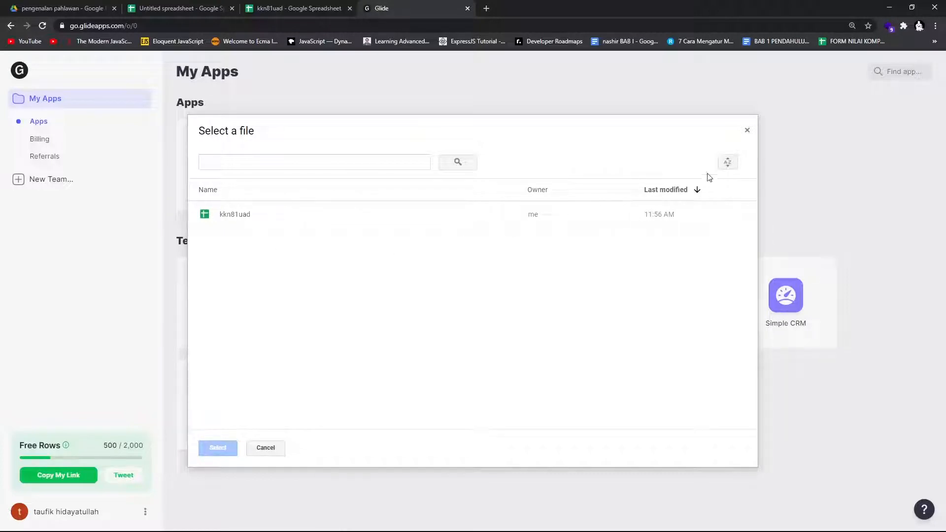
click(260, 451)
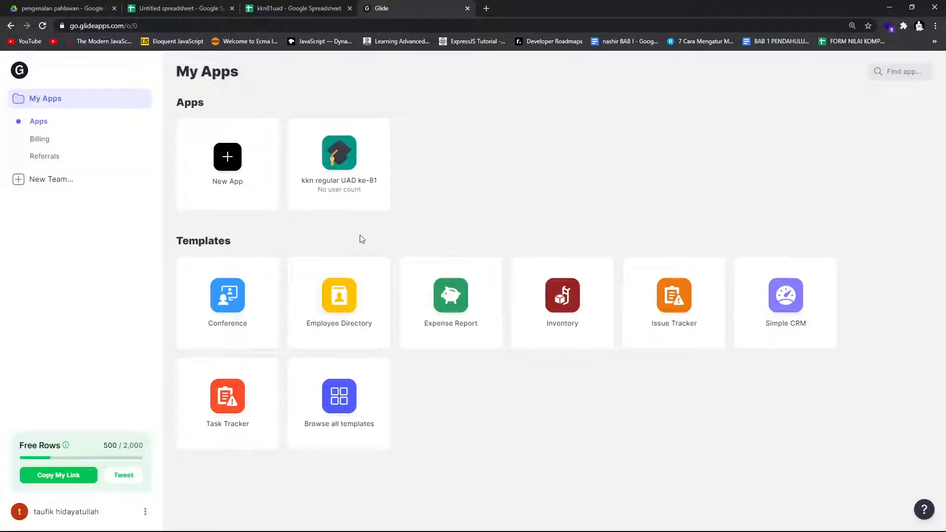
Step: In the untitled spreadsheet, enter the header "nama menu" in A1 and "pahlawan nasional" in A2
click(156, 8)
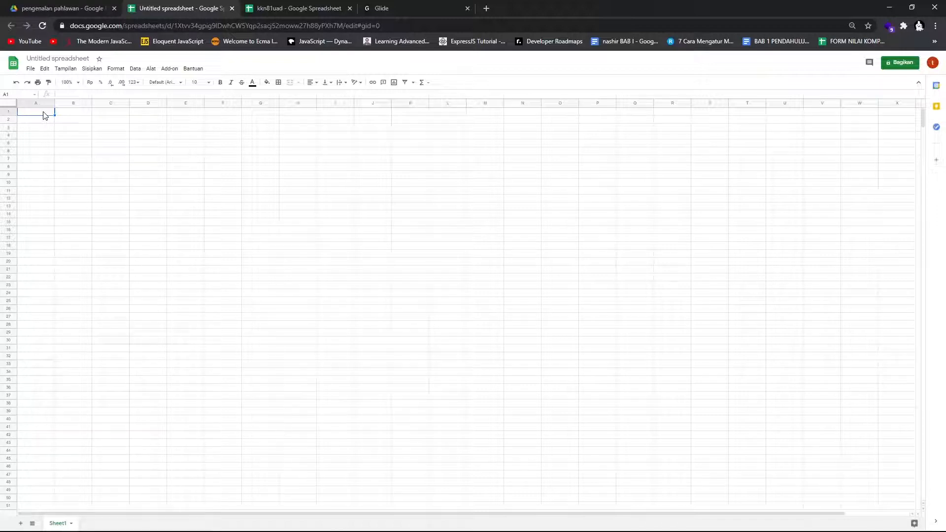
text(nama menu)
click(71, 113)
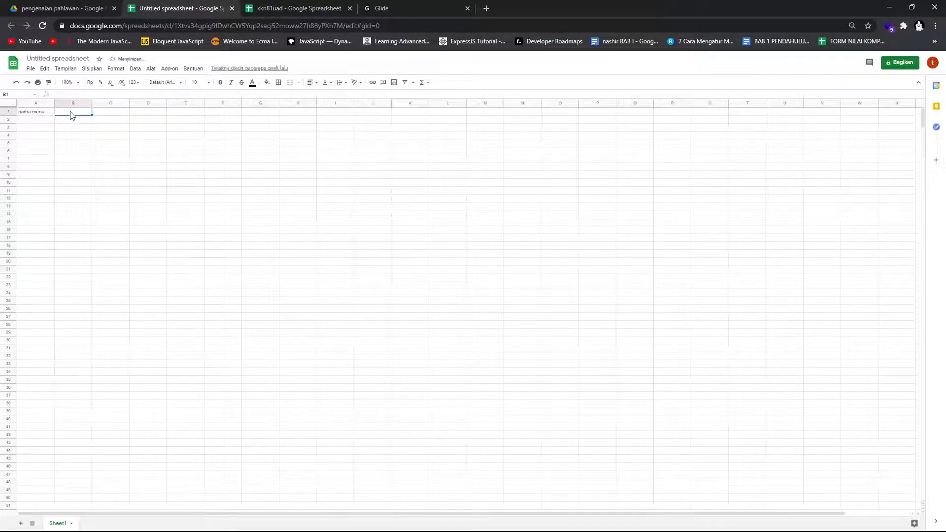
click(42, 121)
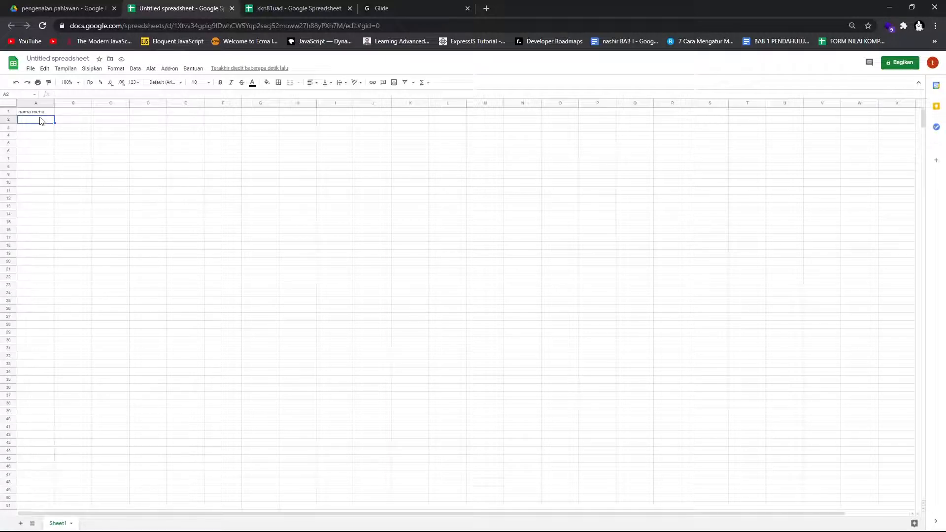
text(pan)
text(lawan nasional)
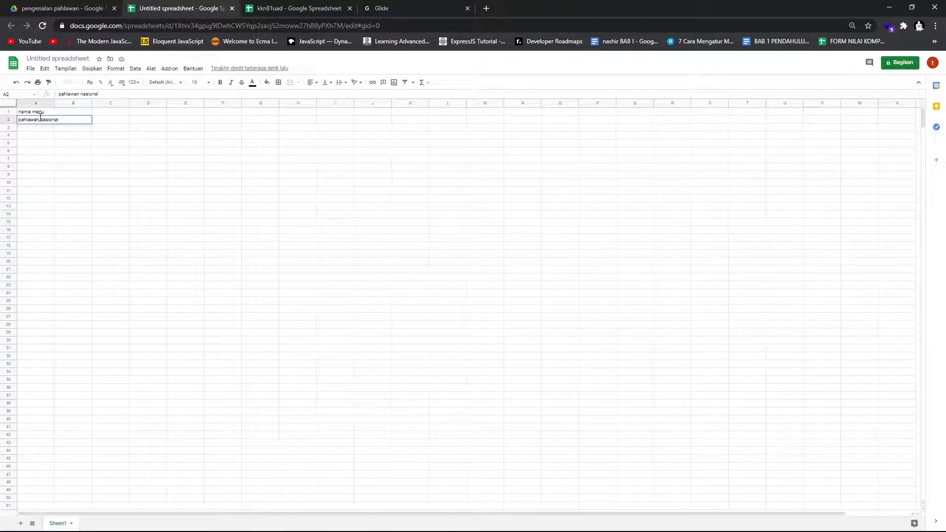
Step: Widen columns A and B, and enter the header "foto" in B1
click(80, 113)
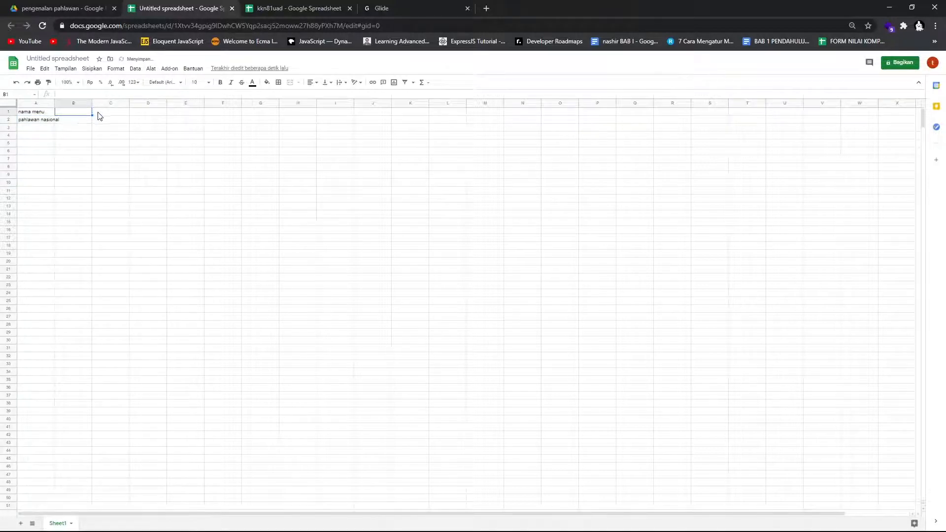
drag(92, 103, 145, 104)
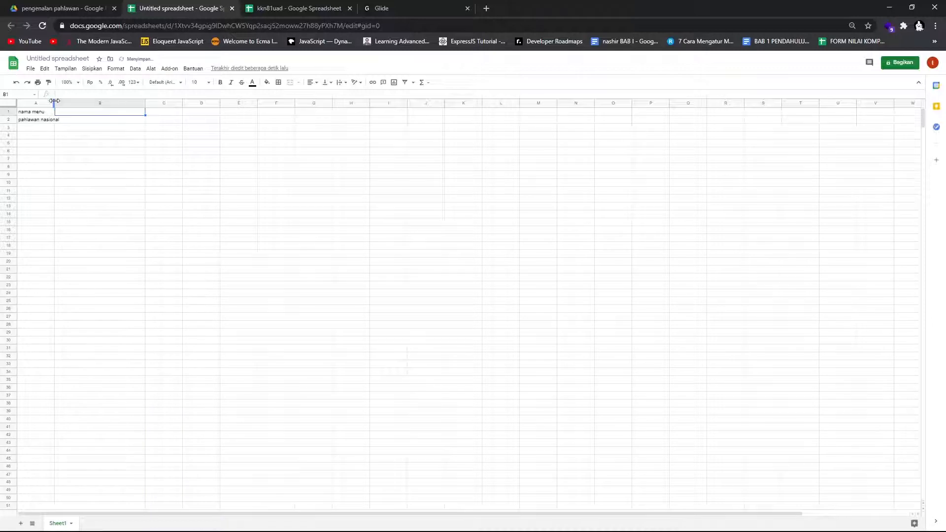
drag(54, 102, 63, 101)
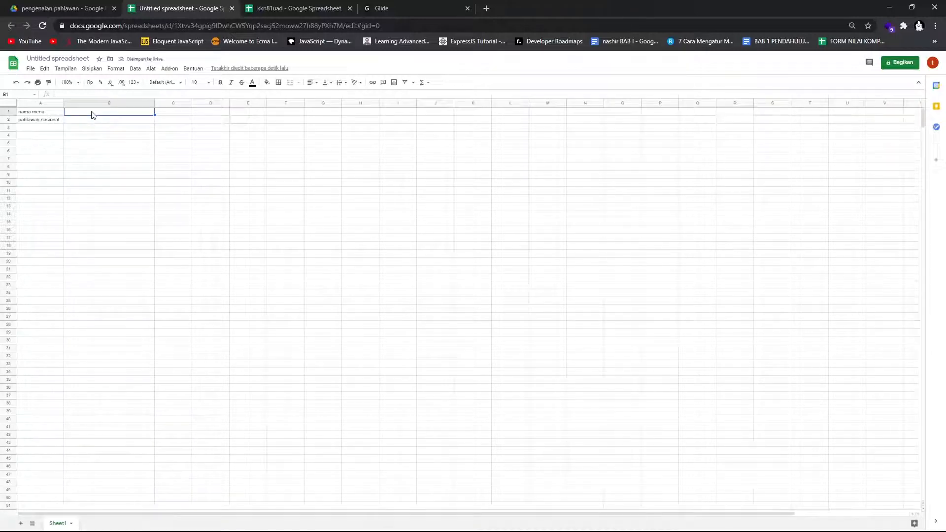
text(fo)
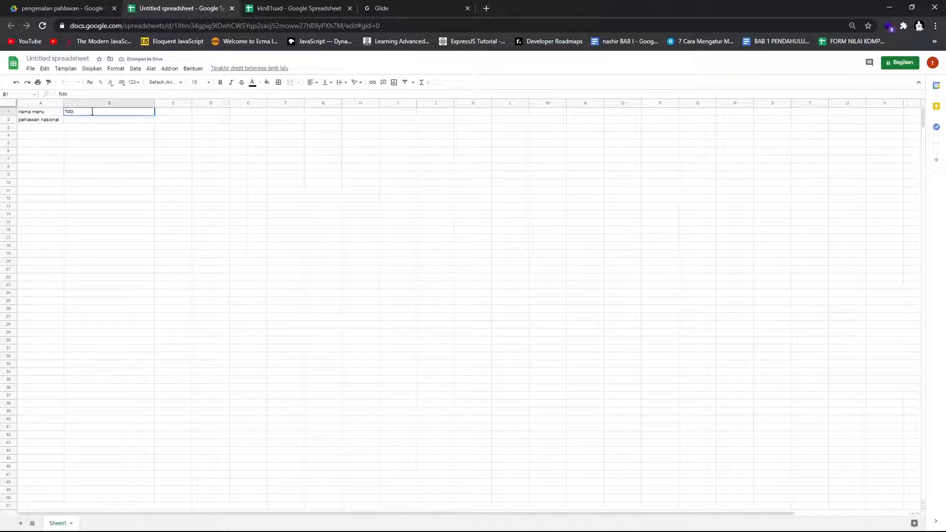
text(to)
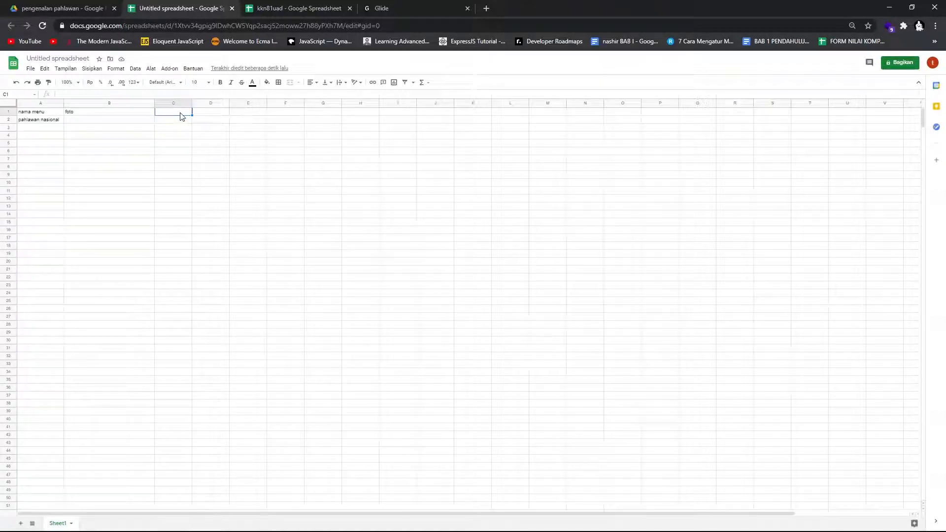
Step: Enter "pengenalan pahlawan-pahlawan nasional Indonesia" in C1 and widen column C to fit the text
text(pengenalan pahlawa)
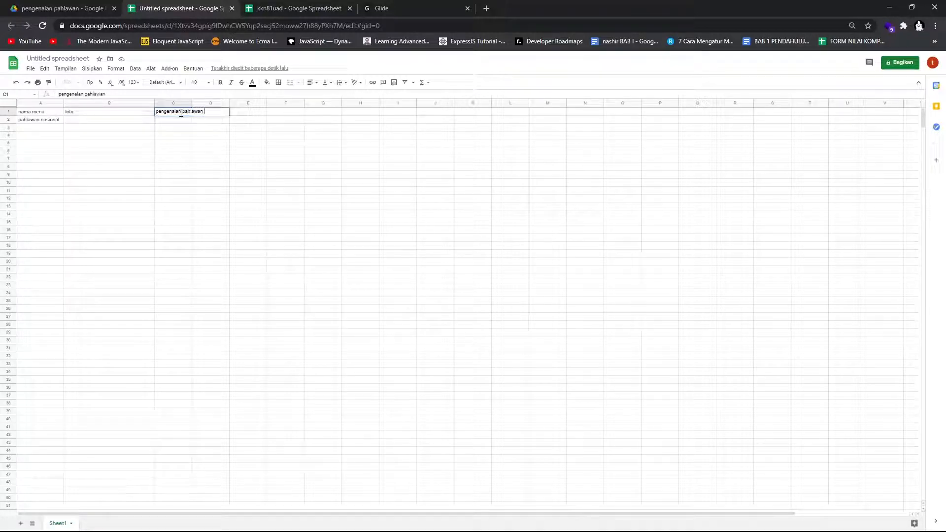
text(n-pahlawan nasional)
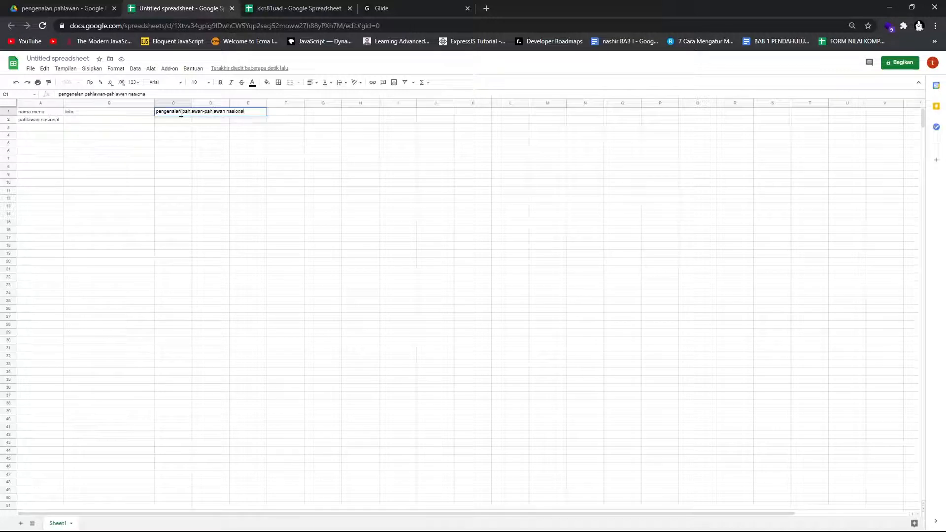
text( Indonesia)
drag(178, 152, 176, 144)
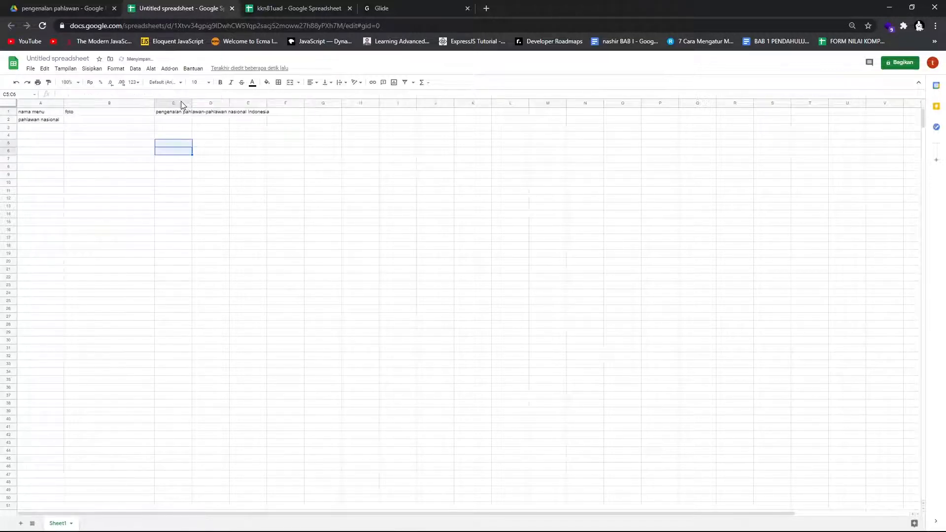
drag(191, 103, 306, 103)
click(313, 127)
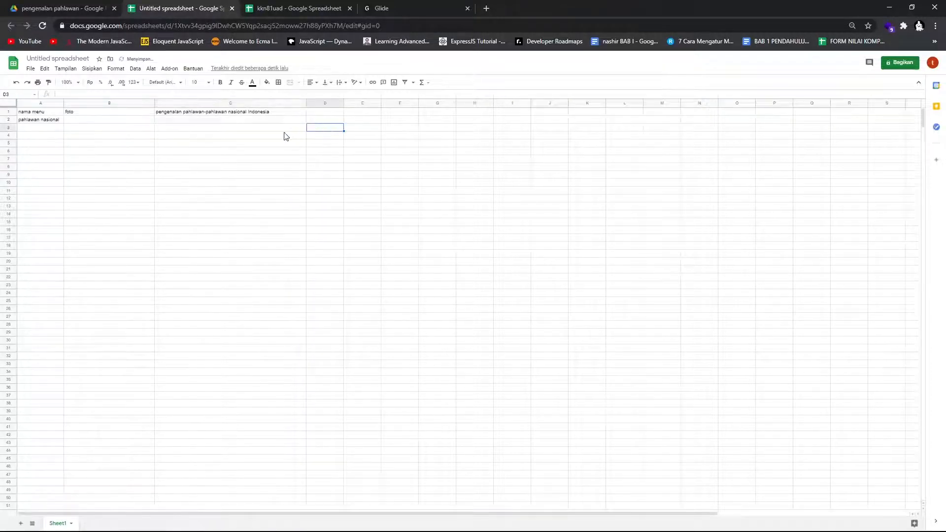
click(167, 162)
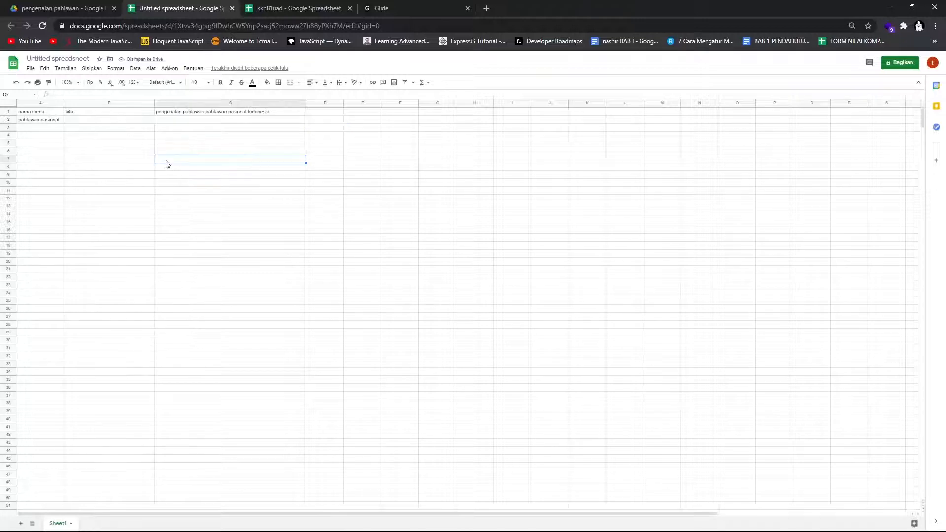
Step: Close the kkn81uad spreadsheet and view the Google Sheets files offered as a new Glide app's source
click(293, 9)
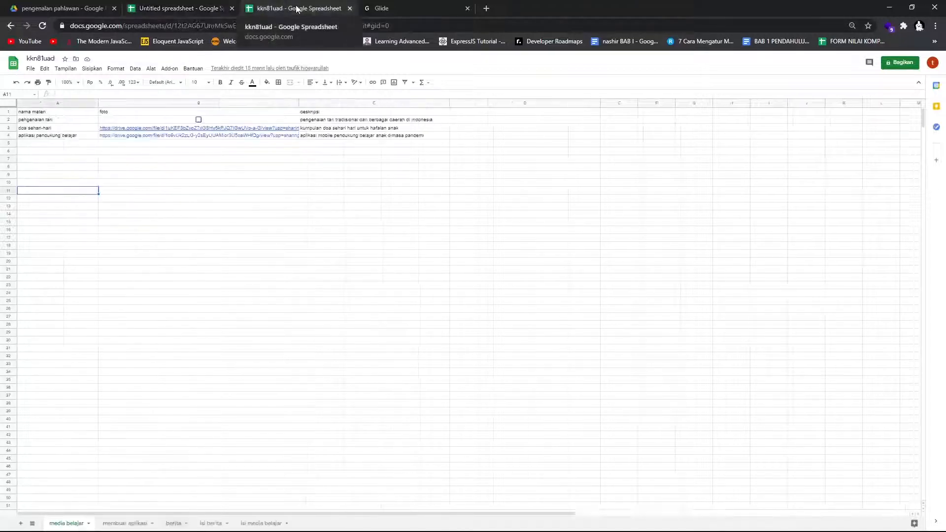
click(350, 8)
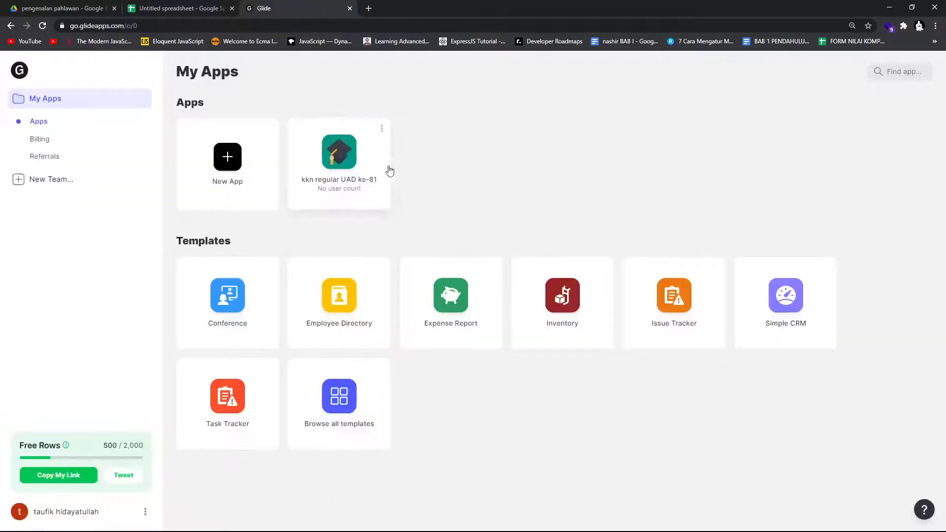
click(228, 156)
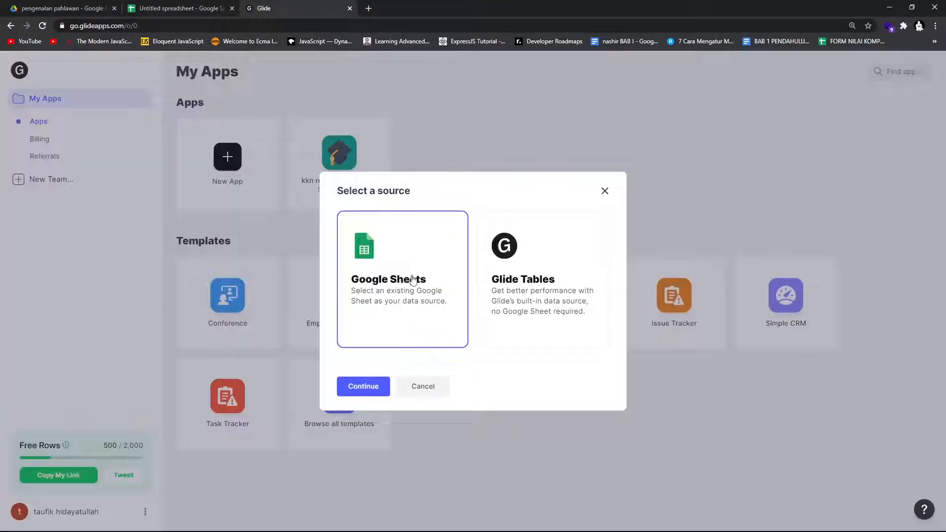
click(356, 386)
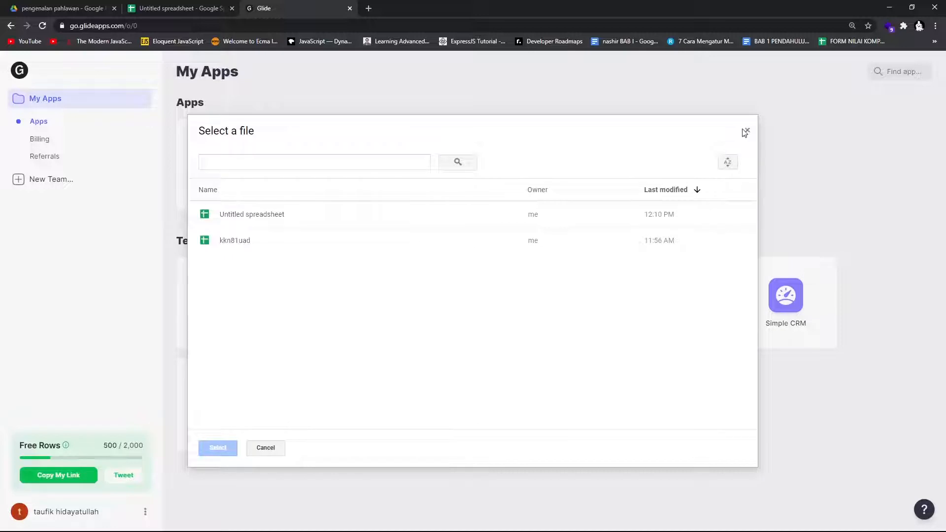
Step: Switch back to the untitled spreadsheet and rename it "pengenalan pahlawan"
click(182, 10)
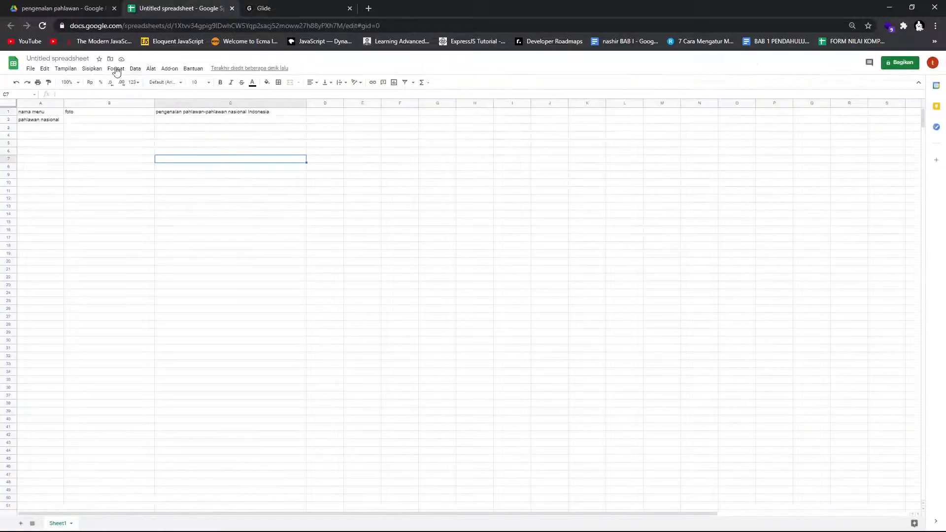
click(83, 58)
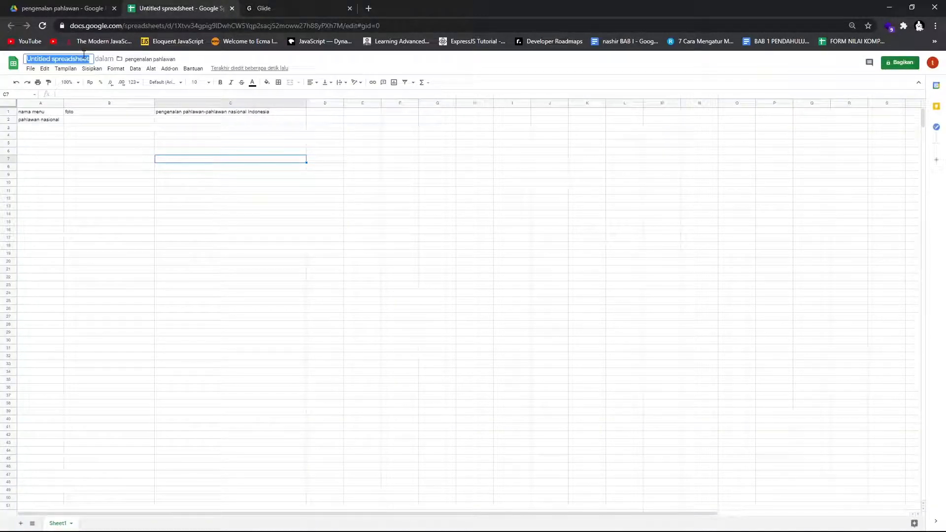
text(penge)
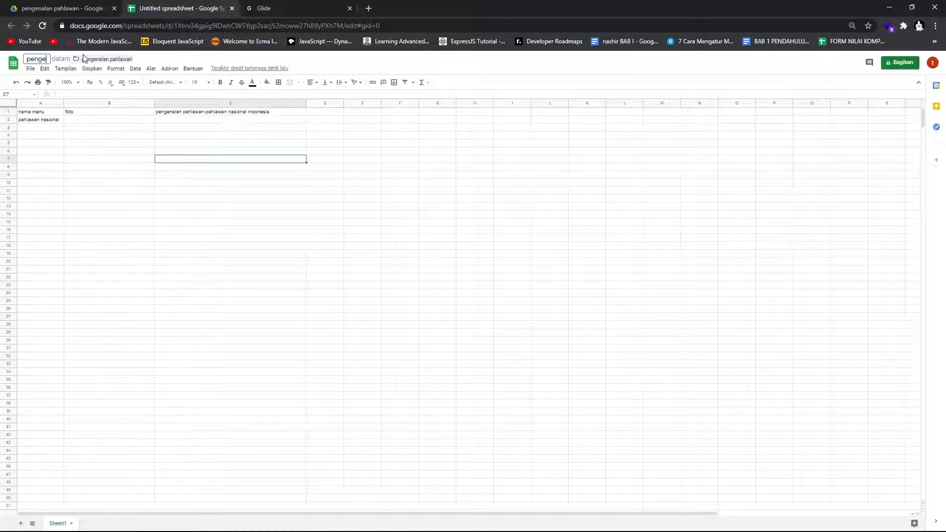
text(nalan pahlawan)
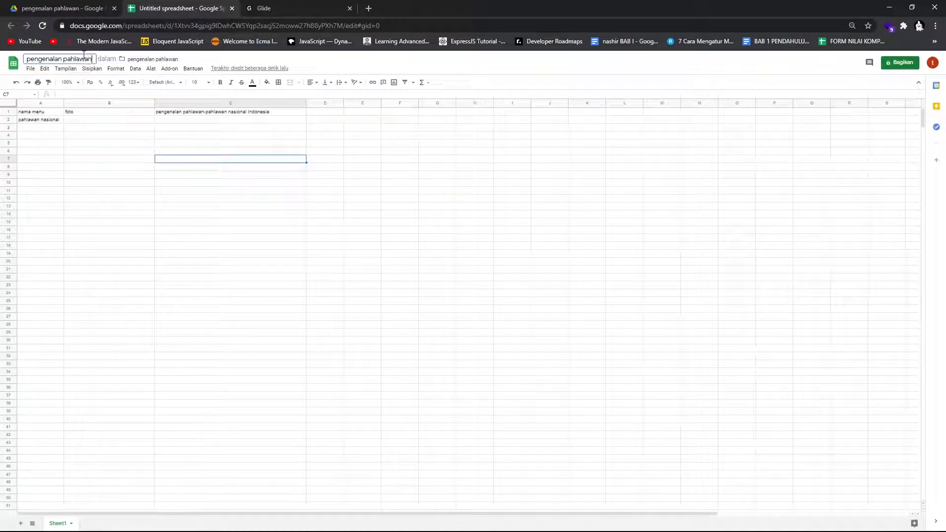
click(105, 144)
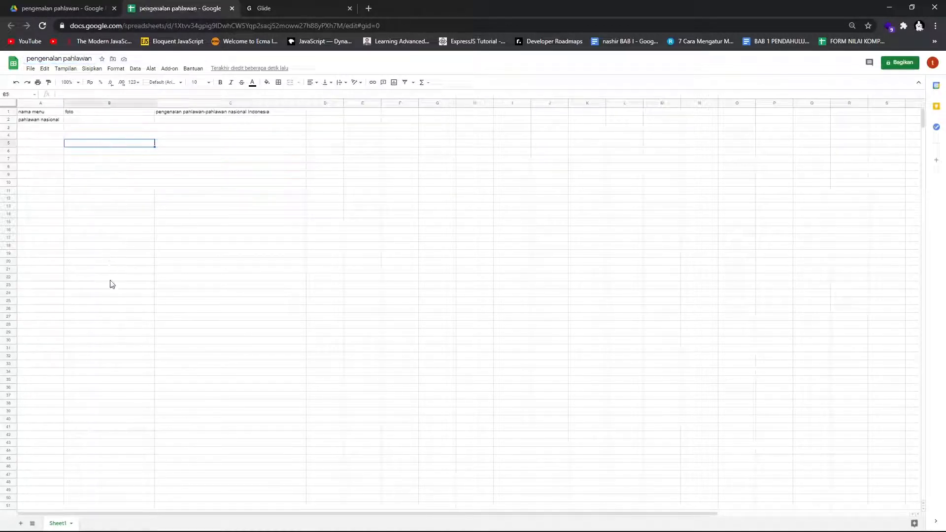
Step: Rename the sheet "Sheet1" as "menu"
double_click(66, 524)
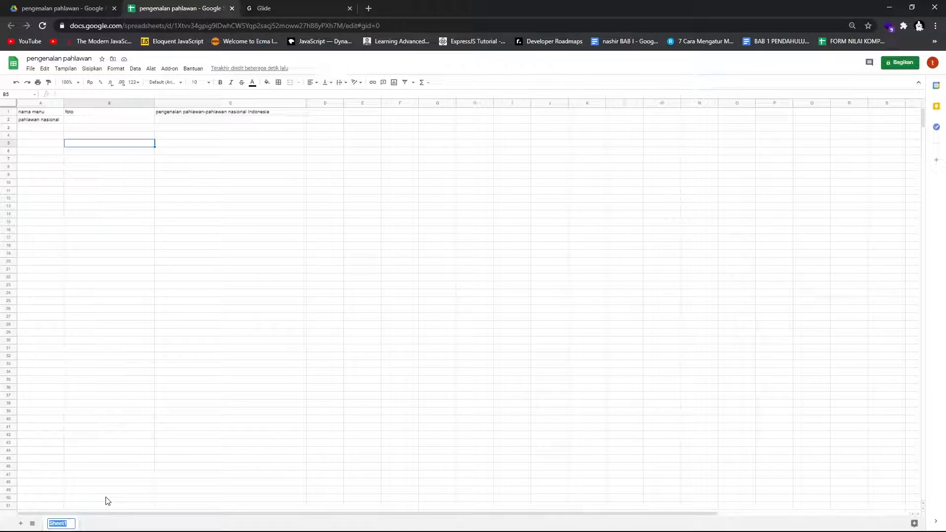
key(BackSpace)
text(menu)
click(151, 451)
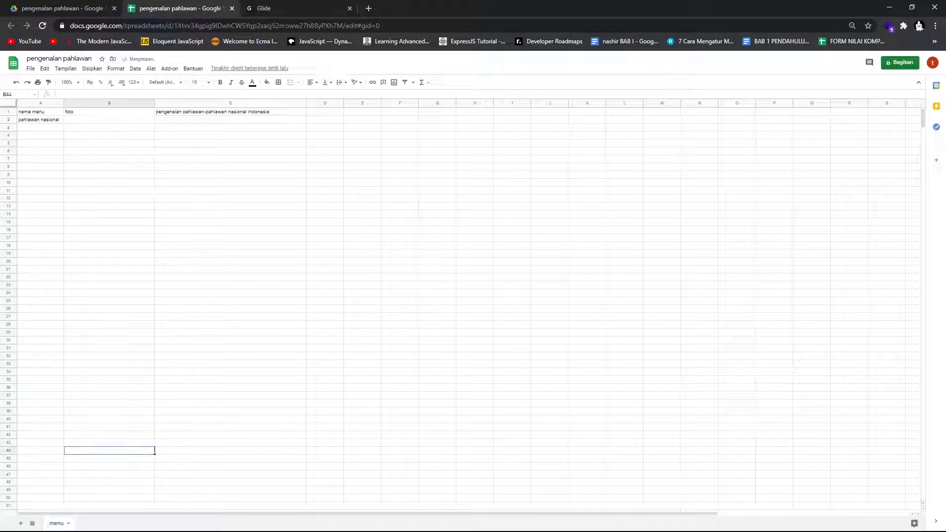
Step: Switch to Glide, refresh the source file list, and create a new app from the Google Sheet "pengenalan pahlawan"
click(282, 4)
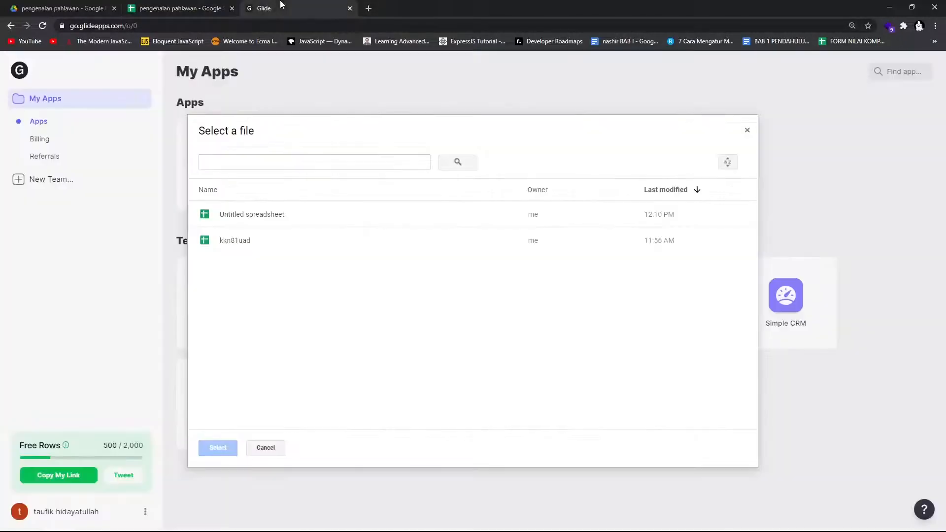
click(748, 130)
click(228, 157)
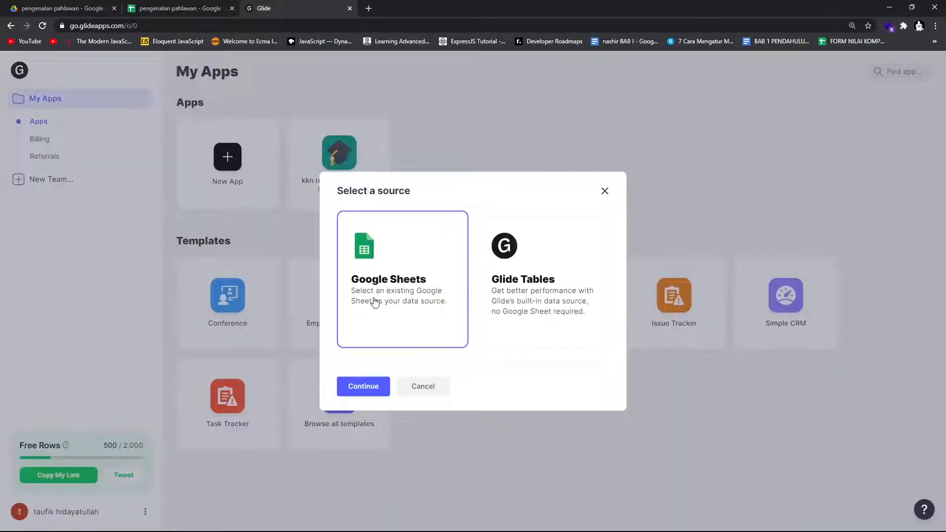
click(362, 389)
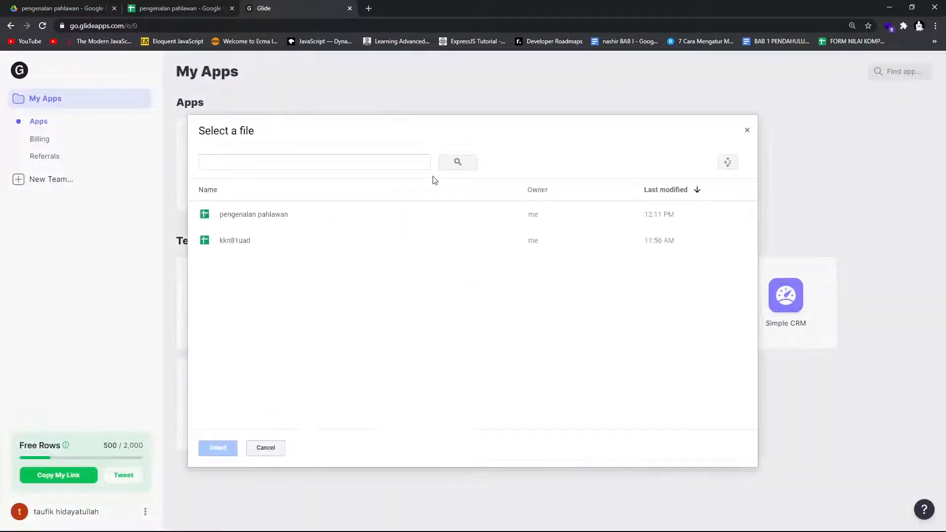
click(262, 215)
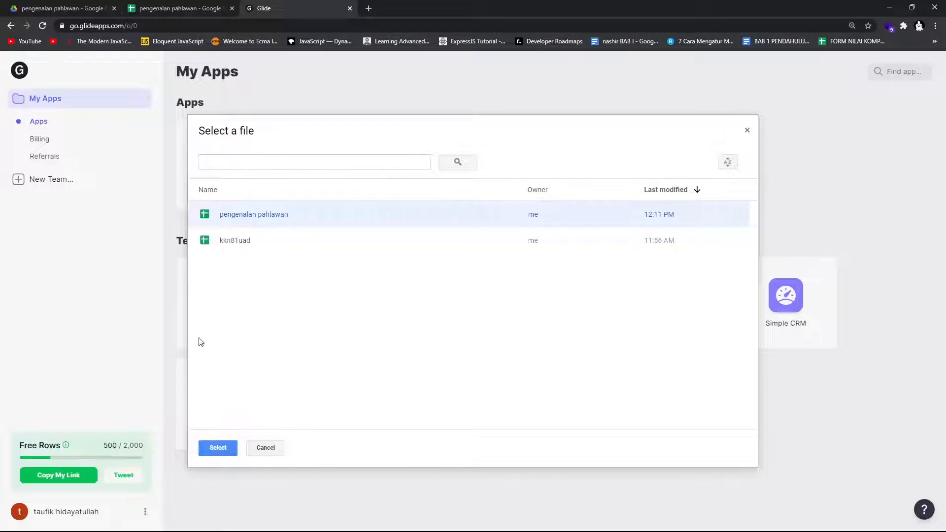
click(218, 448)
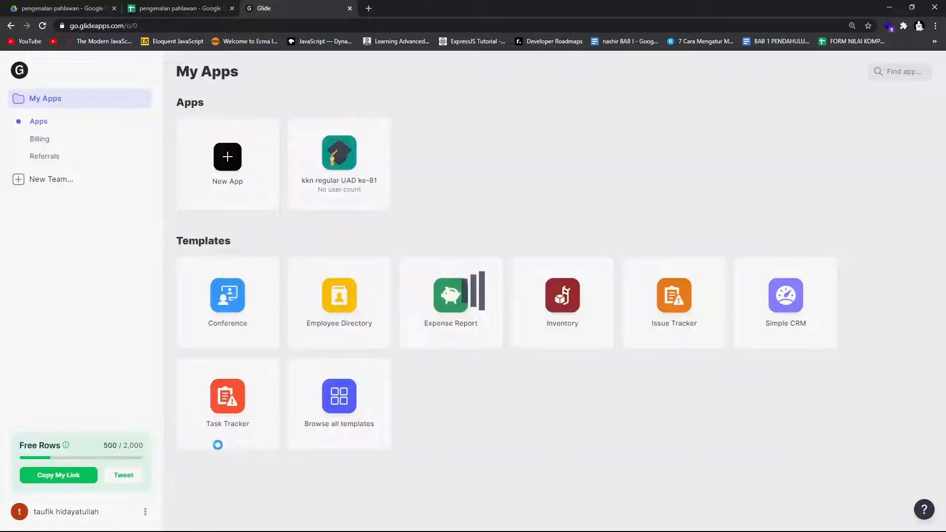
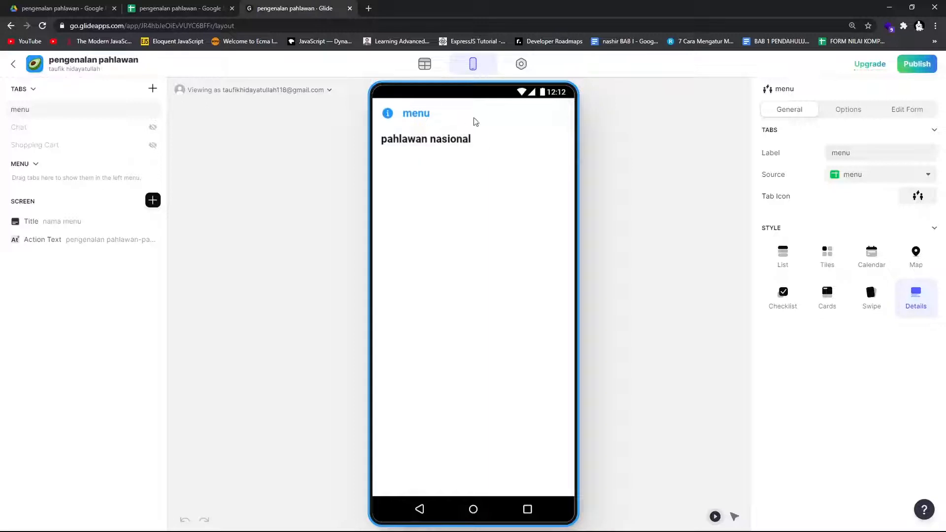
Step: Switch to the spreadsheet and enter "presiden Indonesia" in A3 as the second menu name
click(160, 11)
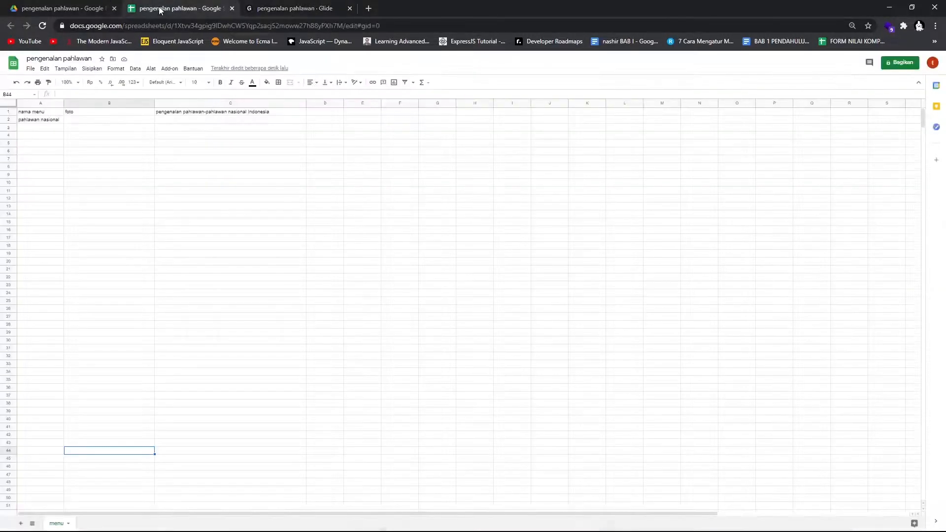
click(41, 128)
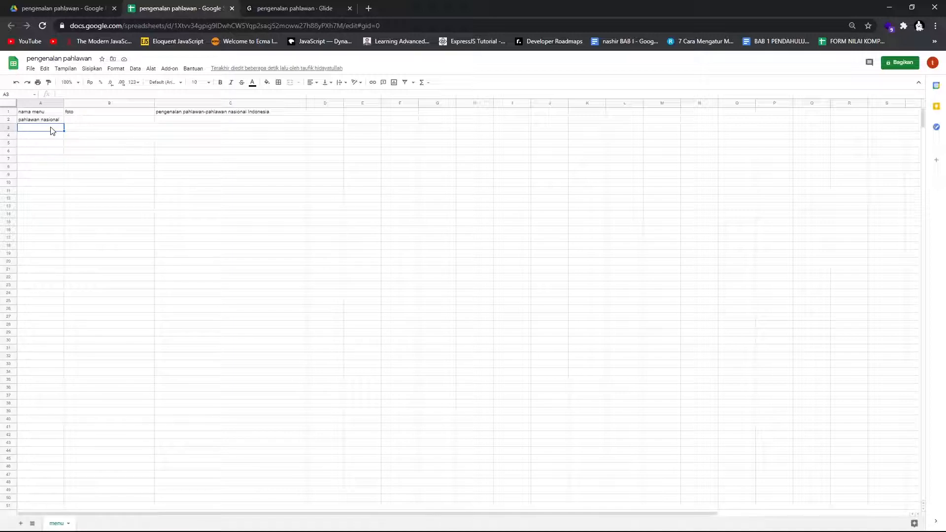
text(pre)
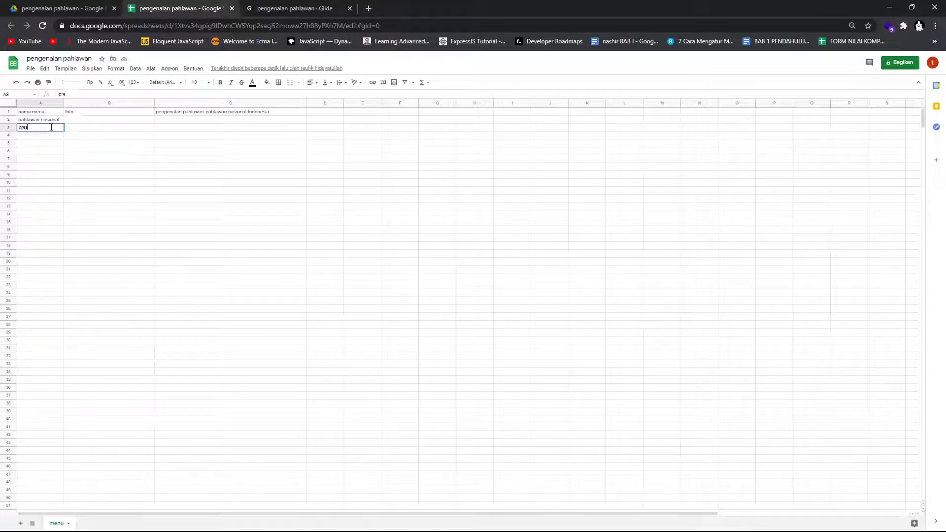
text(siden Indo)
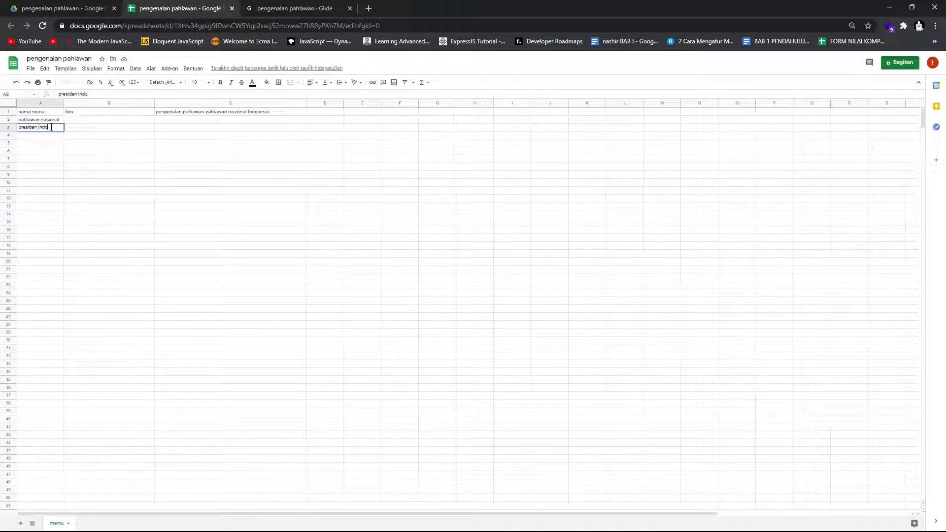
text(nesia)
Step: Move the description text from C1 to C2 and enter the header "deskripsi" in C1
click(184, 114)
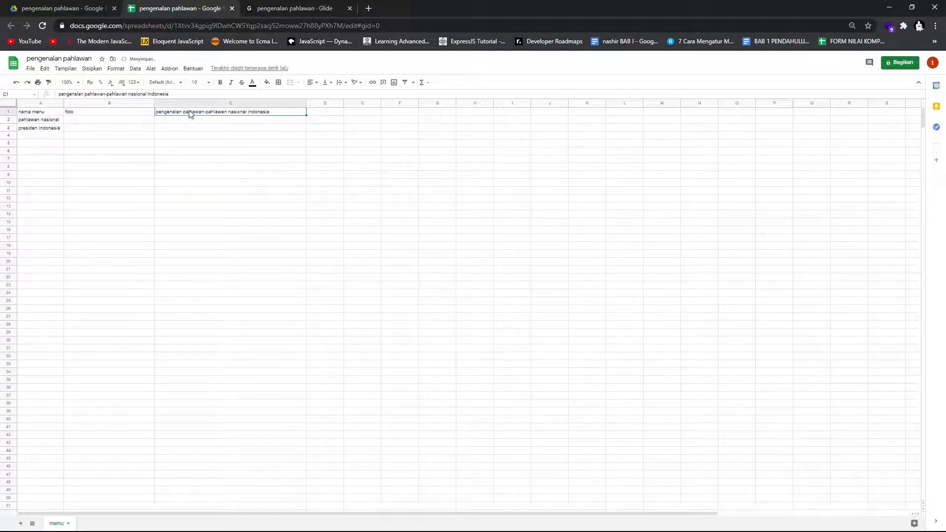
double_click(189, 112)
key(ctrl+a)
key(ctrl+c)
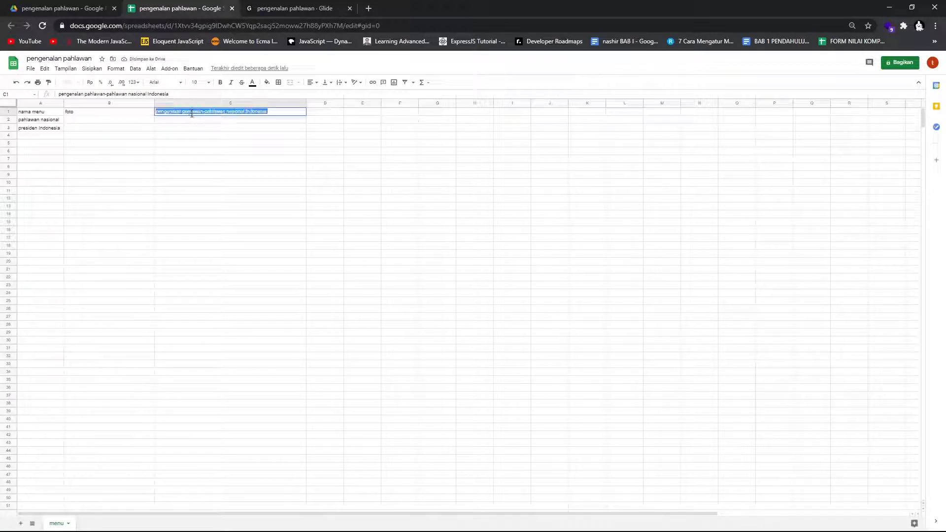
key(BackSpace)
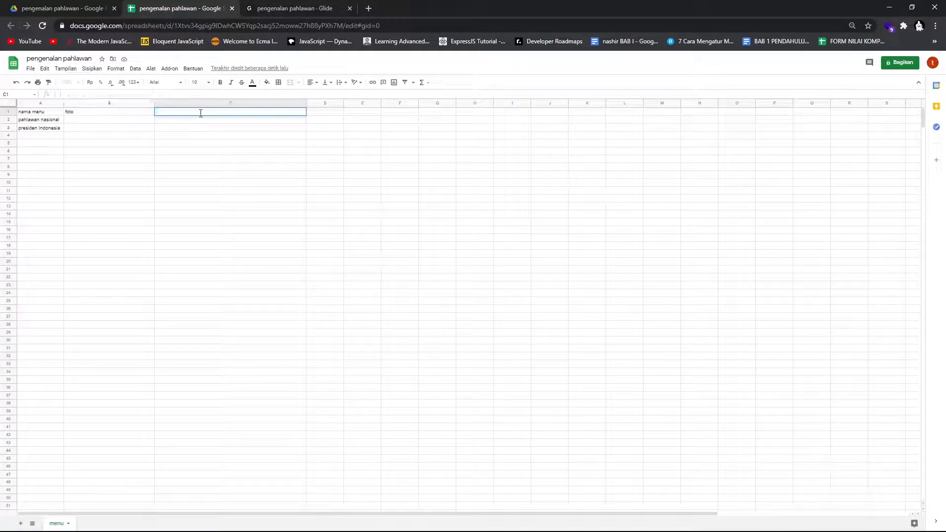
text(deskripsi)
click(197, 120)
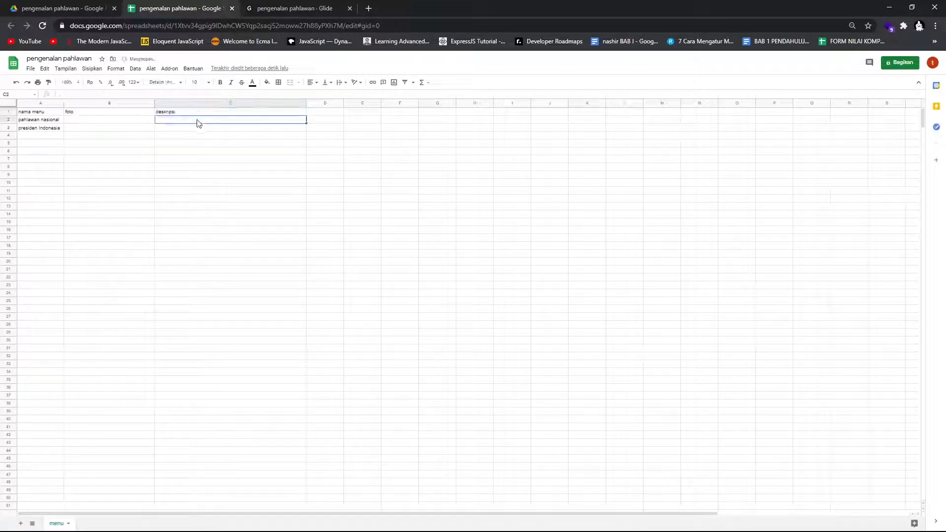
key(ctrl+v)
Step: Enter the description "pengenalan presiden Indonesia dari masa ke masa" in C3
click(193, 131)
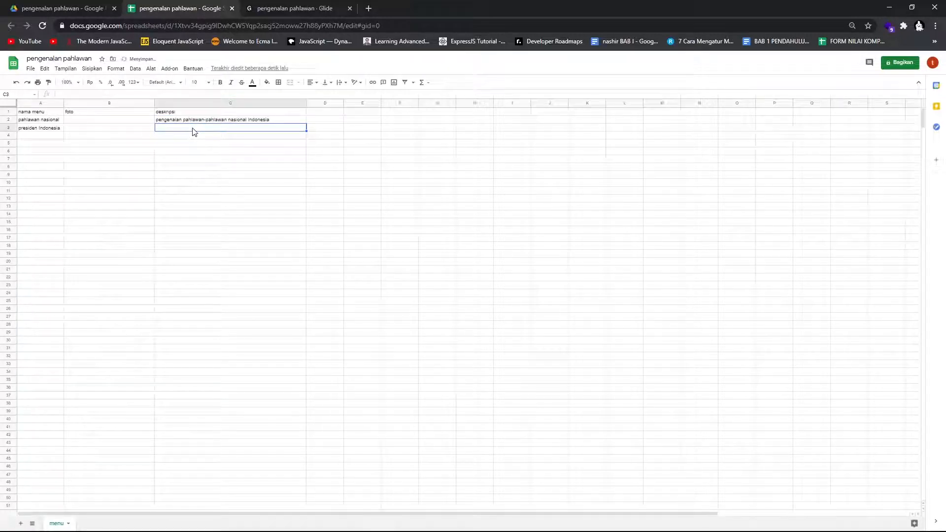
text(pengenala)
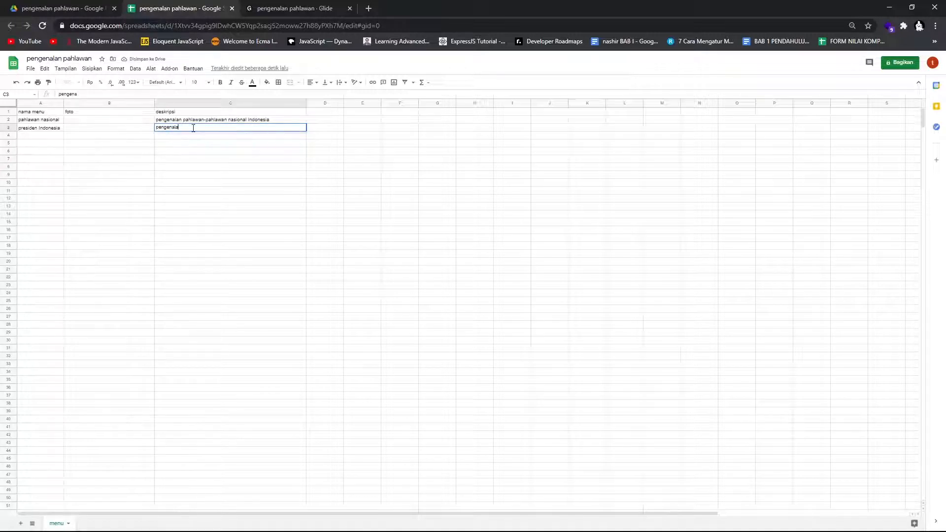
text(n presiden Indonesia dari masa ke masa)
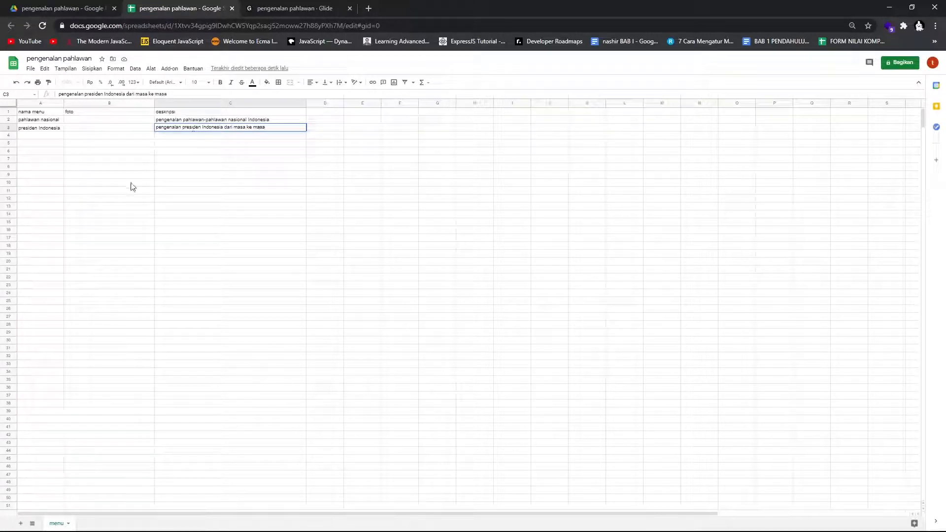
click(160, 163)
click(105, 127)
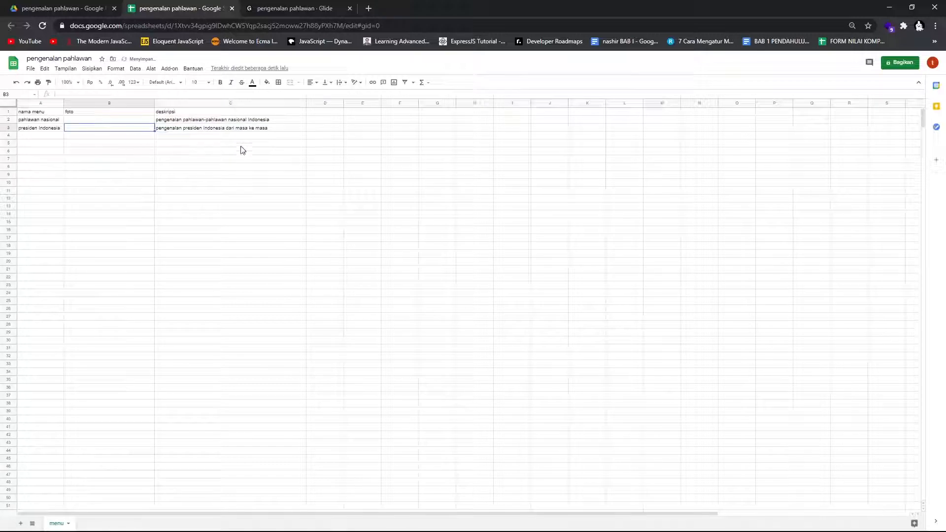
Step: Switch to Glide, check the menu table's columns and rows in the data view, and return to the app layout
click(288, 9)
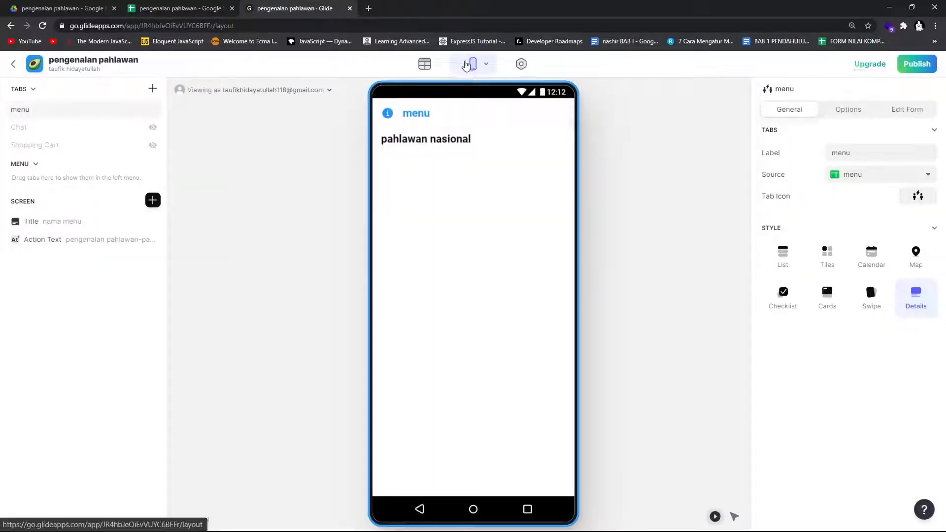
click(424, 64)
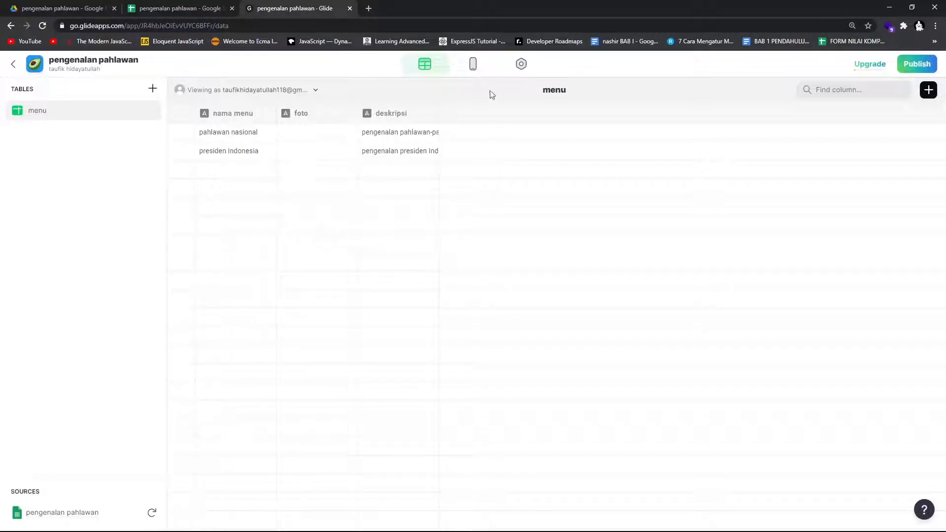
click(473, 63)
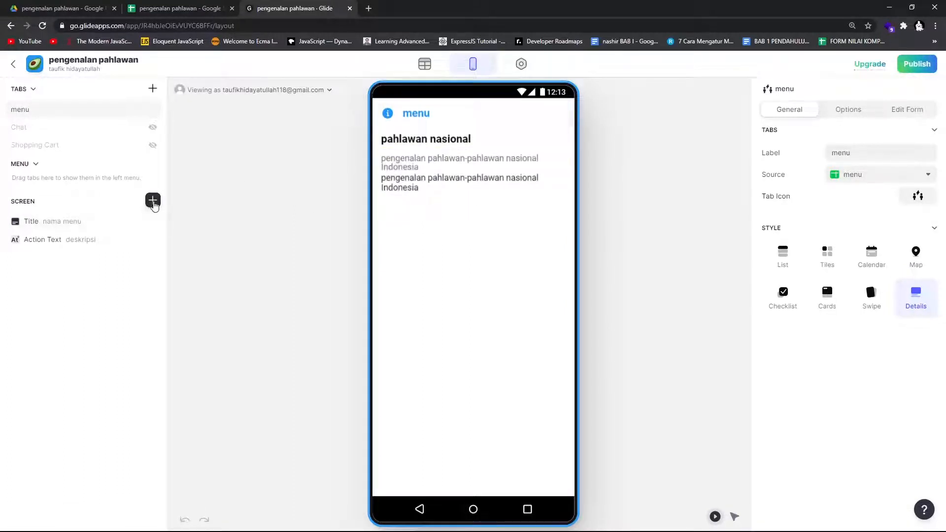
Step: Dismiss the component insertion and add a new tab to the app
click(153, 201)
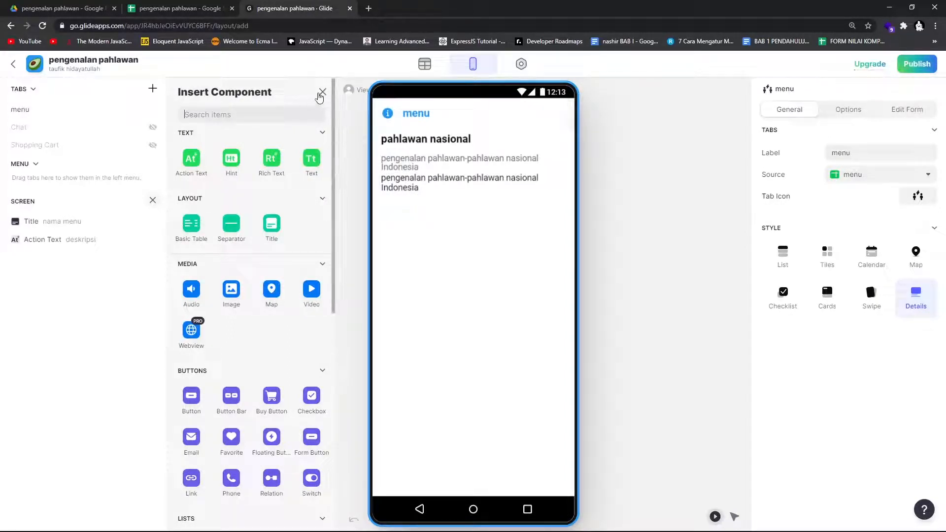
click(323, 92)
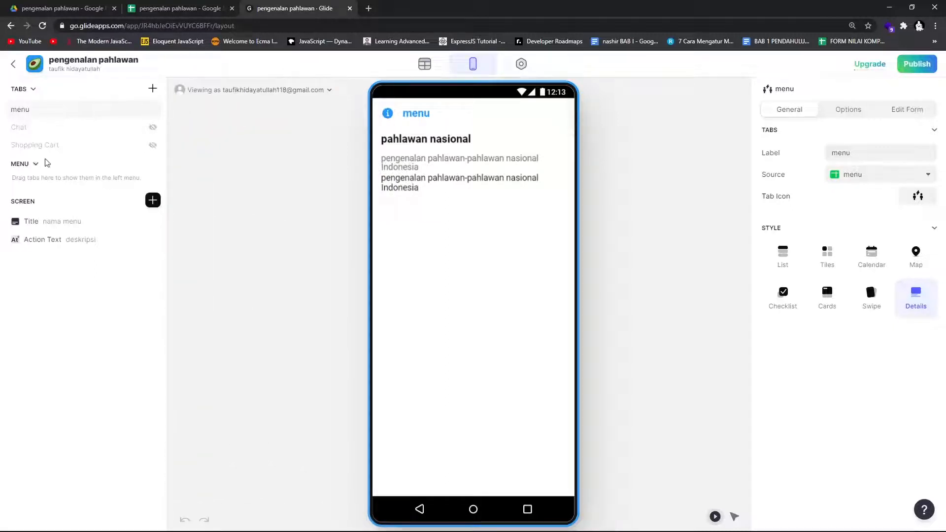
click(153, 89)
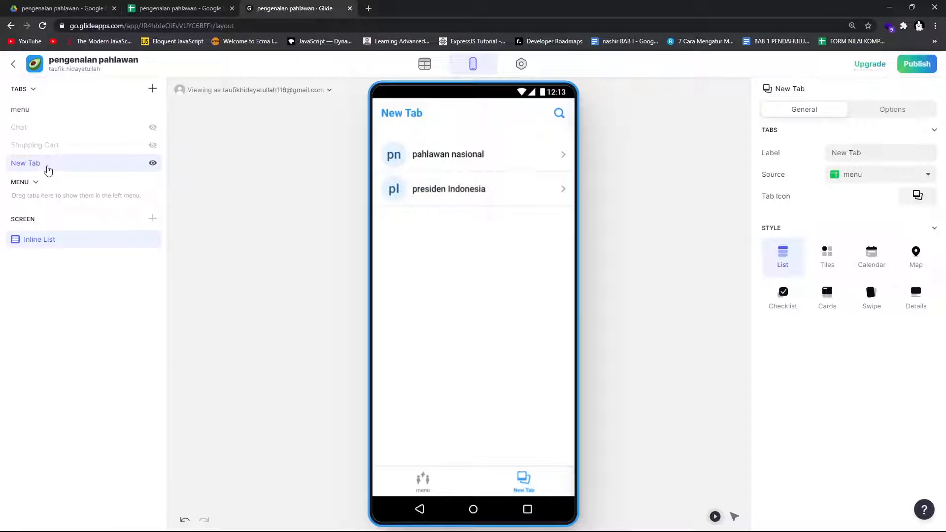
Step: Rename the newly added tab as "presidenku"
double_click(42, 162)
text(presidenku)
click(203, 151)
click(30, 111)
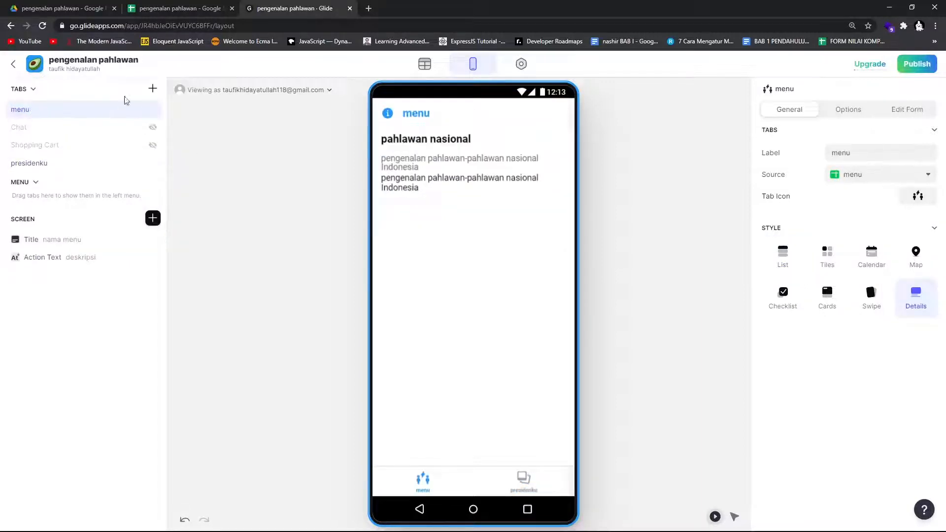
Step: Add another tab to the app and name it "pahlawanku"
click(153, 91)
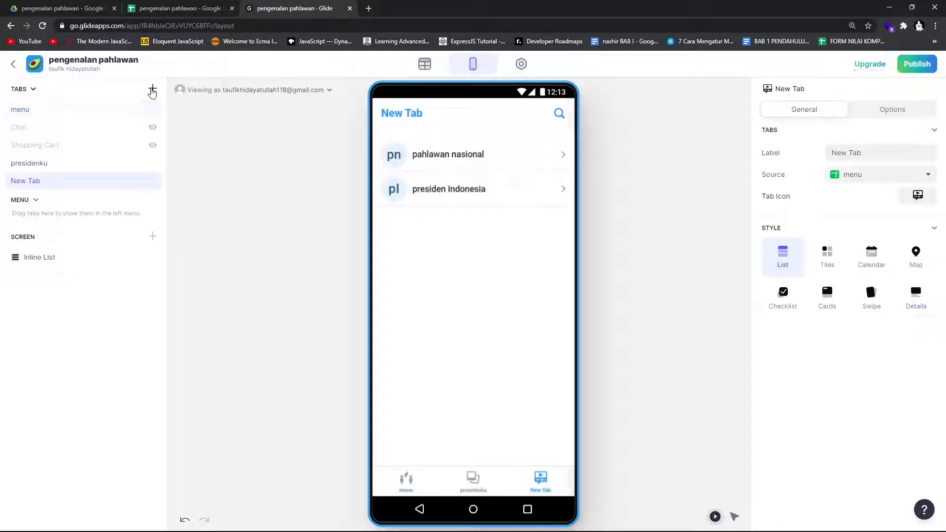
double_click(34, 181)
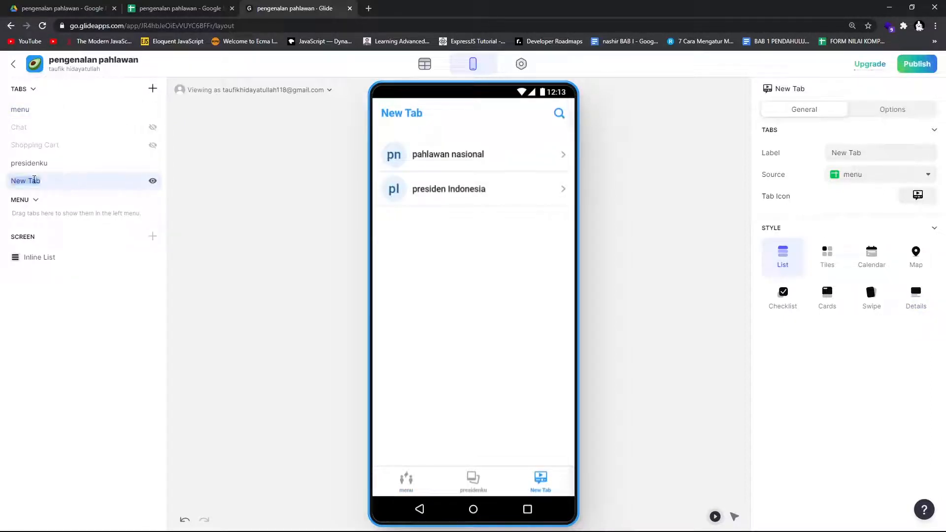
text(pahlawanku)
key(Return)
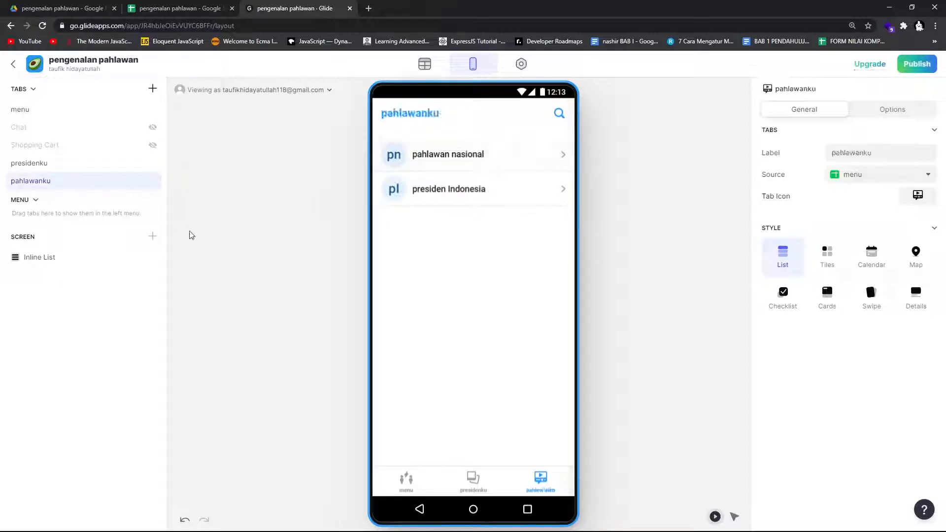
Step: Hide the menu tab from the app and select the presidenku tab
click(94, 111)
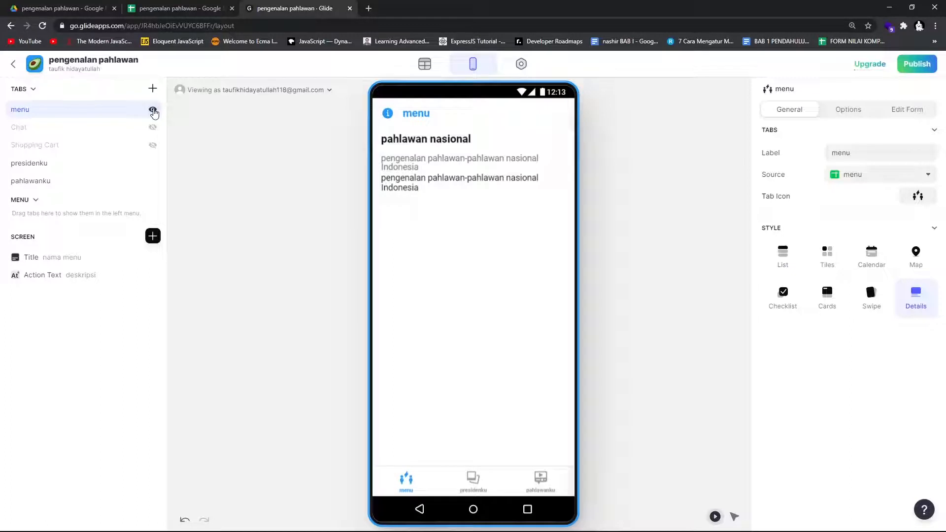
click(153, 110)
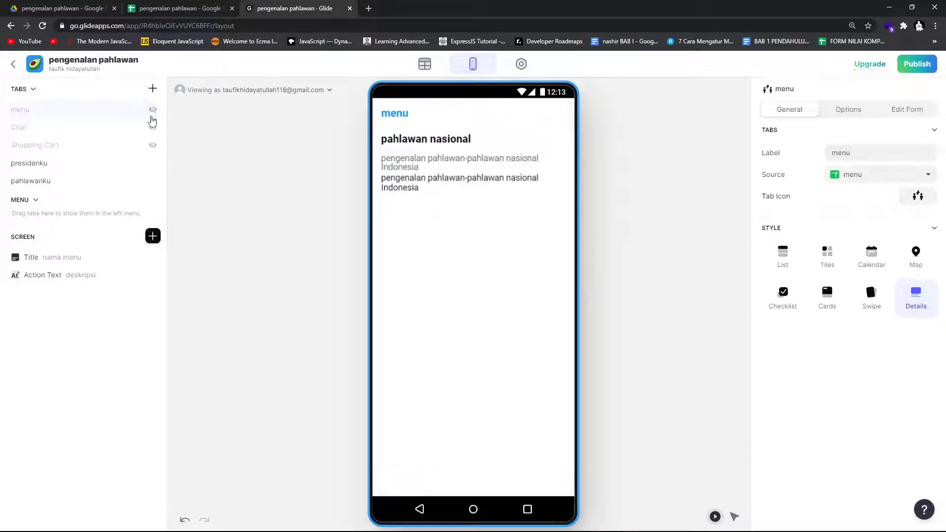
click(94, 163)
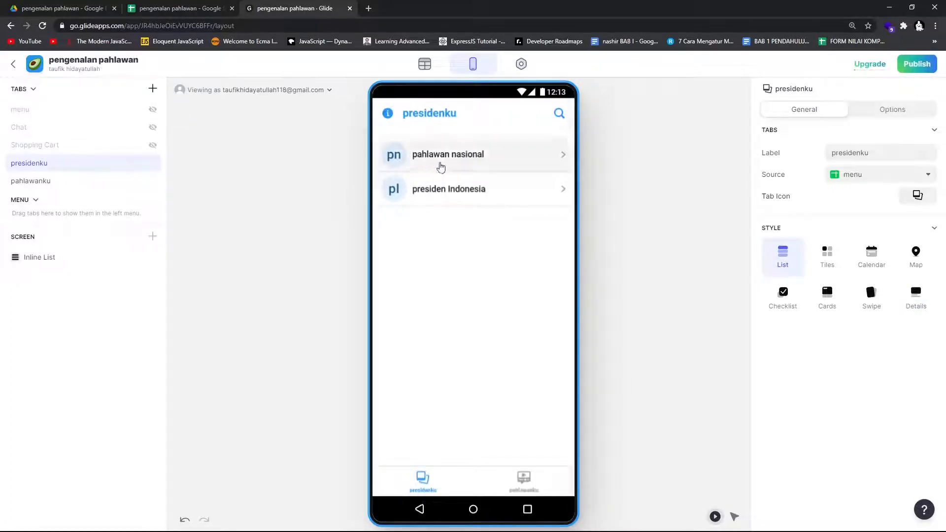
Step: Compare the list screens of the presidenku and pahlawanku tabs and check the data source choices for pahlawanku
click(89, 185)
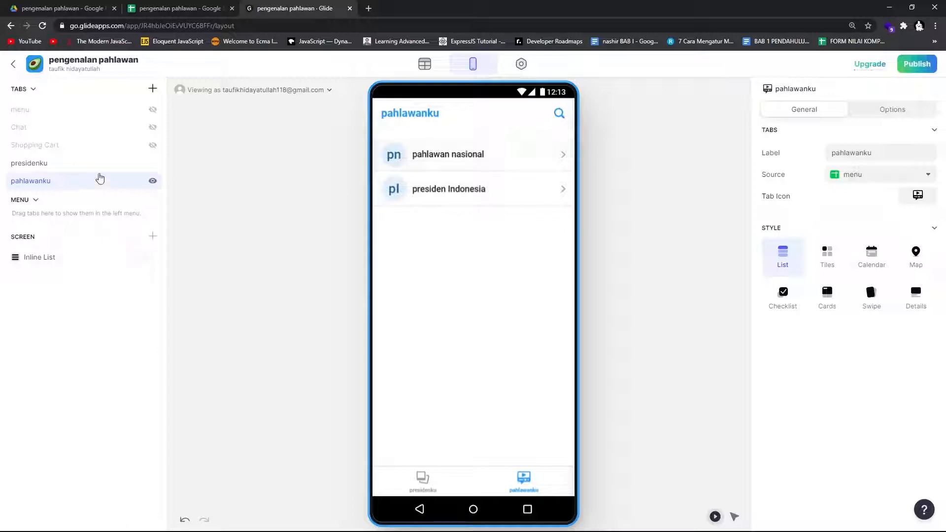
click(98, 164)
click(82, 183)
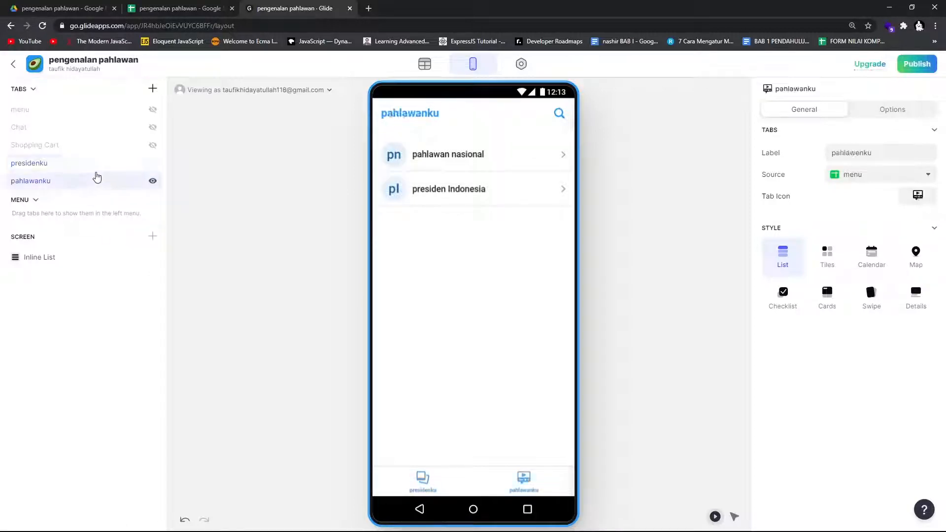
click(860, 178)
click(855, 196)
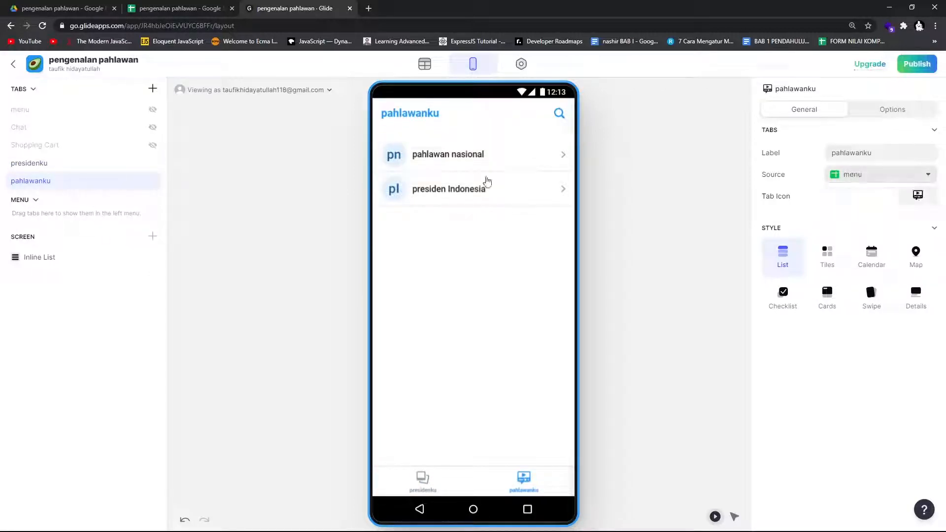
Step: Switch to the Google spreadsheet and add a new sheet named "pahlawanku"
click(190, 10)
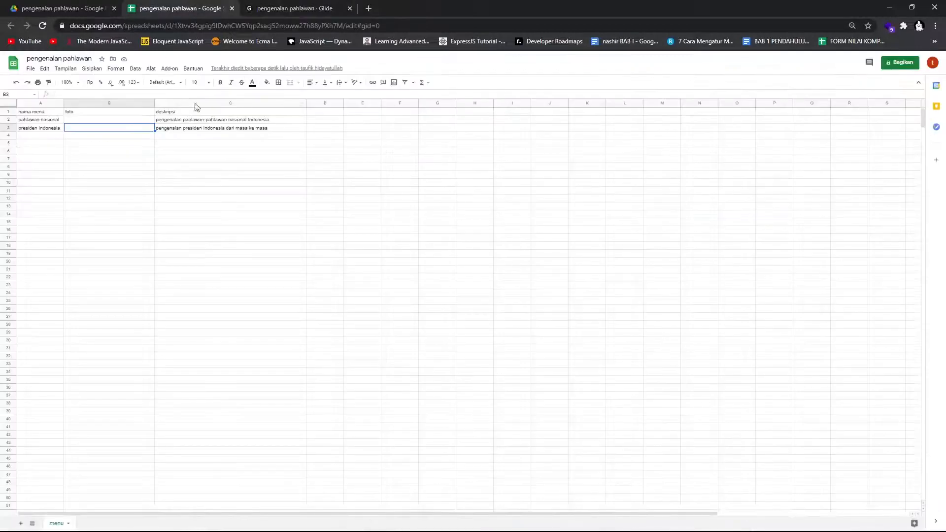
click(20, 524)
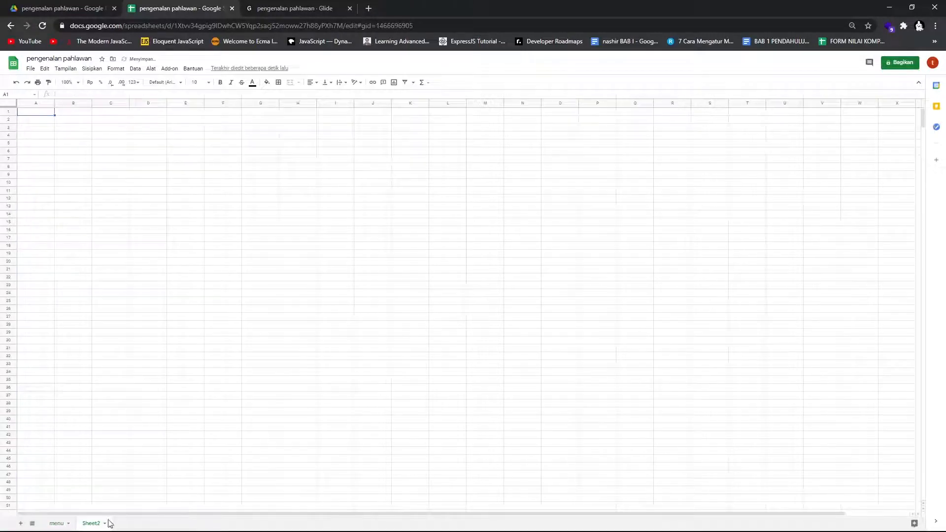
double_click(93, 524)
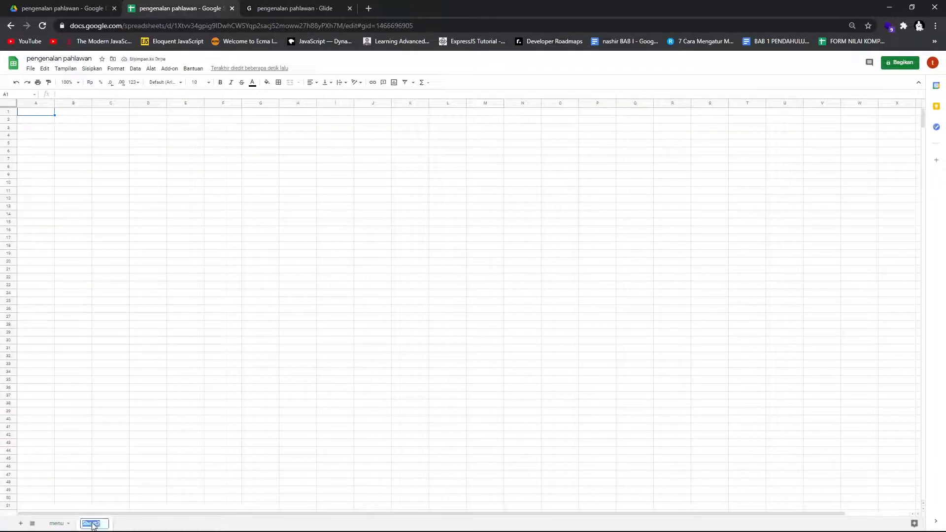
text(pahlawanku)
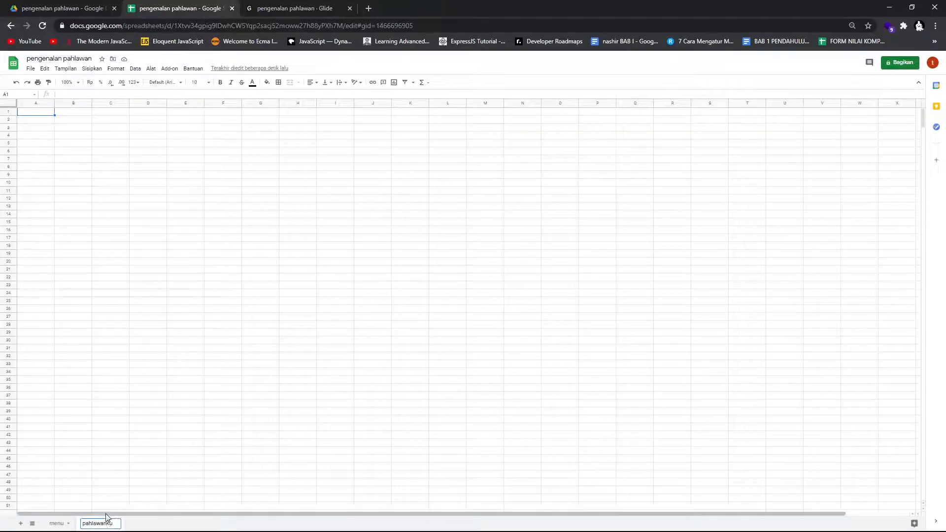
click(164, 460)
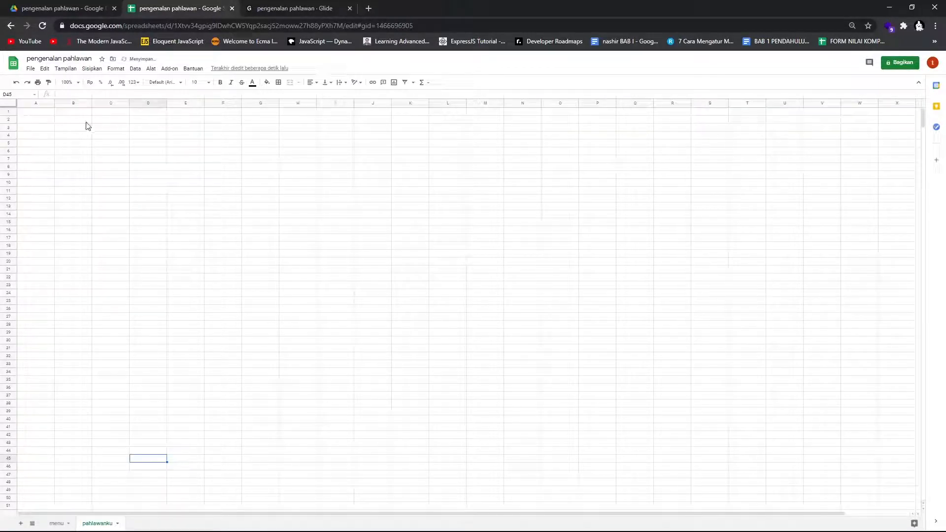
Step: Enter the headers "nama pahlawan", "foto pahlawan" and "detail pahlawan" in A1 to C1 of the pahlawanku sheet
click(41, 113)
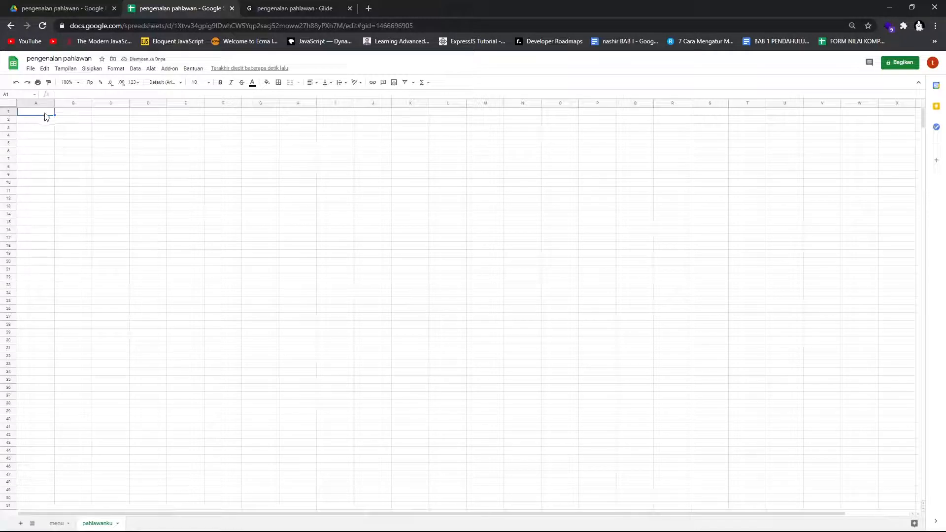
text(nama pahlawan)
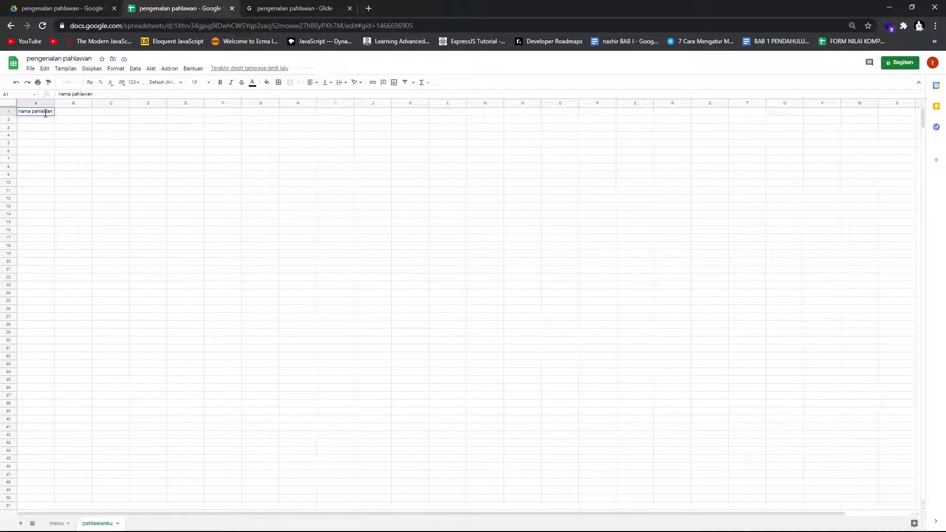
click(80, 114)
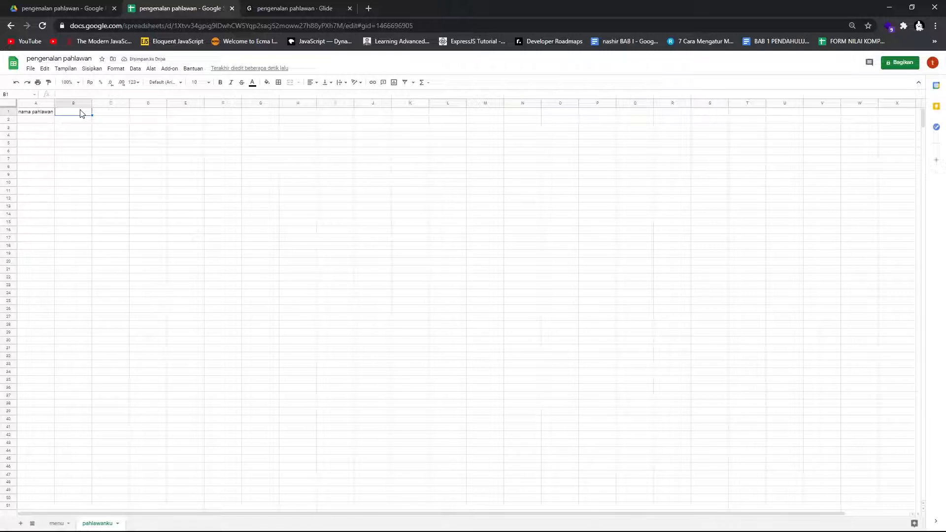
text(foto pah)
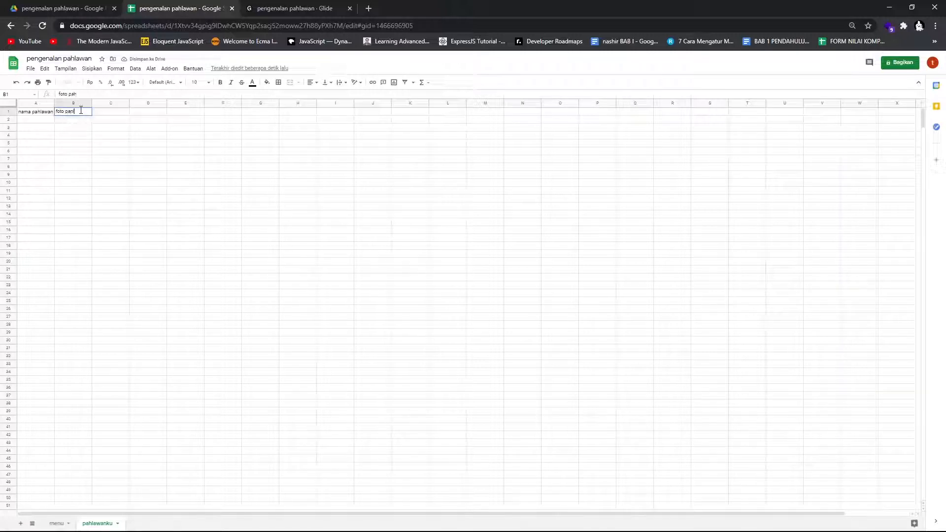
text(lawan)
click(118, 115)
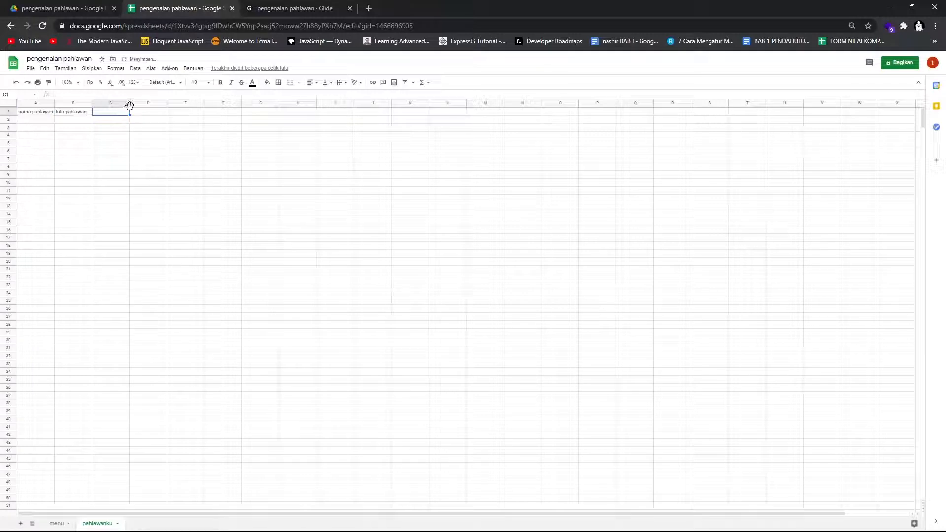
text(de)
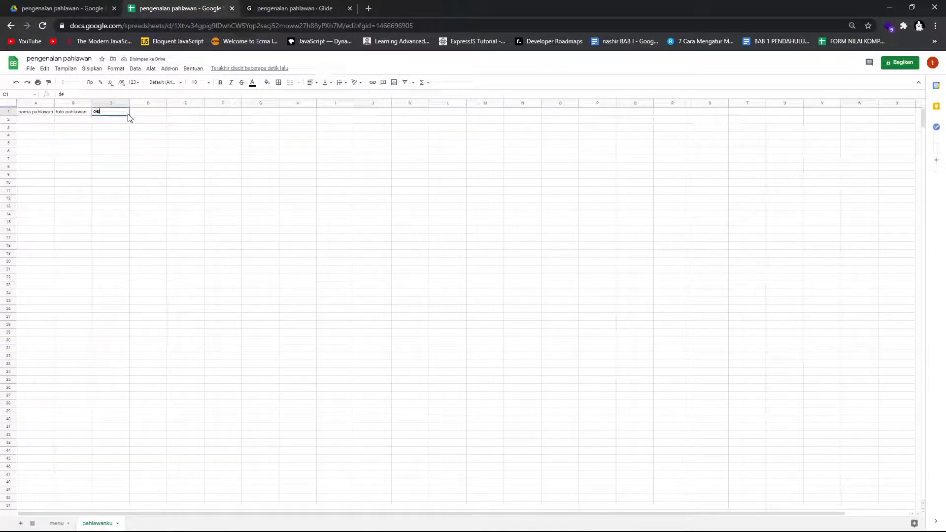
text(tail pahlawa)
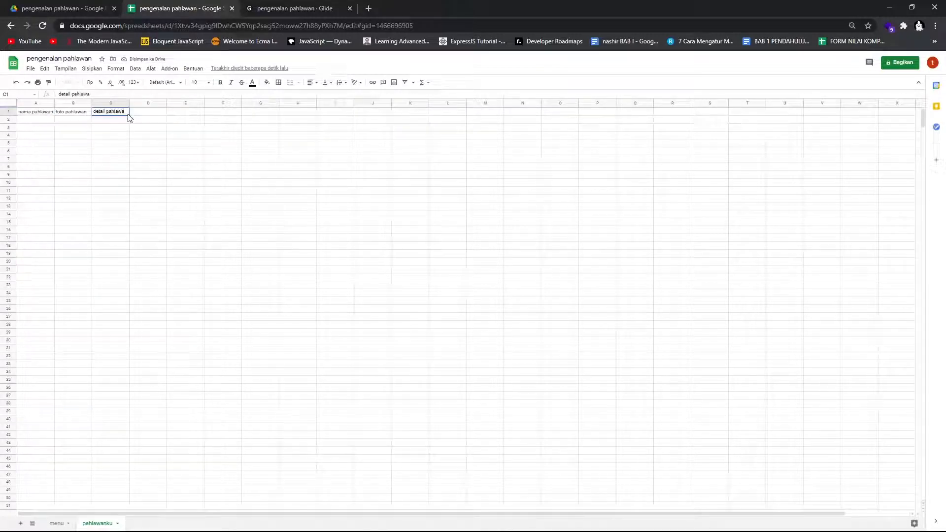
text(n)
click(32, 120)
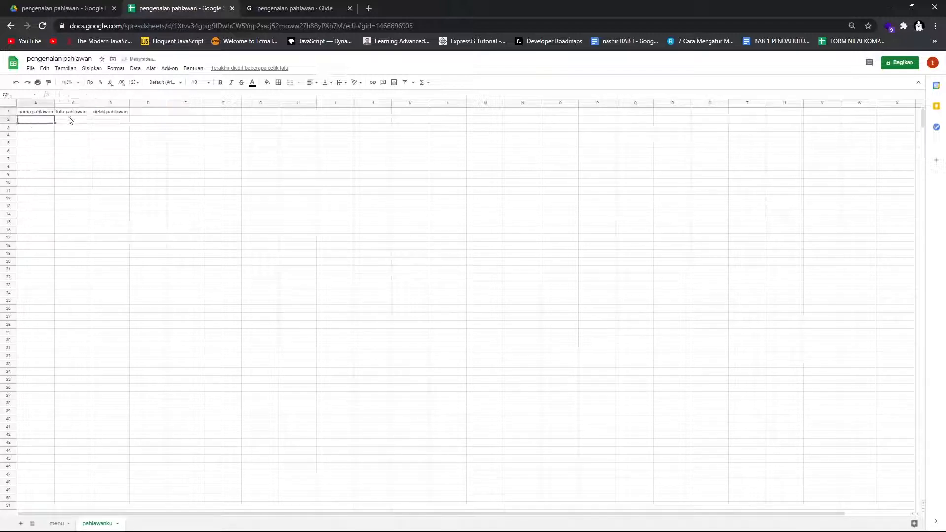
Step: Search Google in a new browser tab for "pahlaawn nasional indonesia"
click(293, 14)
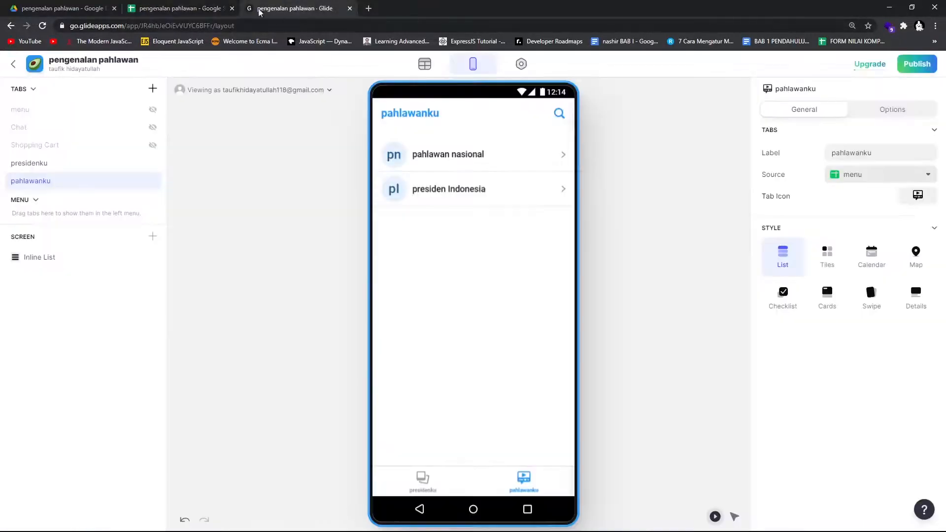
click(179, 11)
click(370, 9)
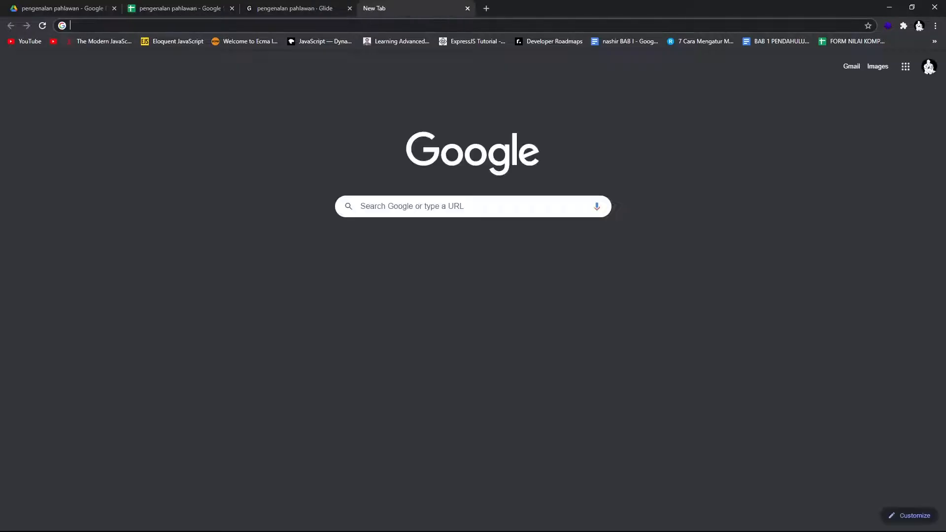
text(pahla)
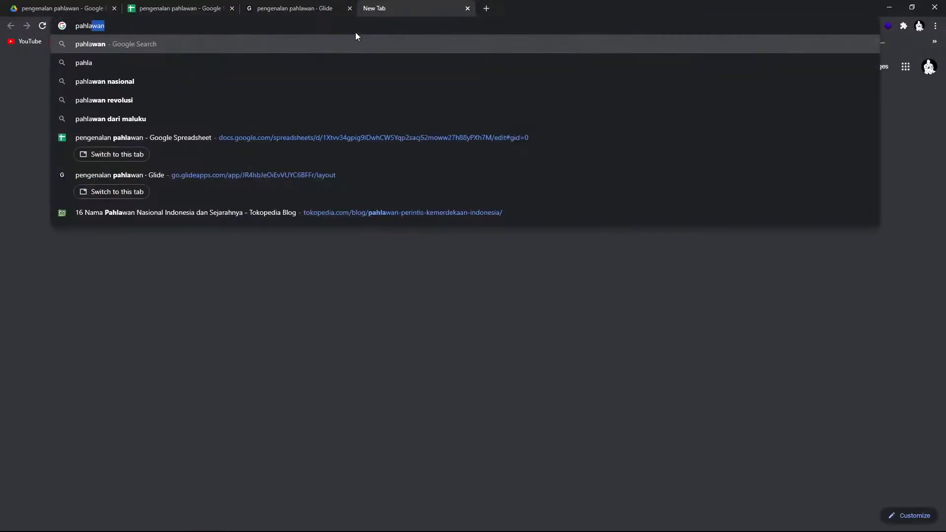
text(awn nasional)
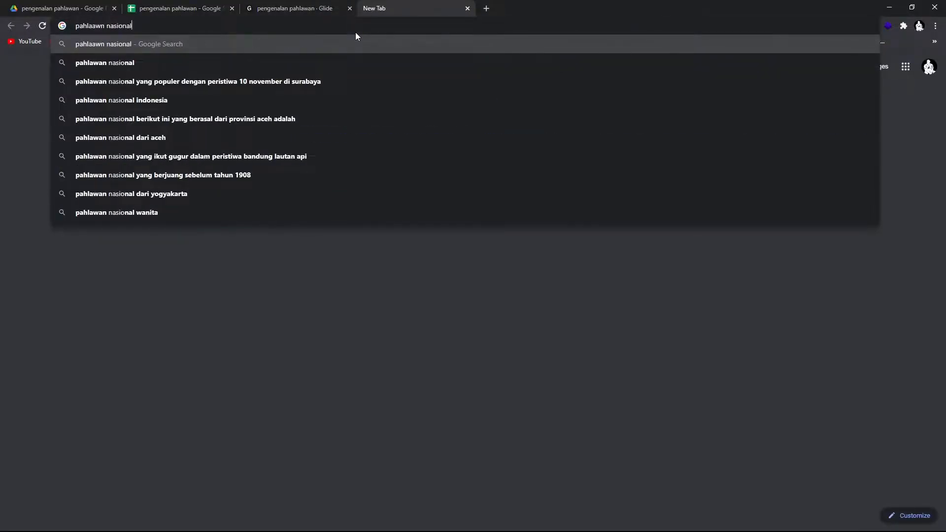
text( indonesia)
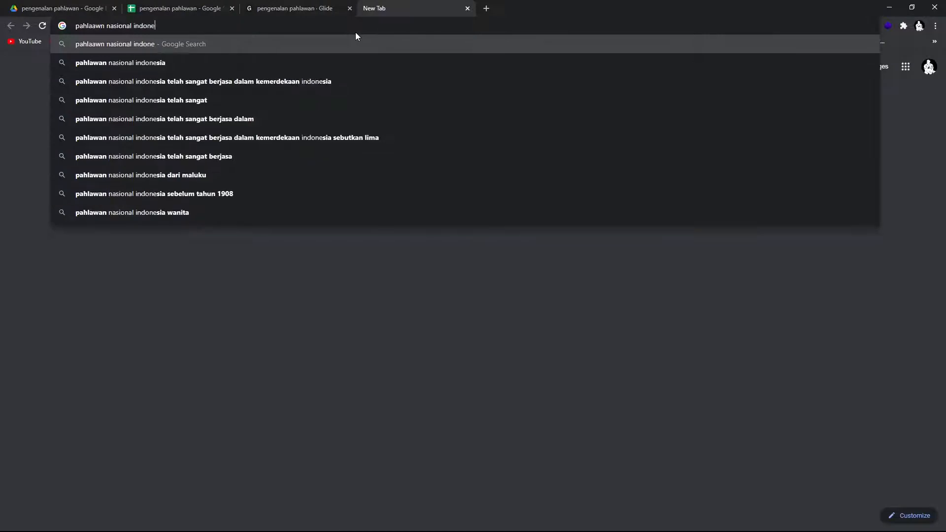
key(Return)
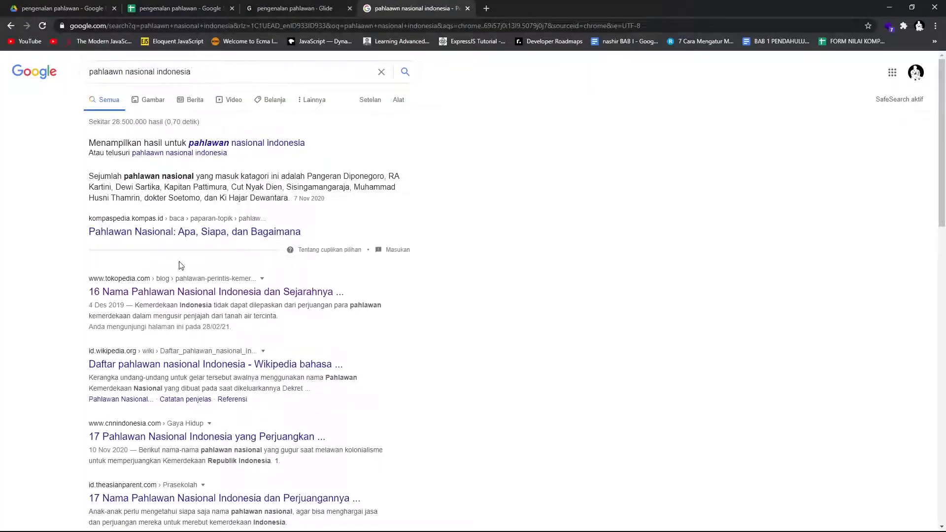
Step: Open the Tokopedia article on 16 Indonesian national heroes and copy the first listed hero's name, "Jenderal Soedirman"
click(176, 286)
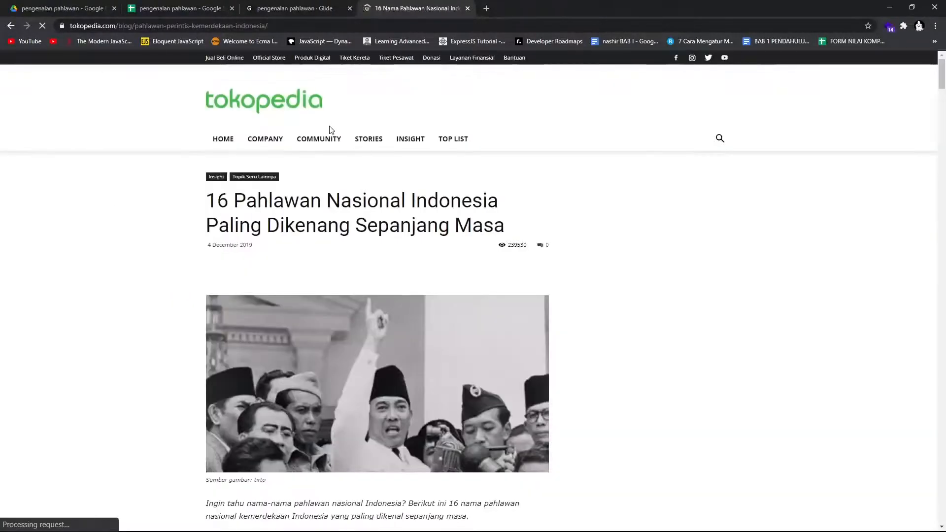
scroll(443, 195, down, 3)
scroll(402, 168, up, 3)
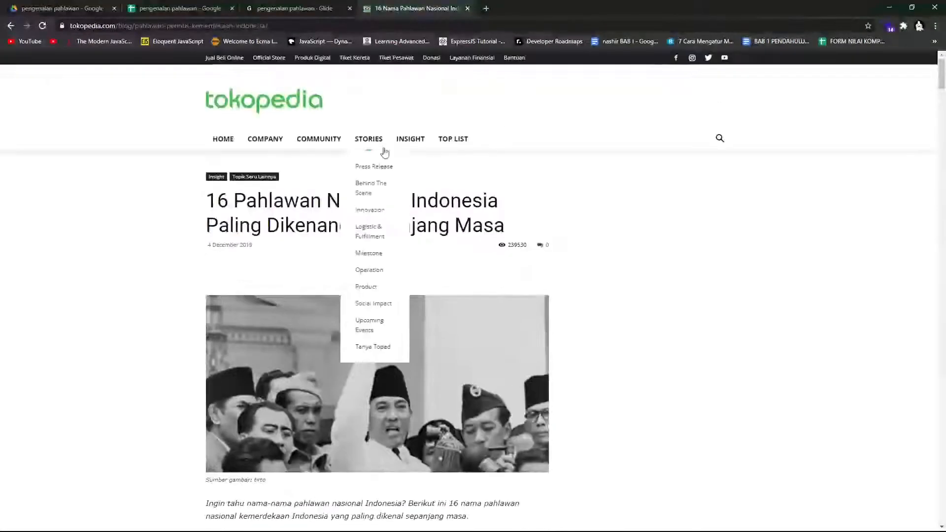
scroll(380, 151, down, 2)
scroll(365, 151, up, 3)
scroll(169, 205, down, 15)
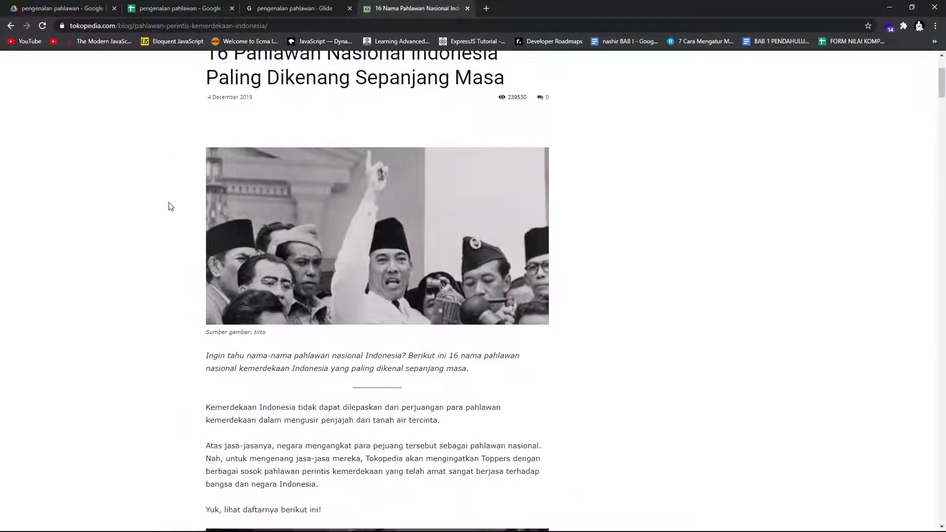
scroll(287, 216, down, 4)
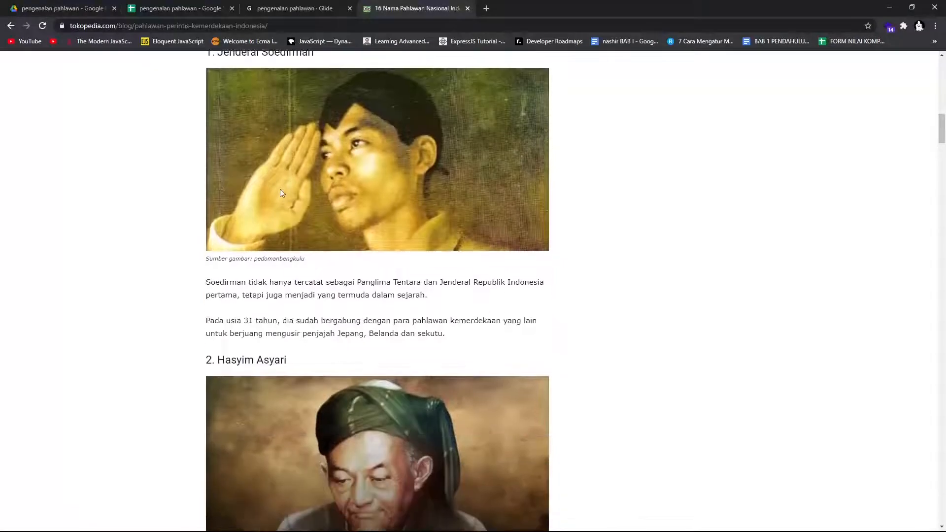
scroll(280, 188, up, 3)
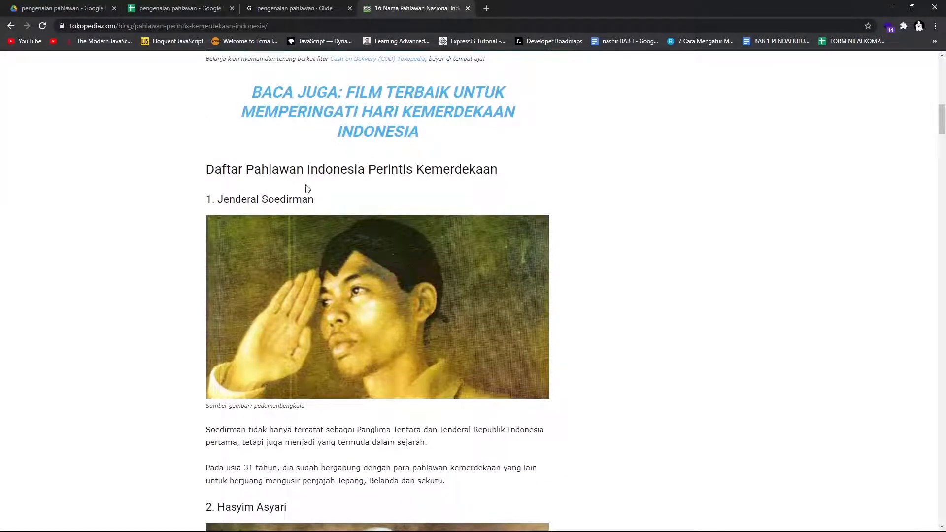
drag(313, 204, 220, 203)
key(ctrl+c)
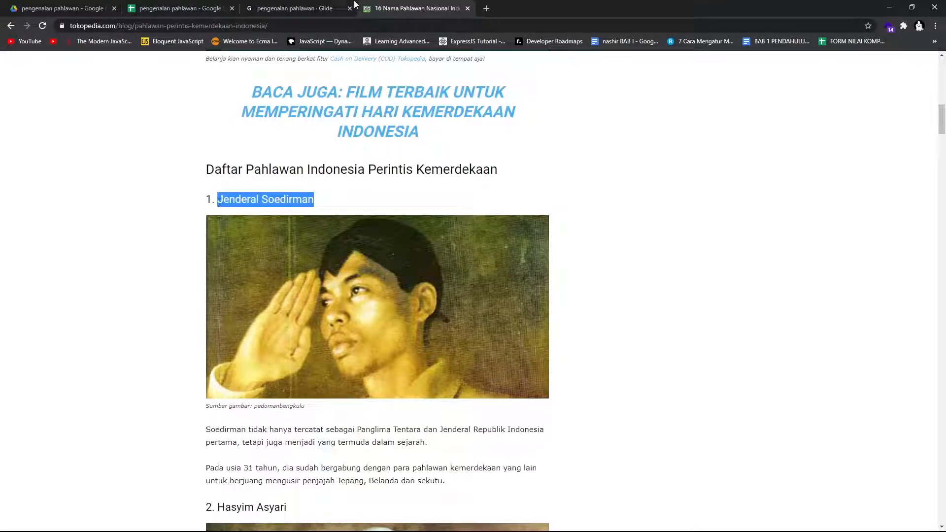
Step: Paste "Jenderal Soedirman" into A2 of the pahlawanku sheet and widen columns A, B and C
click(180, 4)
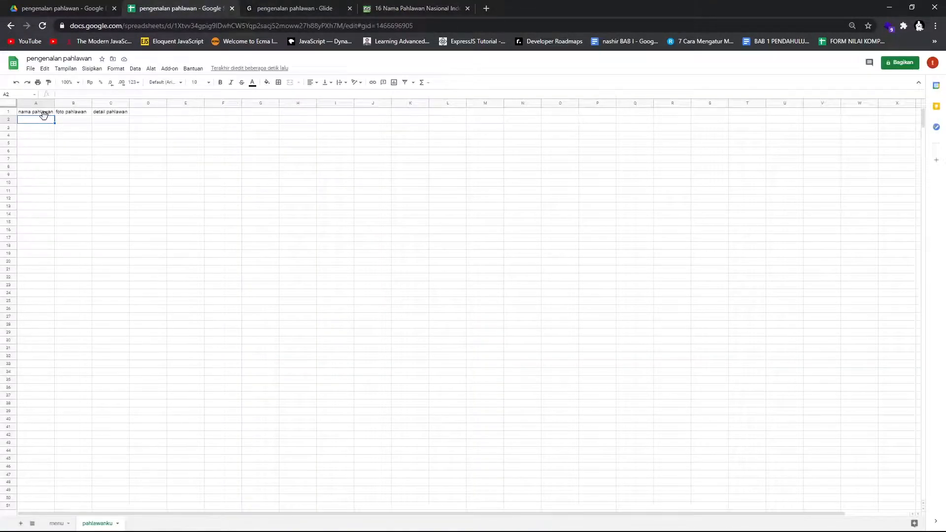
key(ctrl+v)
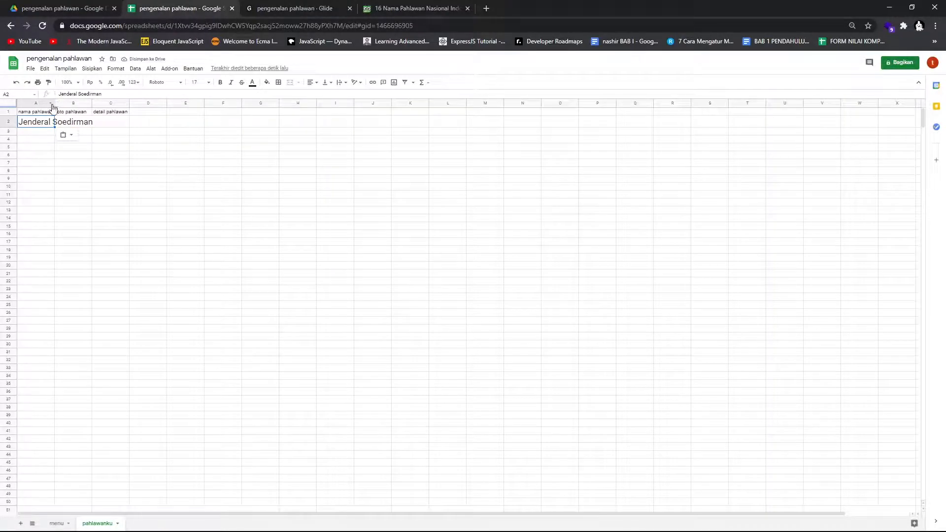
drag(54, 105, 130, 105)
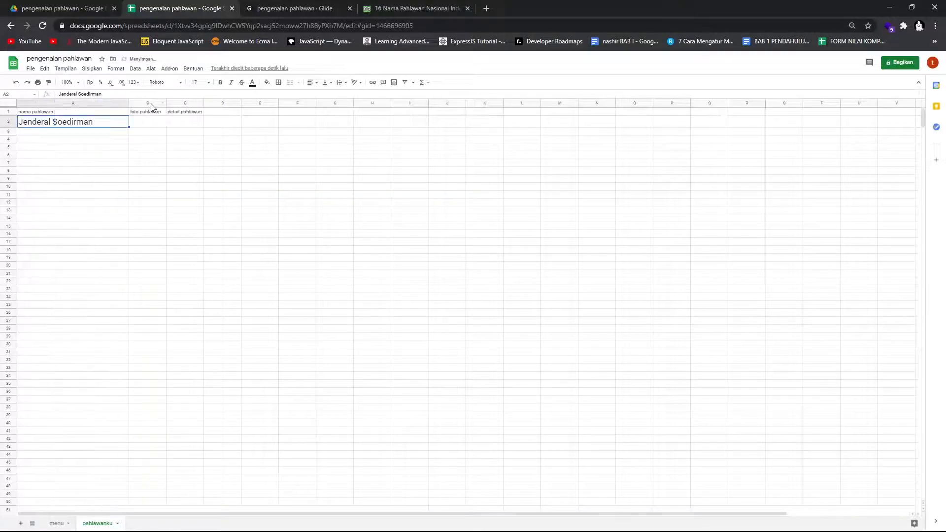
drag(204, 104, 308, 104)
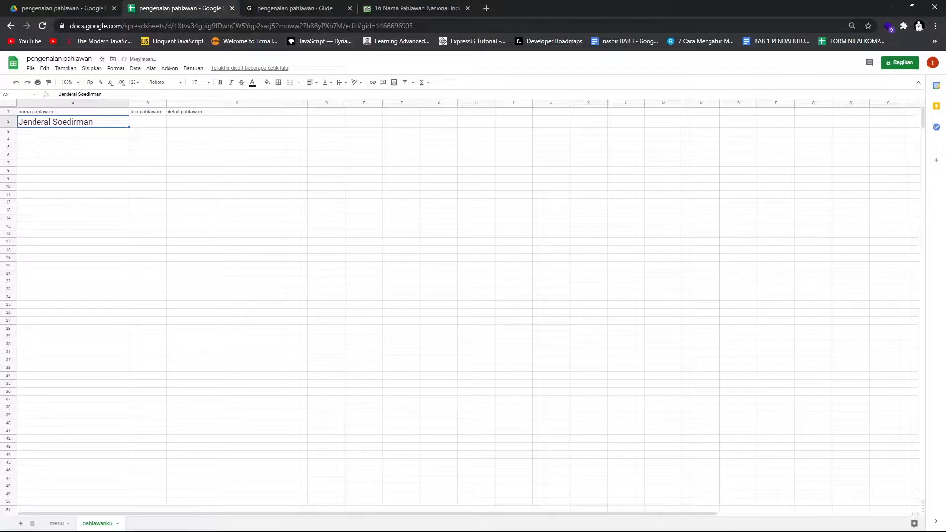
click(143, 122)
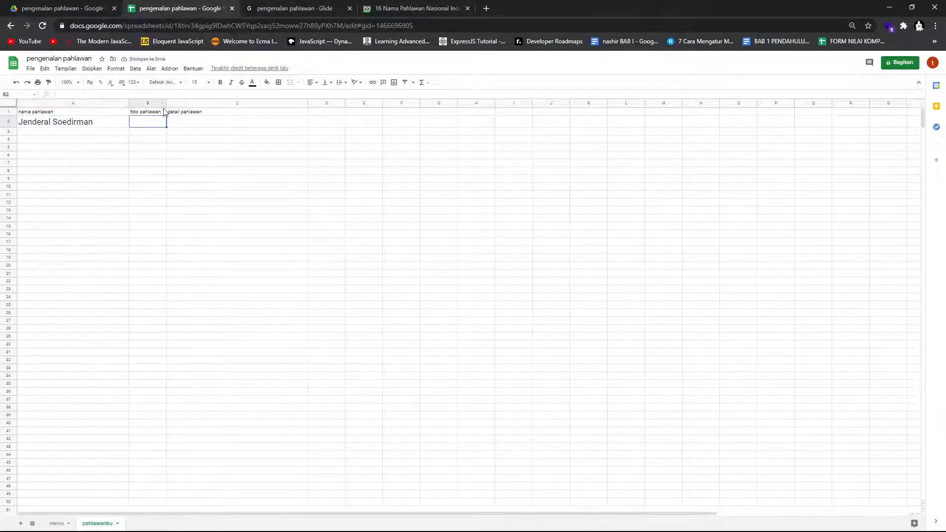
drag(165, 104, 250, 104)
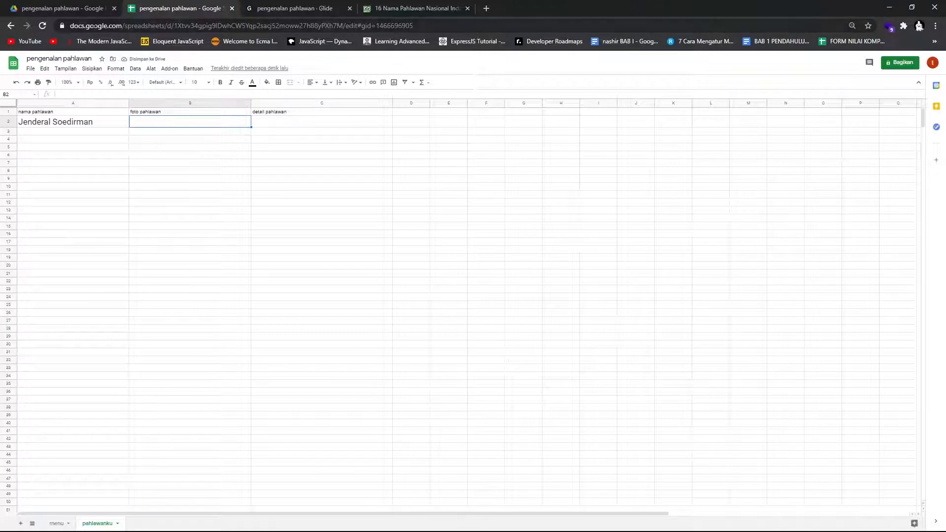
Step: Open the KKN UAD KE-81 DIVISI VII.B.2 folder in Google Drive and copy the sharing link of belajar online.jpg
click(101, 11)
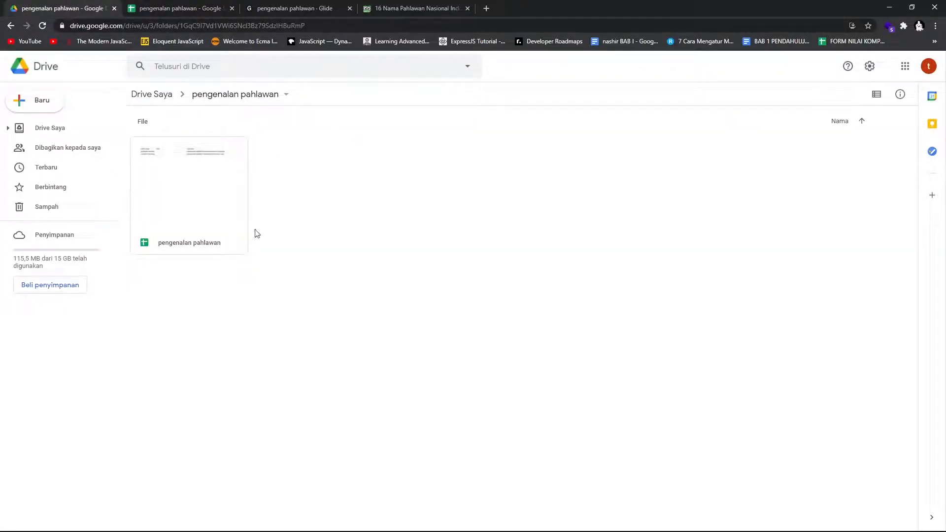
click(156, 98)
click(197, 154)
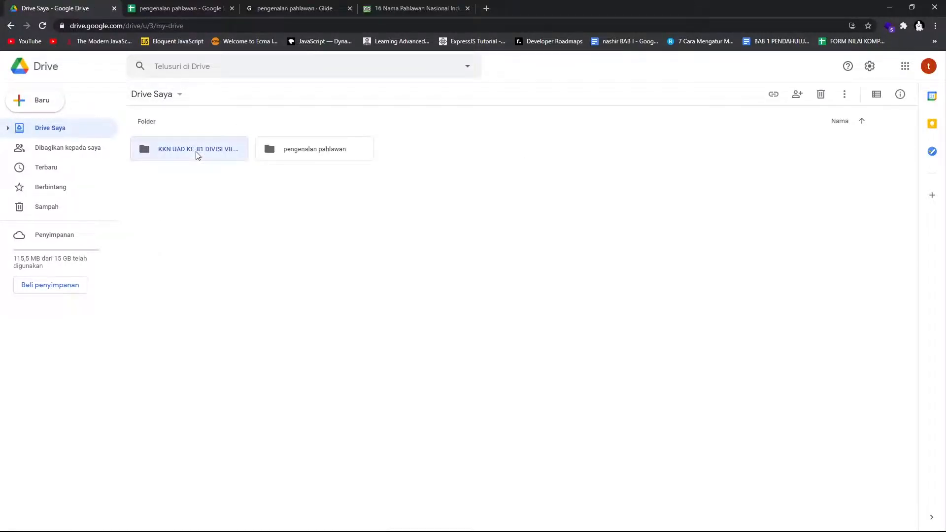
double_click(197, 154)
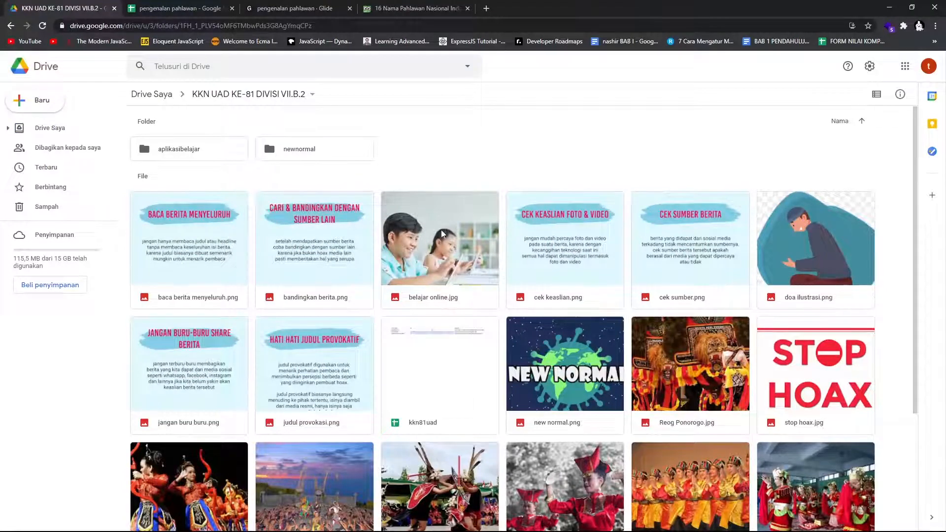
right_click(440, 229)
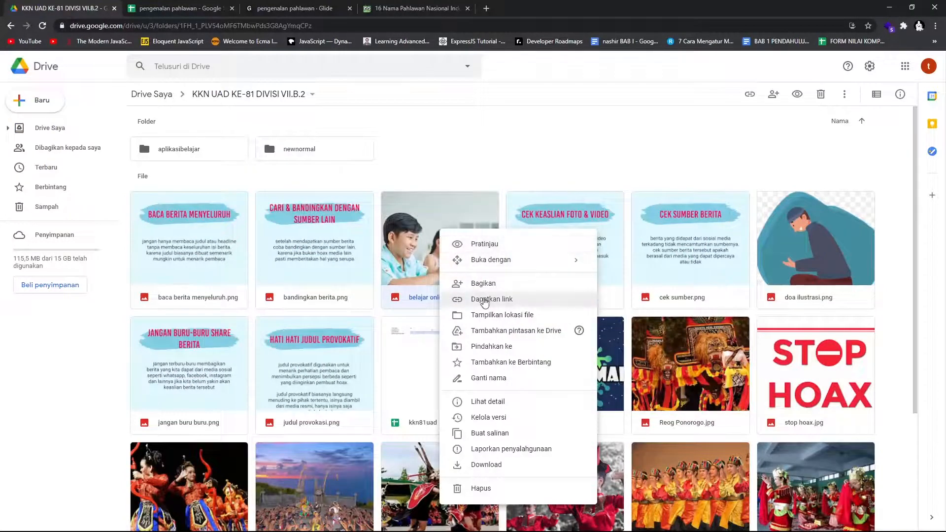
click(485, 300)
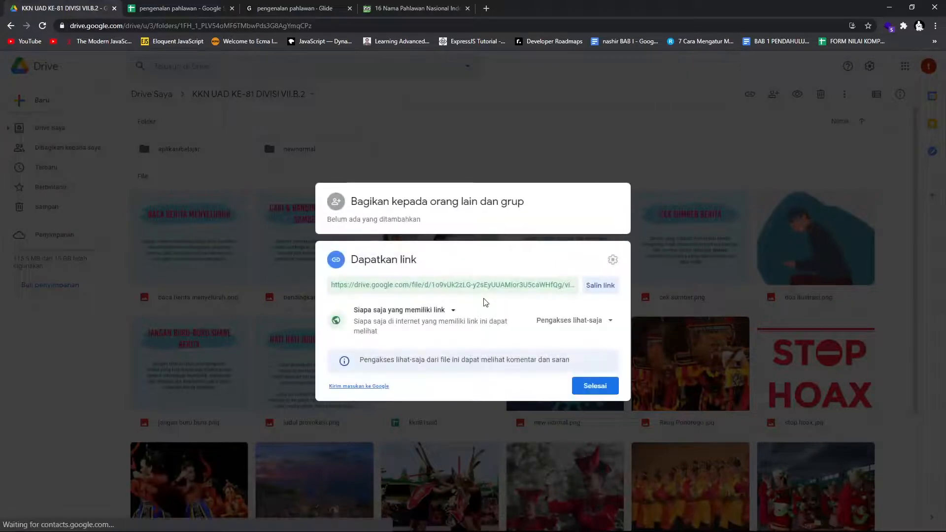
click(434, 310)
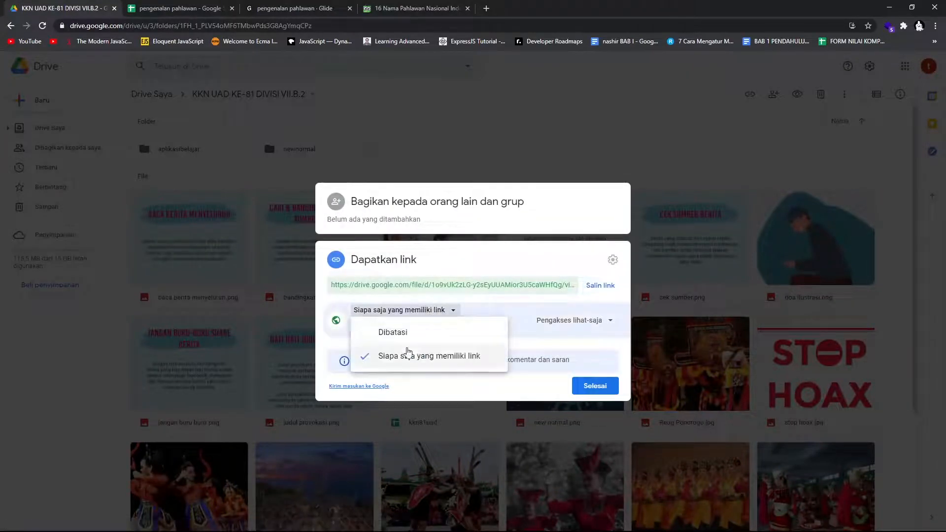
click(467, 313)
click(600, 286)
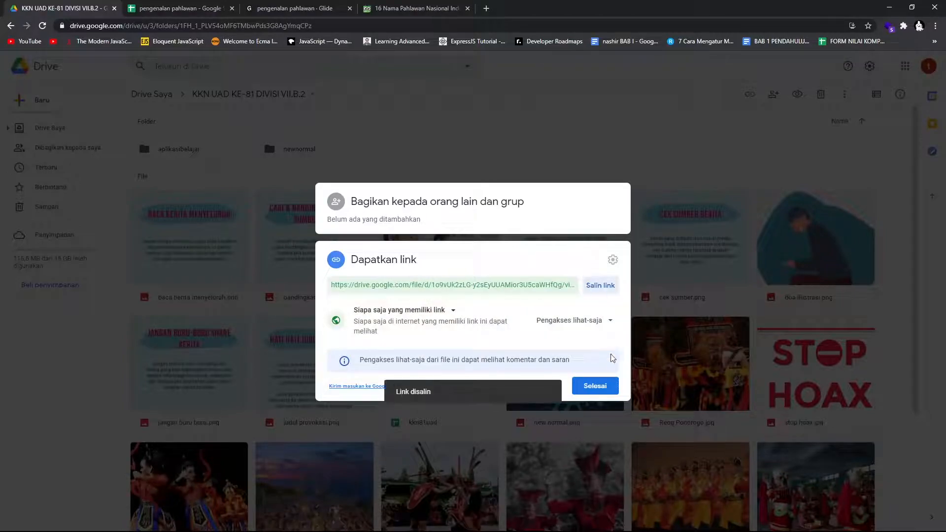
click(595, 385)
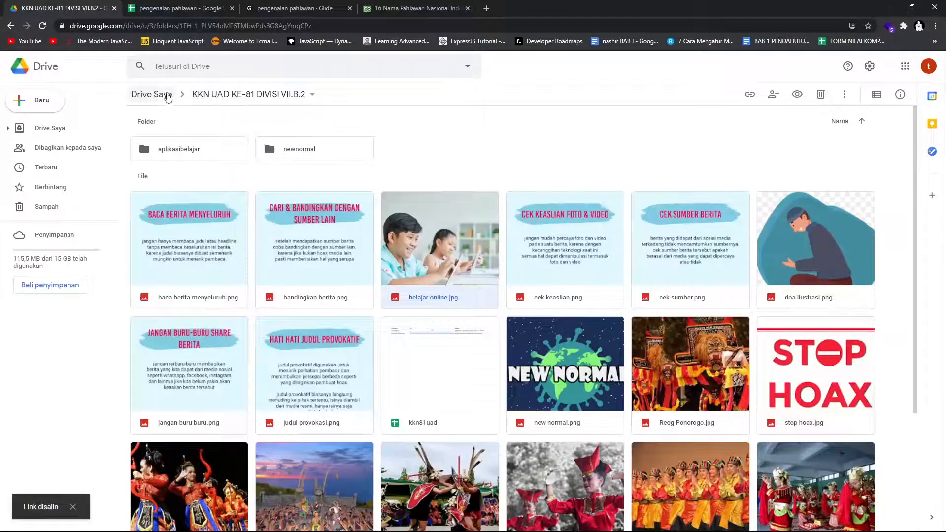
Step: Return to the pengenalan pahlawan folder in Drive and switch back to the spreadsheet
click(167, 98)
double_click(283, 154)
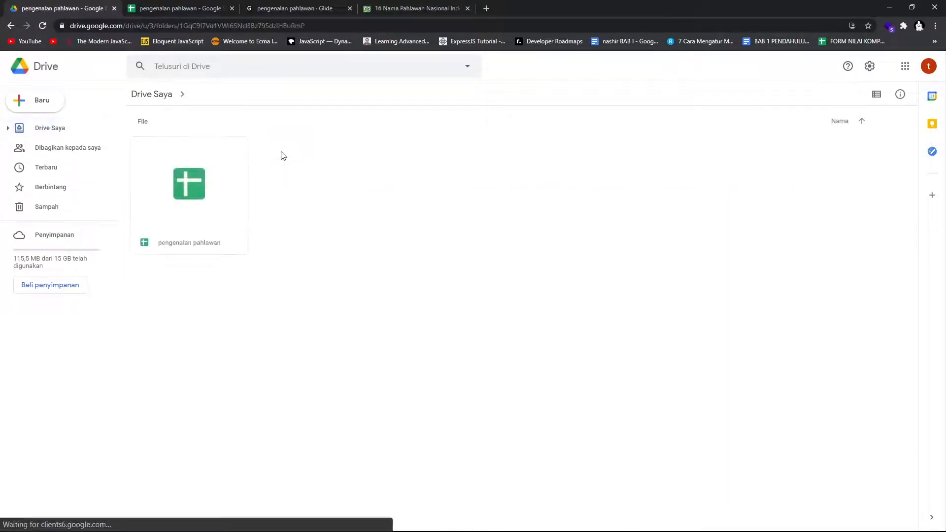
click(264, 10)
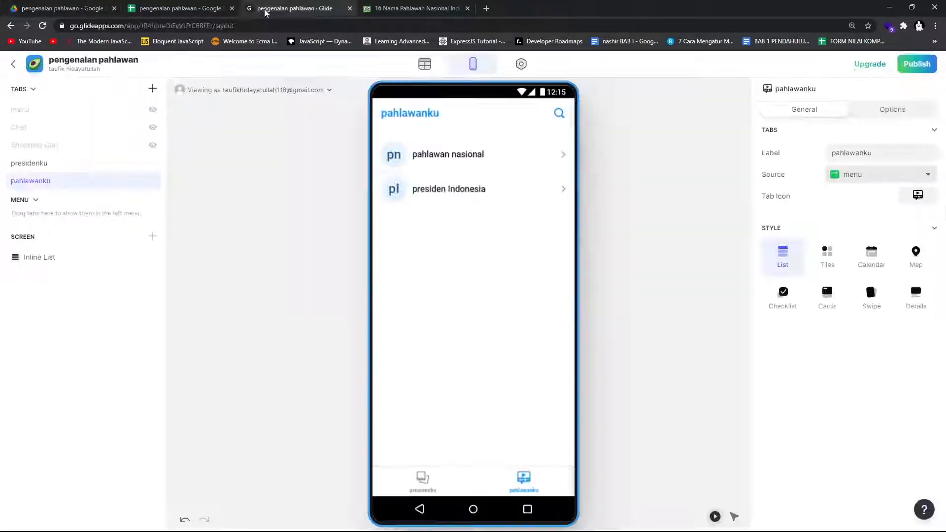
click(200, 9)
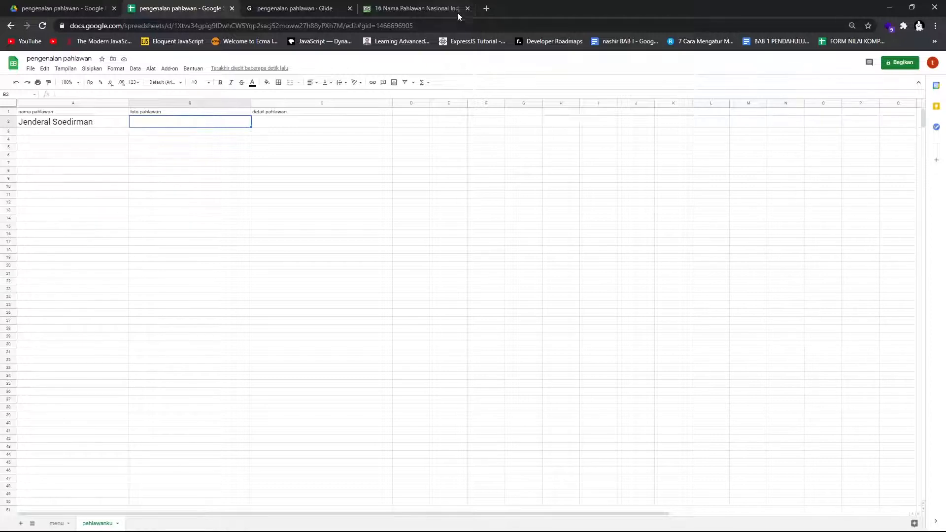
Step: Open the Jenderal Soedirman photo from the Tokopedia article in its own tab and copy its image address
click(419, 8)
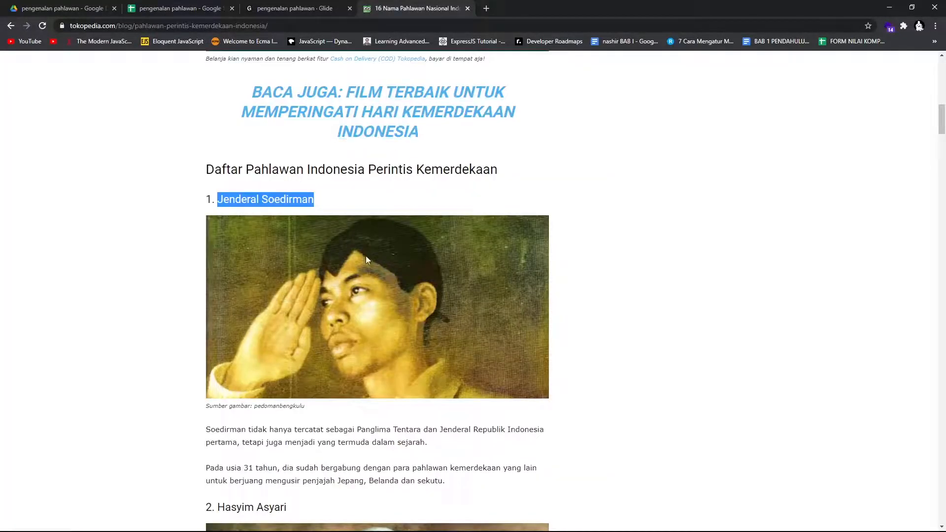
click(165, 225)
right_click(400, 286)
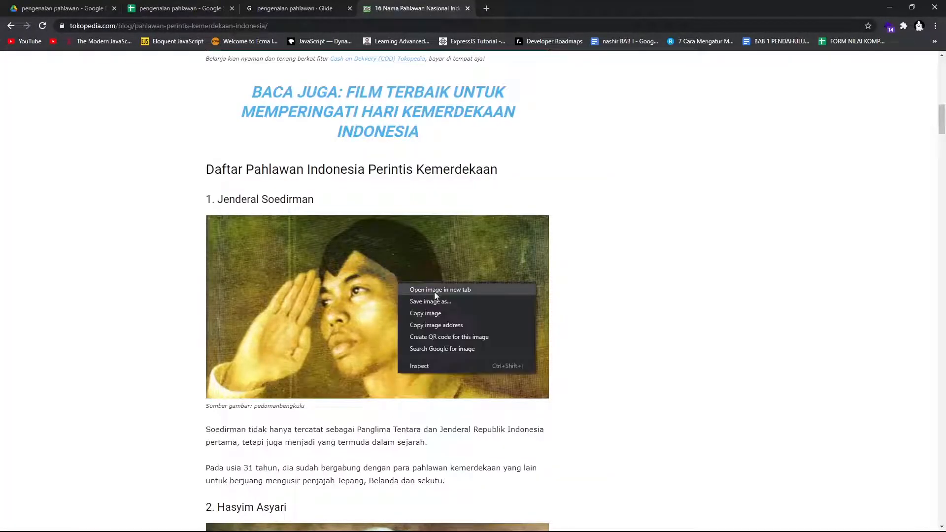
click(456, 292)
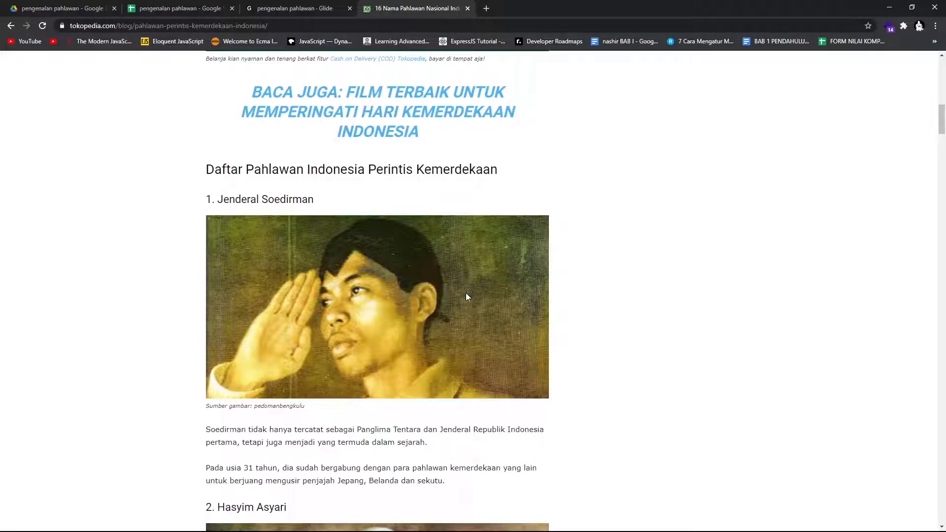
click(523, 8)
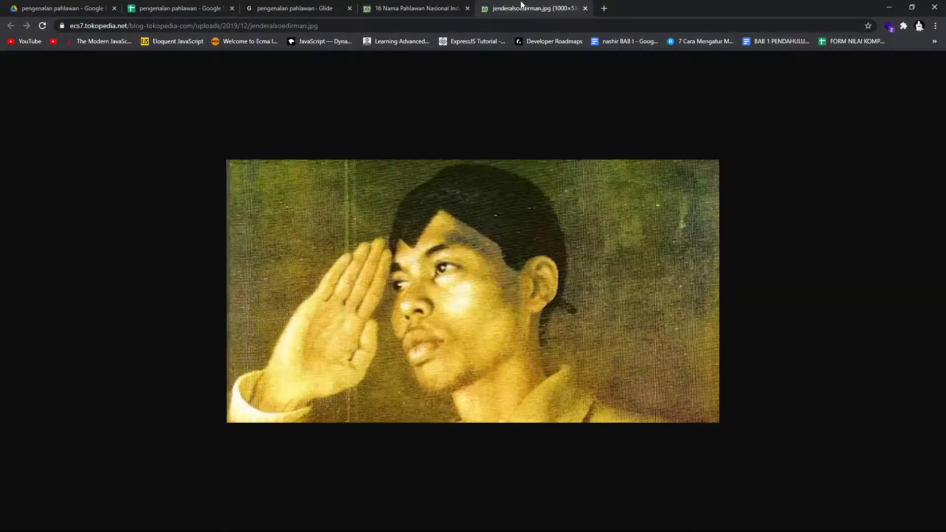
right_click(430, 242)
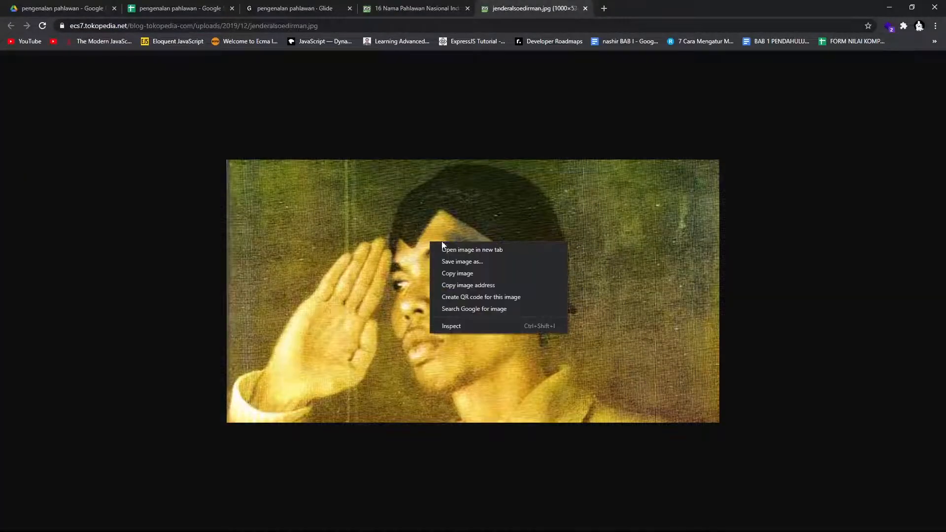
click(502, 285)
click(326, 28)
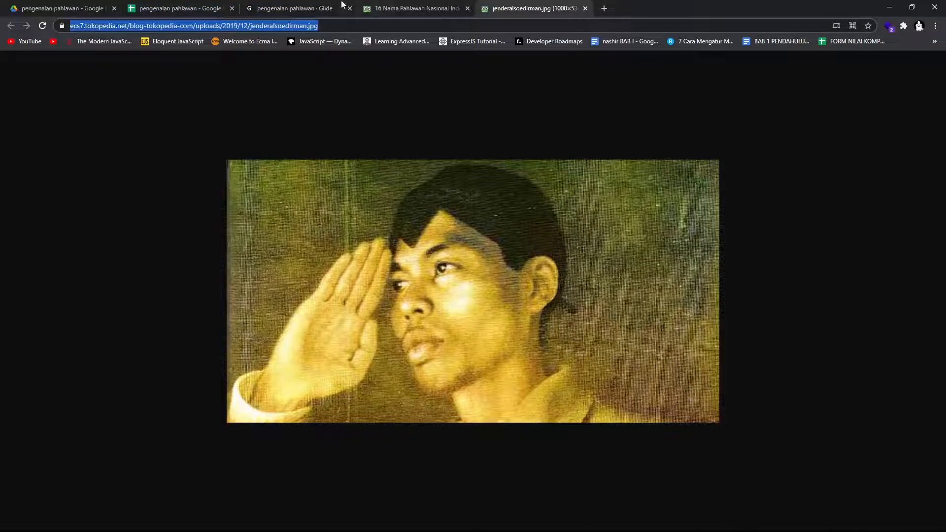
Step: Paste the jenderalsoedirman.jpg address into B2 of the pahlawanku sheet and widen column B to fit it
click(194, 9)
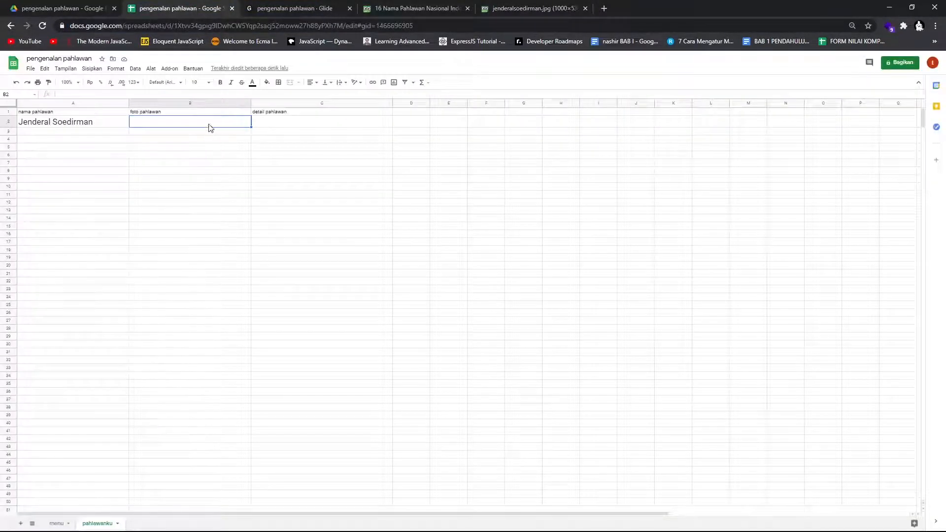
key(ctrl+v)
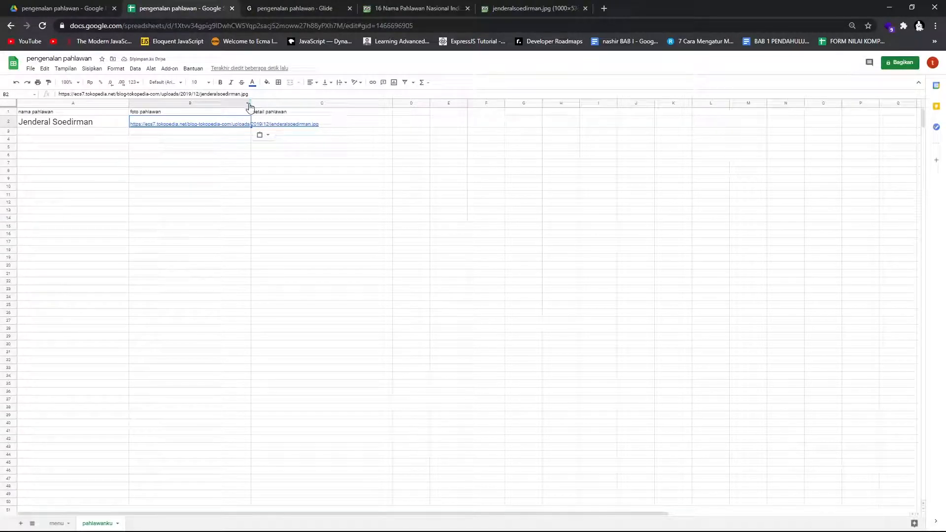
drag(251, 102, 323, 102)
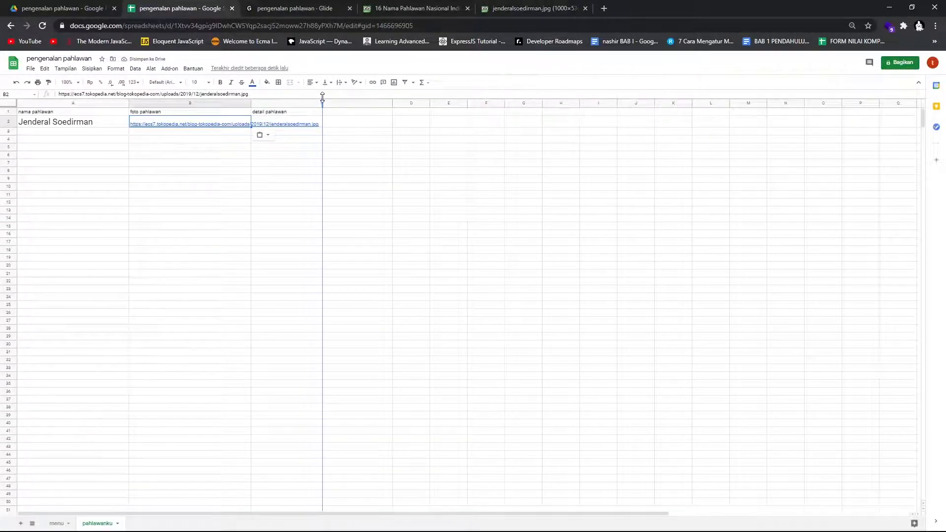
click(352, 113)
click(355, 124)
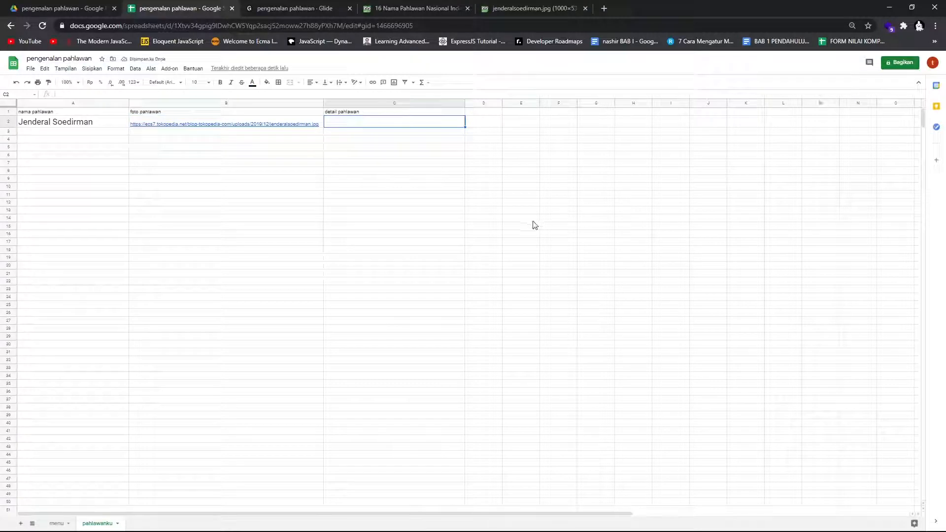
Step: Test the photo link in B2 by opening it, and close both image tabs
click(285, 127)
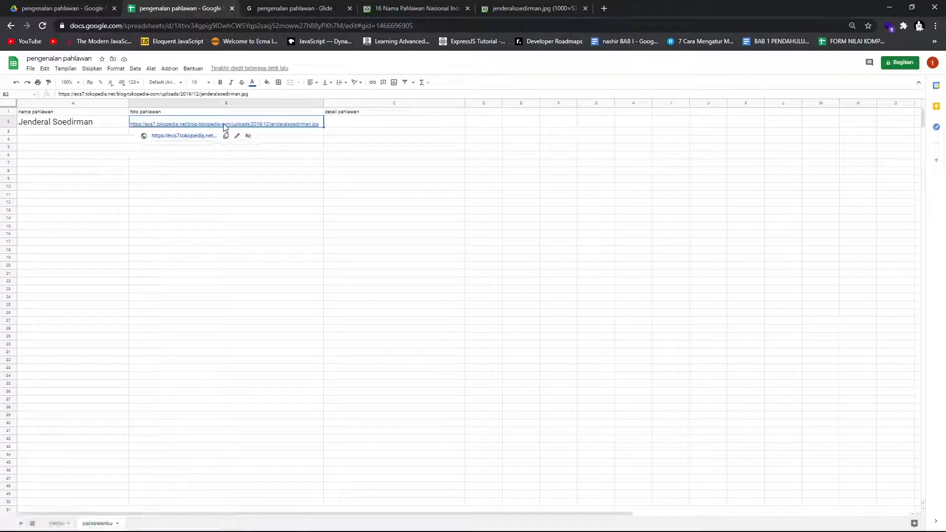
click(201, 136)
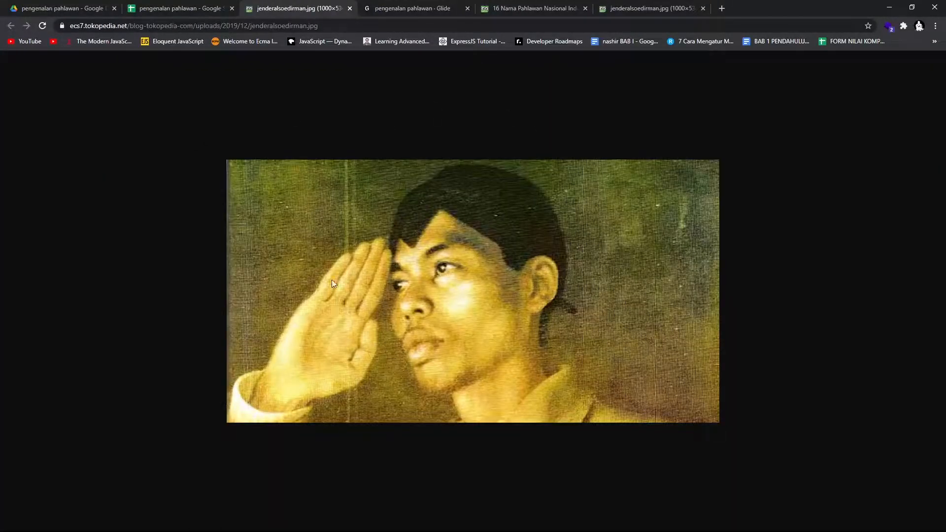
click(350, 8)
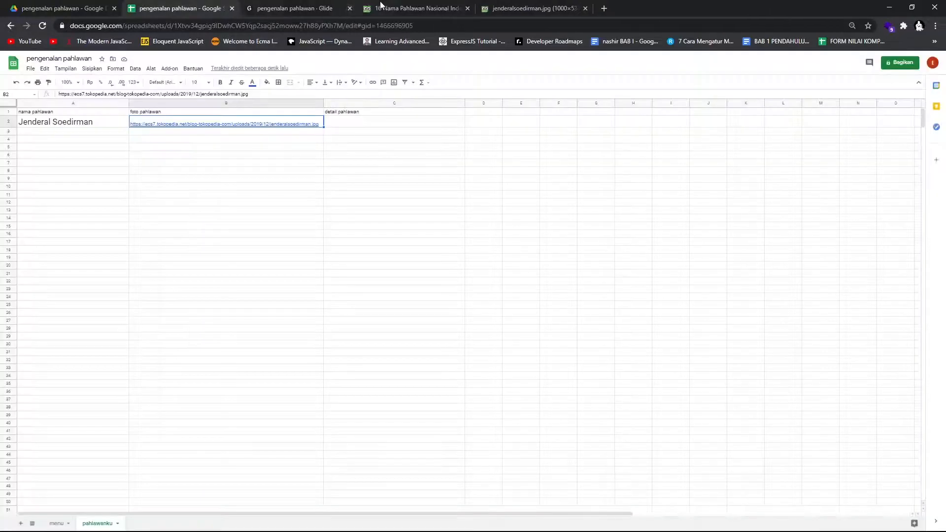
click(545, 8)
click(586, 8)
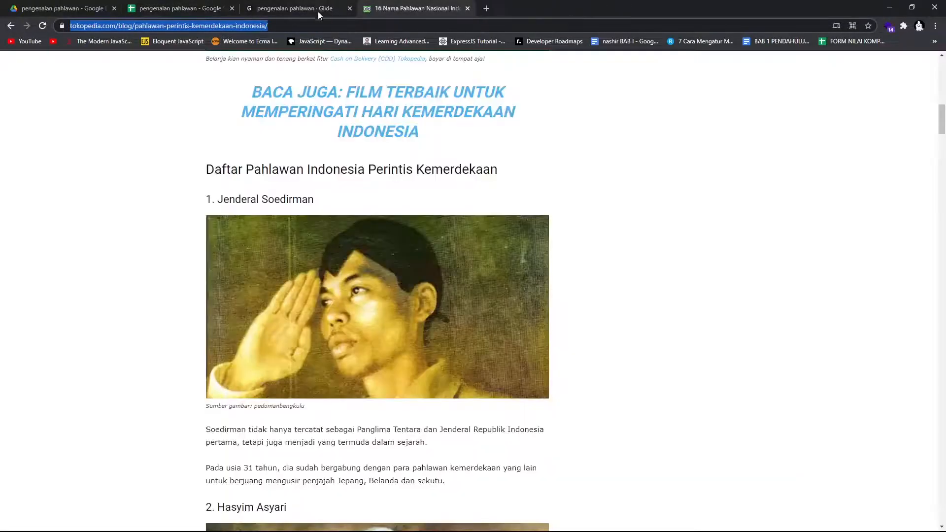
Step: Copy the two paragraphs about Soedirman from the Tokopedia article and paste them into the detail pahlawan column starting at C2
click(194, 9)
click(416, 8)
scroll(388, 281, down, 3)
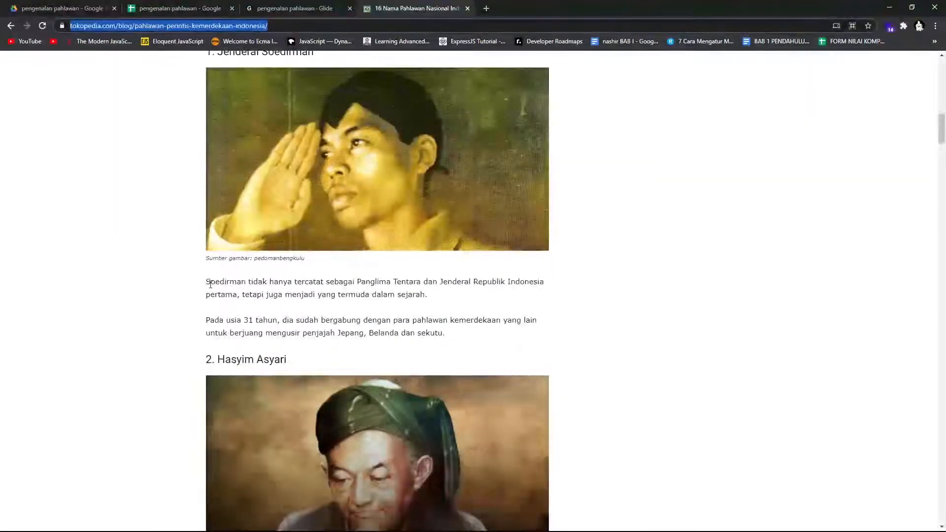
drag(207, 282, 445, 342)
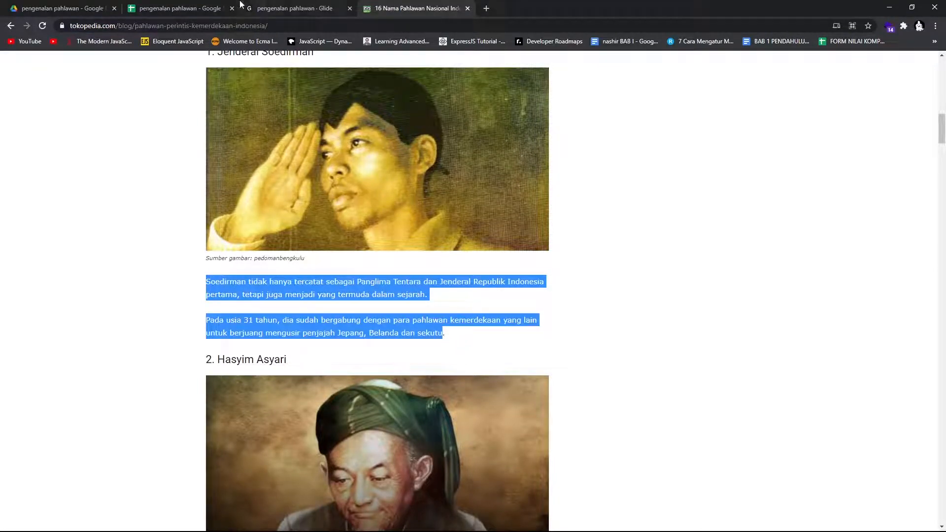
click(198, 8)
click(340, 124)
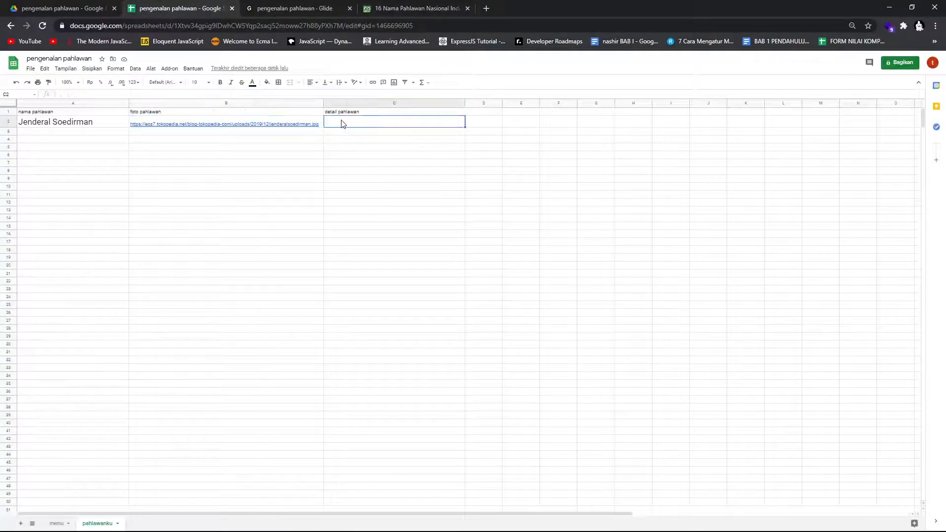
key(ctrl+v)
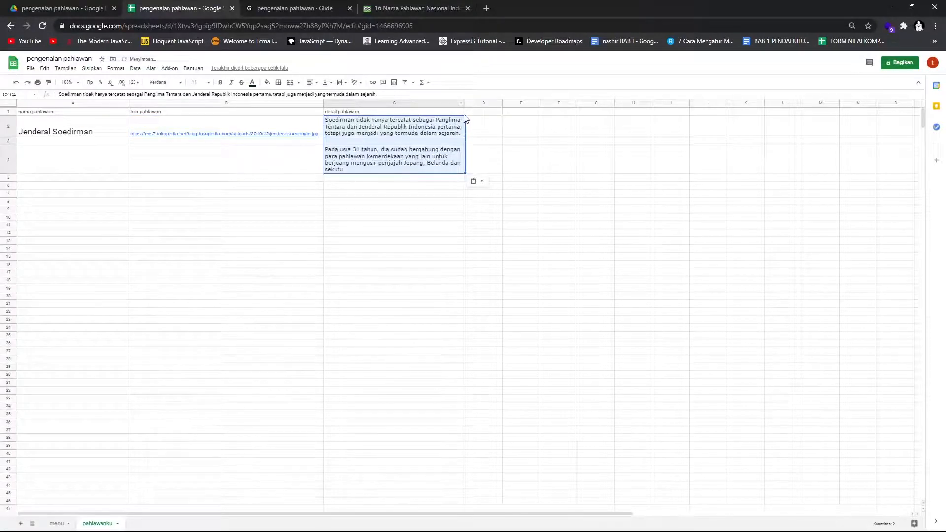
Step: Copy the whole "Pada usia 31 tahun" paragraph from C4 and append it to the end of the Soedirman text in C2
click(475, 136)
click(377, 166)
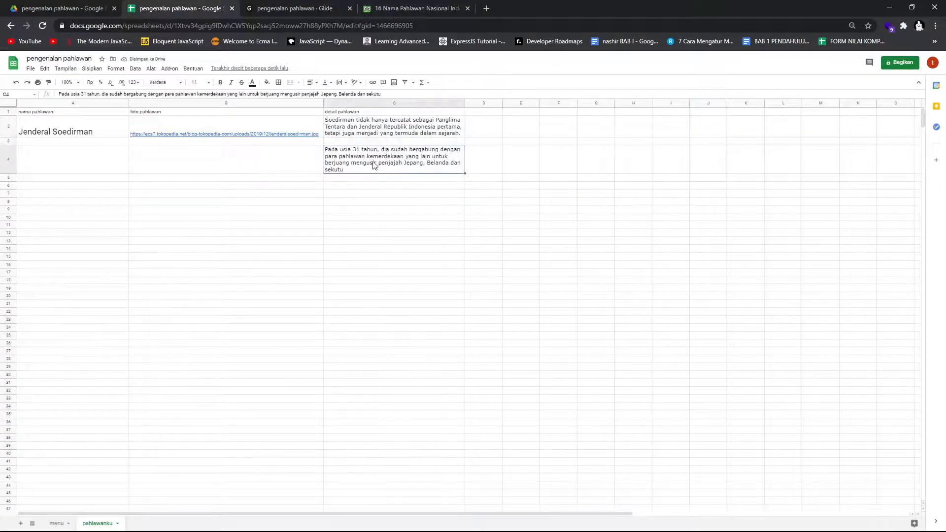
double_click(343, 169)
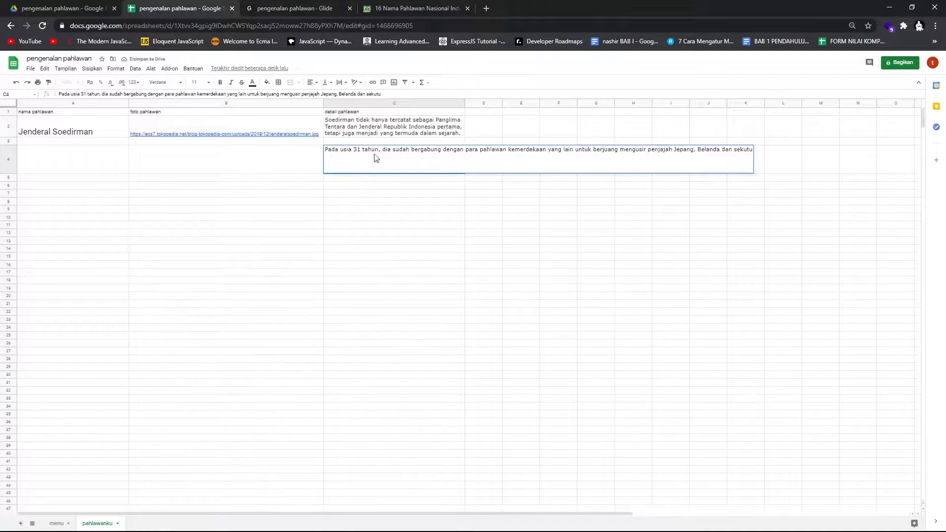
key(ctrl+a)
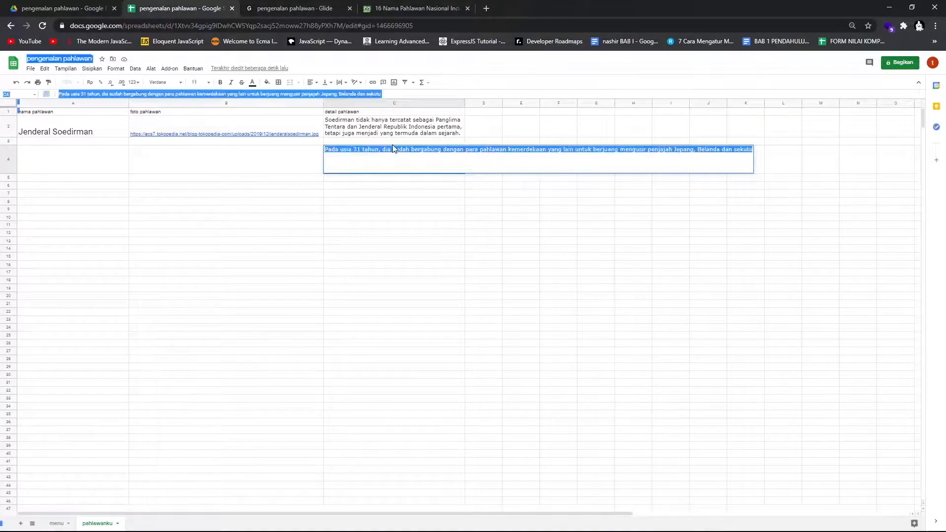
click(395, 148)
key(ctrl+a)
key(ctrl+c)
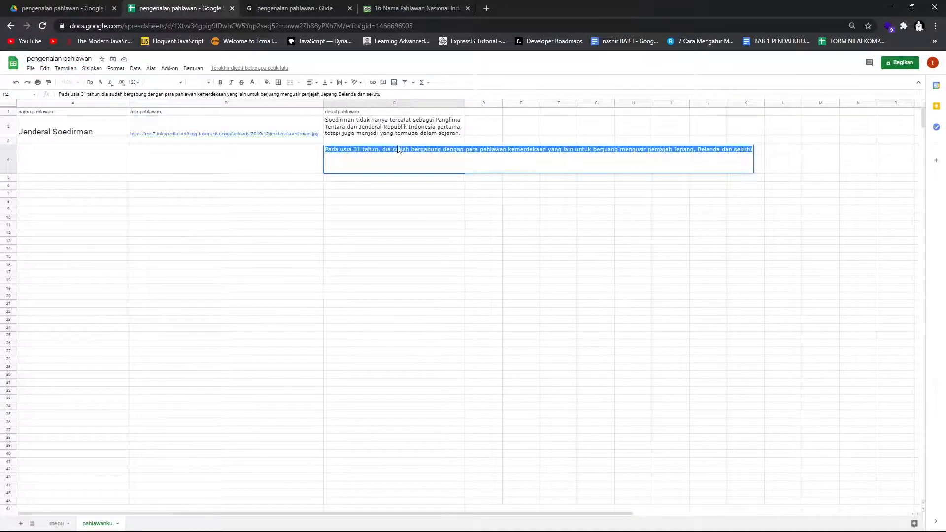
click(436, 134)
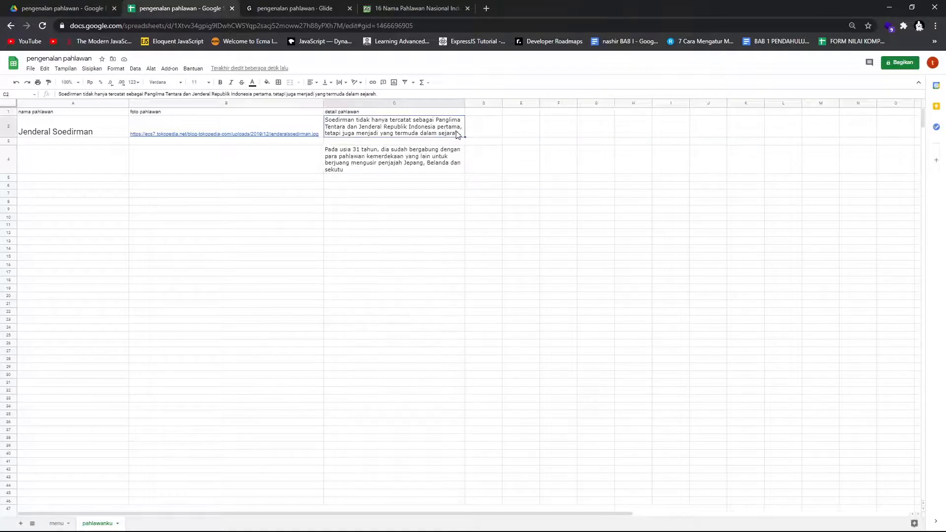
double_click(457, 135)
drag(663, 119, 784, 125)
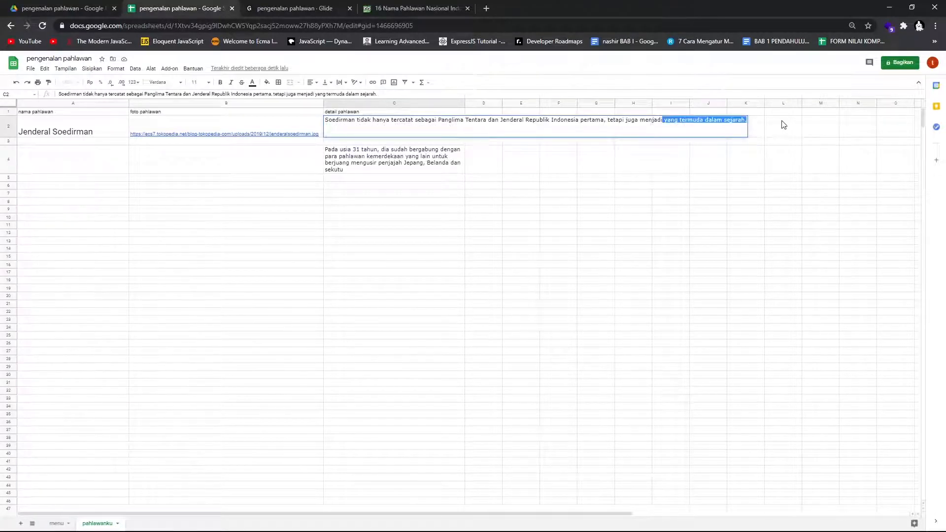
click(745, 120)
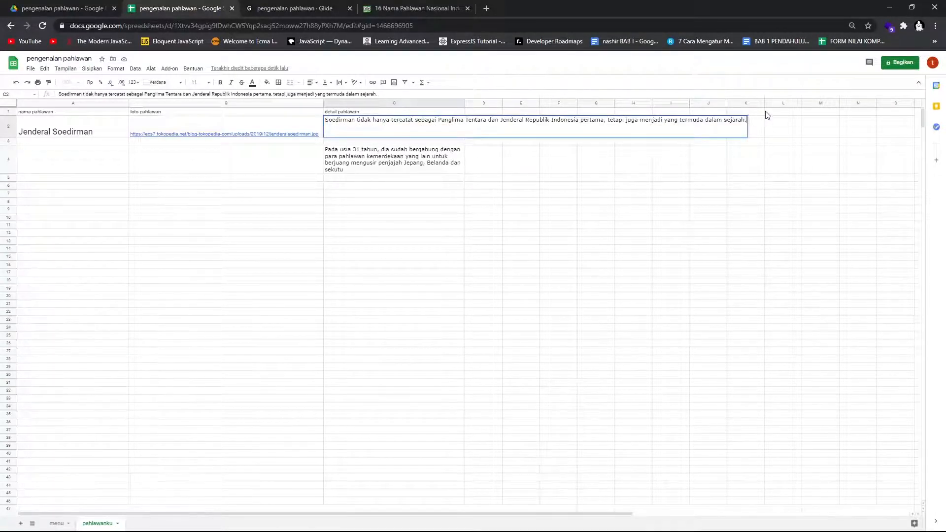
key(ctrl+v)
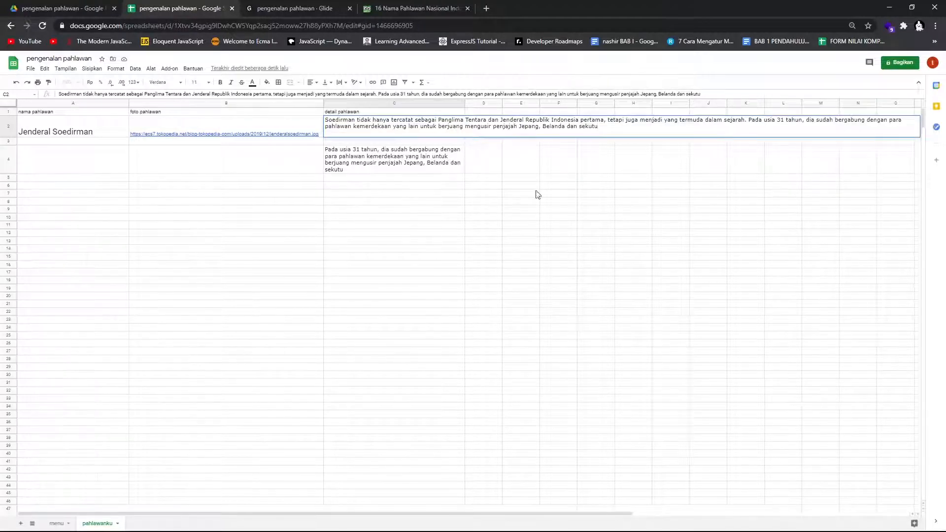
Step: Delete the duplicate paragraph from C4 of the pahlawanku sheet
click(374, 177)
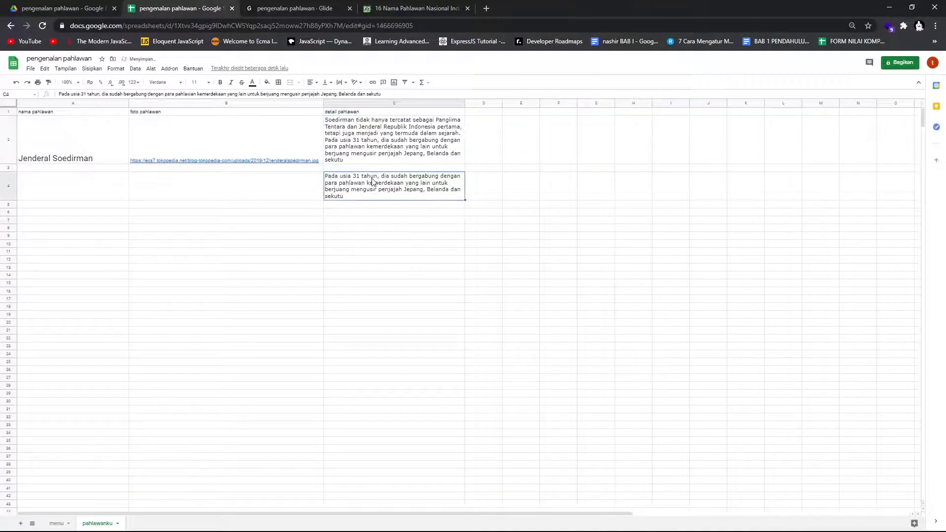
triple_click(373, 179)
key(BackSpace)
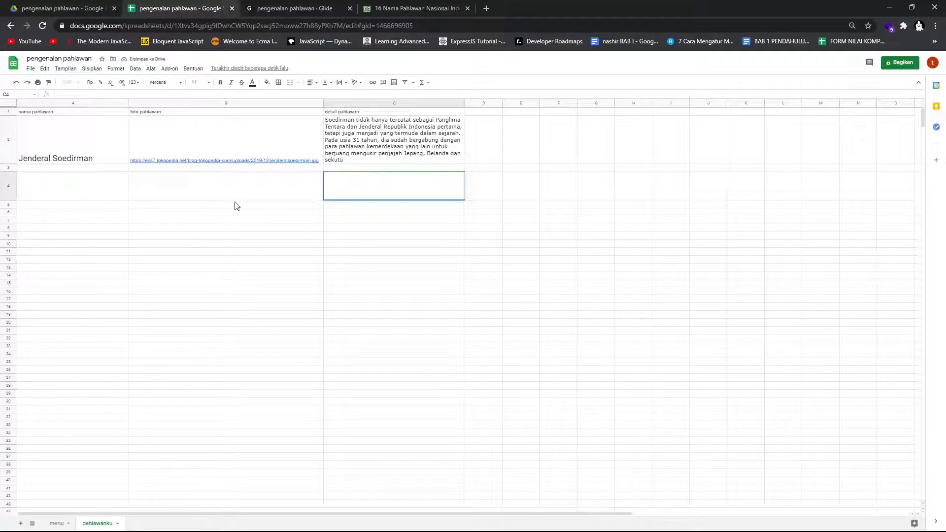
Step: Switch to the Glide project and examine the pahlawanku table in its data
click(237, 205)
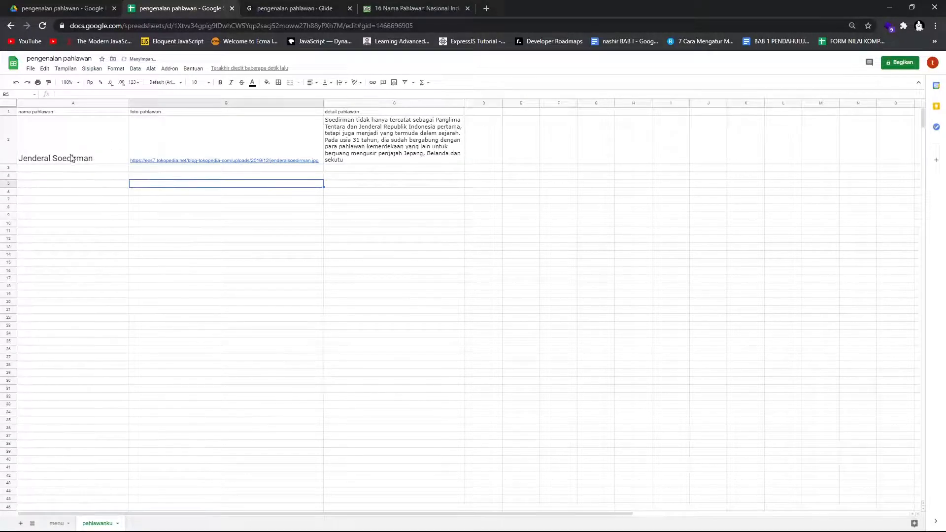
click(146, 216)
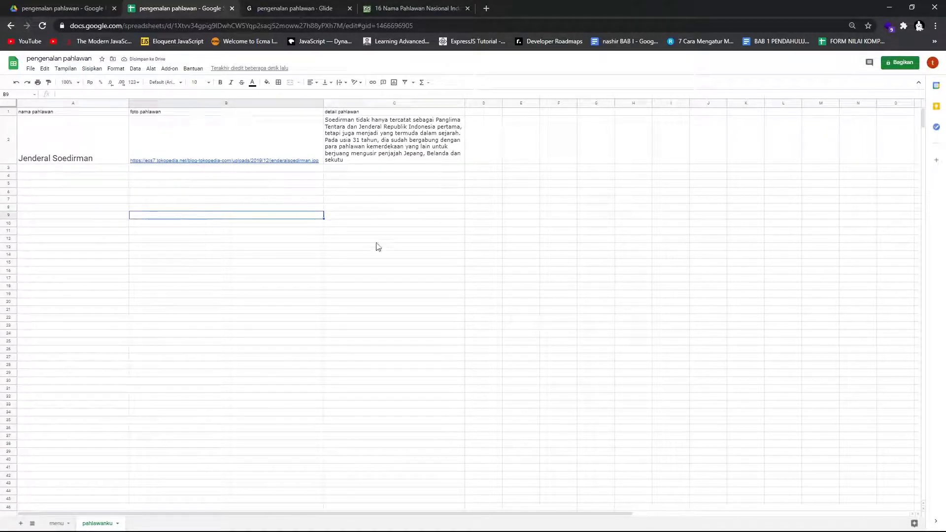
click(321, 11)
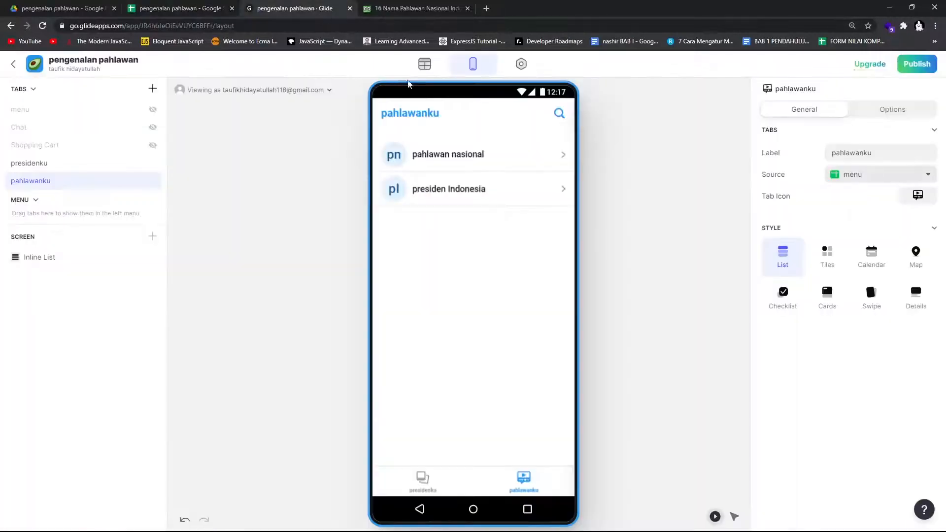
click(423, 65)
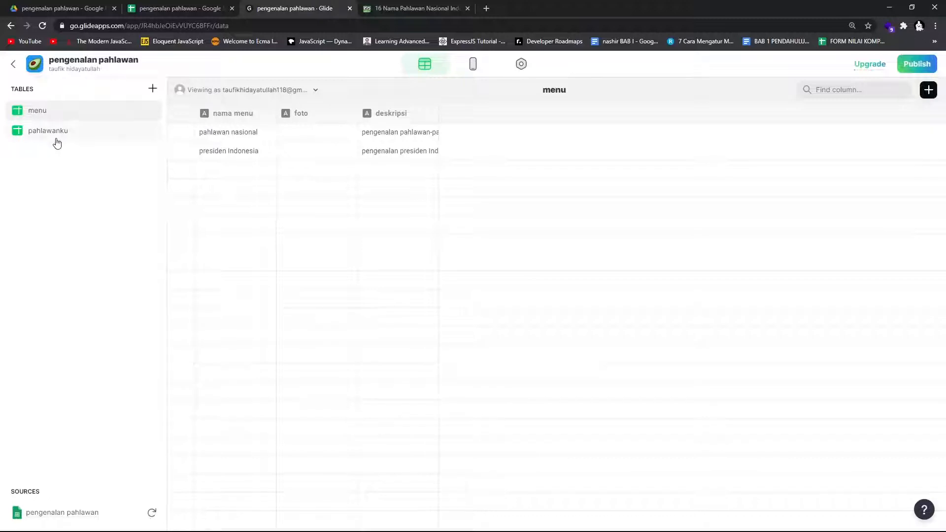
click(56, 136)
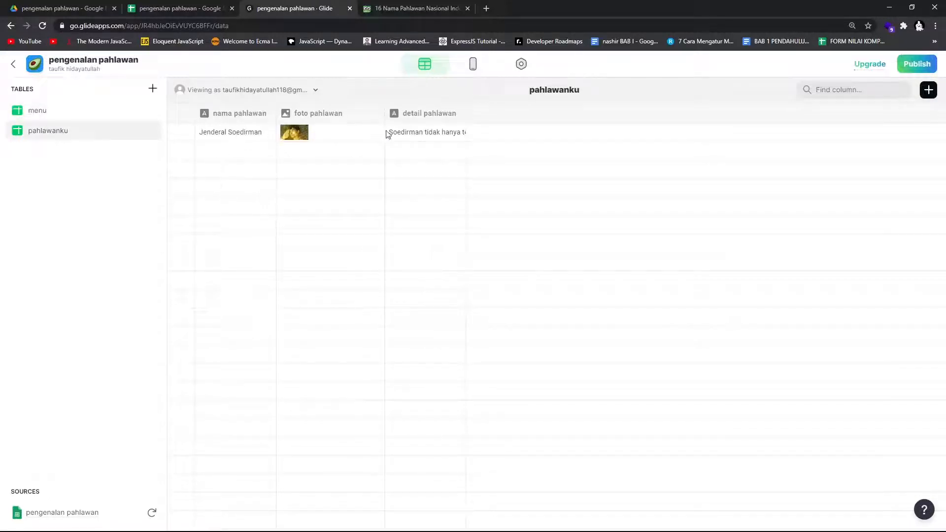
Step: Preview the pahlawan nasional and presiden Indonesia detail screens in the app layout, and return to the Google Sheets spreadsheet
click(473, 64)
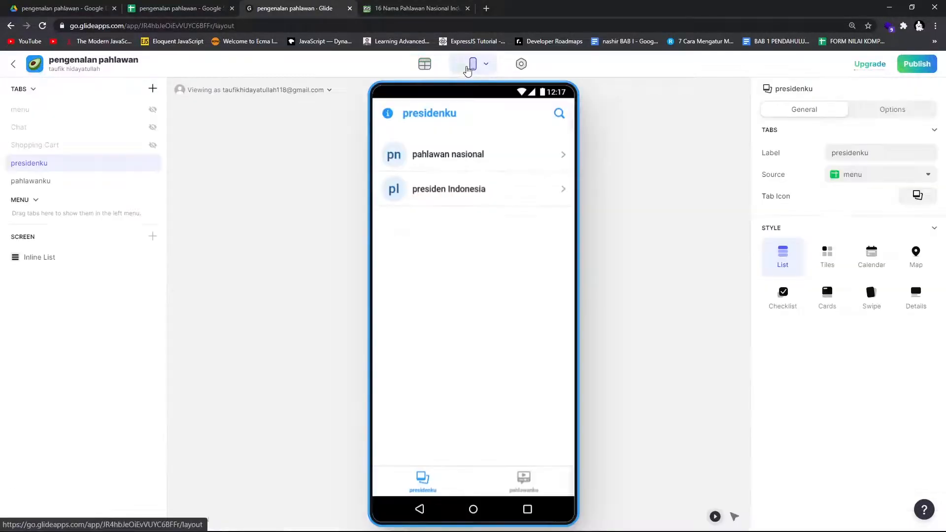
click(460, 157)
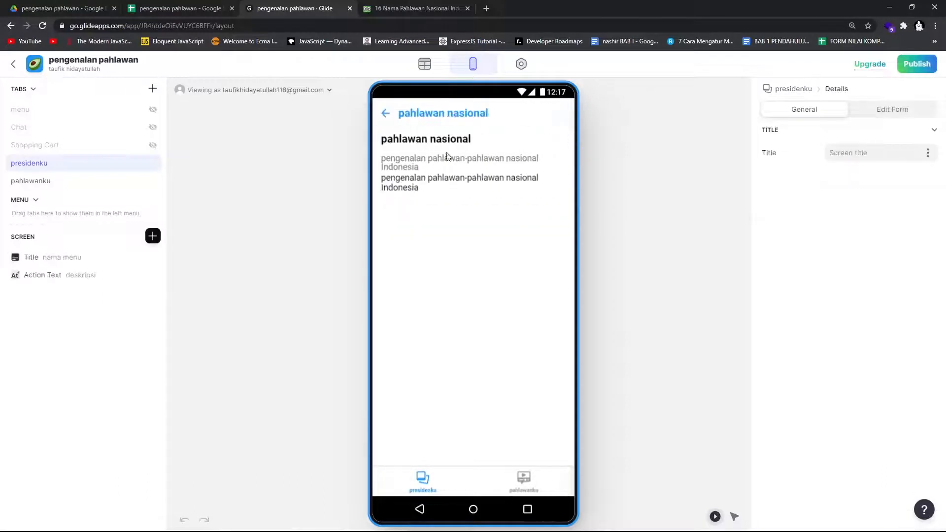
click(394, 114)
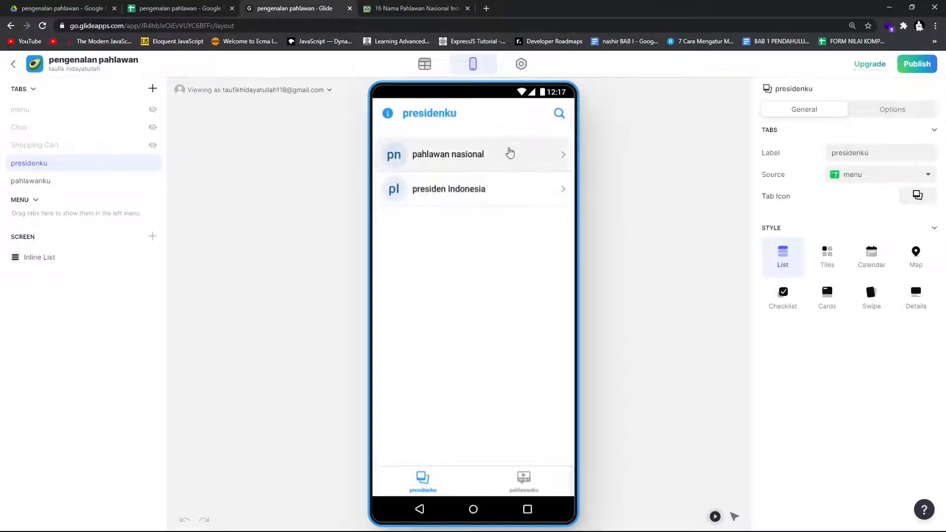
click(455, 190)
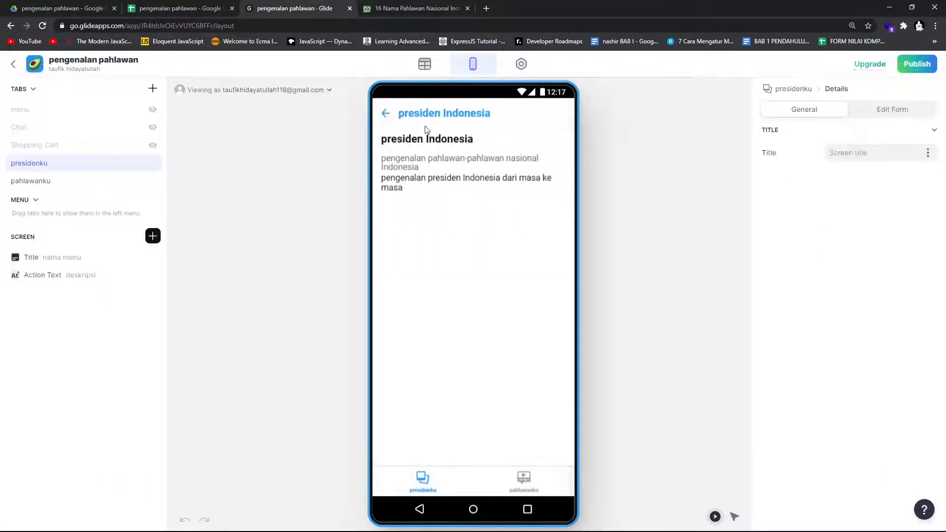
click(386, 113)
click(424, 160)
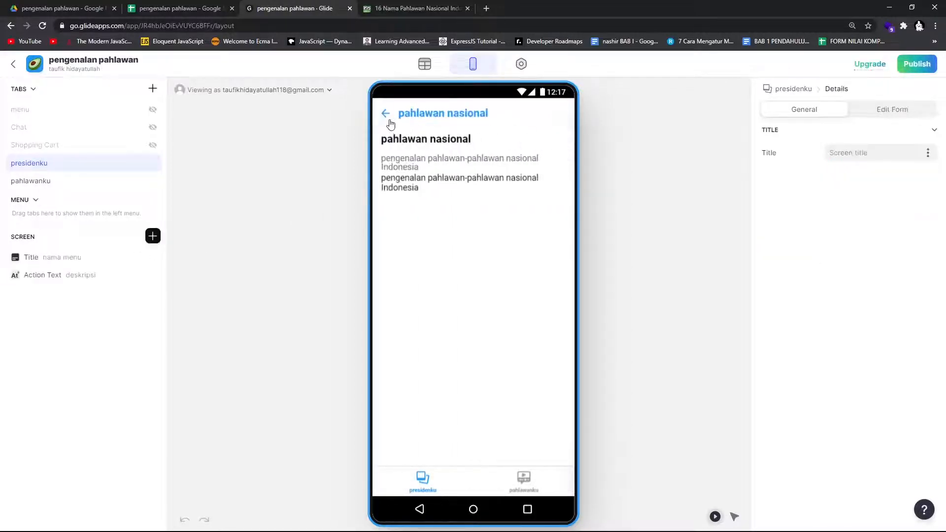
click(386, 114)
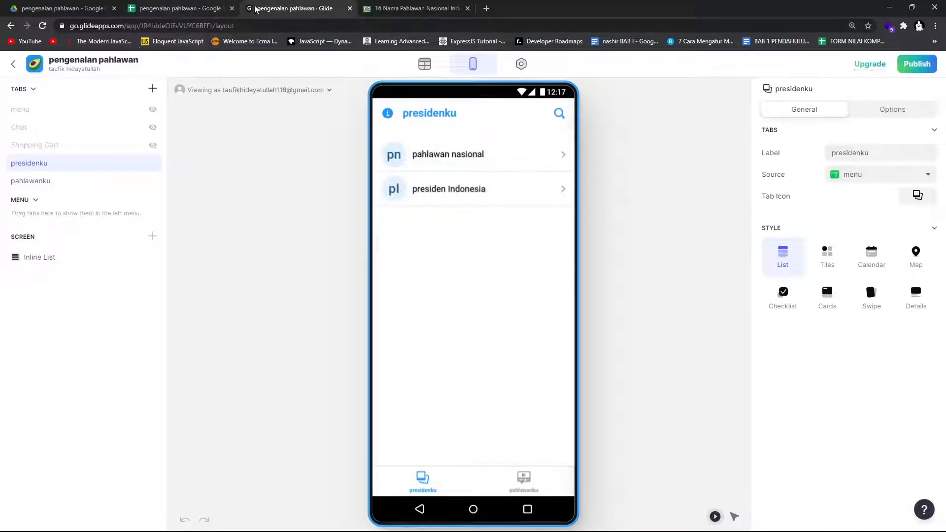
click(191, 9)
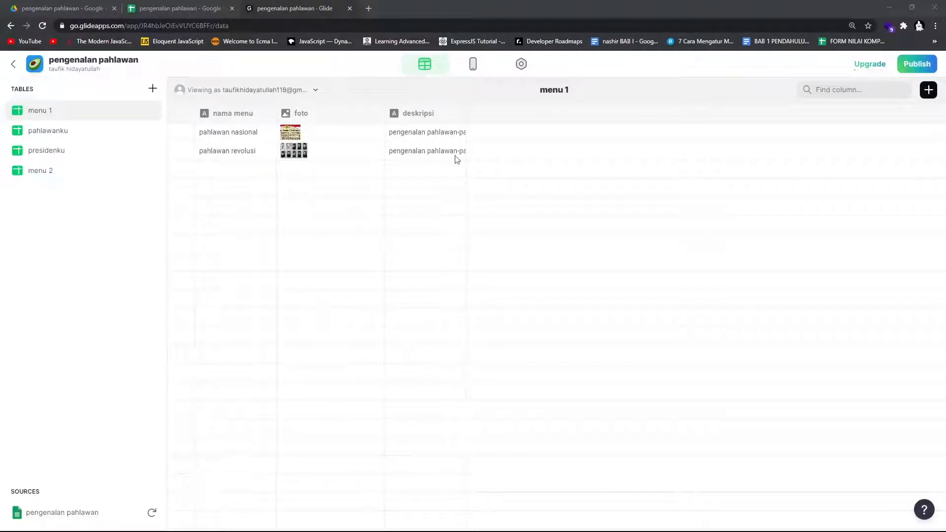
Step: Review the names, photos and descriptions in the menu 1 and menu 2 tables in Glide, with a brief look at pahlawanku
click(63, 132)
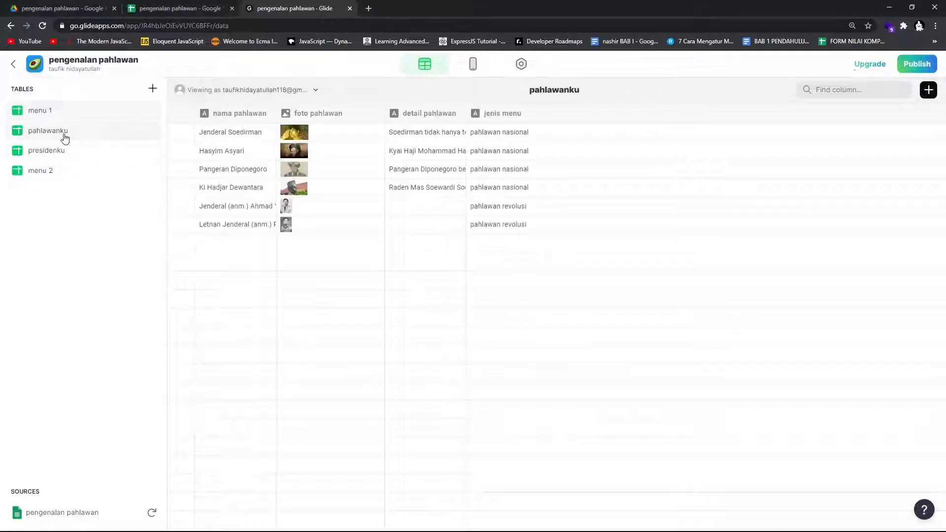
click(46, 116)
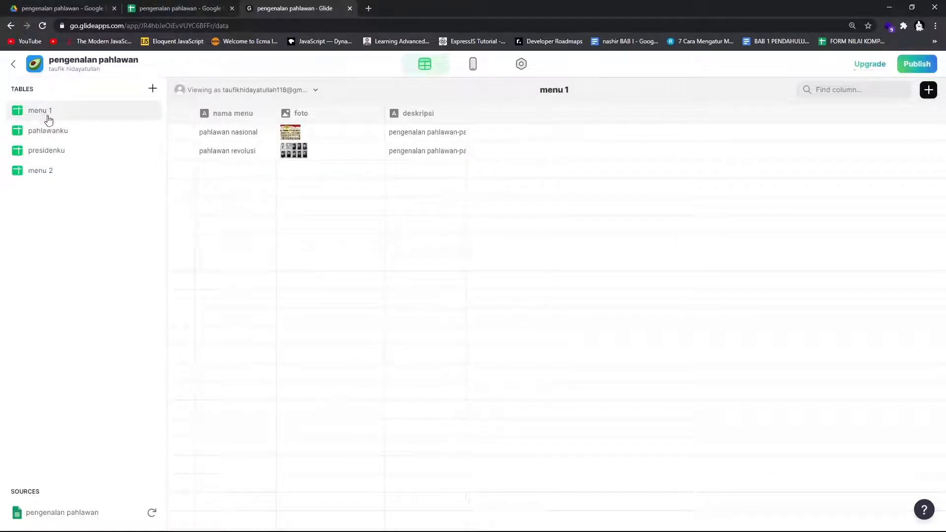
double_click(42, 115)
click(48, 174)
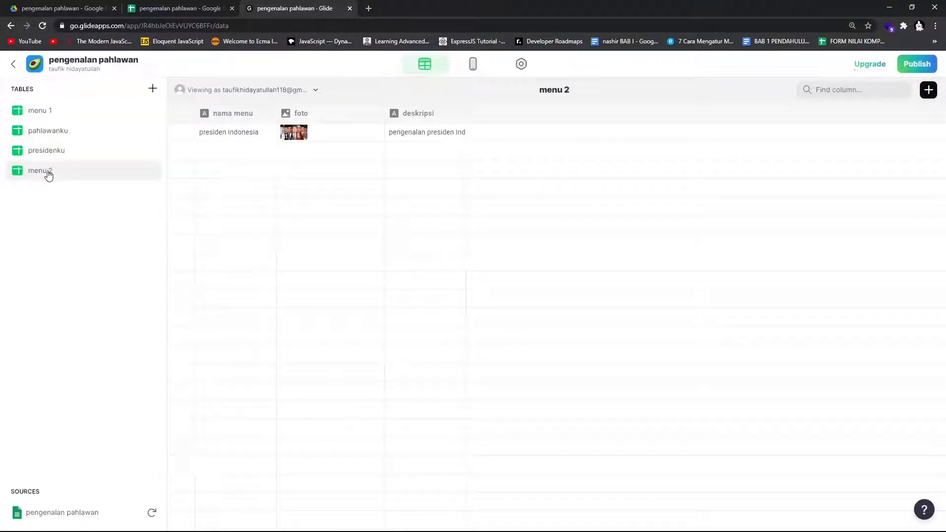
click(43, 115)
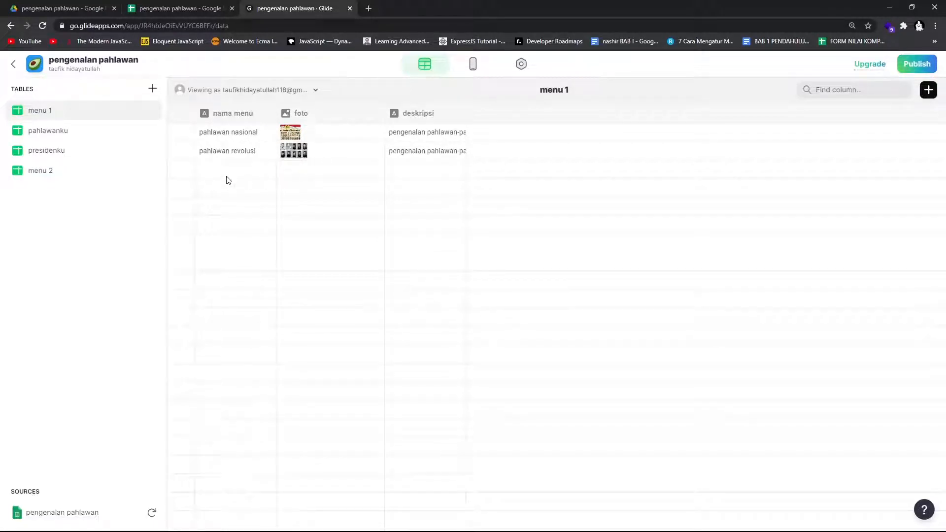
click(48, 173)
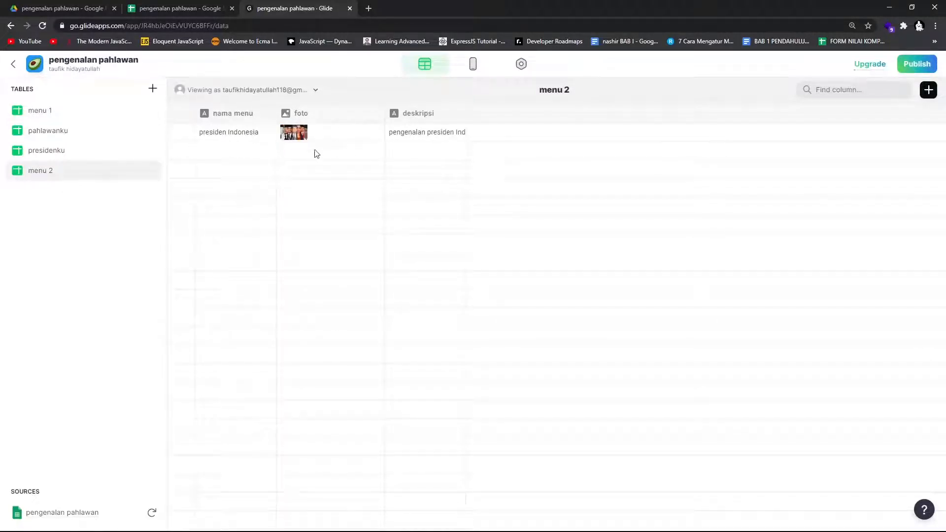
click(49, 111)
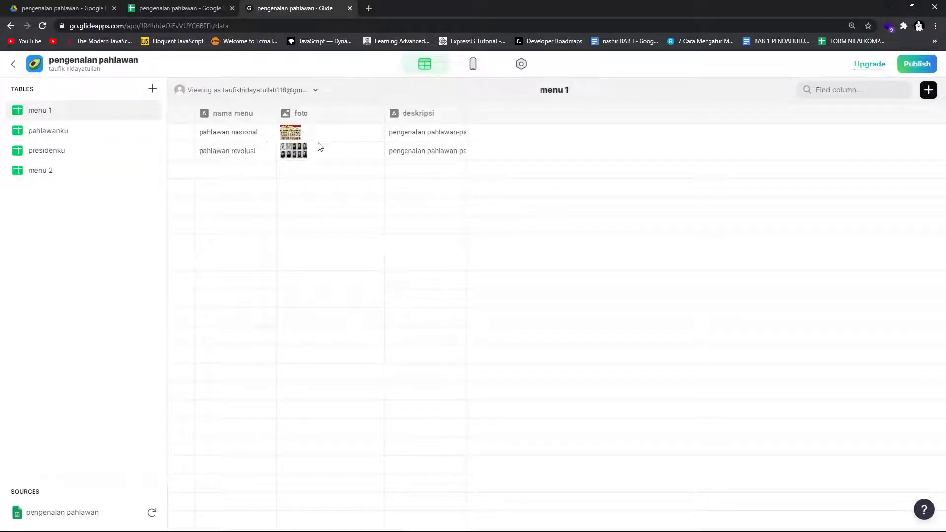
click(55, 174)
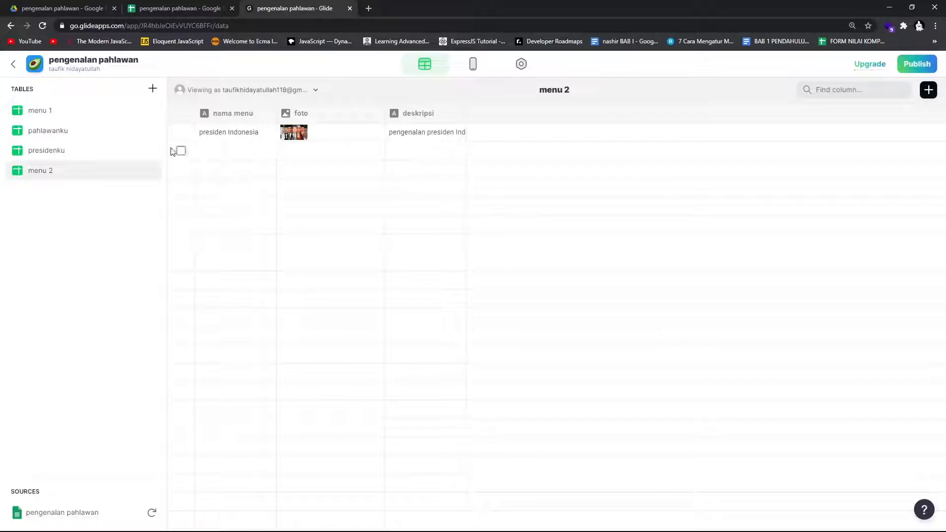
Step: Examine the pahlawanku and presidenku tables, comparing the jenis menu column with the menu names in menu 1
click(50, 132)
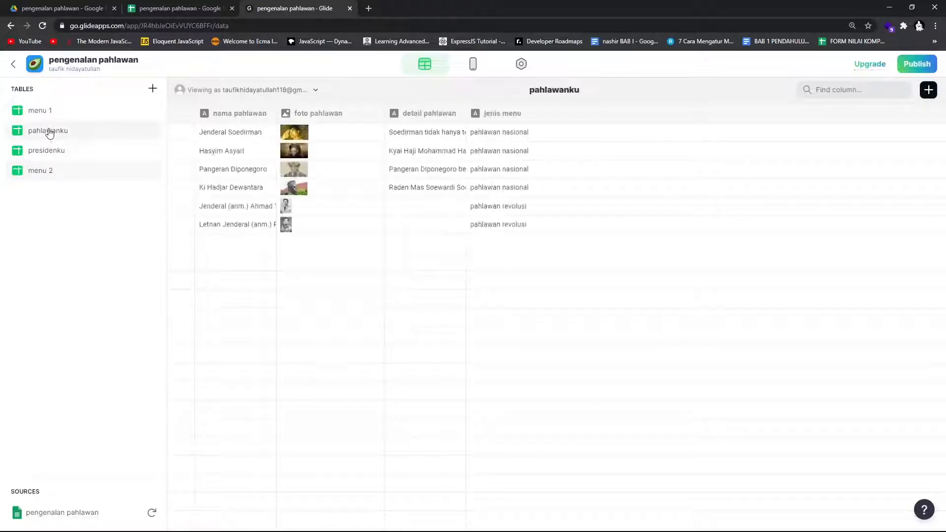
click(47, 152)
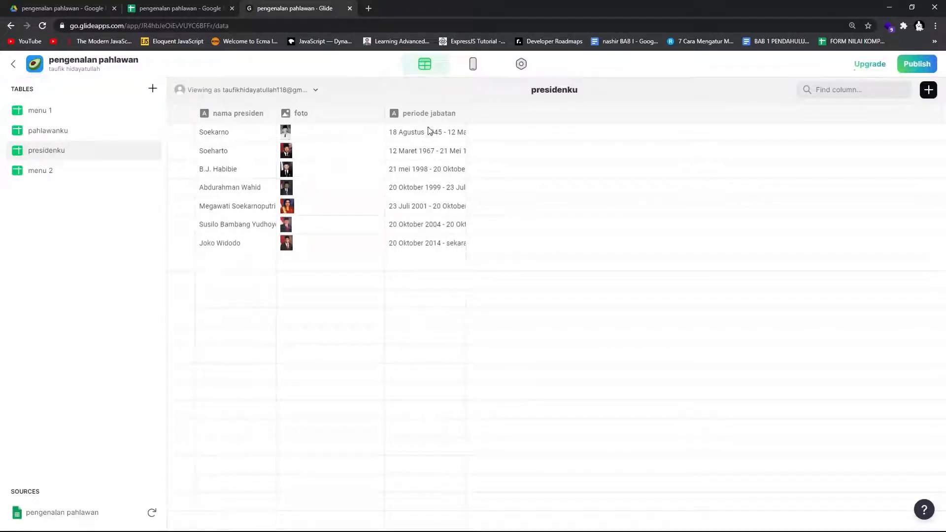
click(82, 132)
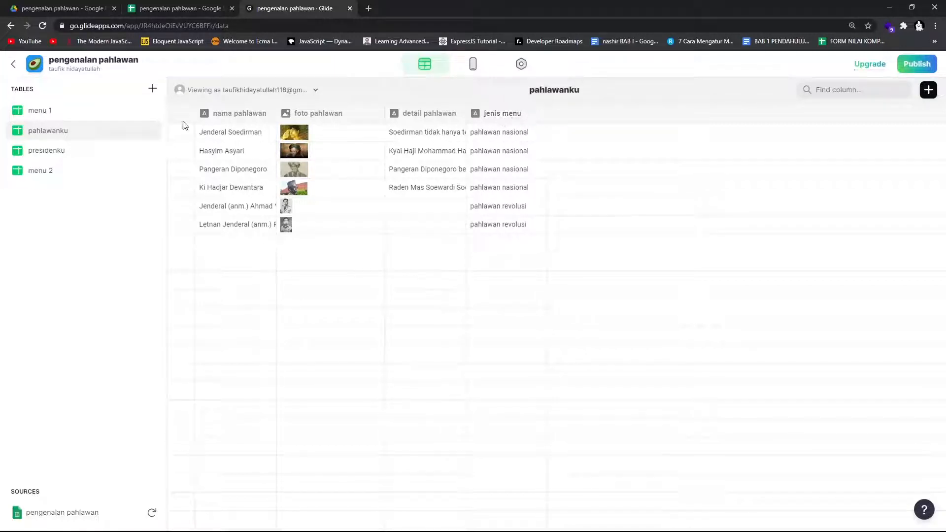
click(50, 113)
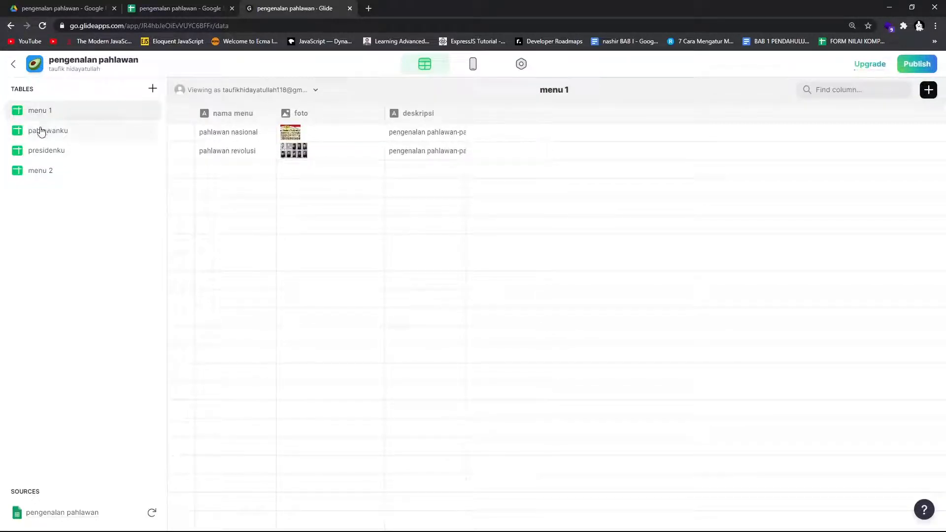
click(42, 132)
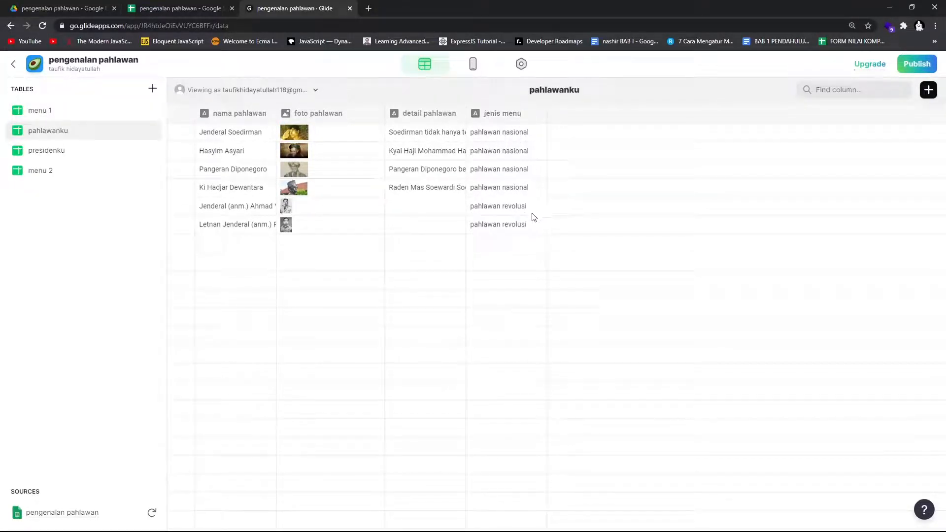
click(44, 108)
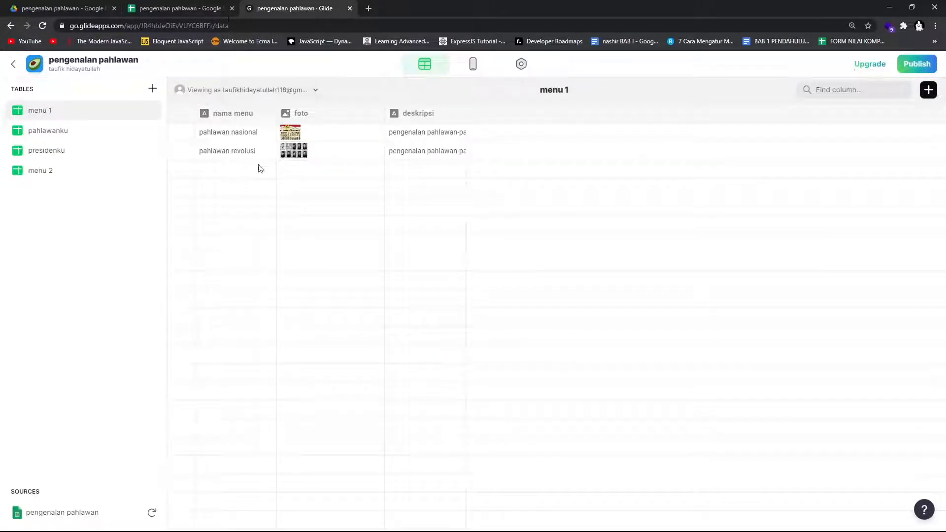
click(52, 130)
click(54, 151)
Step: Switch to the Google Sheets spreadsheet and inspect the foto pahlawan image links, also checking the project's Drive folder
click(147, 9)
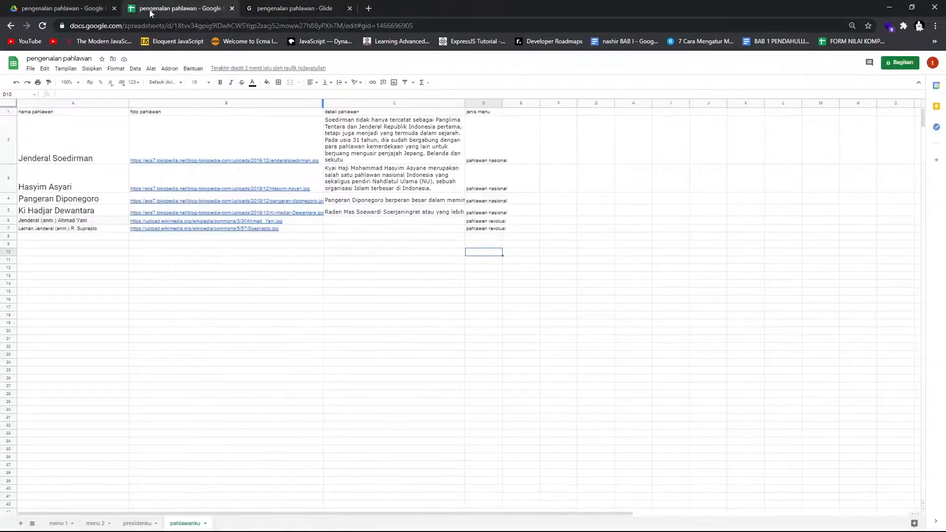
click(199, 190)
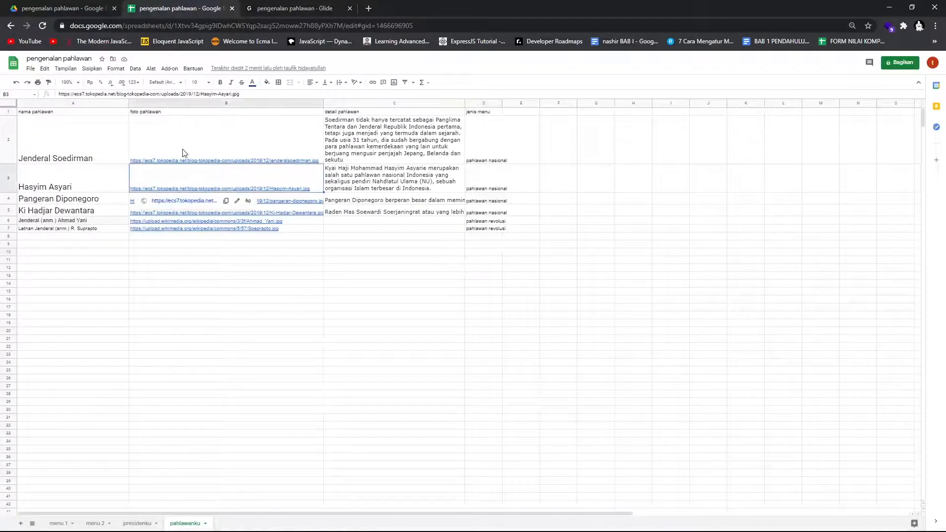
click(176, 163)
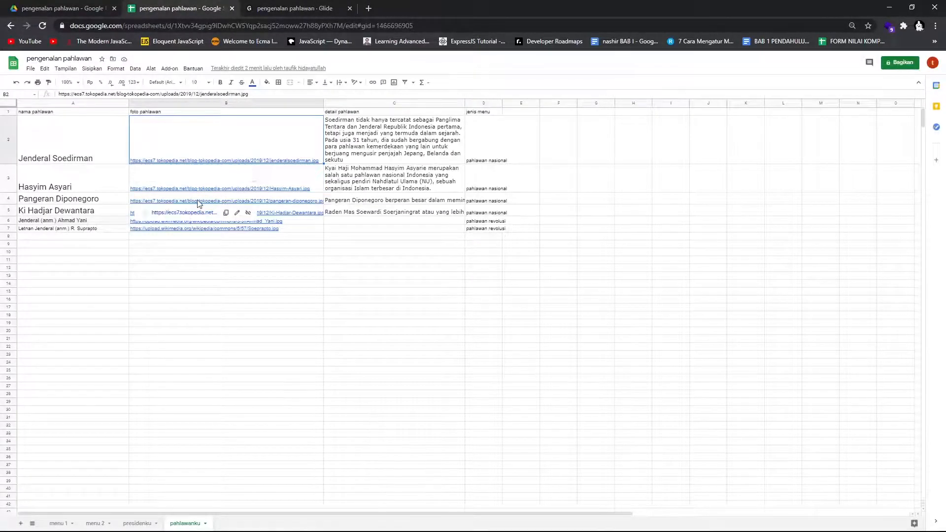
click(146, 229)
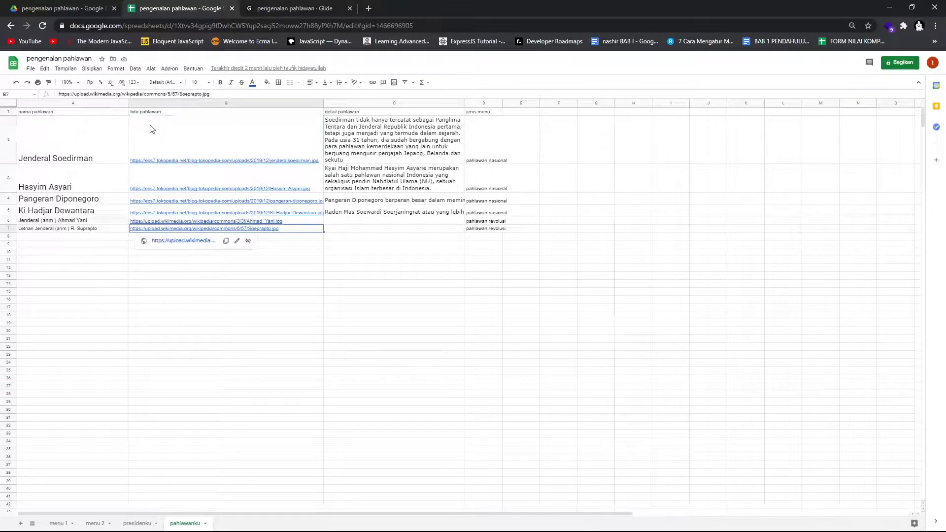
mouse_move(161, 165)
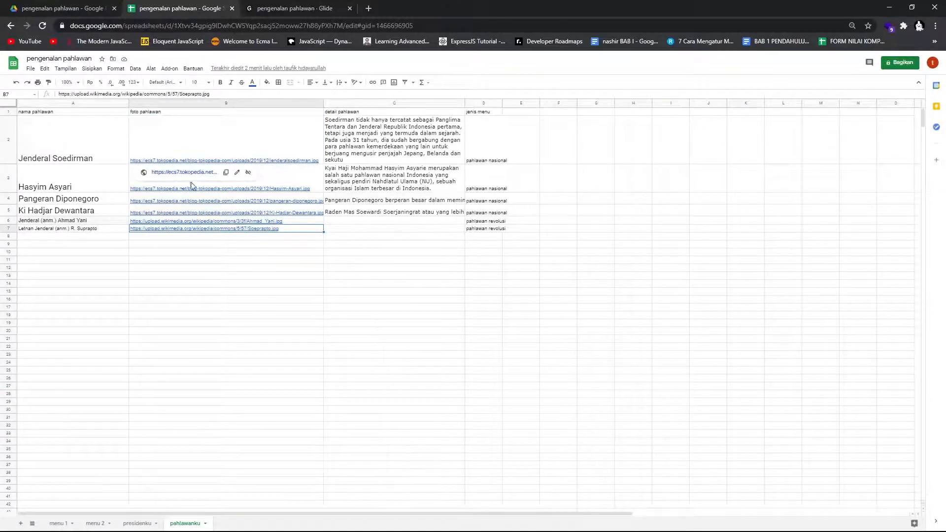
click(189, 163)
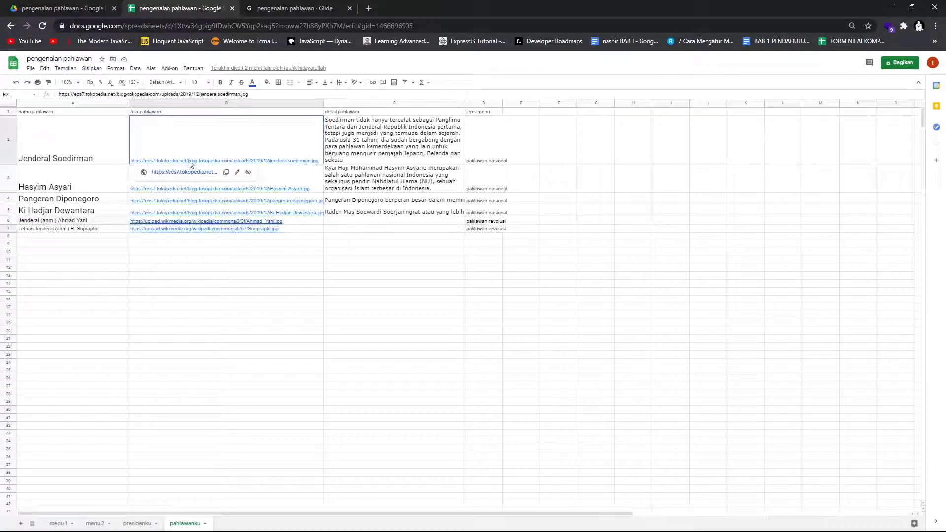
click(56, 10)
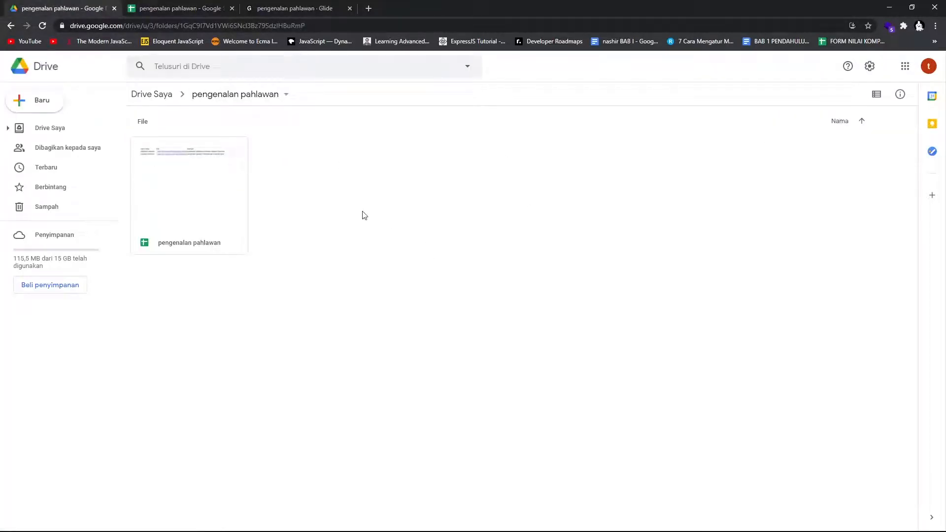
click(207, 8)
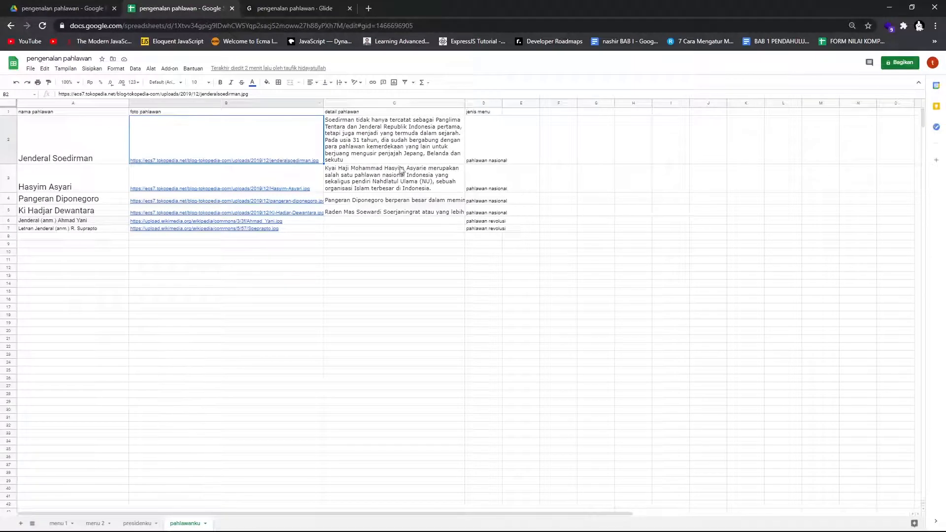
Step: Switch back to the Glide project and open its app layout editor
click(284, 9)
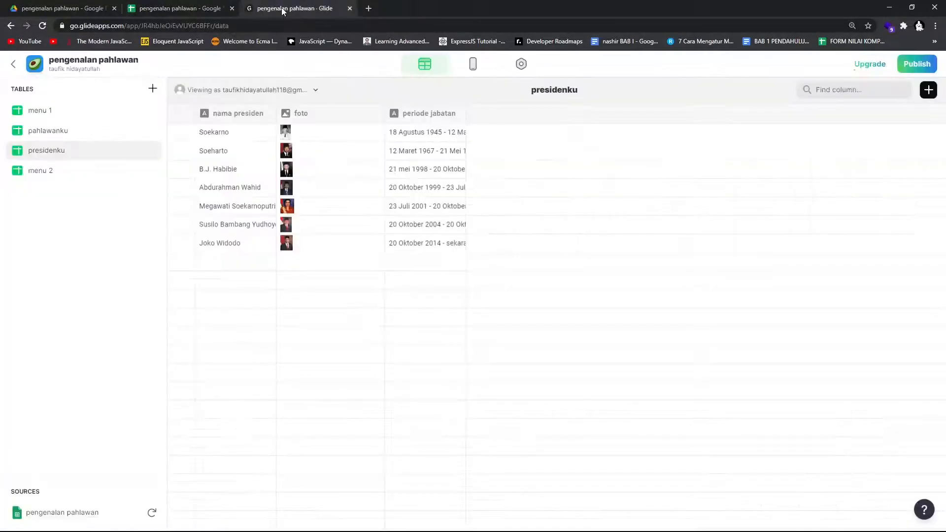
click(471, 69)
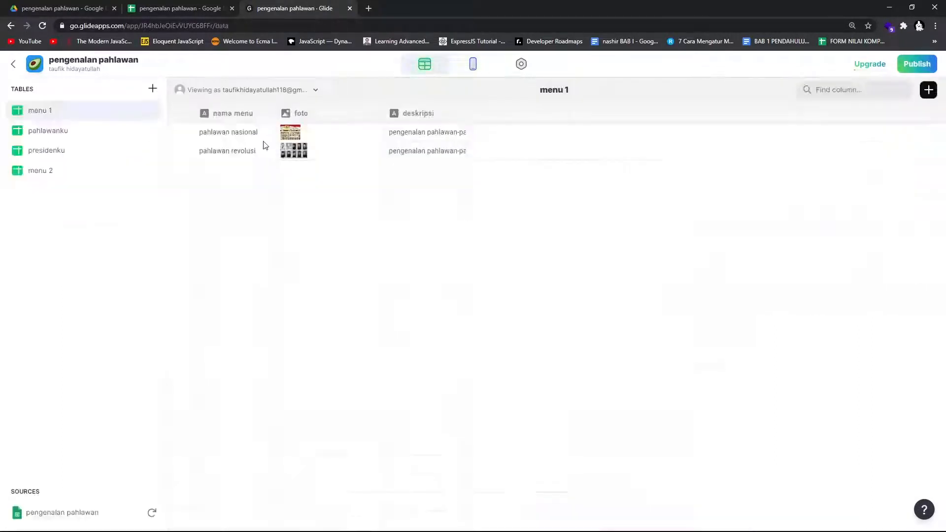
Step: Review the pahlawanku, presidenku, menu 1 and menu 2 tables in the project's data
click(425, 64)
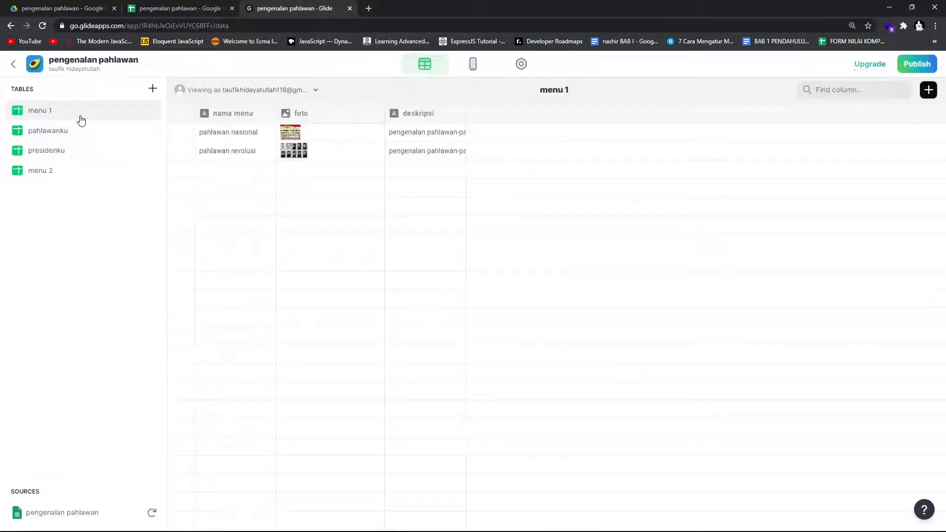
click(70, 138)
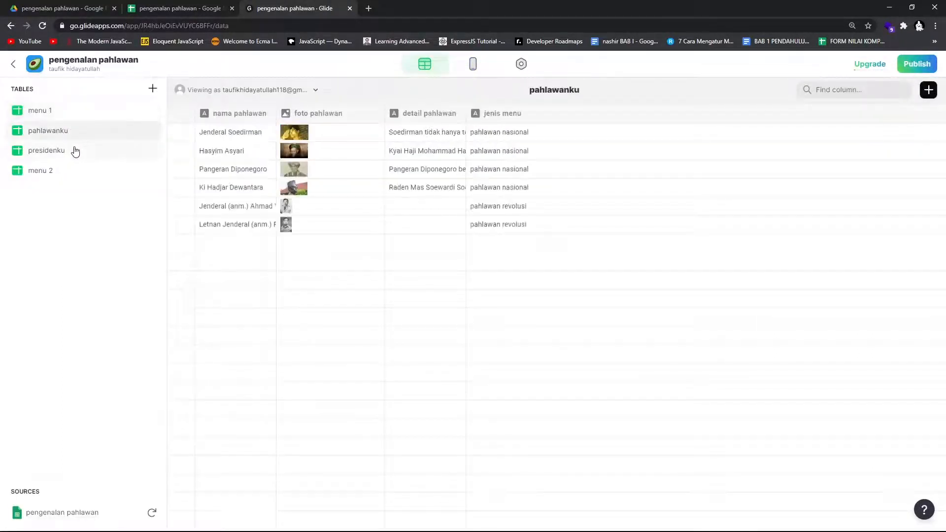
click(71, 152)
click(58, 109)
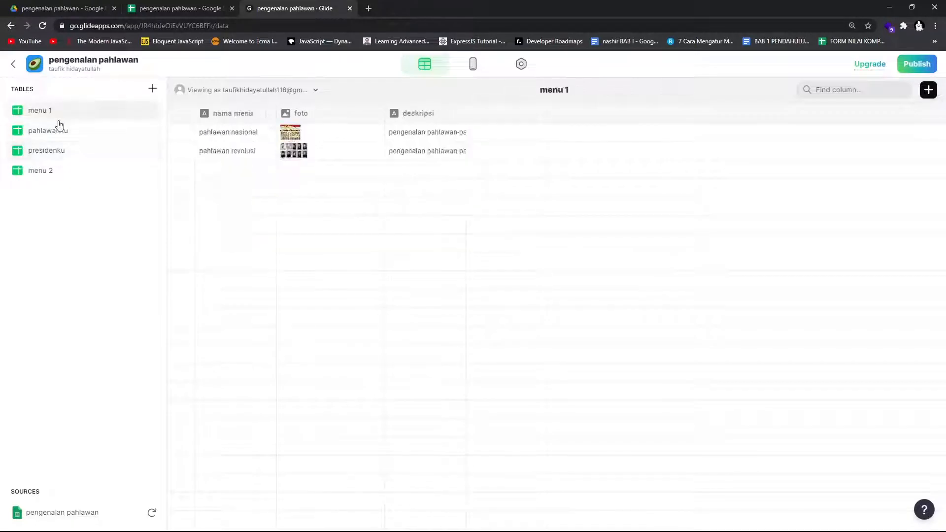
click(58, 168)
Step: Compare the presidenku and pahlawanku tabs in the app layout preview
click(474, 63)
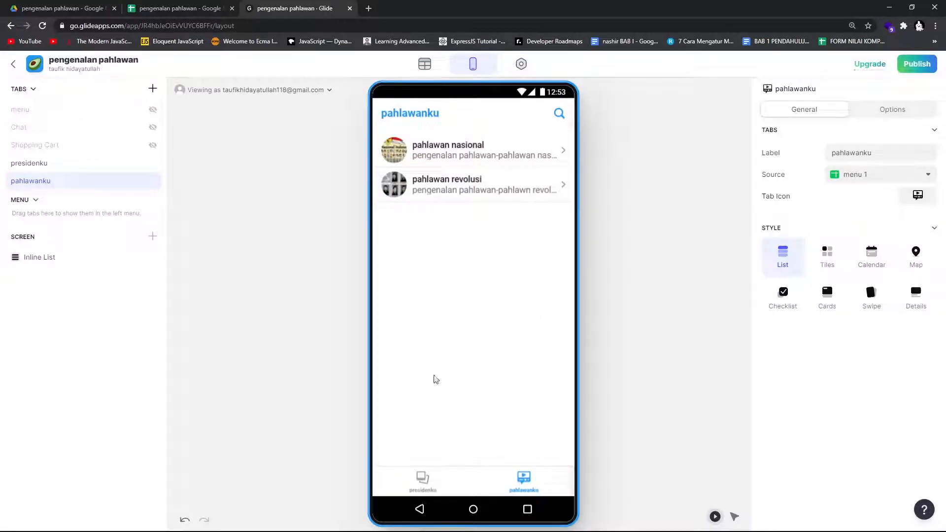
click(427, 482)
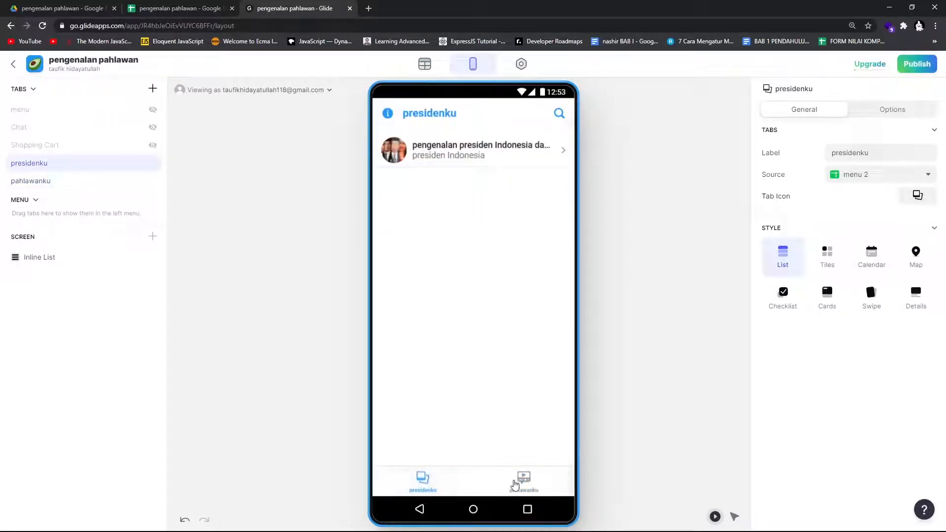
click(515, 485)
click(425, 483)
click(524, 482)
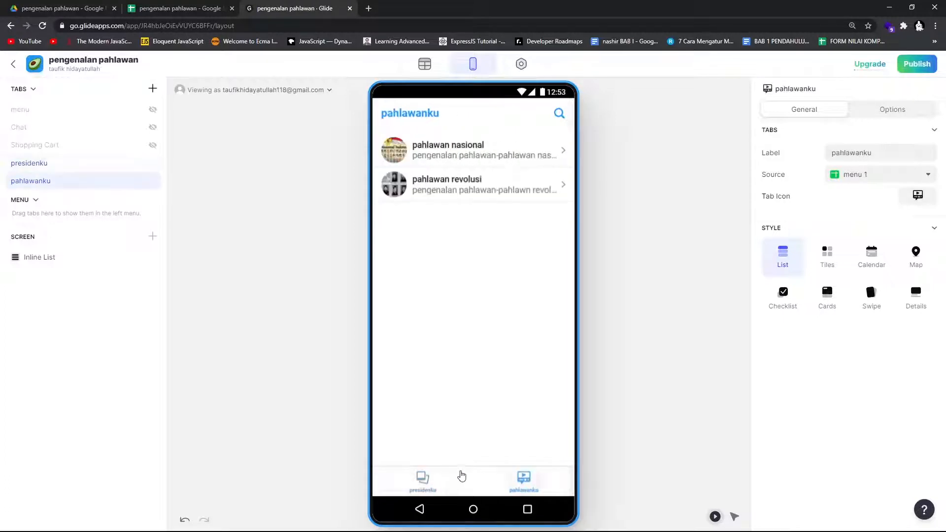
click(418, 478)
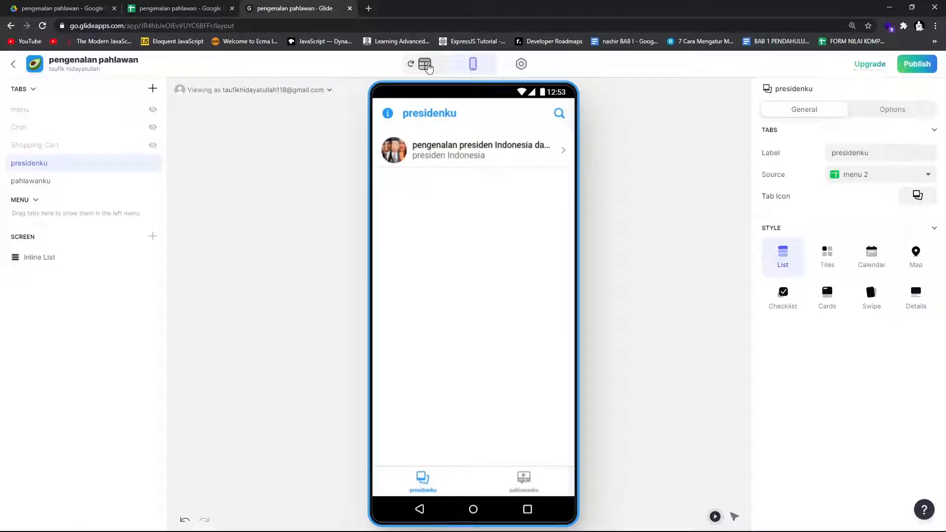
Step: Check the presidenku table's data, switching briefly to the Google Sheets spreadsheet and back to the Glide project
click(426, 64)
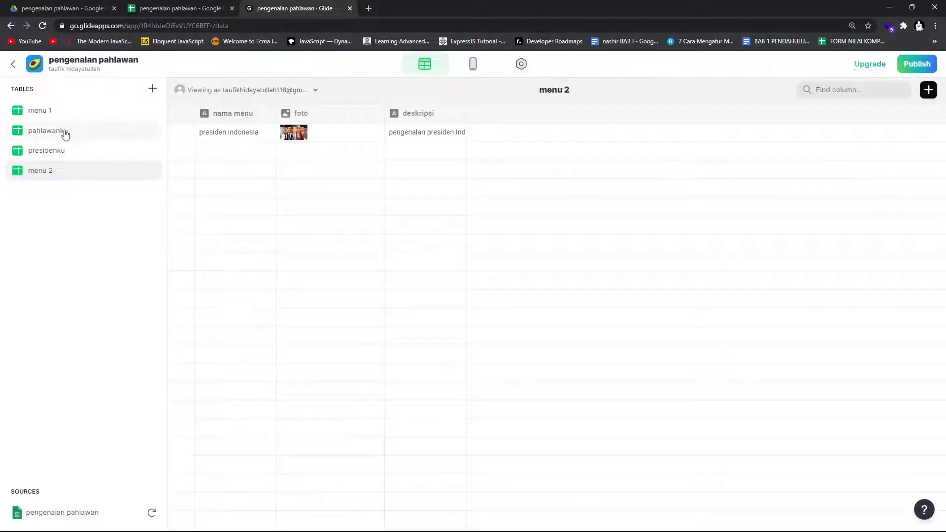
click(56, 151)
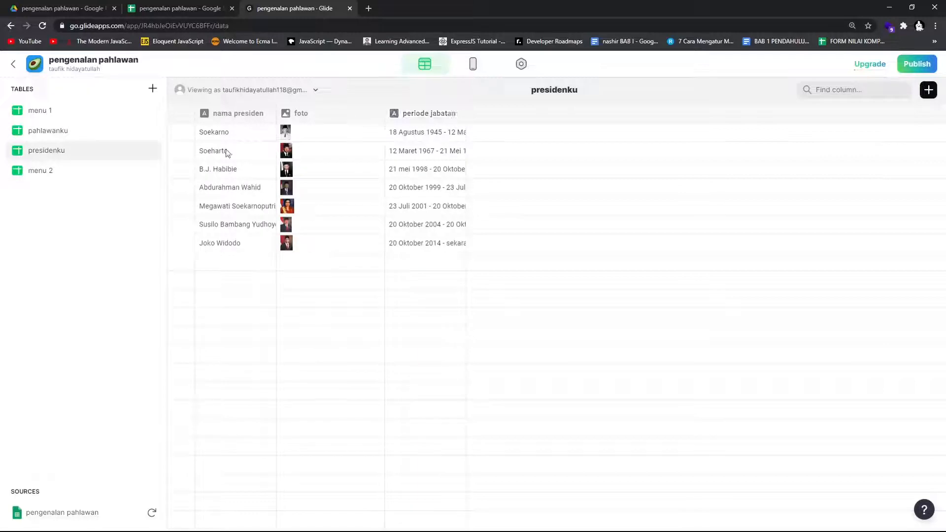
click(185, 13)
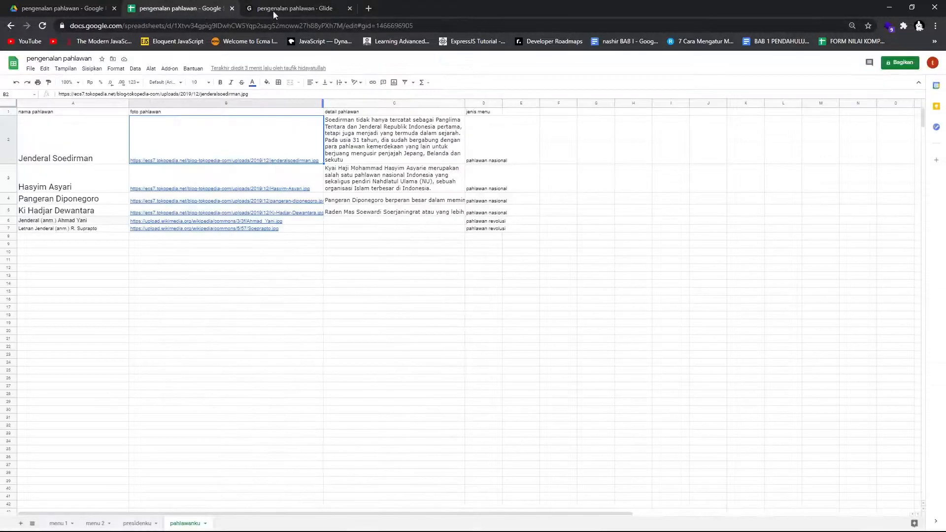
click(273, 11)
Step: Preview the details screen of the presiden Indonesia item in the presidenku tab and return to its list
click(473, 63)
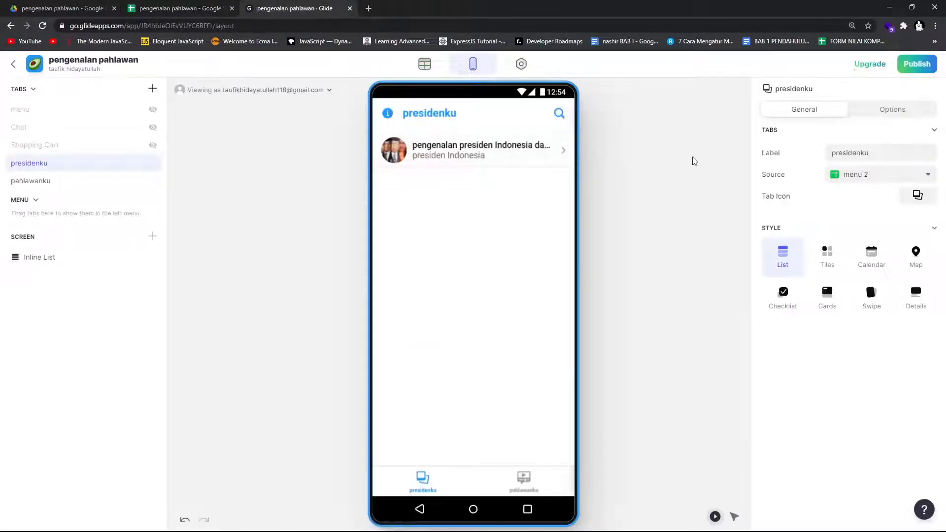
click(532, 149)
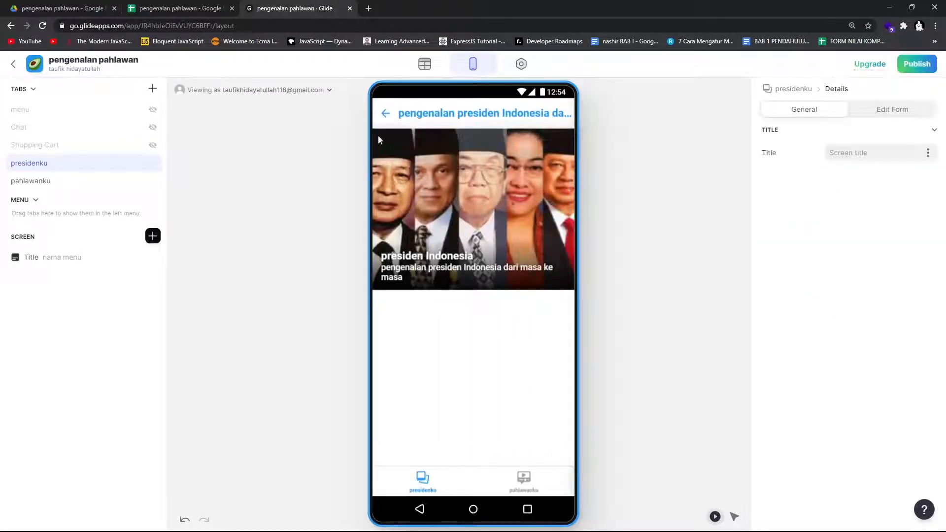
click(385, 113)
click(470, 154)
click(390, 114)
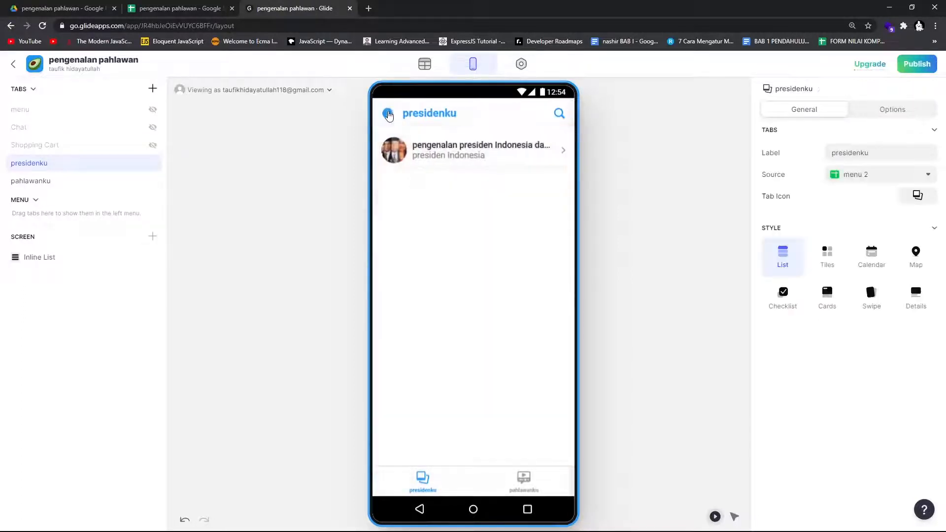
click(495, 149)
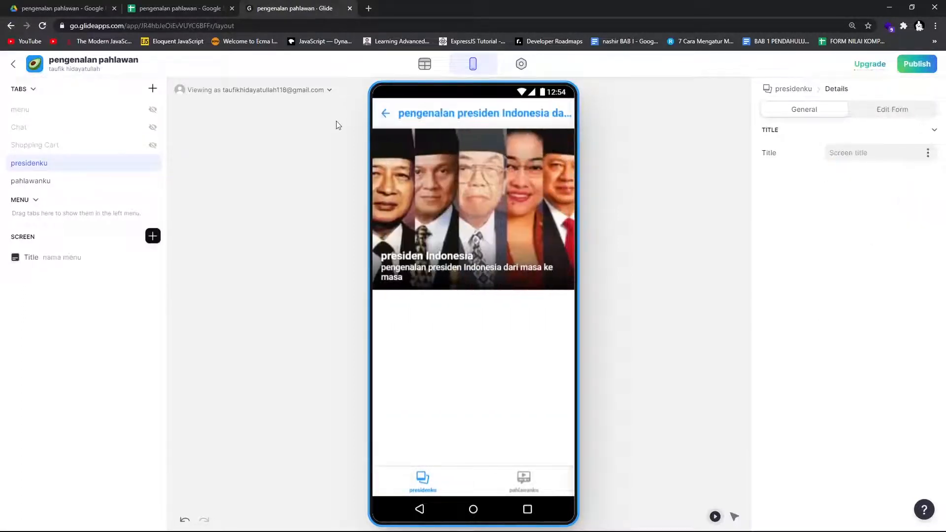
click(385, 115)
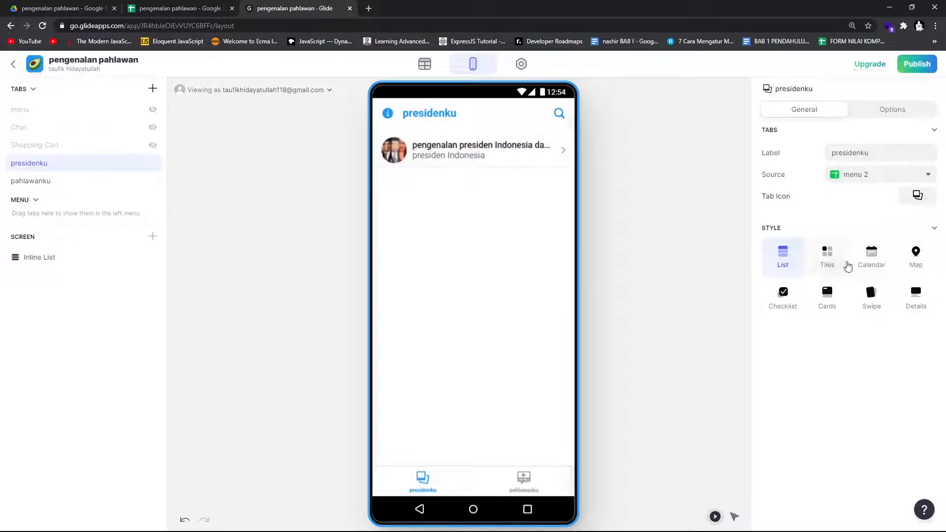
Step: Display the presidenku tab's list as Cards, with no title column and deskripsi as the details
click(830, 264)
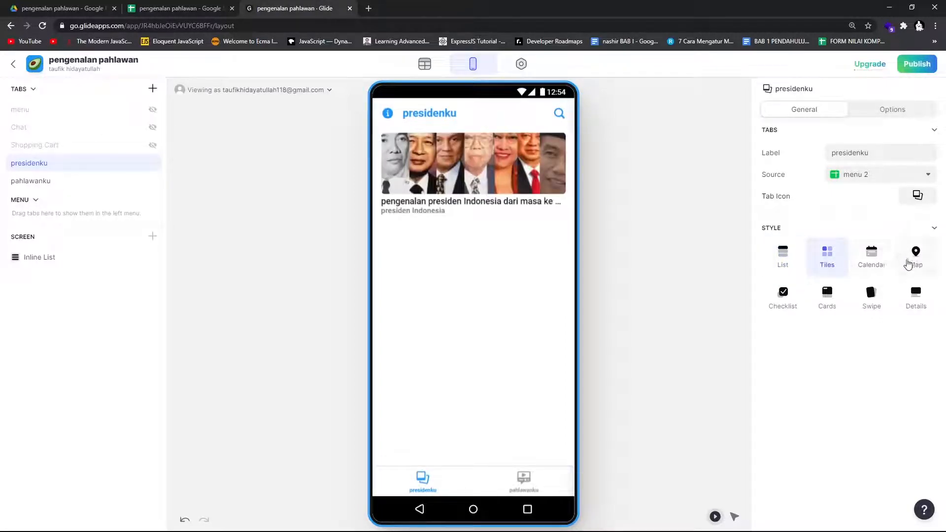
click(826, 296)
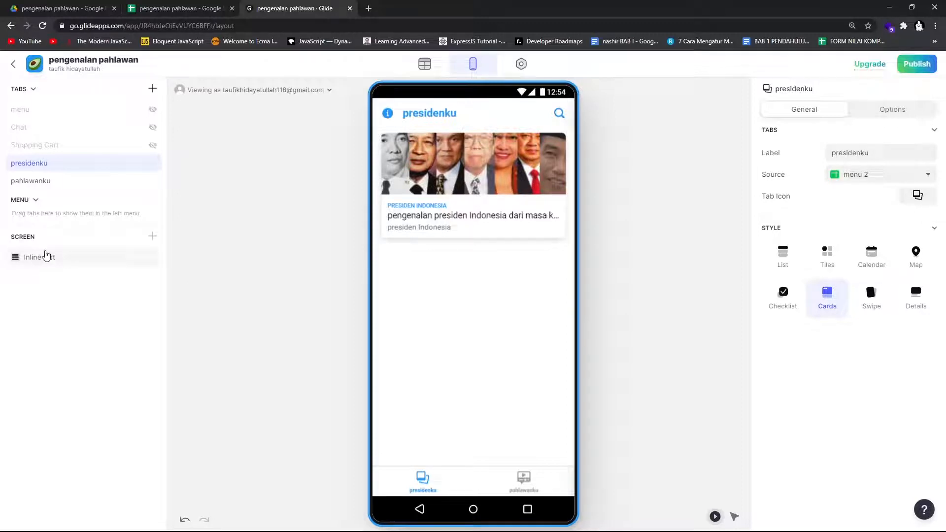
click(49, 264)
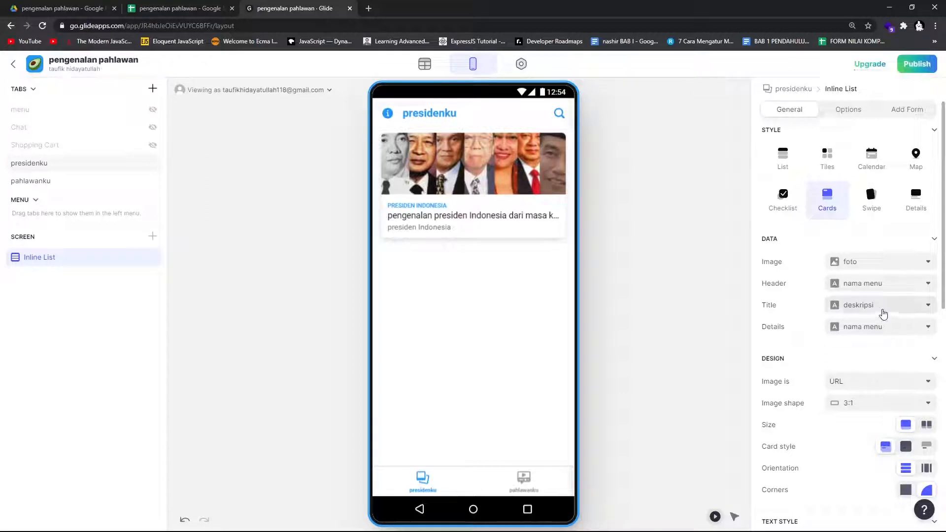
click(886, 308)
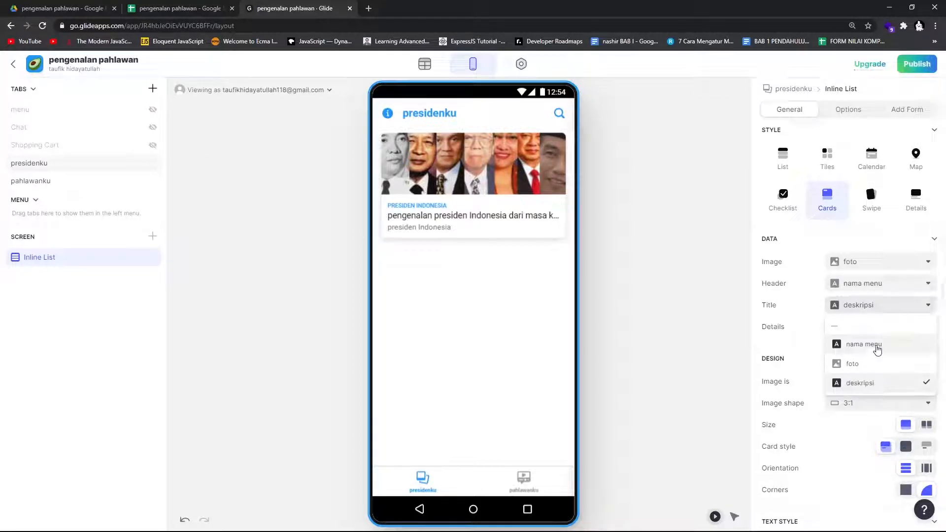
click(877, 345)
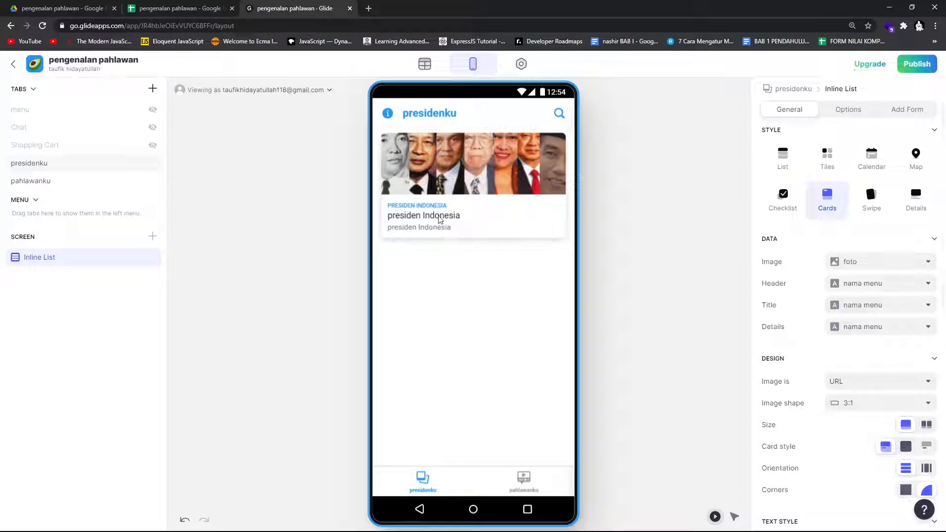
click(863, 303)
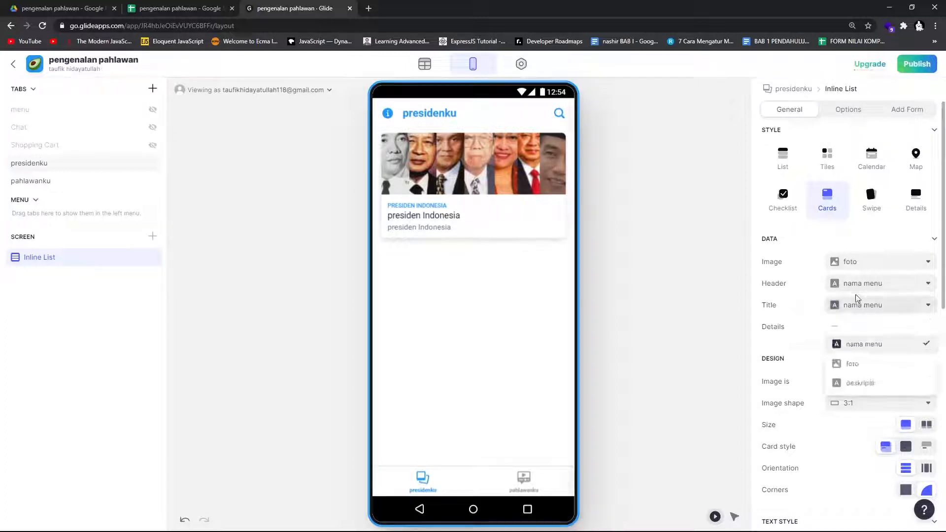
click(849, 324)
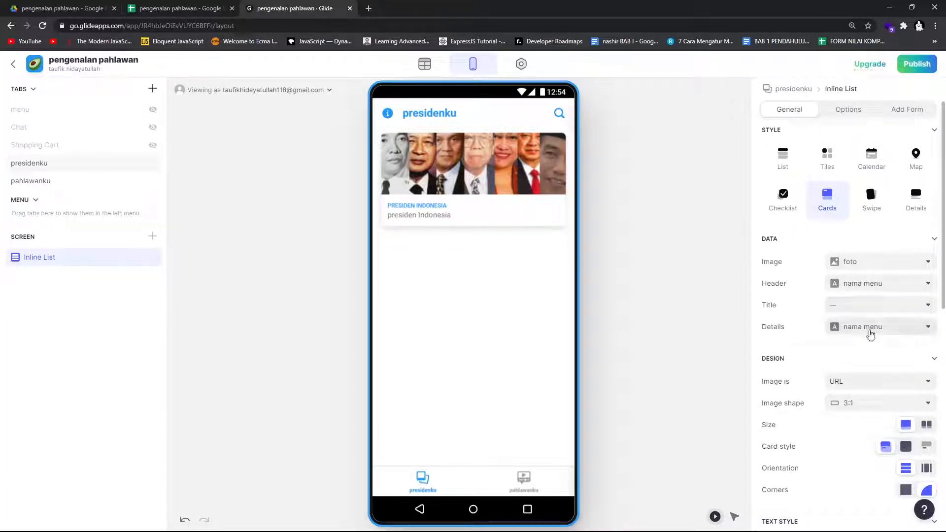
click(869, 326)
click(859, 405)
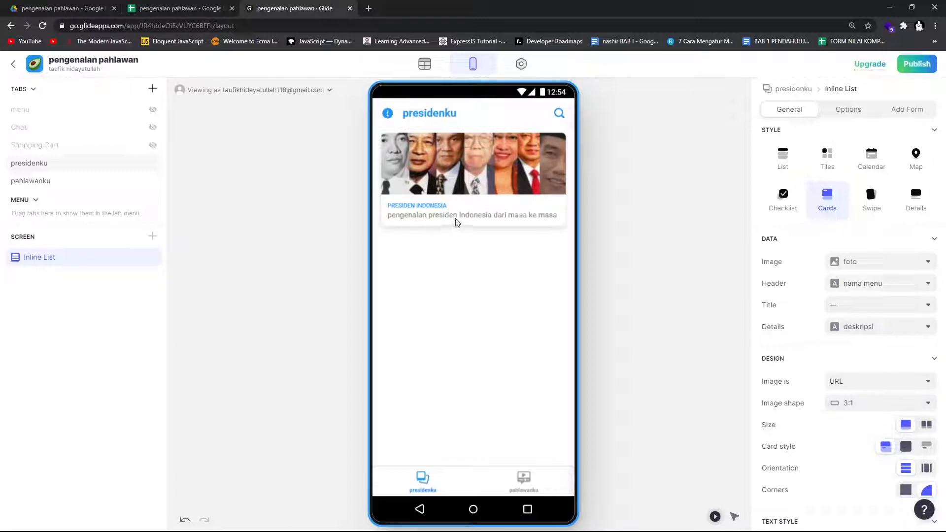
Step: Remove the Title component from the presiden Indonesia details screen and reopen that screen in the preview
click(441, 170)
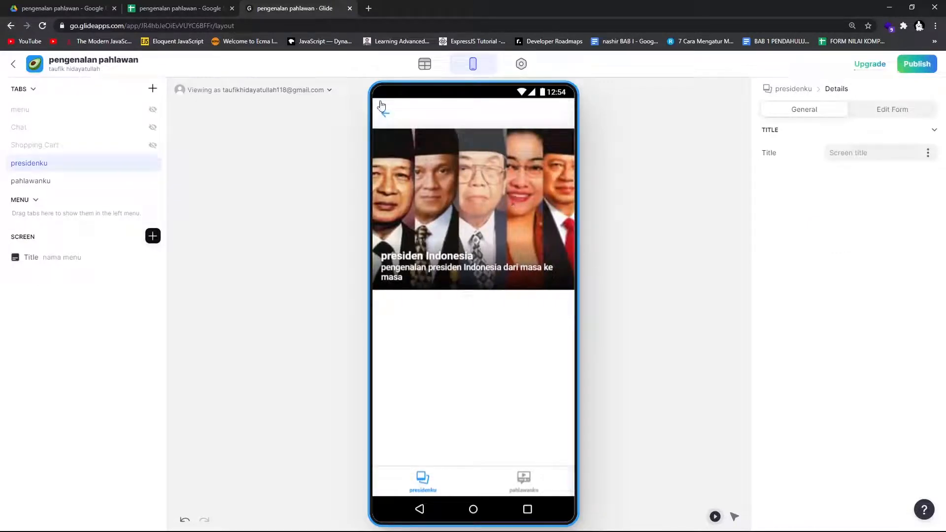
click(382, 107)
click(435, 167)
mouse_move(55, 260)
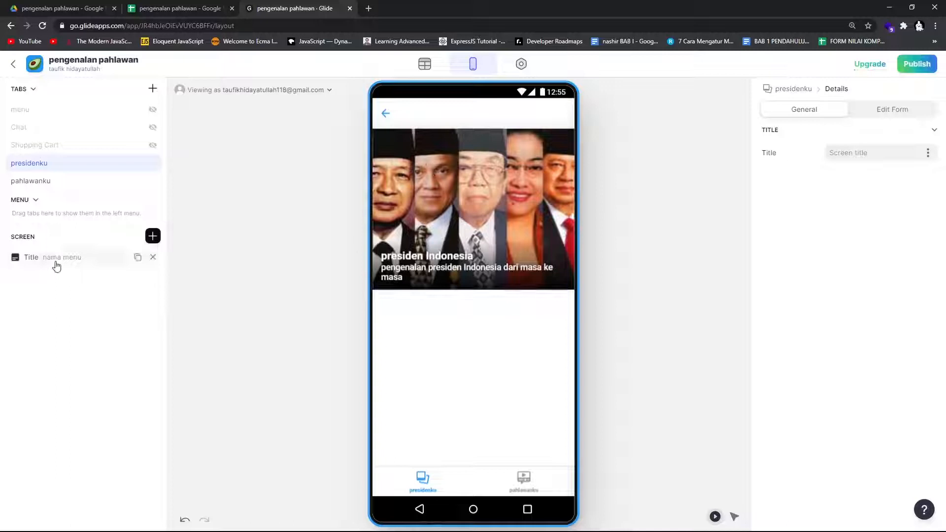
click(153, 259)
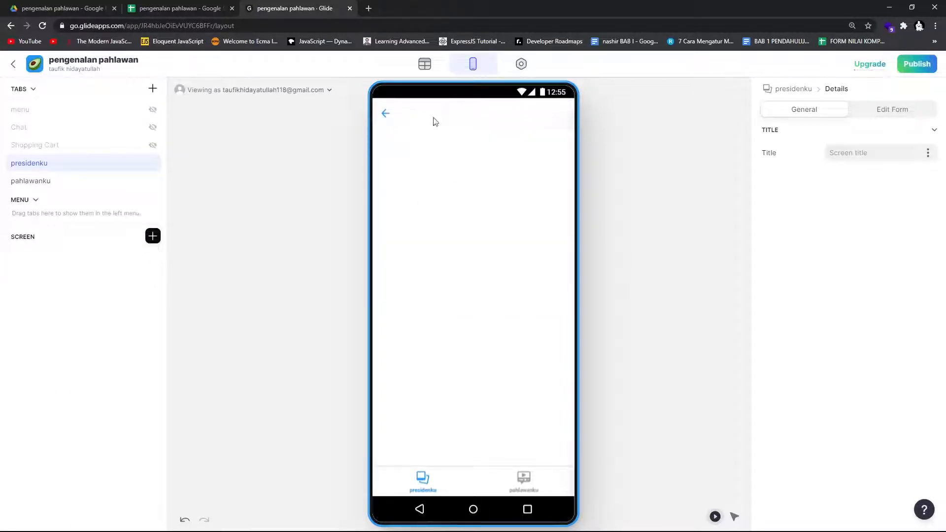
click(386, 113)
click(456, 172)
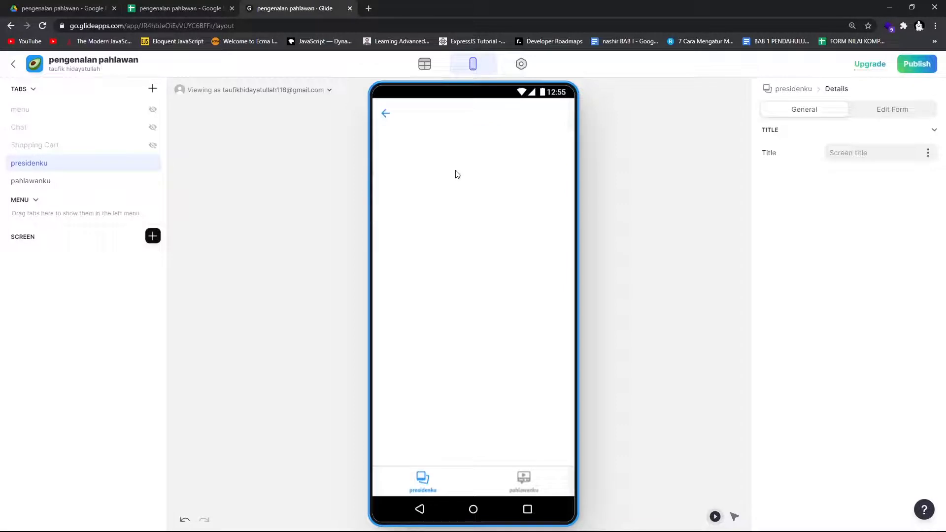
Step: Find the list components and add an Inline List to the empty details screen
click(153, 236)
scroll(247, 188, down, 2)
scroll(243, 195, down, 1)
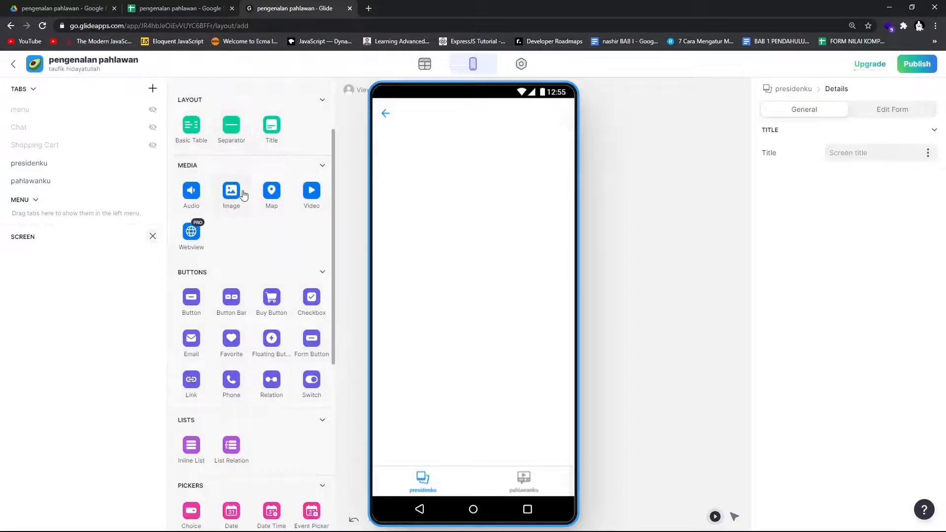
scroll(243, 195, up, 2)
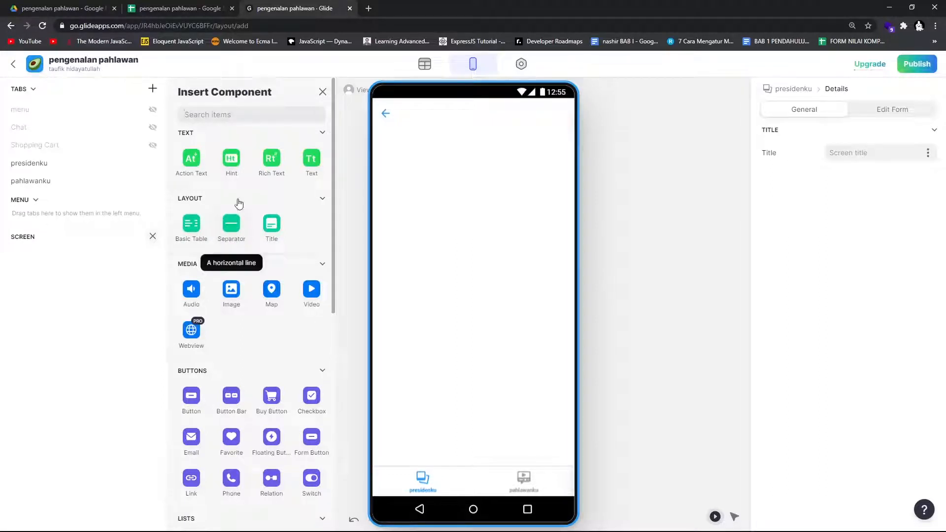
click(242, 115)
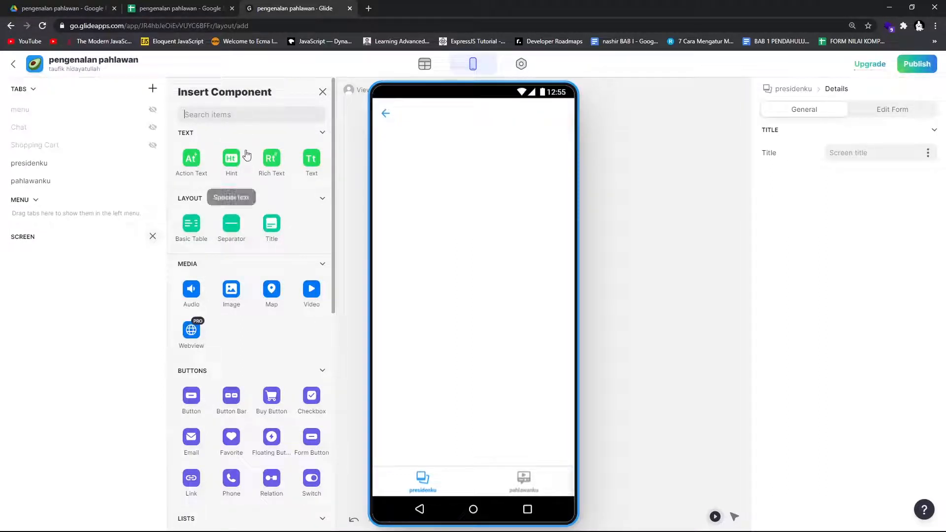
text(list)
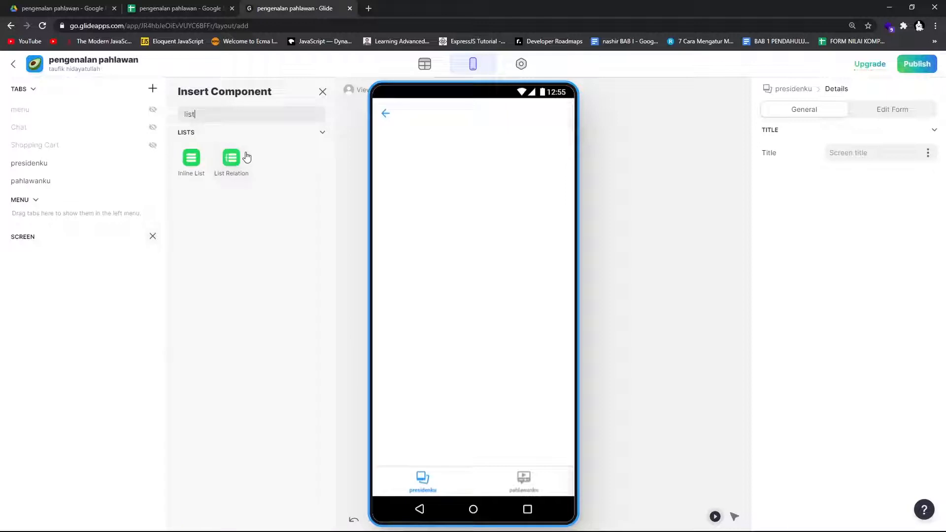
click(194, 159)
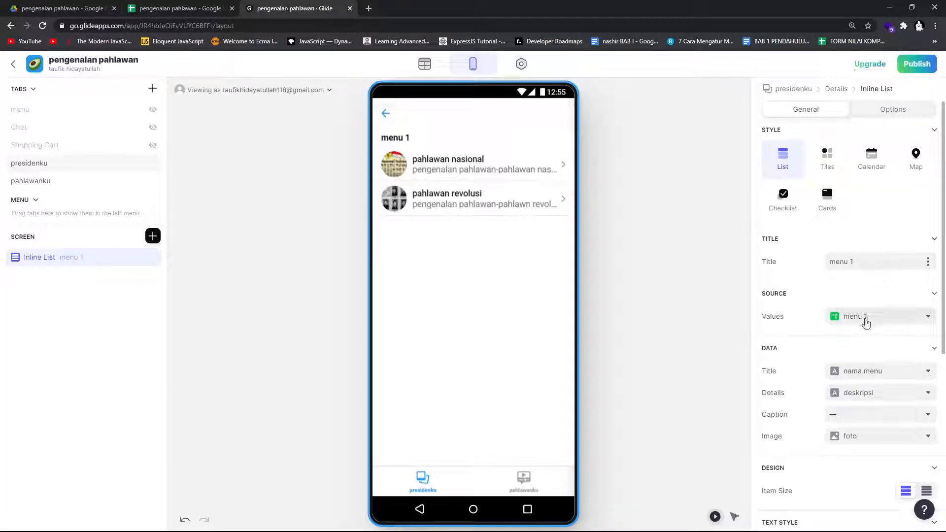
Step: Set the inline list's source values to the presidenku table and return to the presidenku tab
click(866, 323)
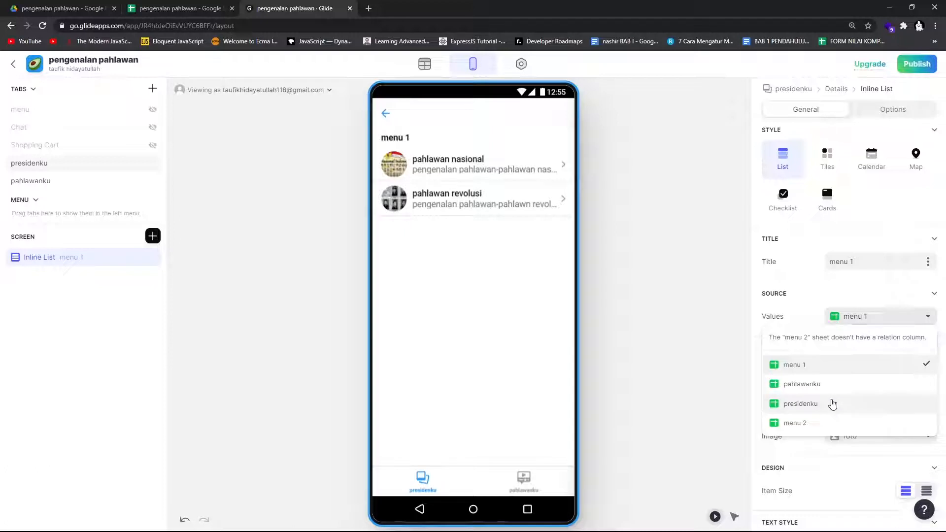
click(833, 404)
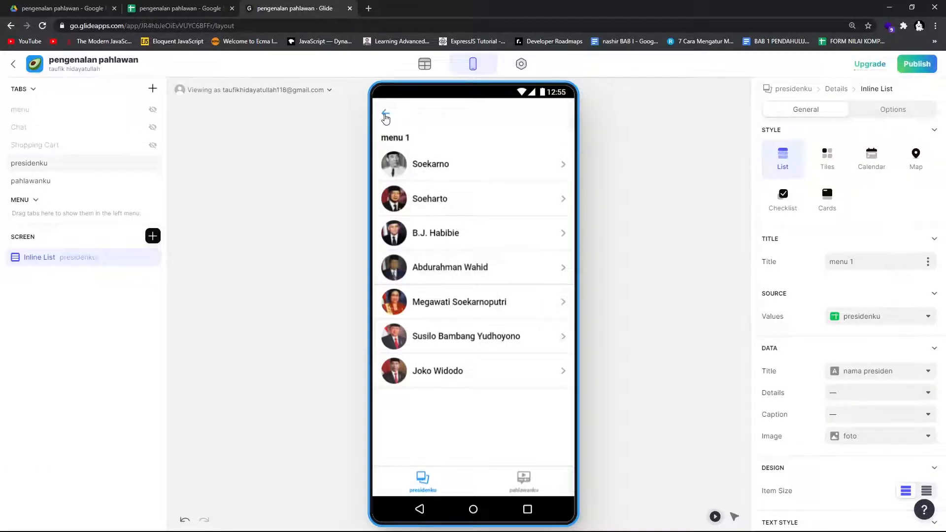
click(386, 117)
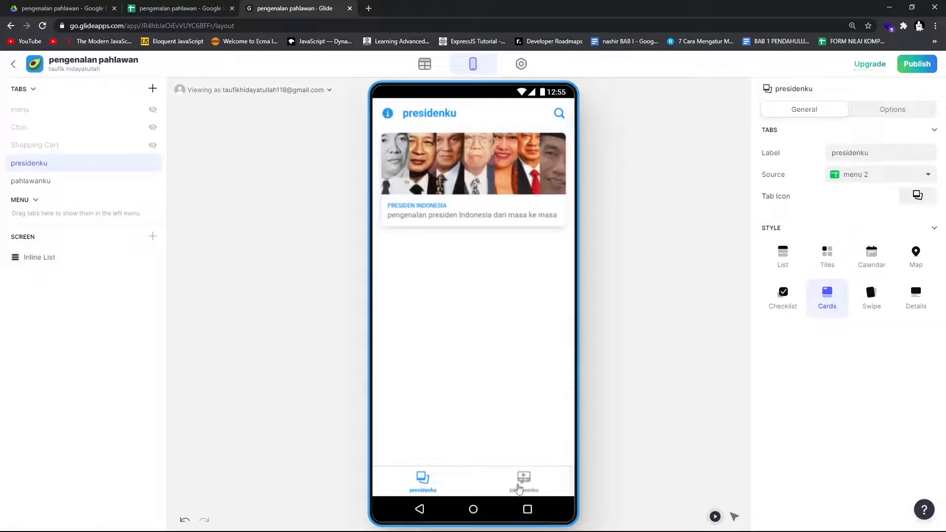
Step: Preview the presiden Indonesia card's list and Soekarno's details screen, and return to the list
click(522, 484)
click(428, 480)
click(418, 168)
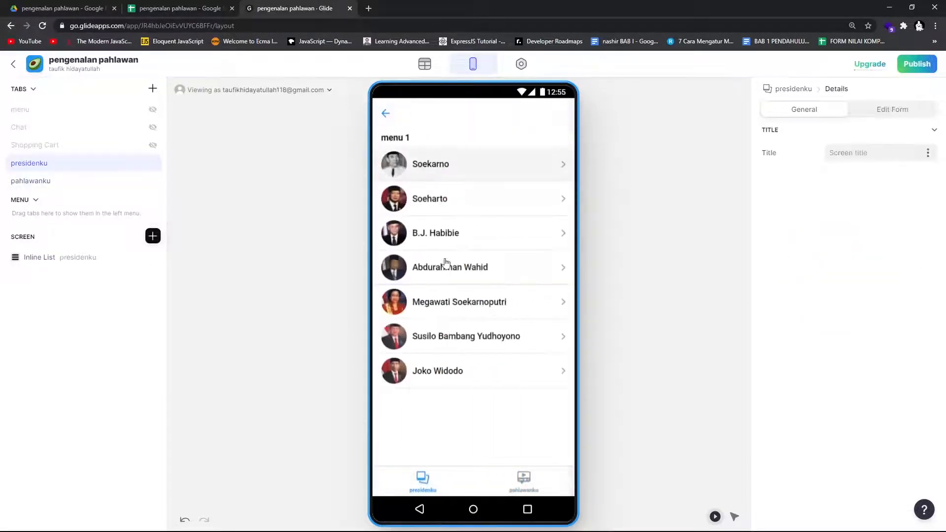
click(489, 165)
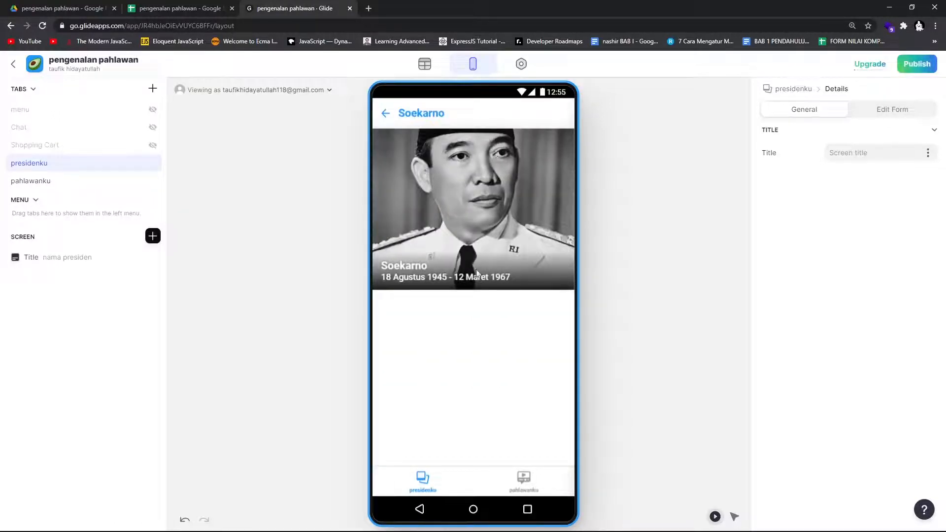
click(386, 113)
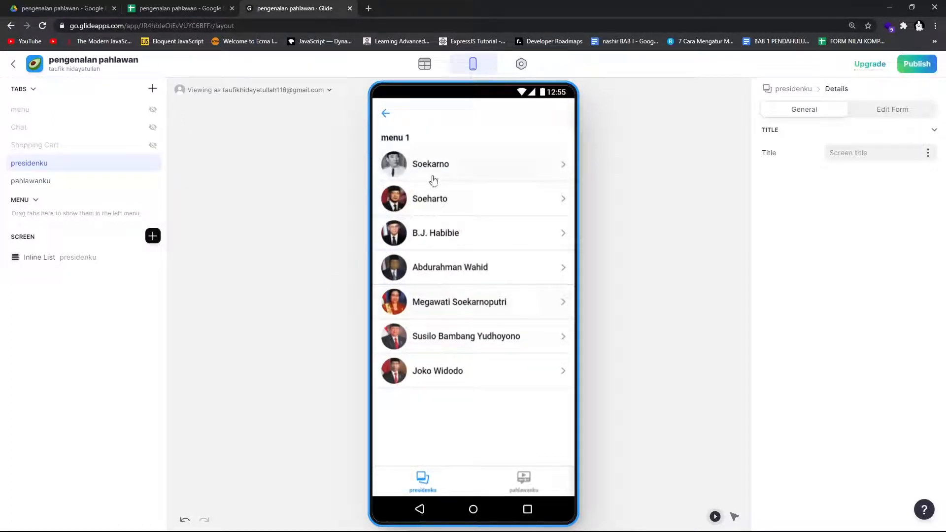
Step: Change the presidenku inline list's style to Cards
click(60, 260)
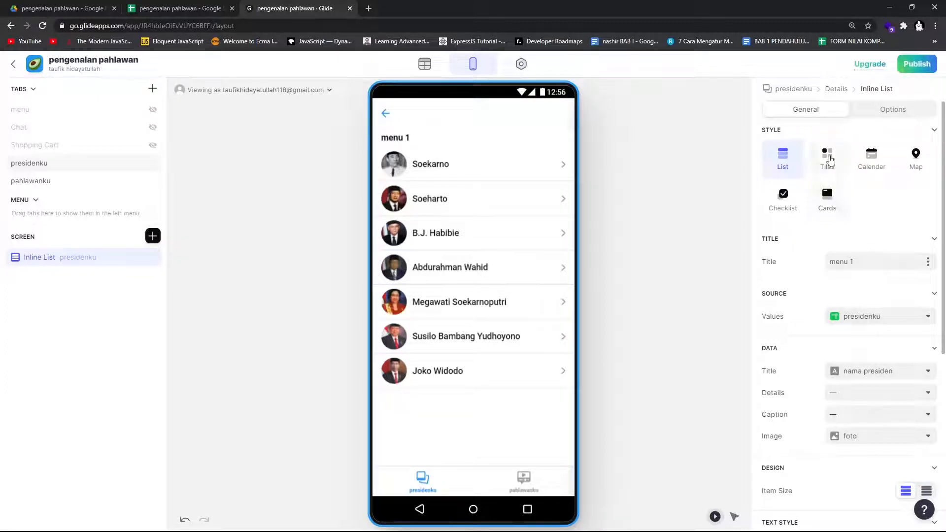
click(829, 157)
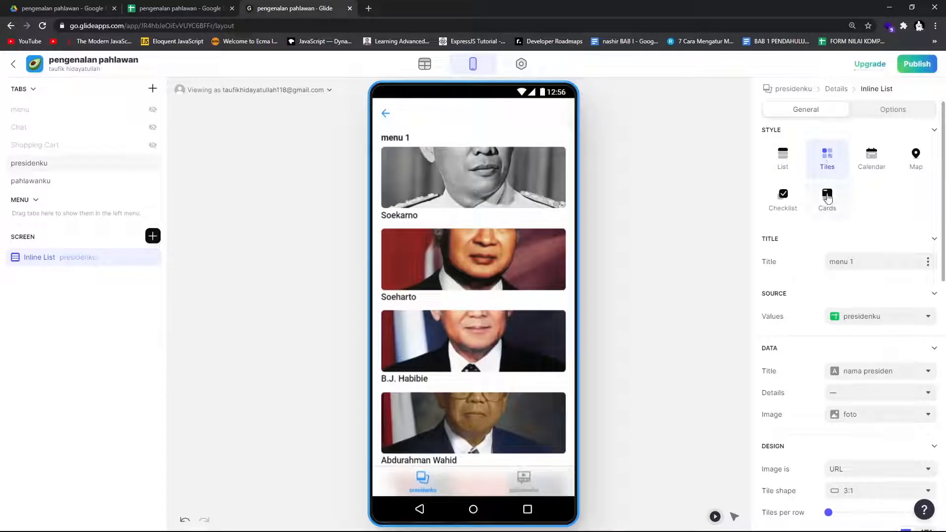
click(828, 197)
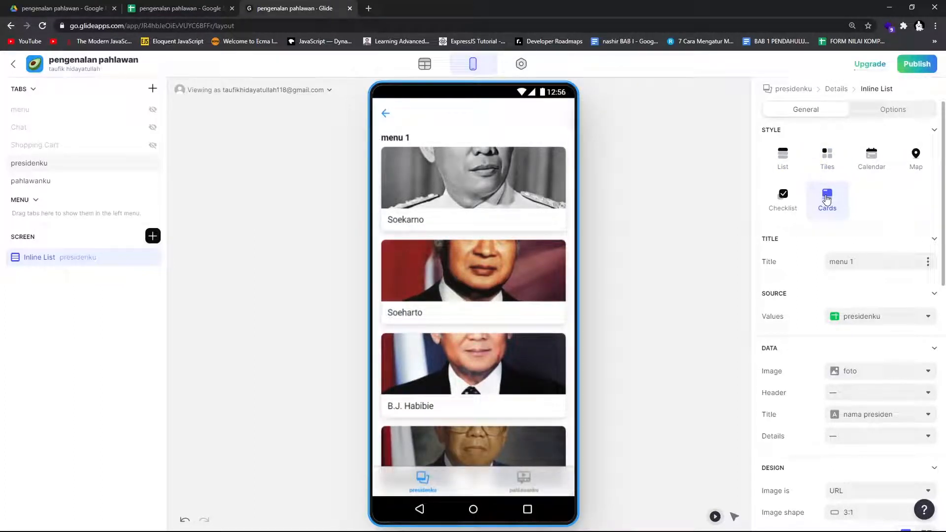
Step: Set the image shape of the presidenku cards to 3:2 and check all the cards in the preview
scroll(835, 250, down, 3)
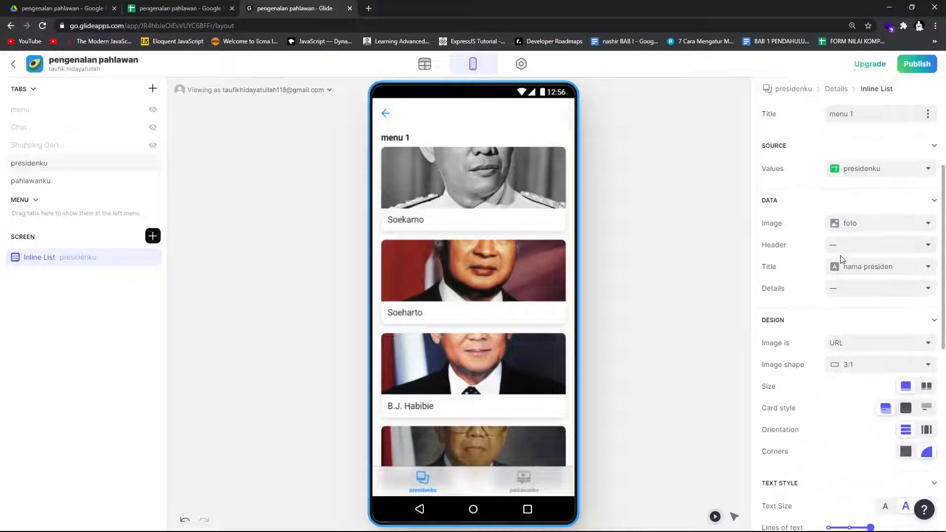
click(870, 365)
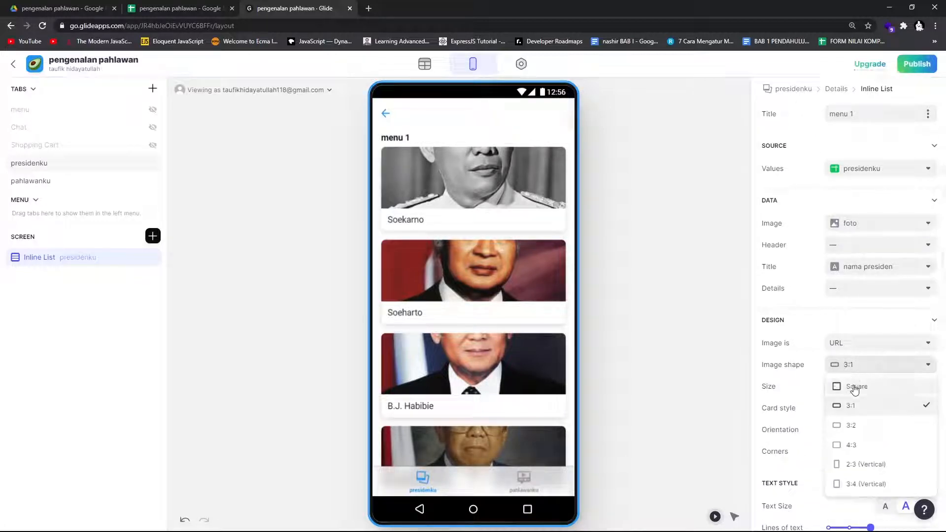
click(857, 430)
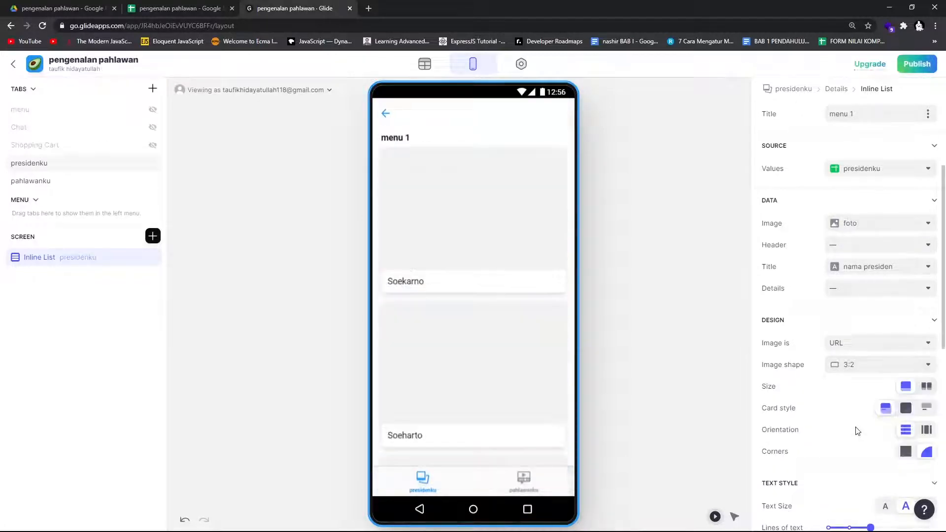
scroll(496, 273, down, 1)
scroll(497, 272, down, 10)
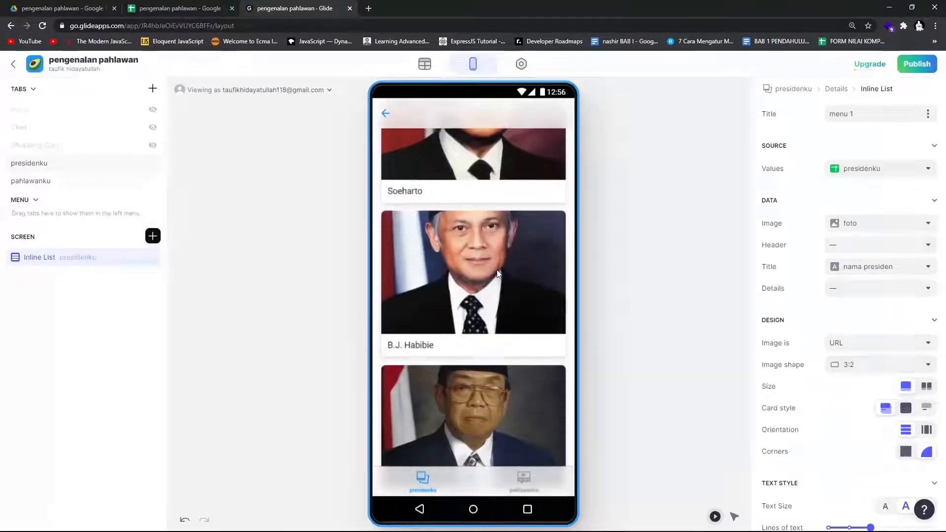
scroll(499, 249, down, 2)
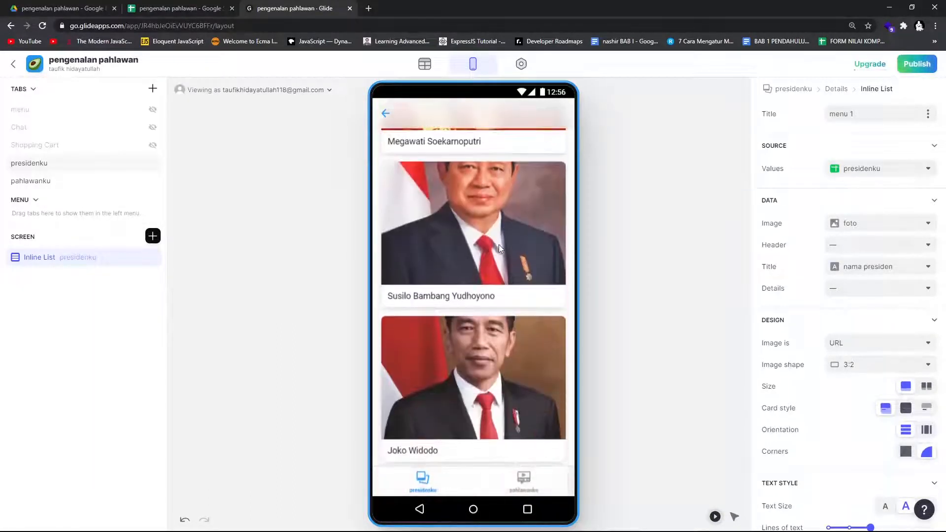
scroll(499, 246, up, 12)
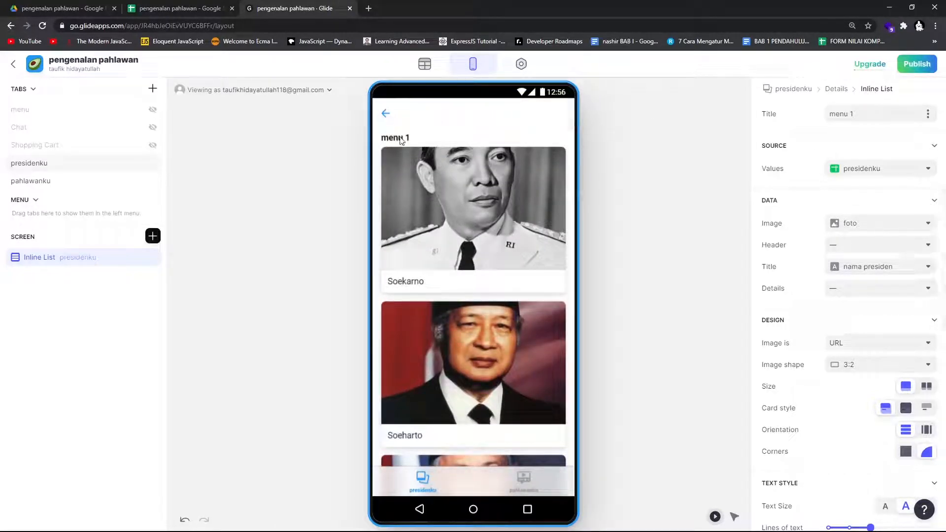
Step: Clear the title text of the presidenku inline list
drag(863, 113, 821, 116)
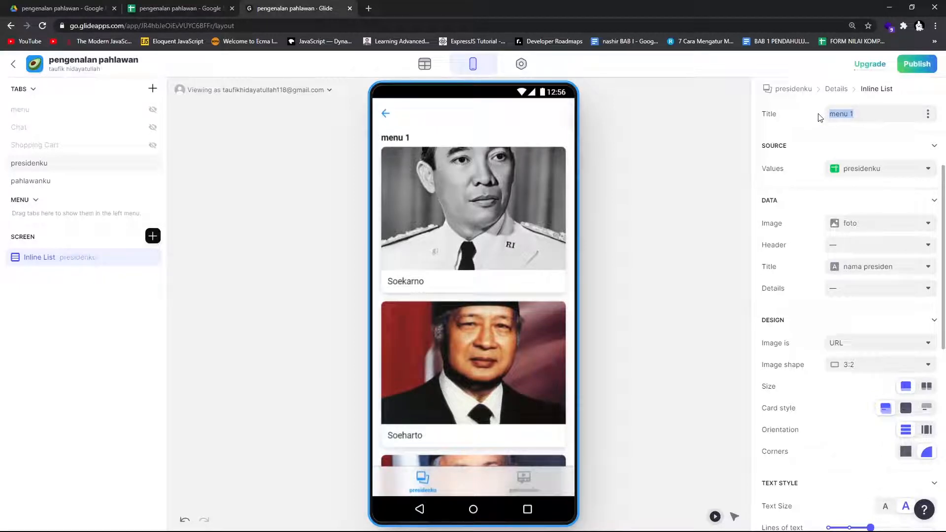
text(p)
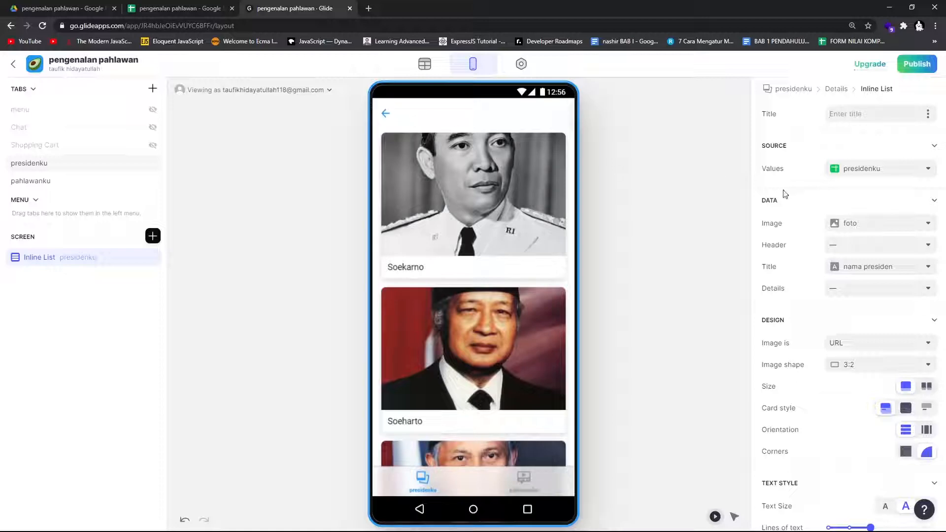
scroll(786, 194, down, 1)
scroll(838, 207, up, 4)
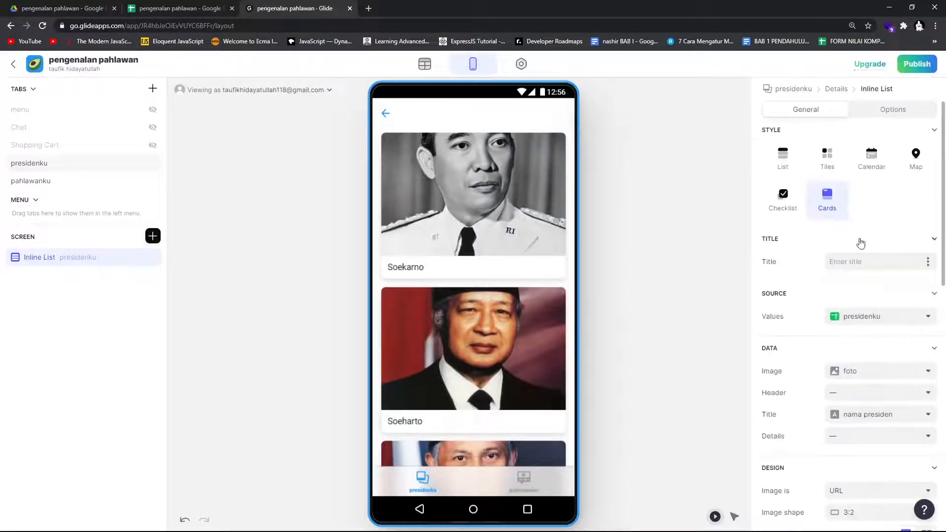
scroll(875, 342, down, 10)
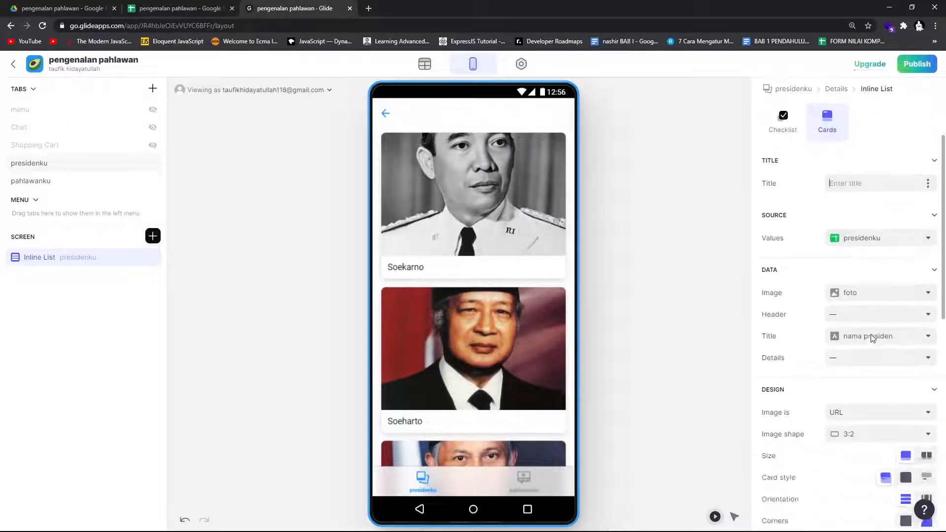
Step: Preview the Soekarno and Soeharto details screens from the cards and return to the presidenku tab
click(436, 188)
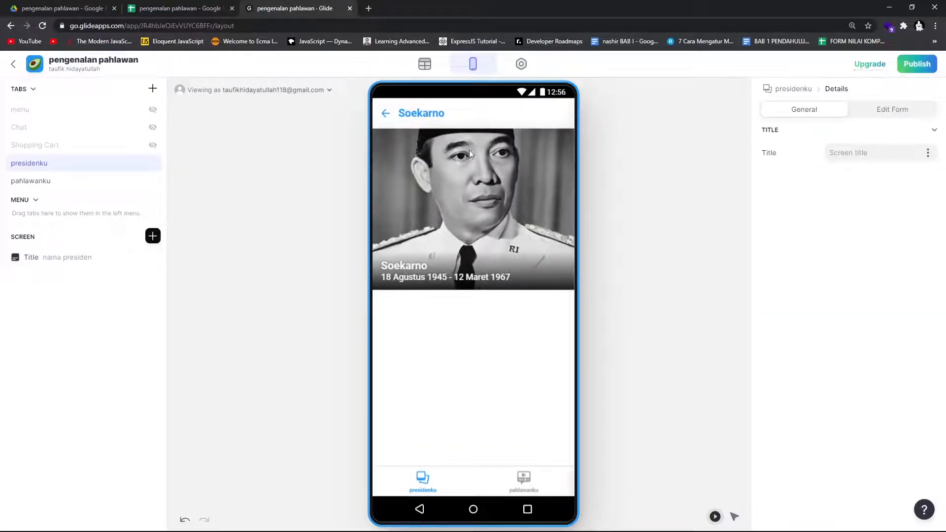
click(395, 119)
click(445, 342)
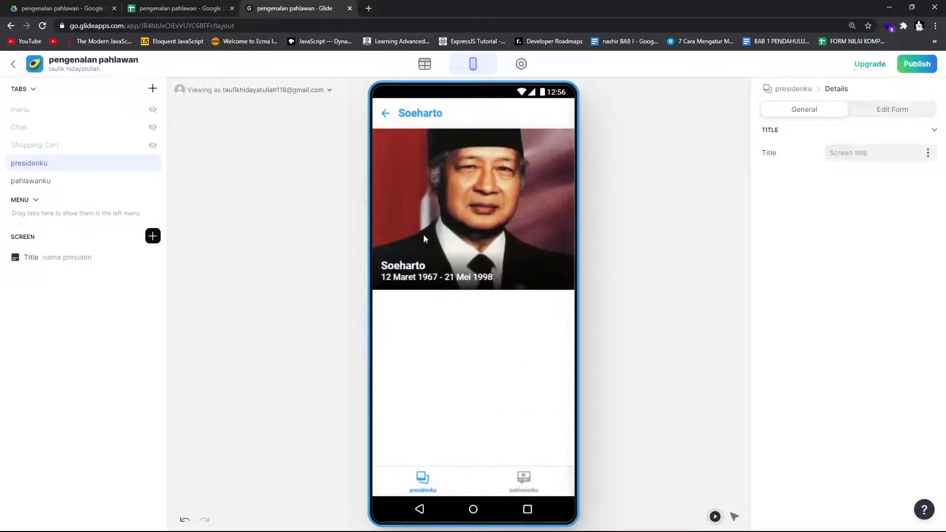
click(395, 117)
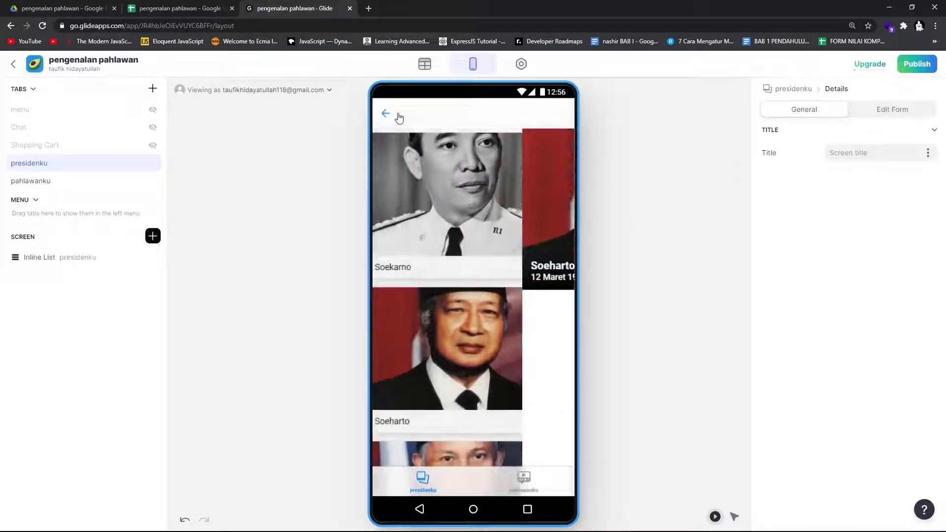
click(392, 118)
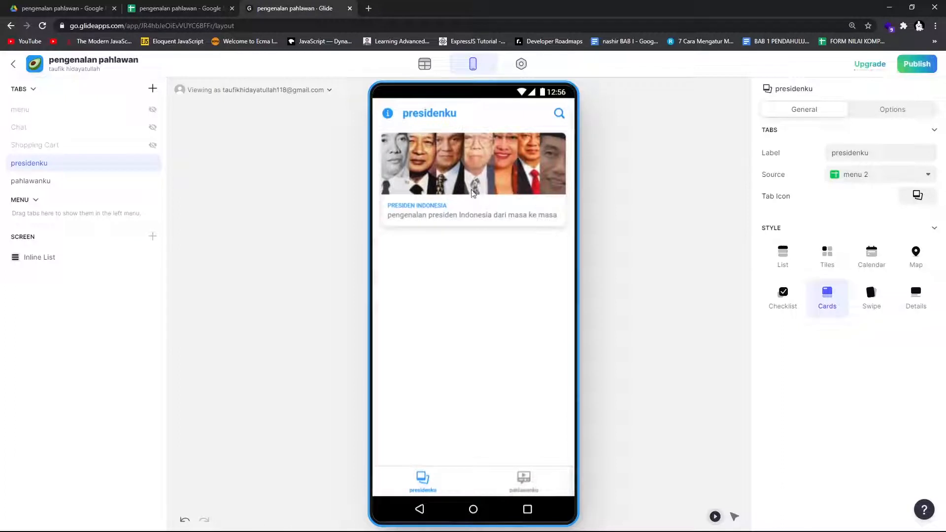
Step: Set the source values of the inline list on the pahlawan nasional details screen to the pahlawanku table
click(545, 482)
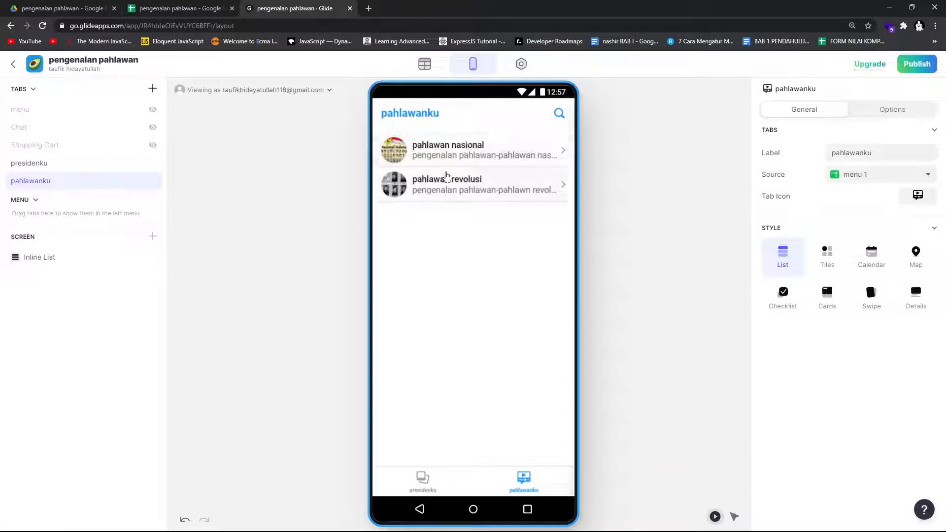
click(423, 143)
click(386, 119)
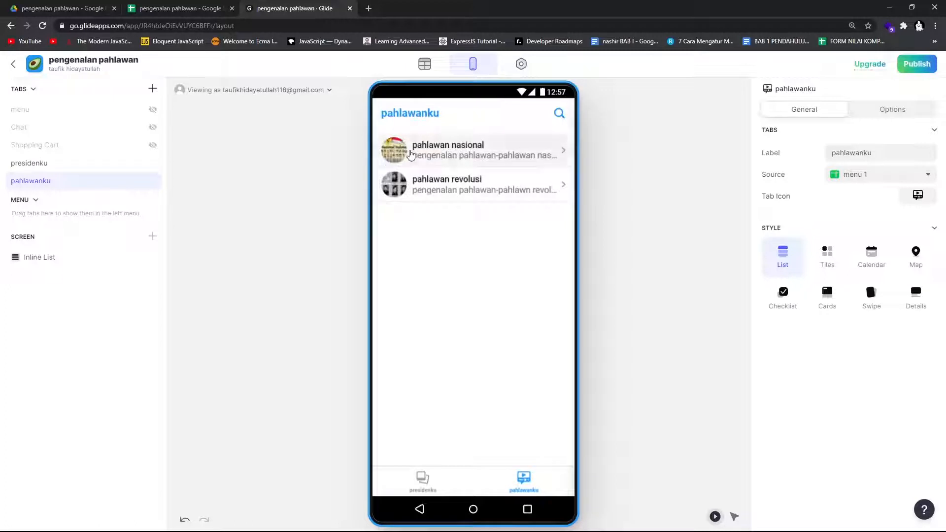
click(409, 152)
click(70, 266)
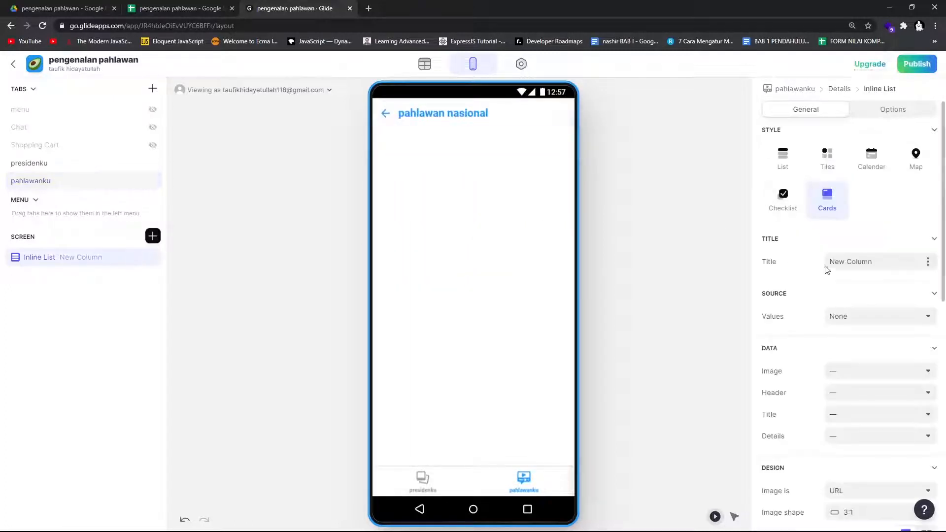
click(907, 320)
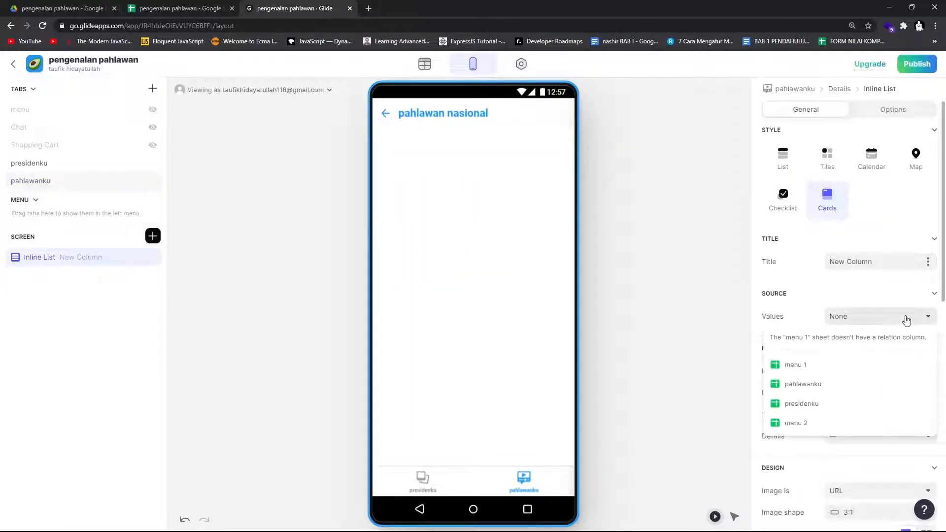
click(830, 388)
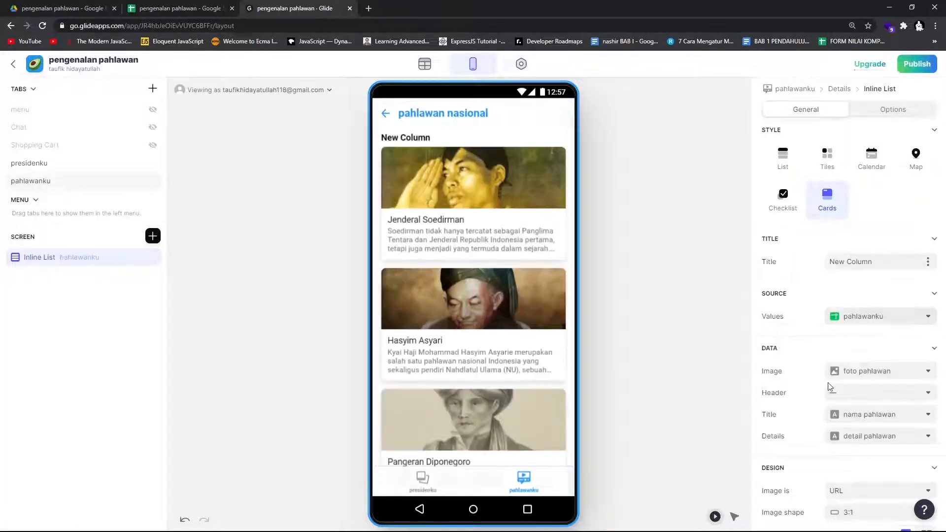
Step: Compare which heroes are listed under pahlawan nasional and pahlawan revolusi in the preview
scroll(513, 269, down, 5)
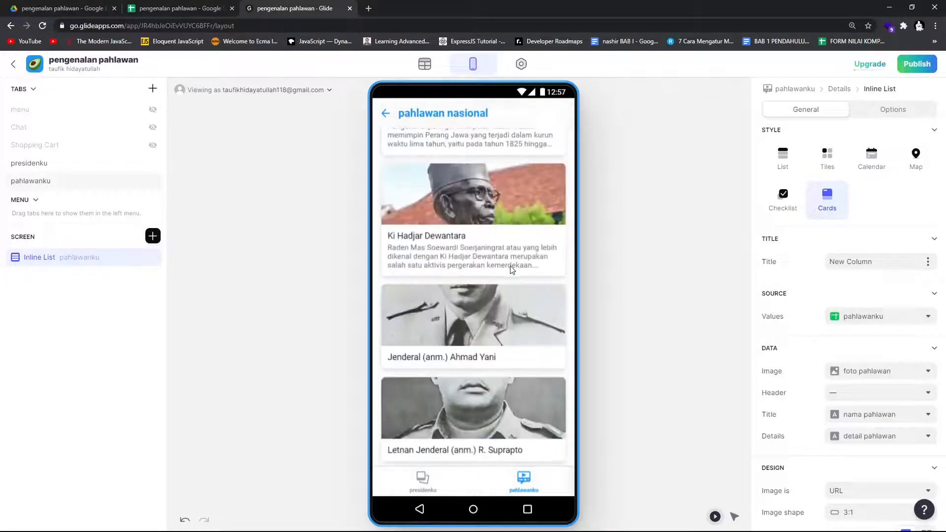
scroll(479, 226, up, 6)
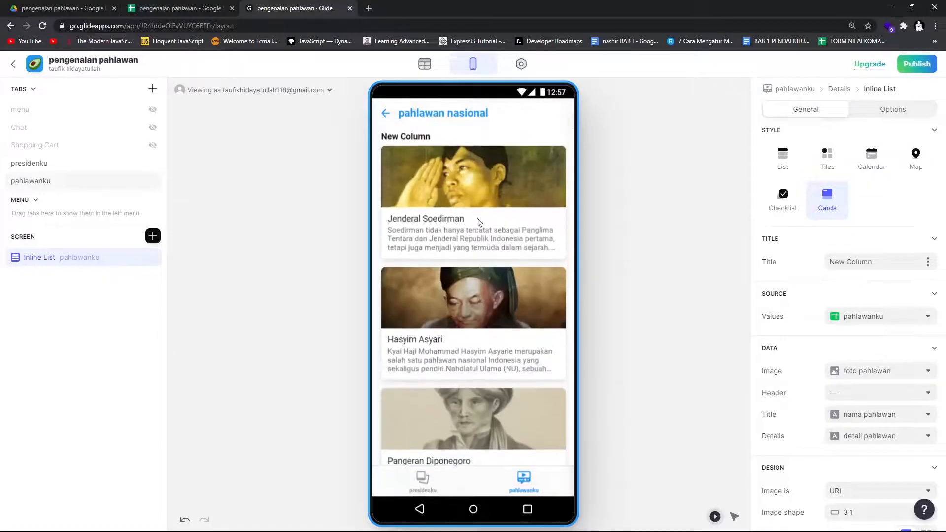
scroll(461, 236, down, 3)
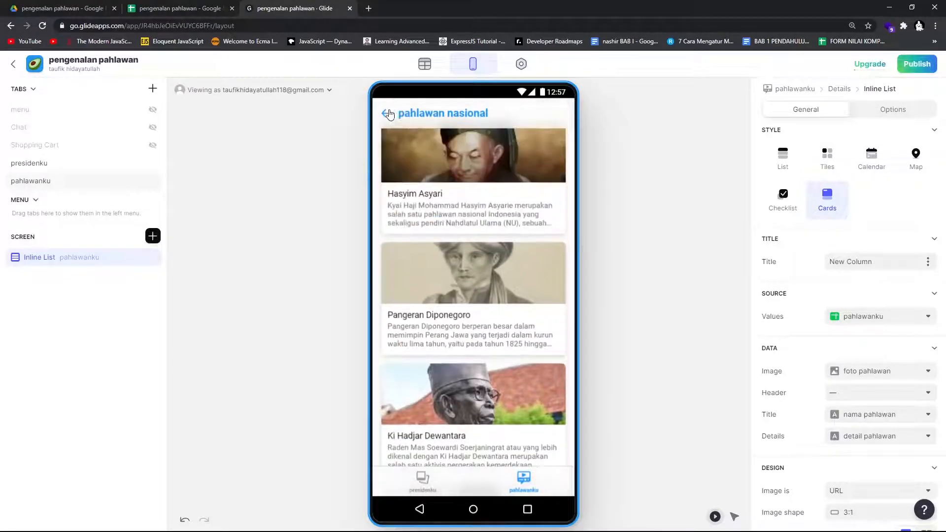
click(388, 114)
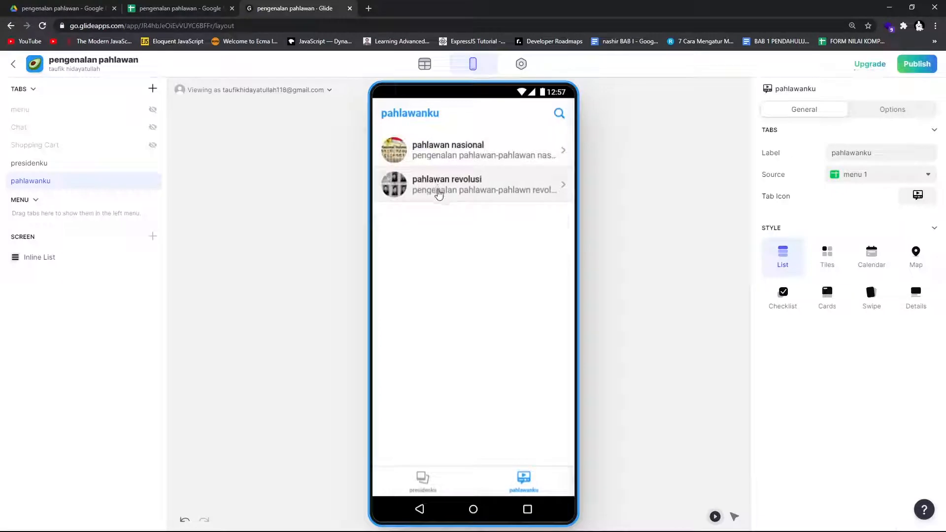
click(443, 192)
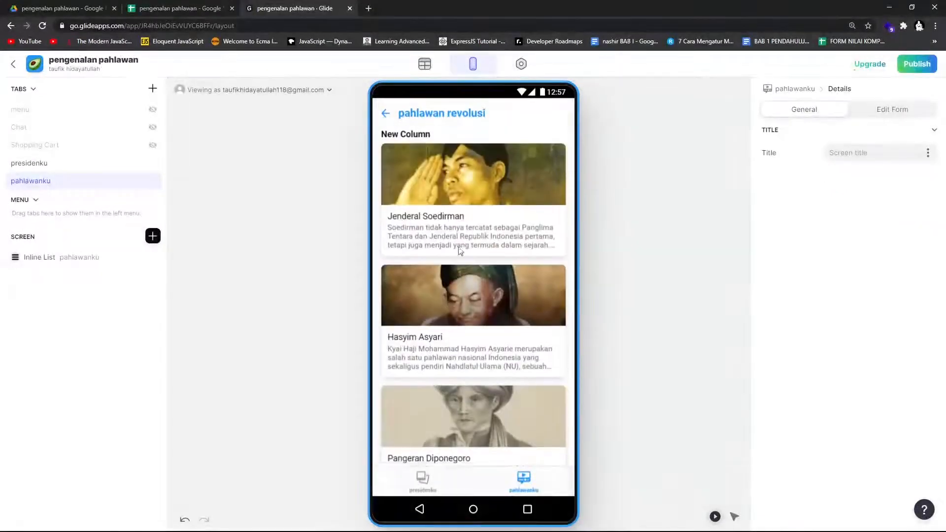
click(386, 114)
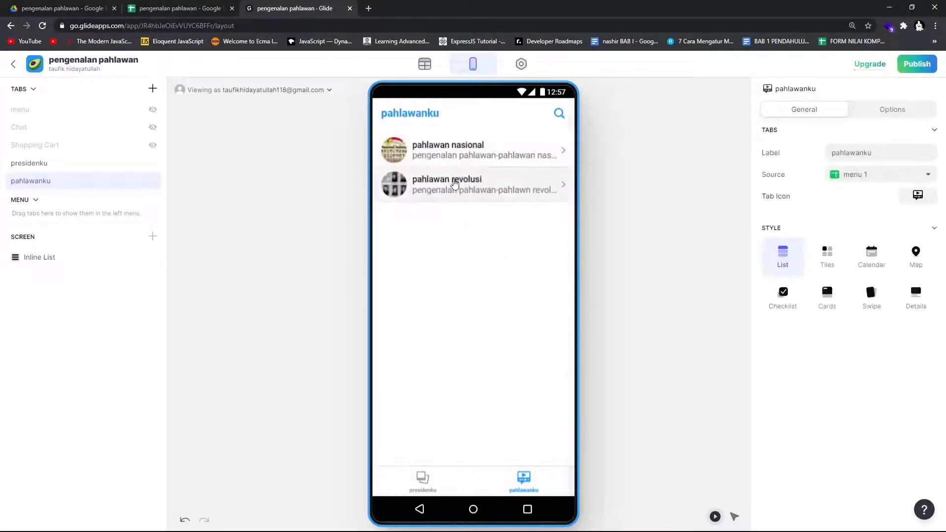
click(454, 184)
scroll(477, 236, down, 5)
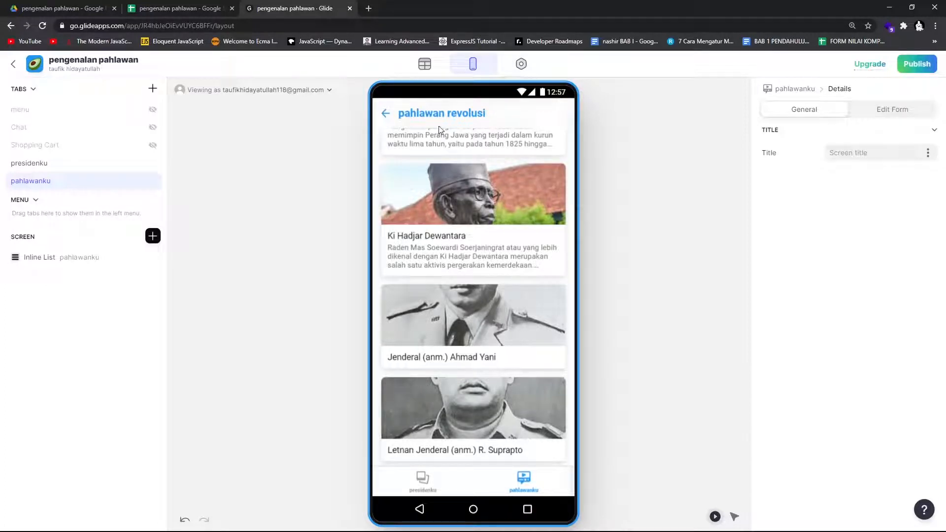
click(386, 114)
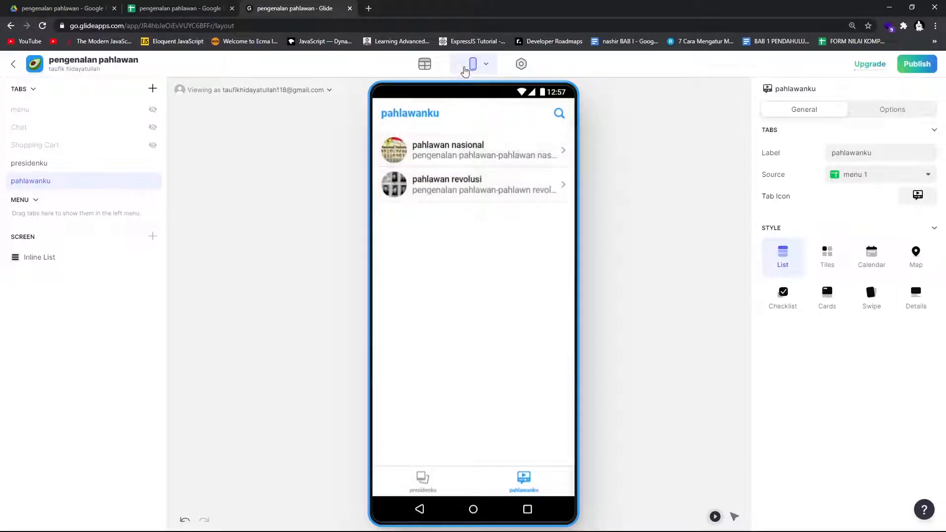
Step: Examine the jenis menu category assigned to each hero in the pahlawanku table and in its Google Sheets source
click(430, 69)
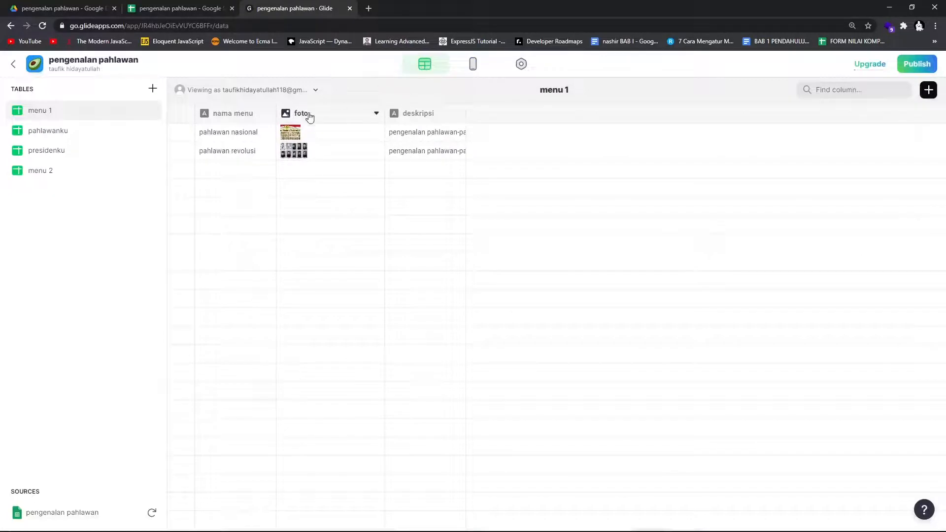
click(51, 136)
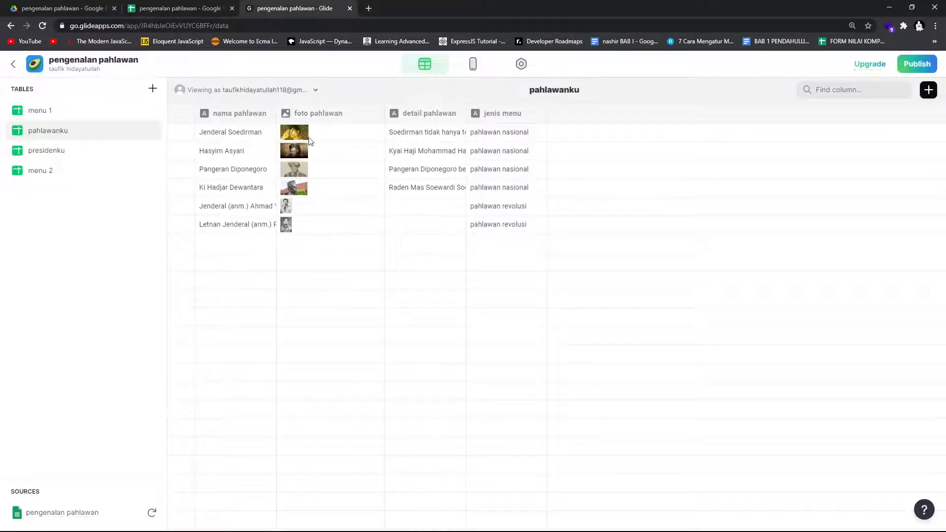
click(195, 12)
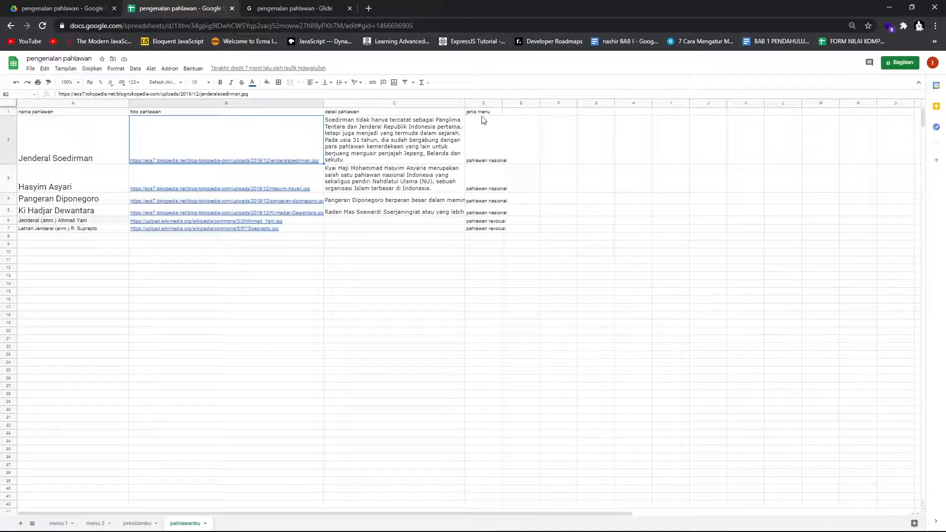
click(481, 137)
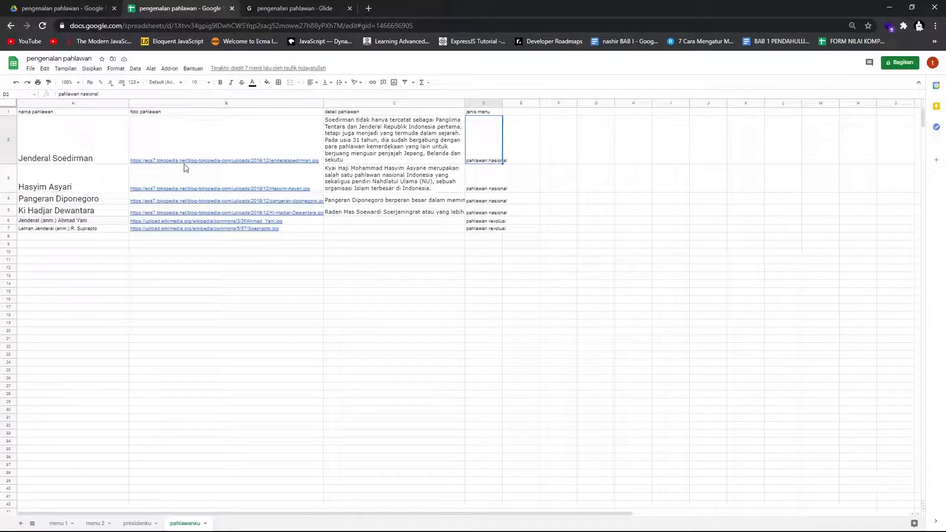
click(57, 155)
click(50, 182)
click(43, 200)
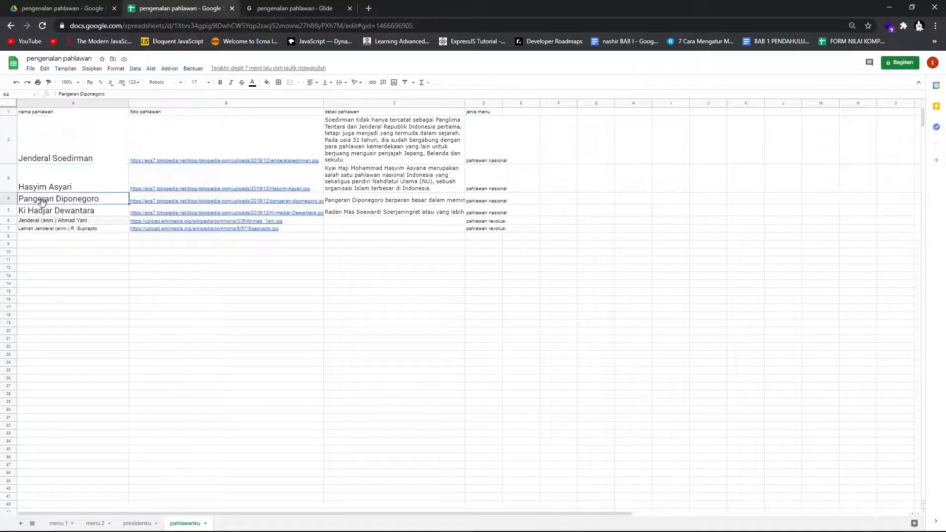
click(41, 210)
click(51, 164)
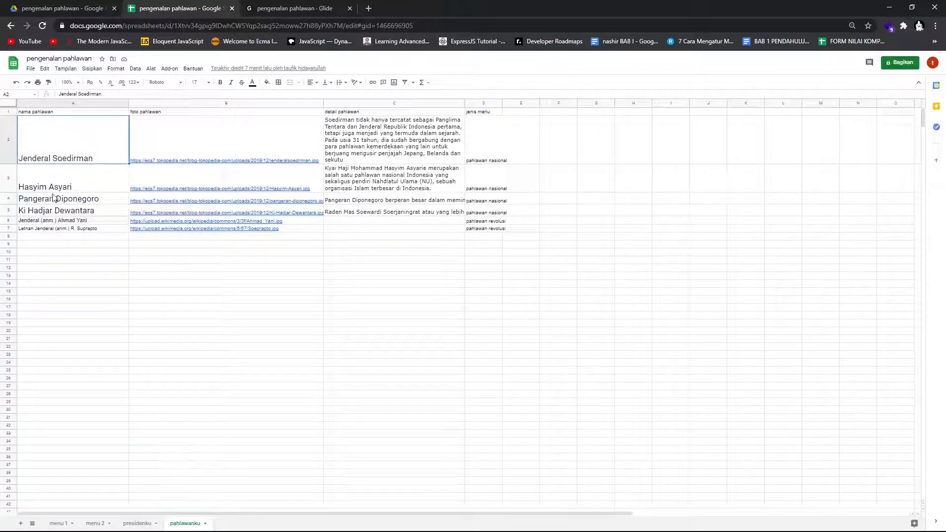
click(64, 212)
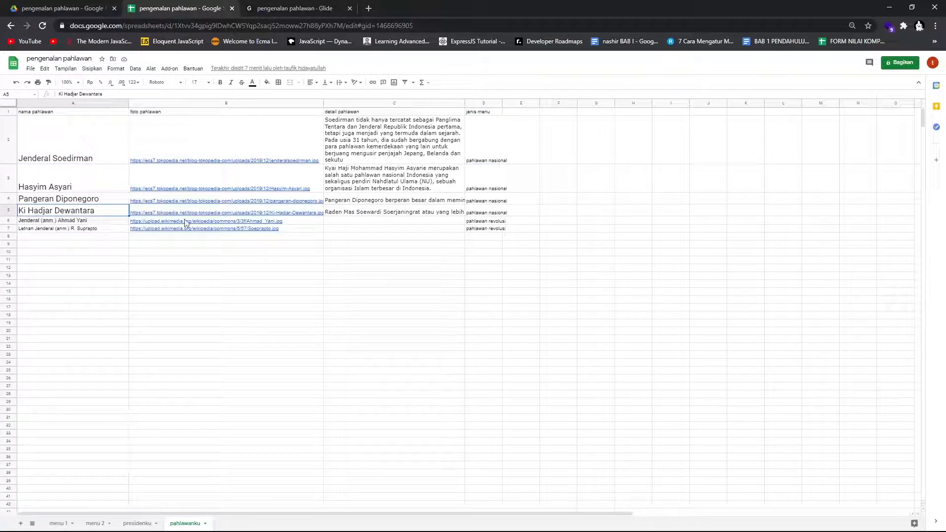
click(82, 220)
drag(82, 223, 82, 229)
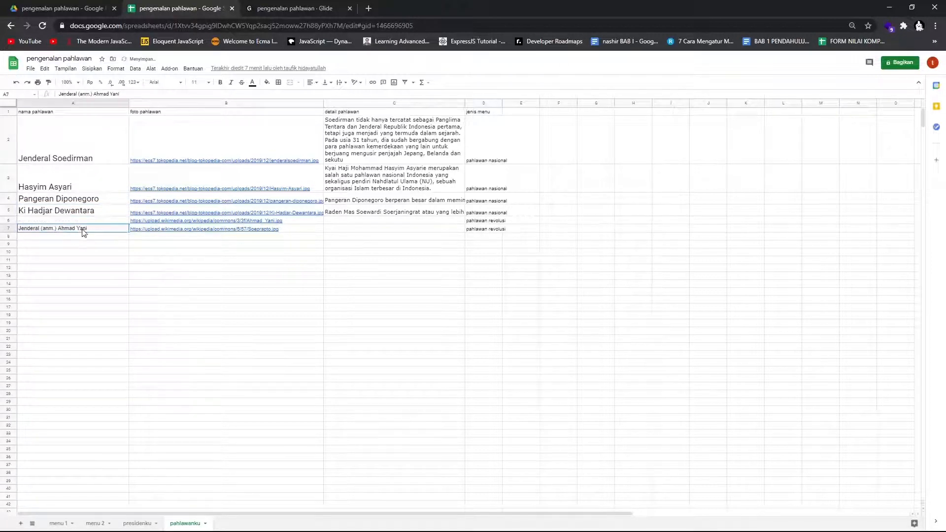
click(87, 223)
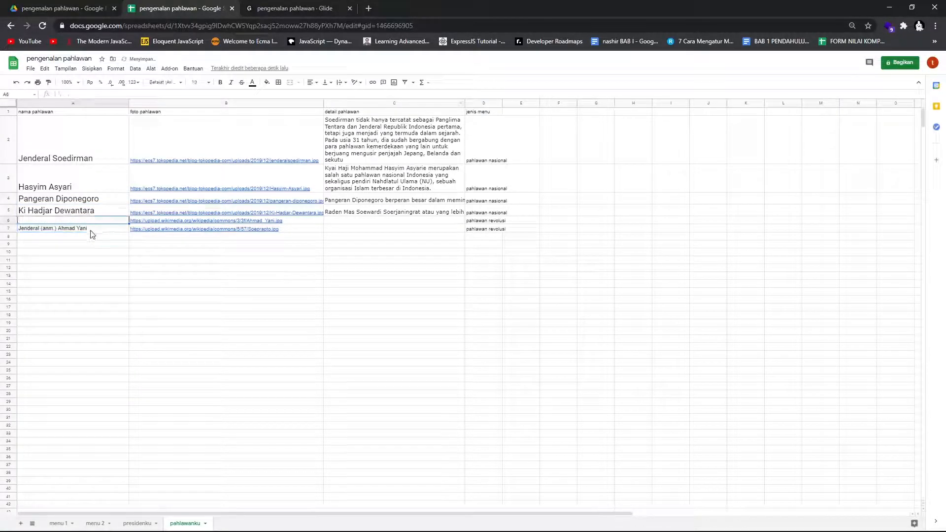
key(ctrl+z)
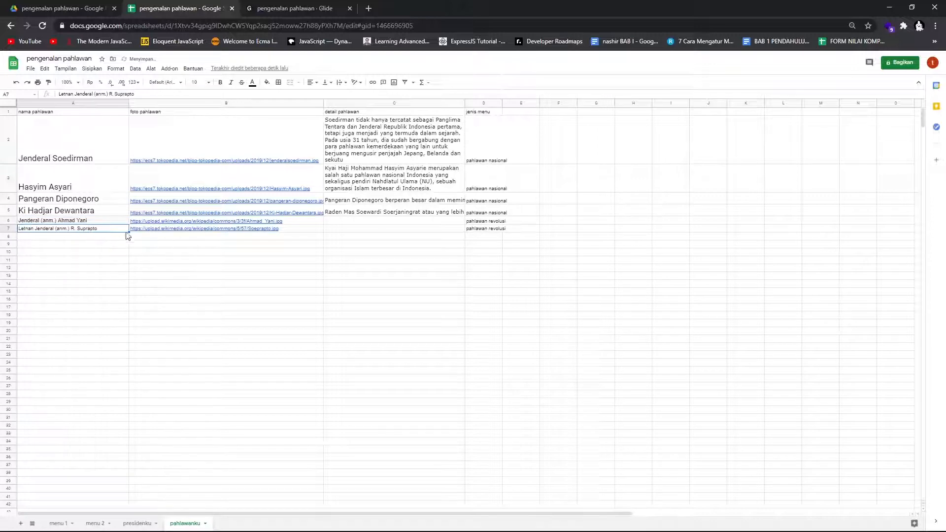
Step: Widen the jenis menu column in the pahlawanku sheet so its category values fit
click(493, 222)
click(497, 233)
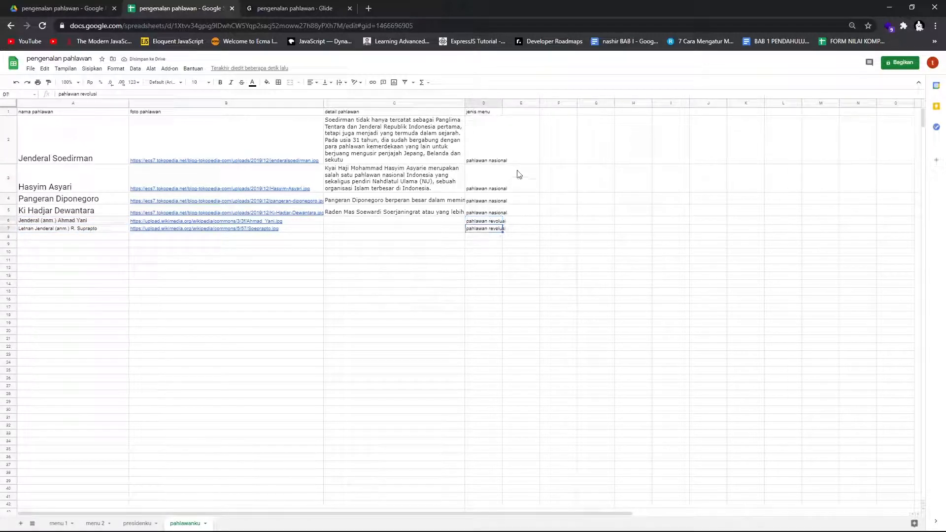
drag(502, 102, 526, 102)
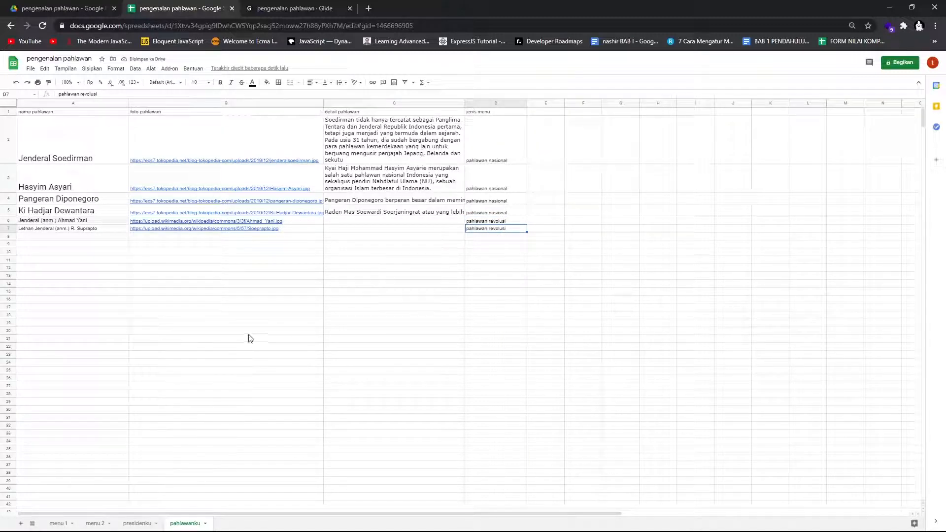
Step: Review the menu 2 and menu 1 sheets in the spreadsheet and return to the Glide data editor
click(83, 526)
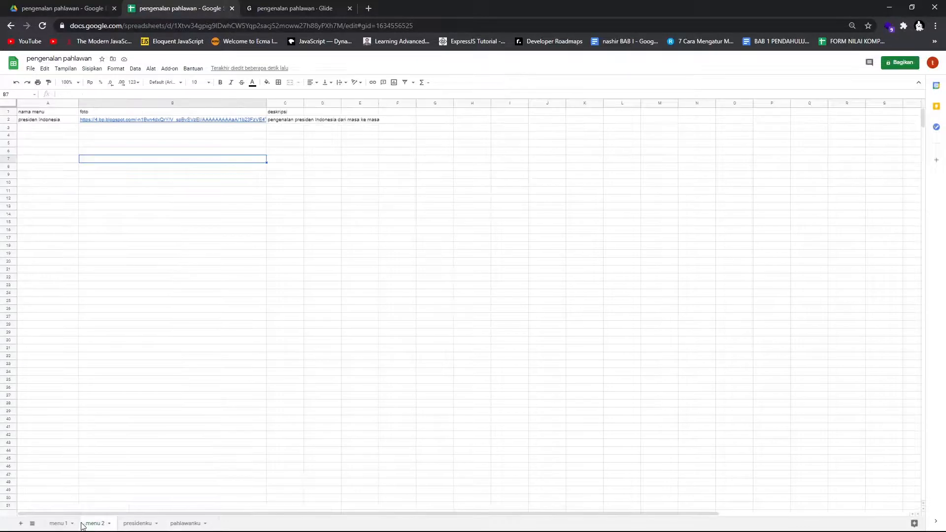
click(67, 524)
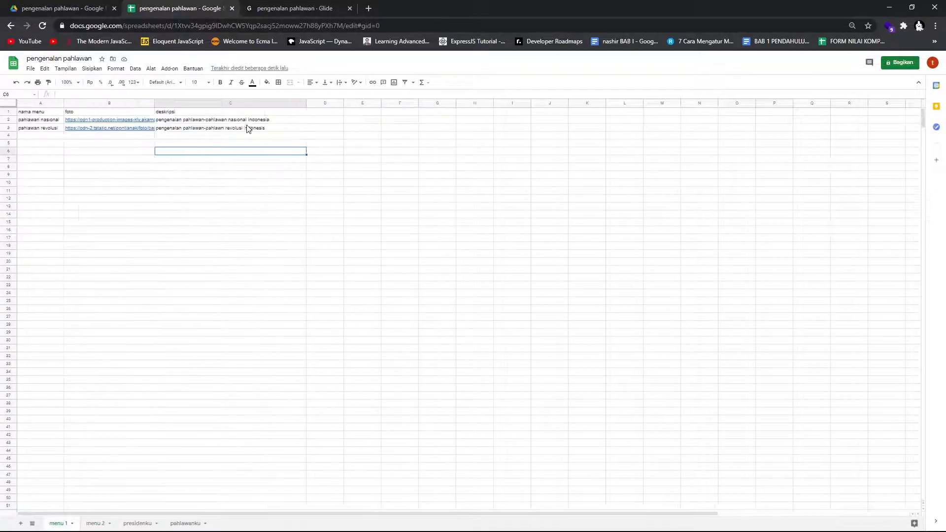
click(270, 9)
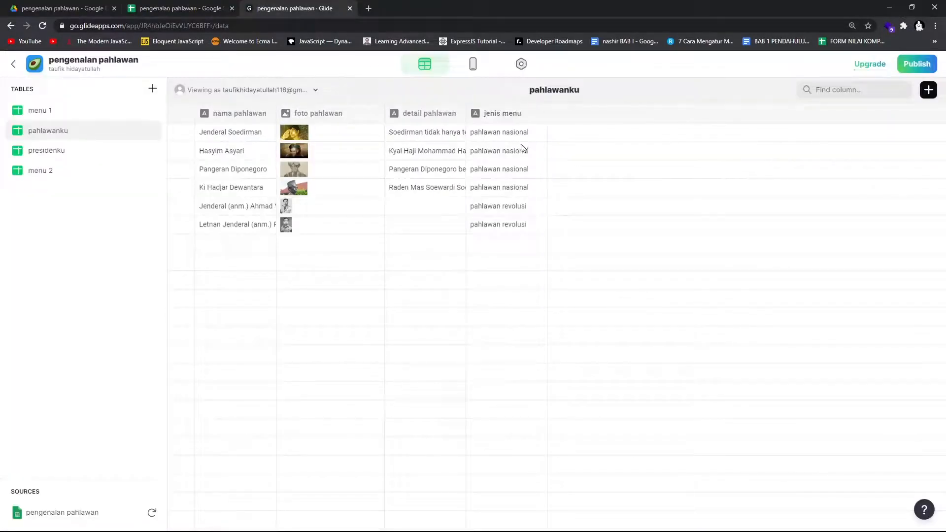
Step: Add a column named relasi pahlawan with the Relation type to the menu 1 table
click(64, 119)
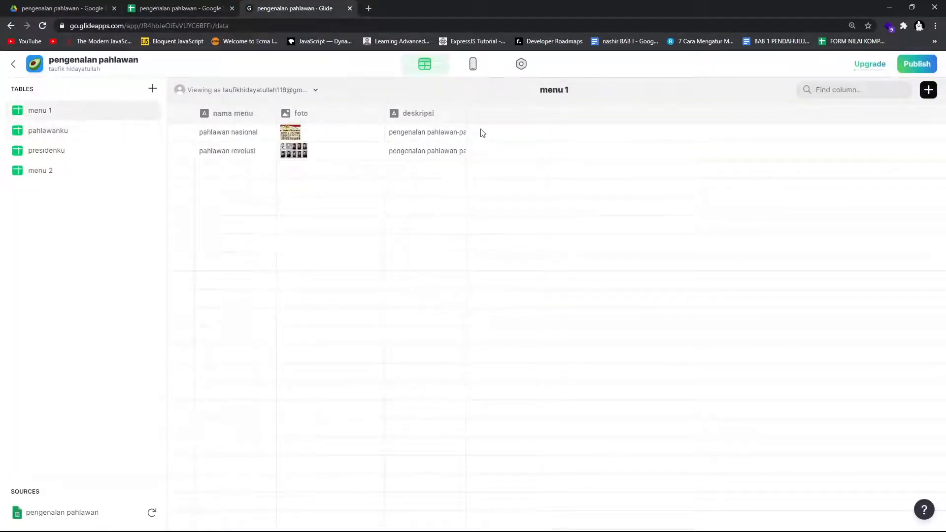
click(927, 89)
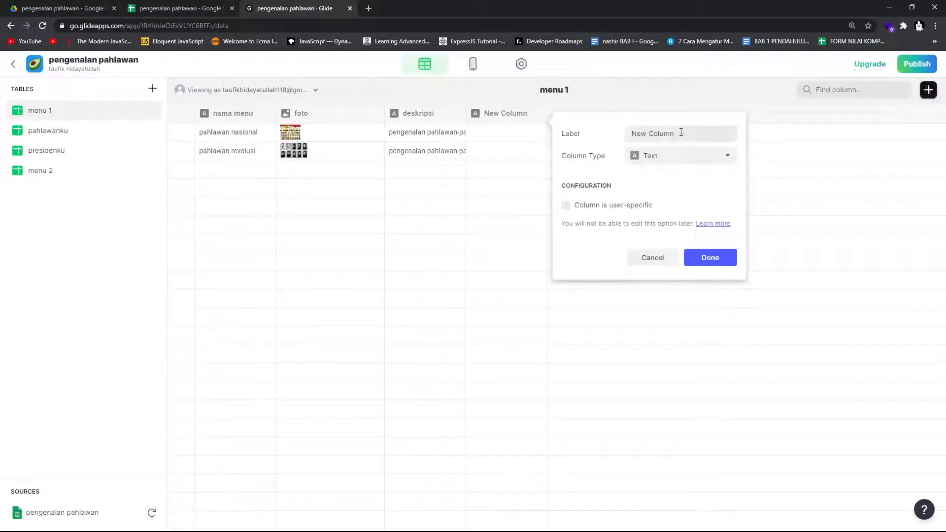
drag(679, 133, 602, 139)
text(rela)
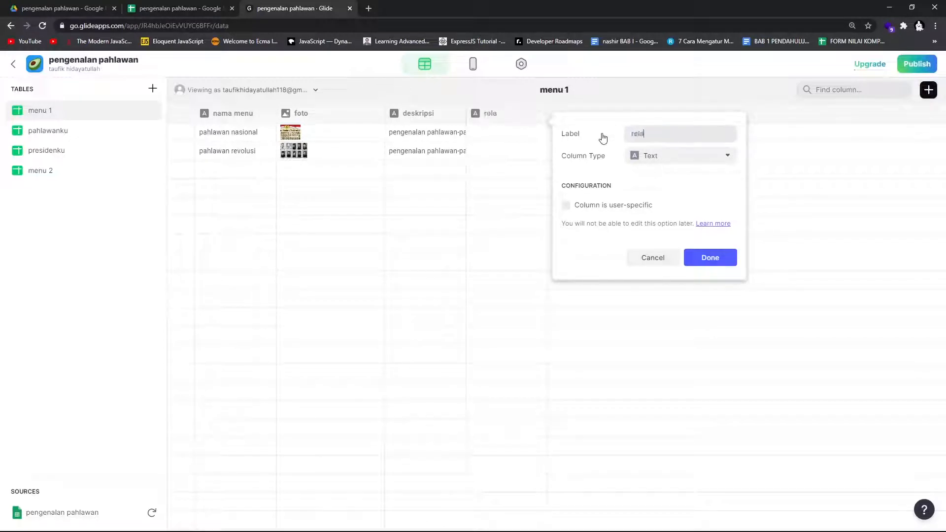
text(si poahlawan)
click(685, 157)
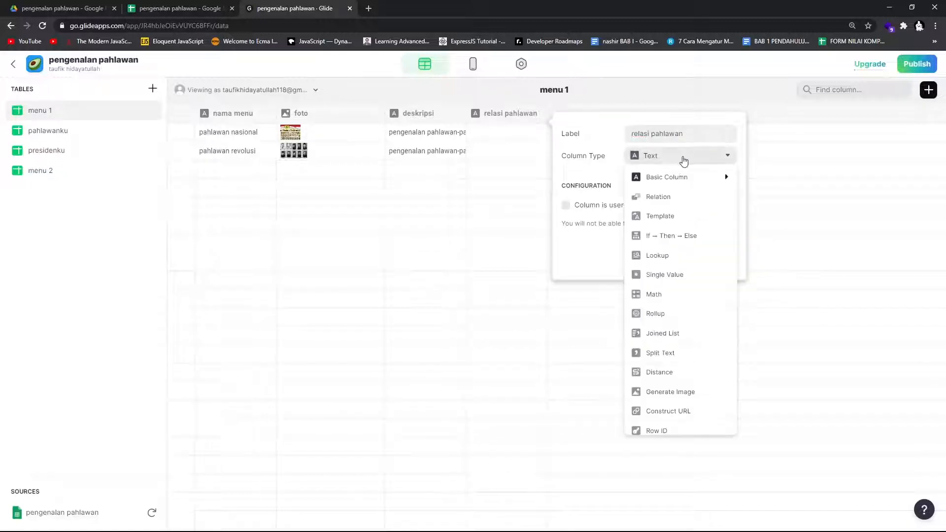
click(673, 198)
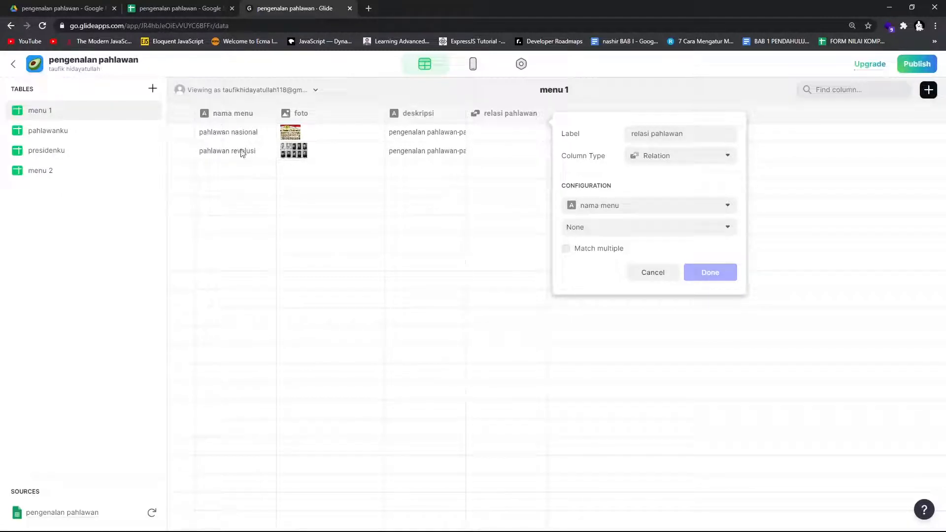
Step: Configure the relation to match nama menu with the jenis menu column of the pahlawanku table
click(690, 211)
click(631, 227)
click(610, 231)
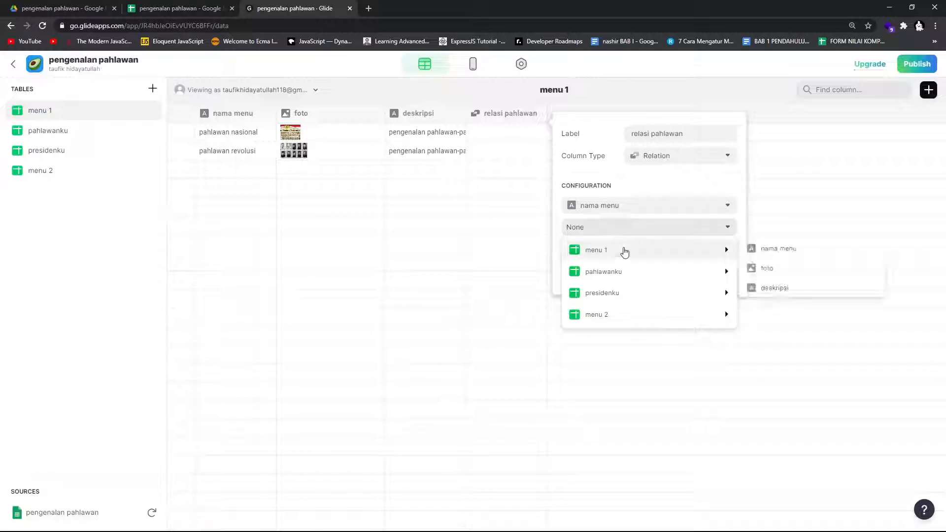
mouse_move(622, 277)
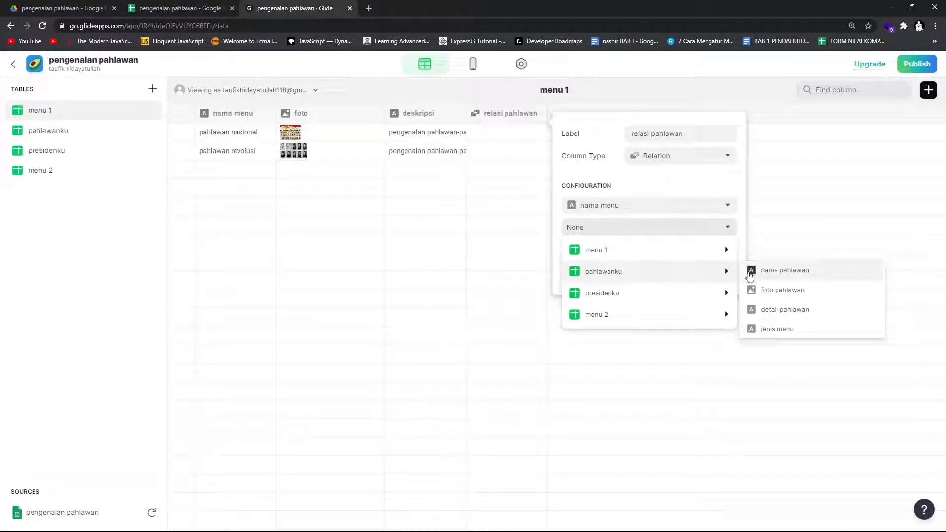
click(789, 334)
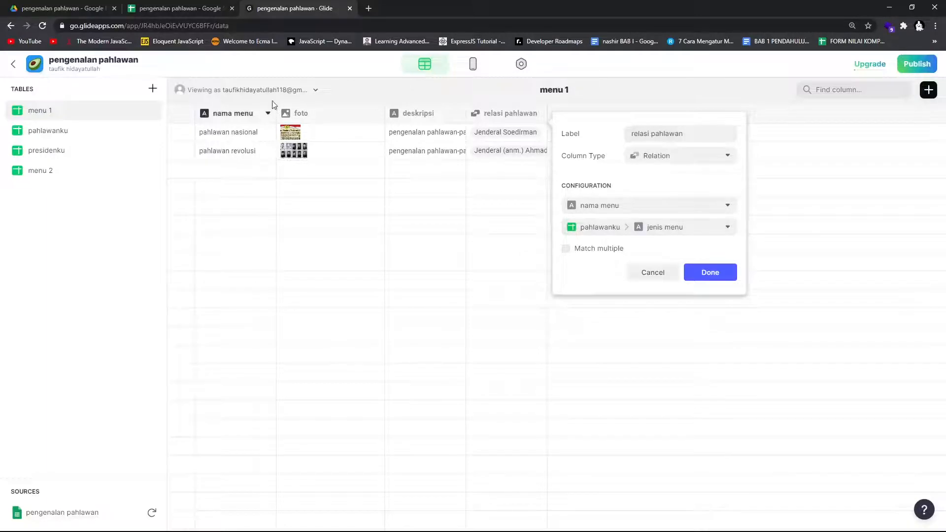
Step: Check the jenis menu values in the spreadsheet's pahlawanku sheet and return to the relation settings in Glide
click(147, 9)
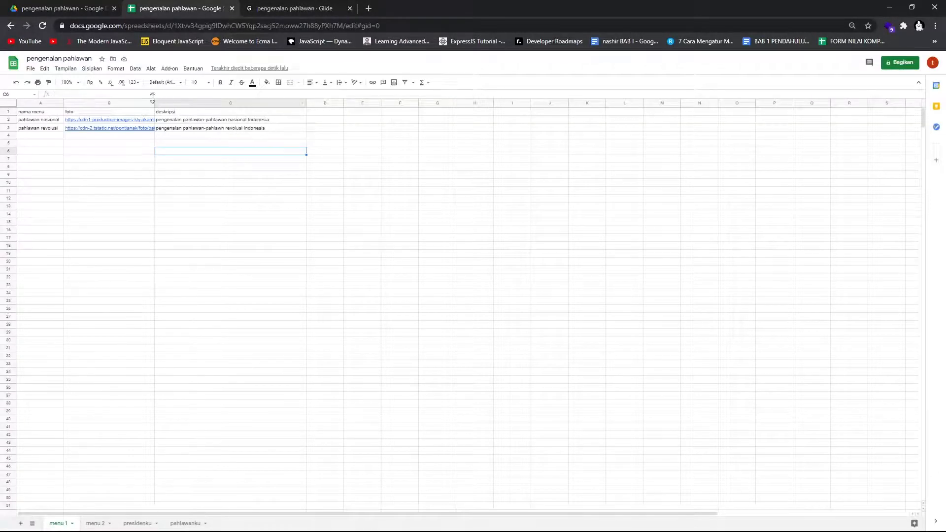
click(186, 523)
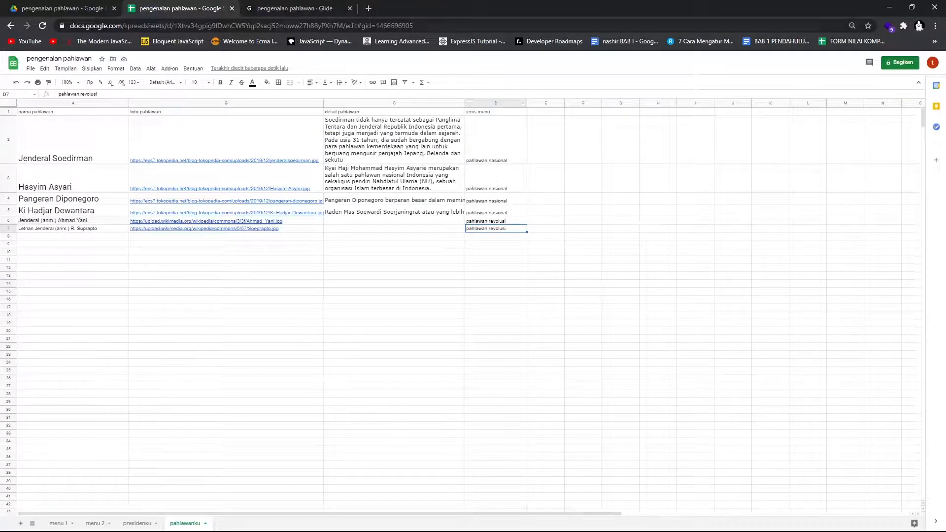
click(303, 10)
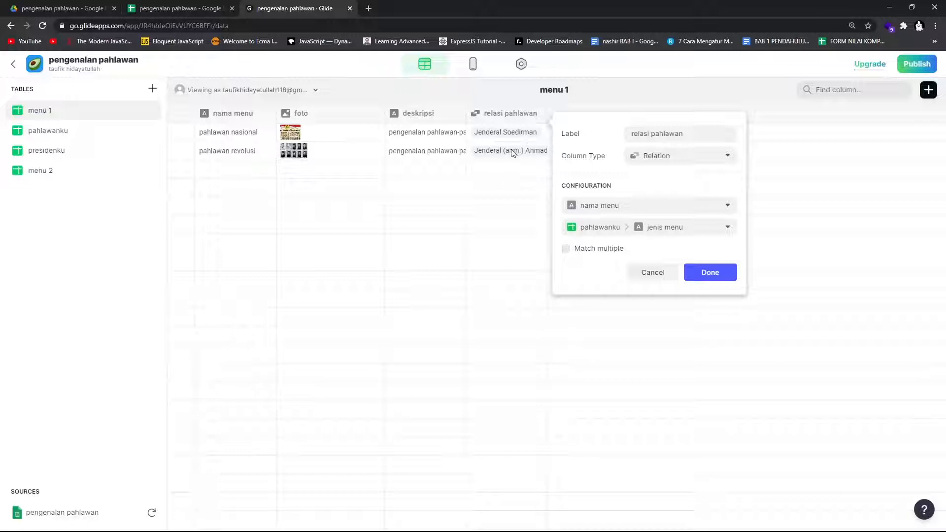
Step: Enable multiple matches for the relasi pahlawan relation, save the column and widen it to fit the related heroes
click(567, 250)
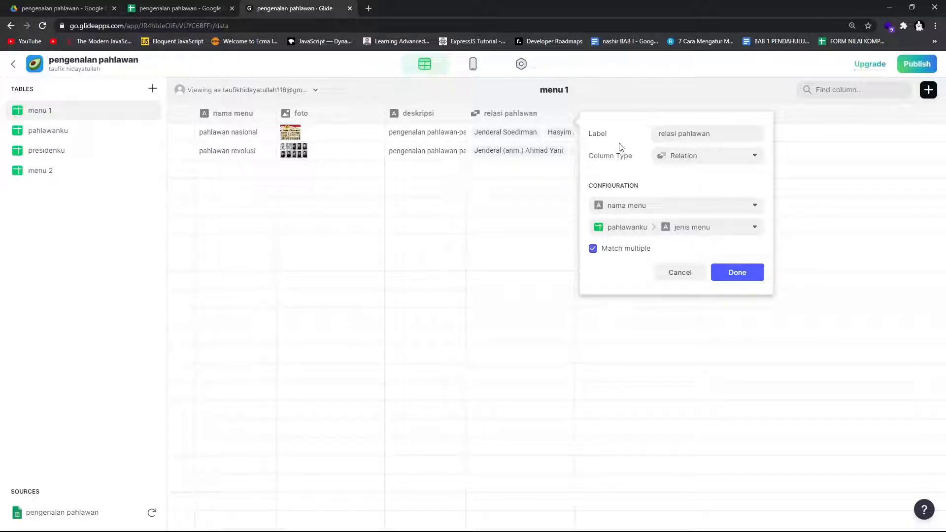
click(723, 275)
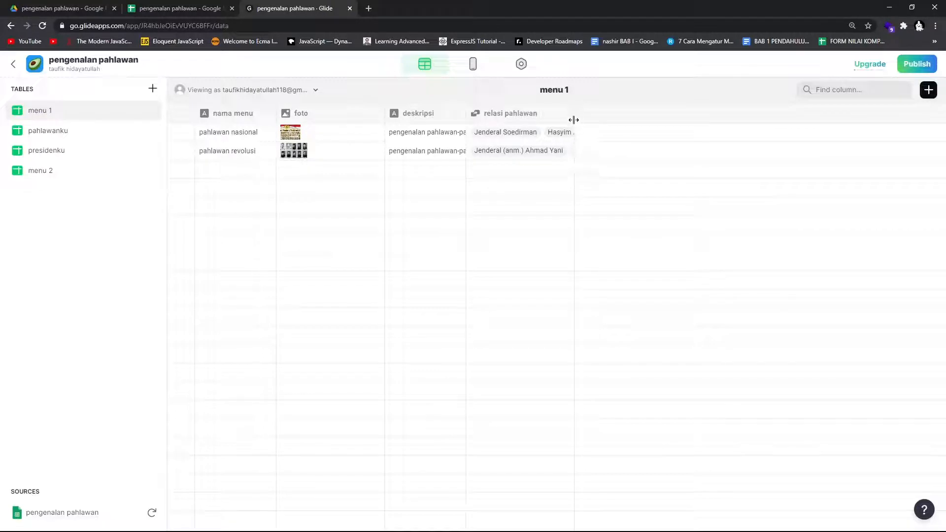
drag(574, 121, 779, 106)
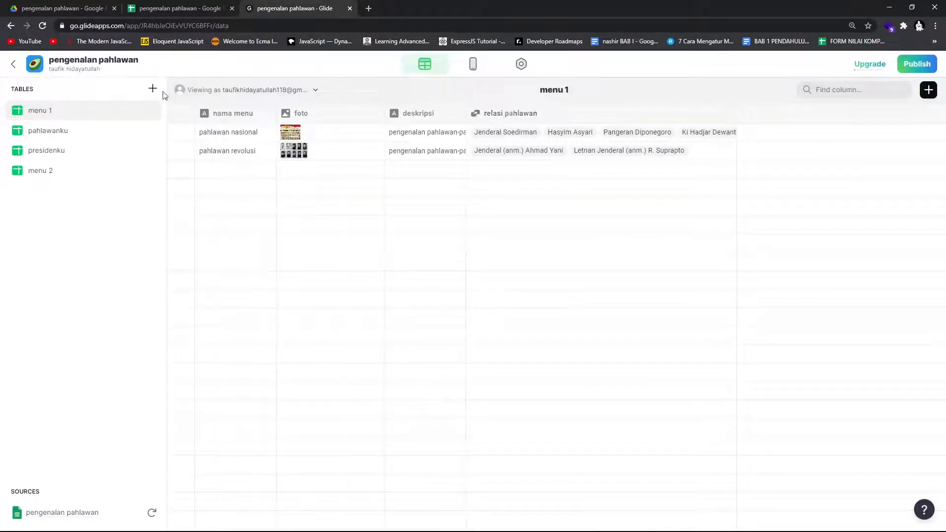
Step: Compare the jenis menu column of the pahlawanku table with nama menu and relasi pahlawan in the menu 1 table
click(54, 132)
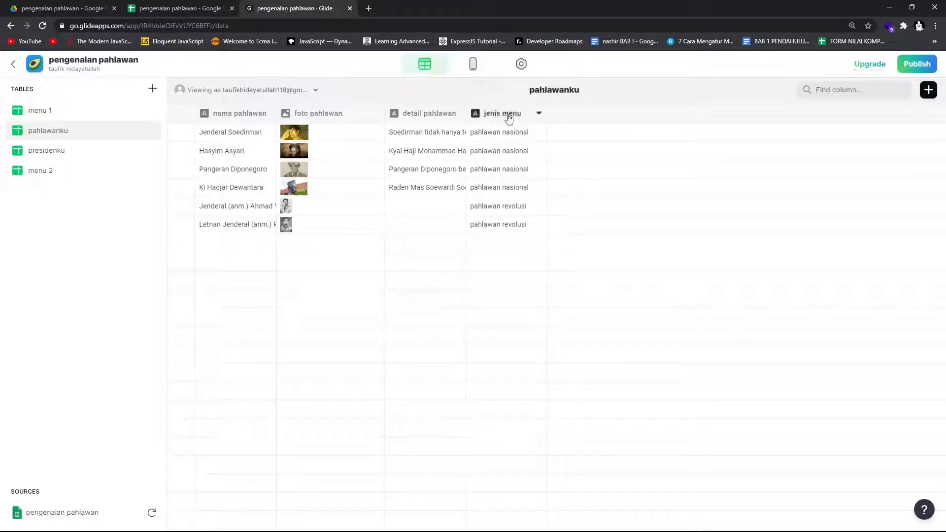
click(51, 119)
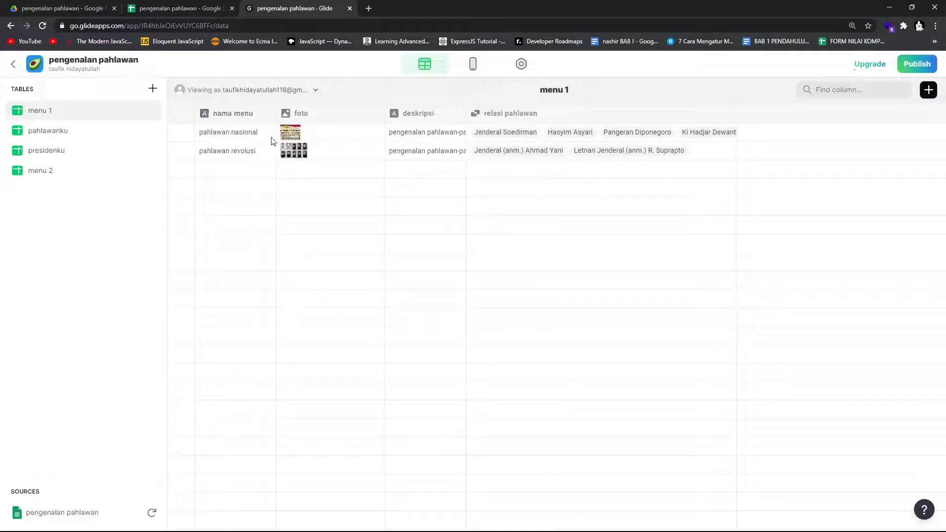
click(61, 131)
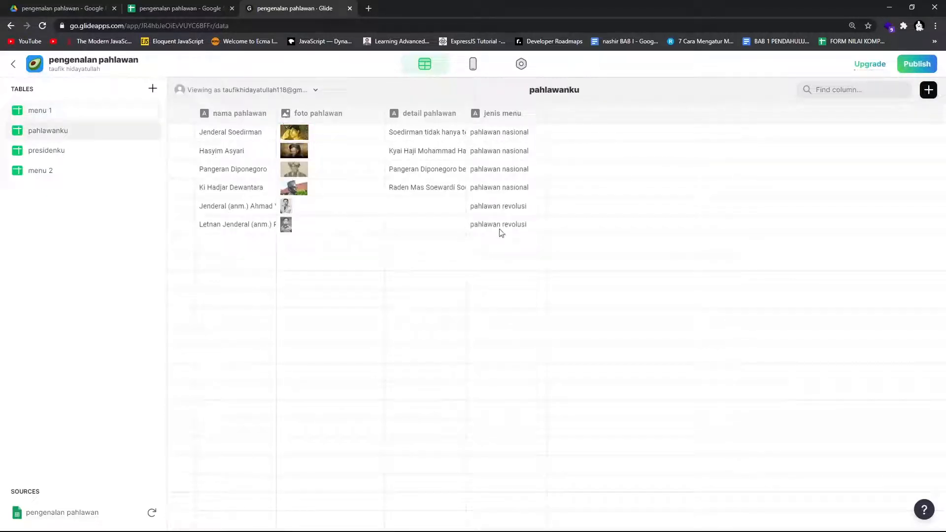
click(43, 113)
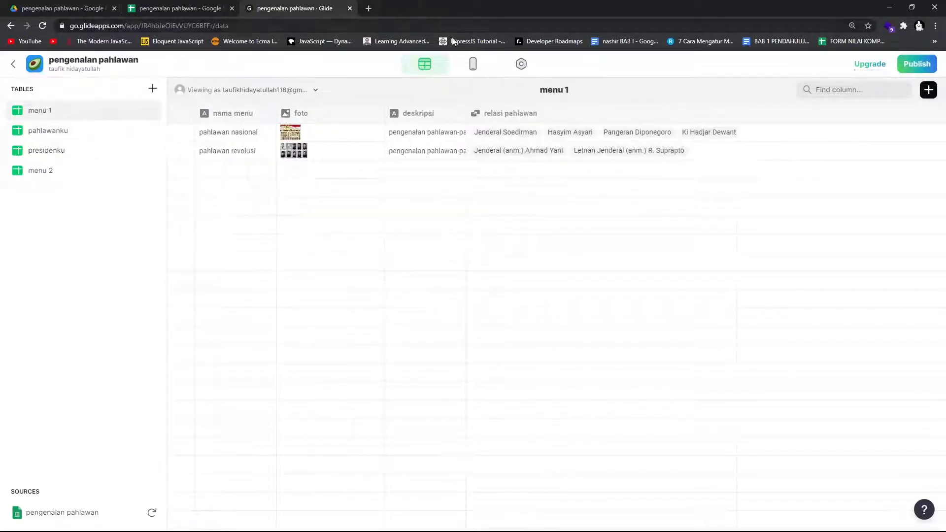
Step: Switch to the app layout and preview the heroes listed under the pahlawan nasional menu entry
click(473, 64)
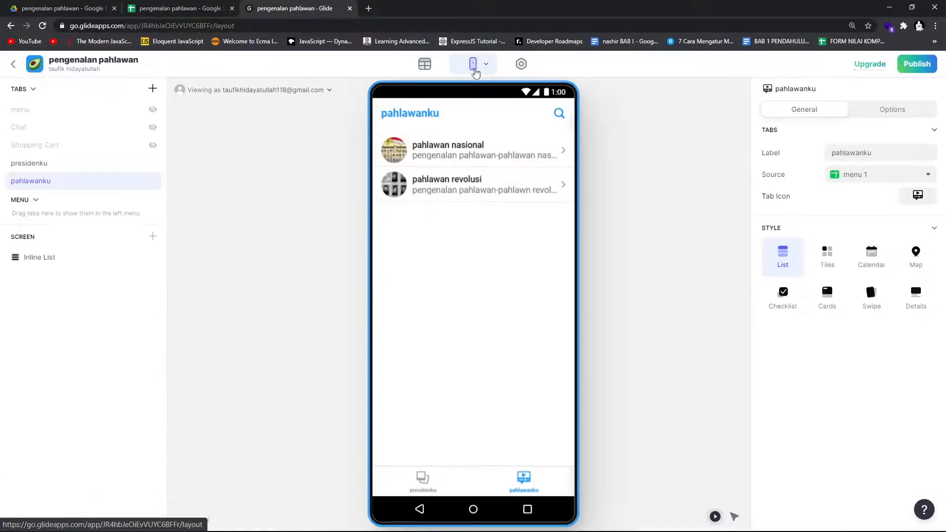
click(450, 151)
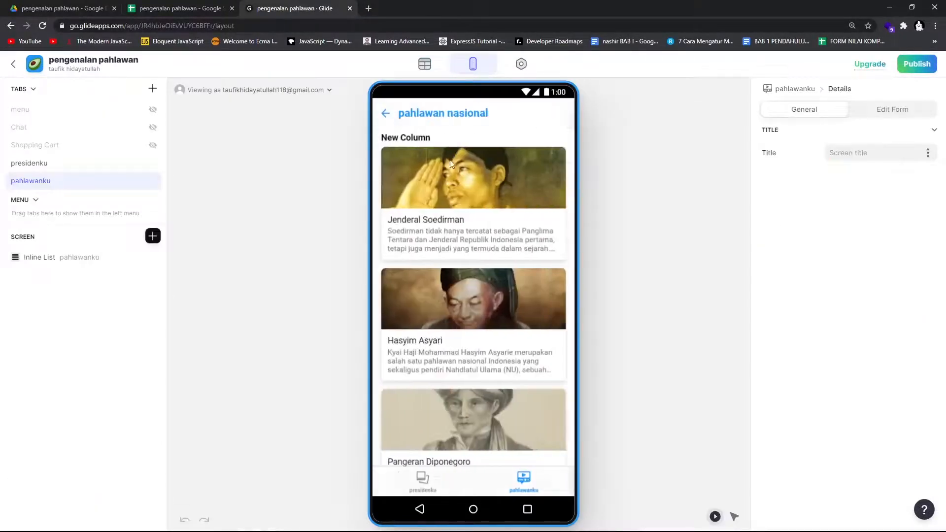
scroll(454, 163, down, 6)
scroll(446, 143, up, 6)
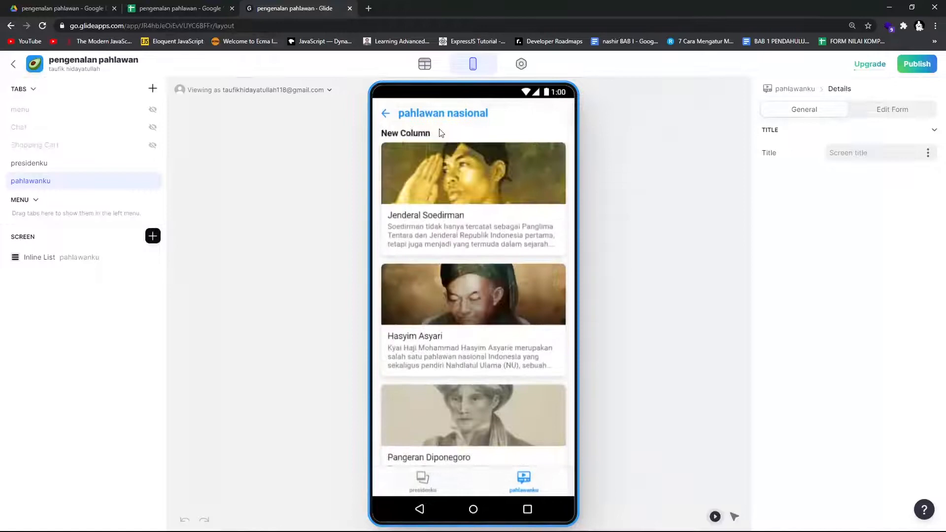
click(387, 114)
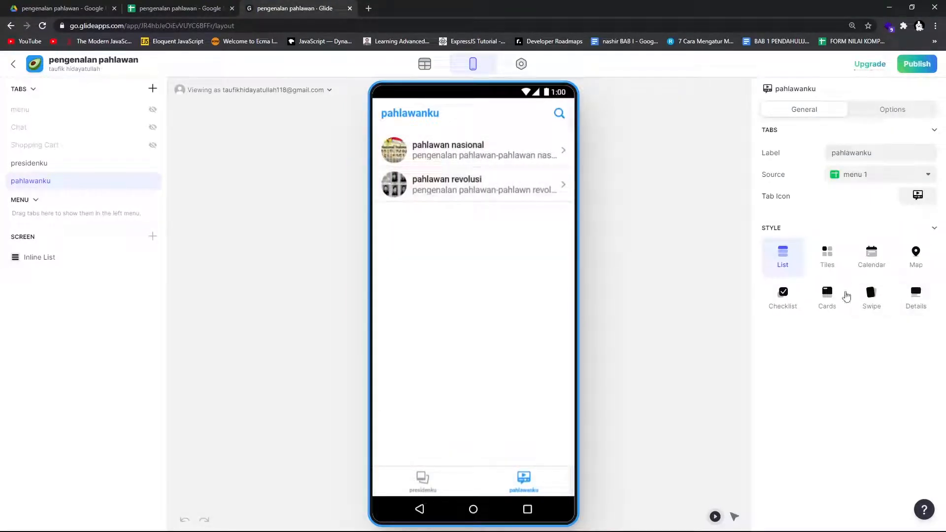
Step: Change the pahlawanku tab to the Cards style and clear the title field of its menu cards
click(829, 296)
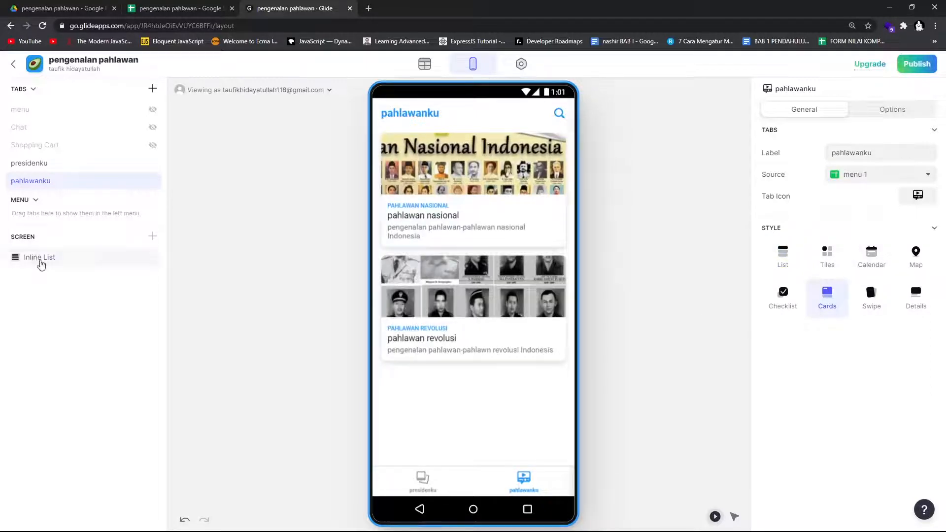
click(39, 257)
click(911, 307)
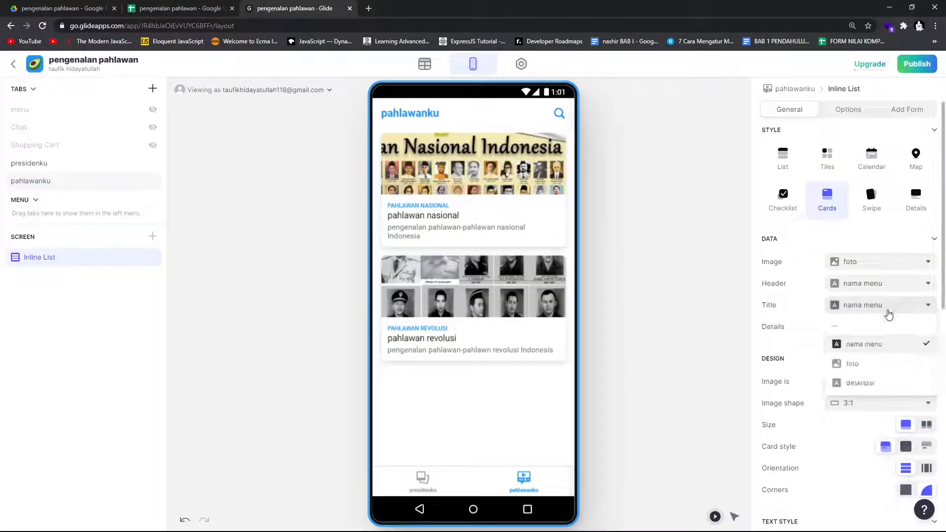
click(885, 335)
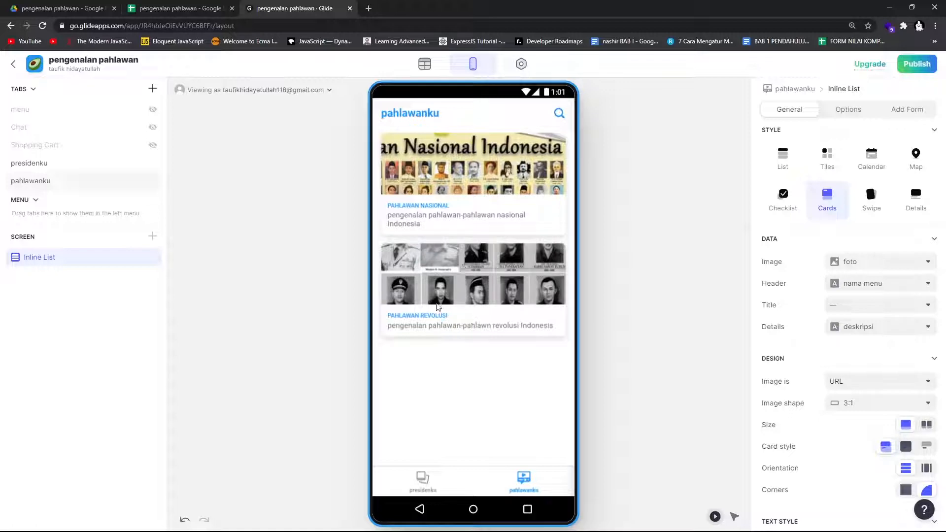
Step: On the pahlawan nasional detail screen, set the inline list's source values to relasi pahlawan and review the listed heroes
click(433, 171)
click(54, 260)
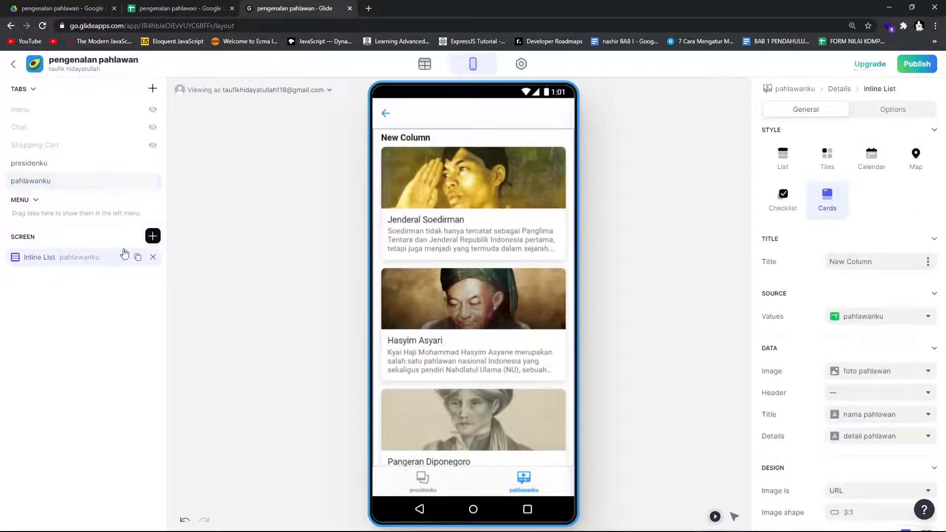
click(907, 322)
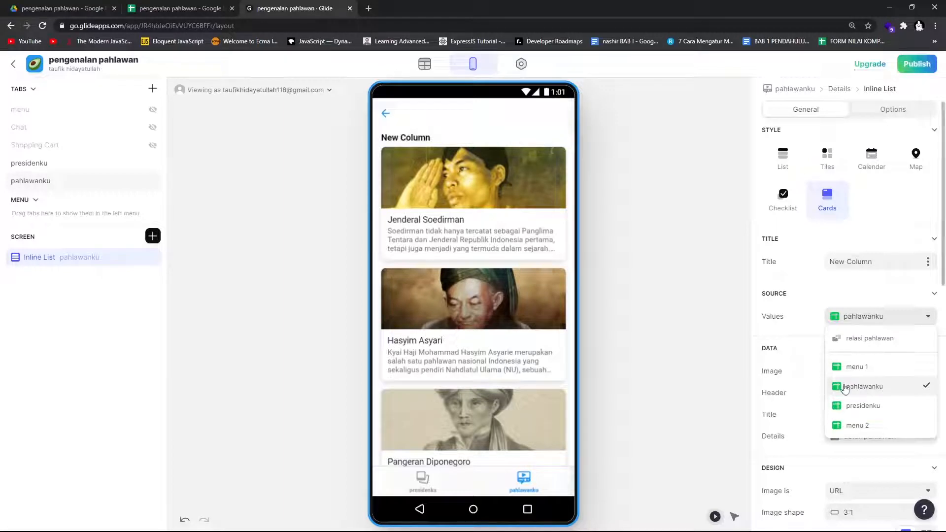
click(213, 11)
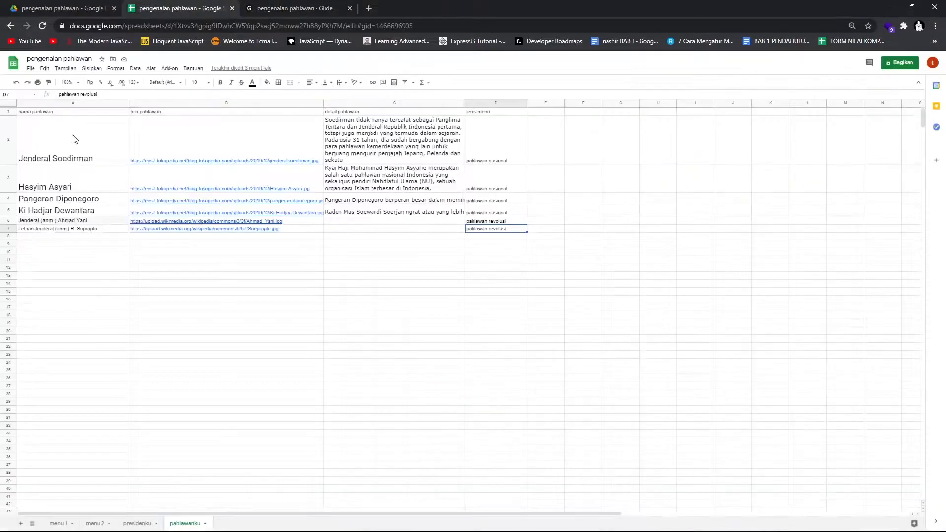
click(289, 10)
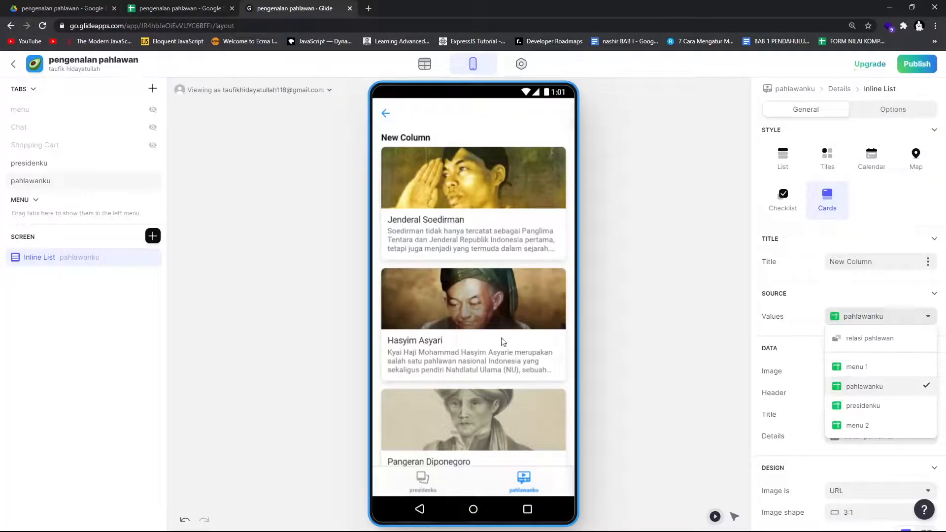
click(881, 338)
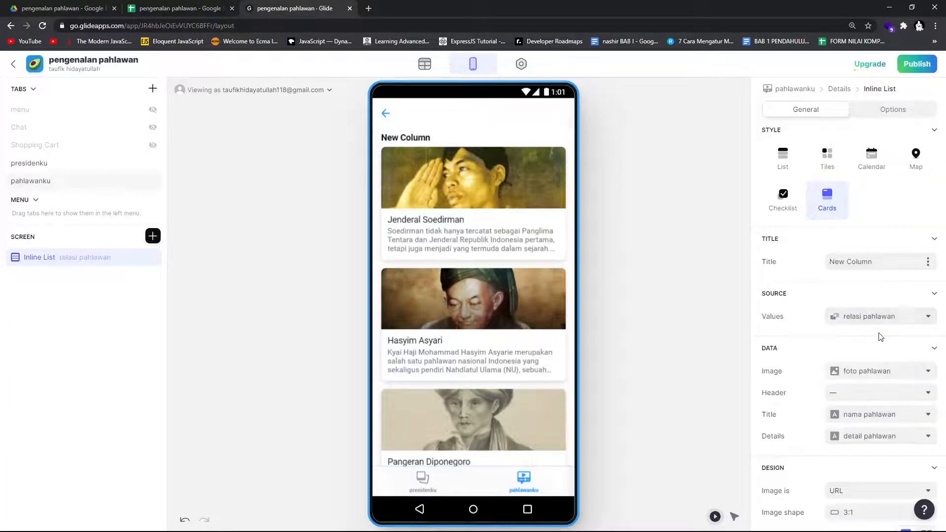
scroll(486, 204, down, 3)
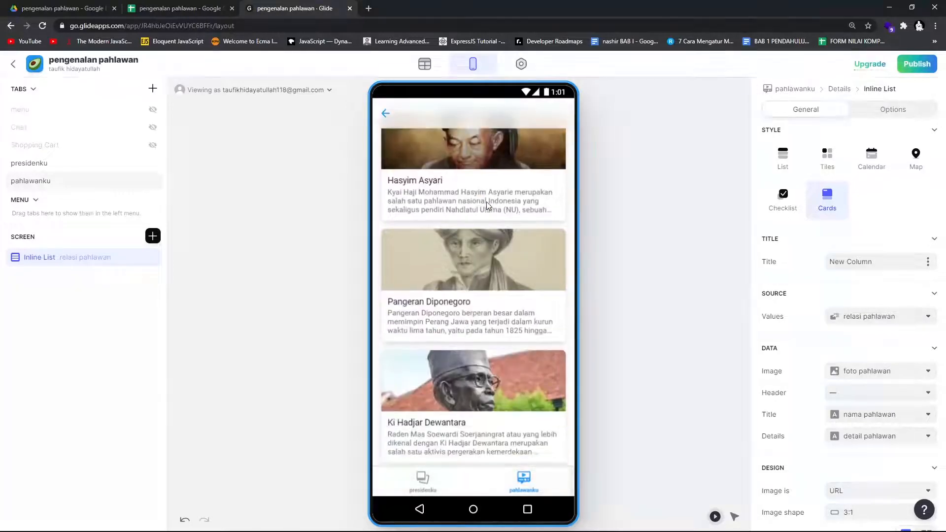
scroll(464, 330, up, 2)
scroll(464, 327, up, 2)
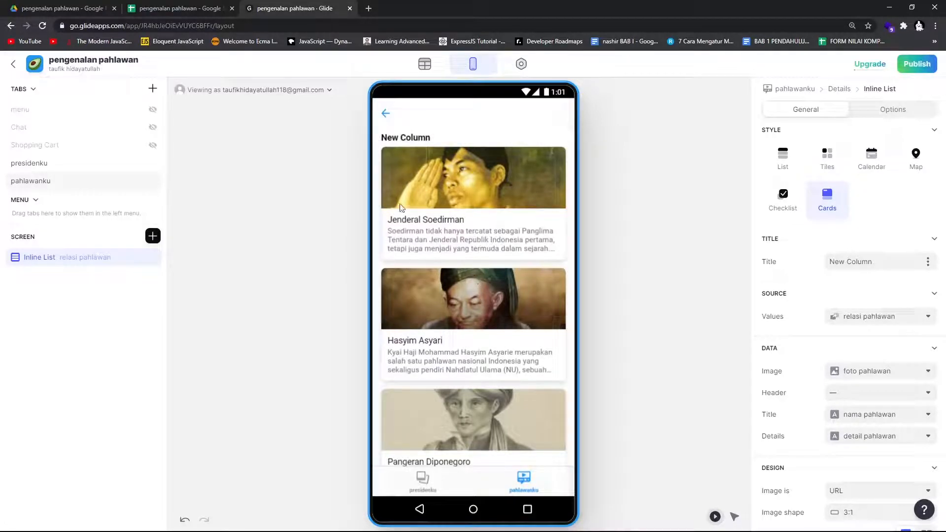
scroll(467, 271, down, 3)
scroll(446, 238, up, 3)
Step: Set the title of the detail screen's inline list to "pahlawan nasional"
click(882, 264)
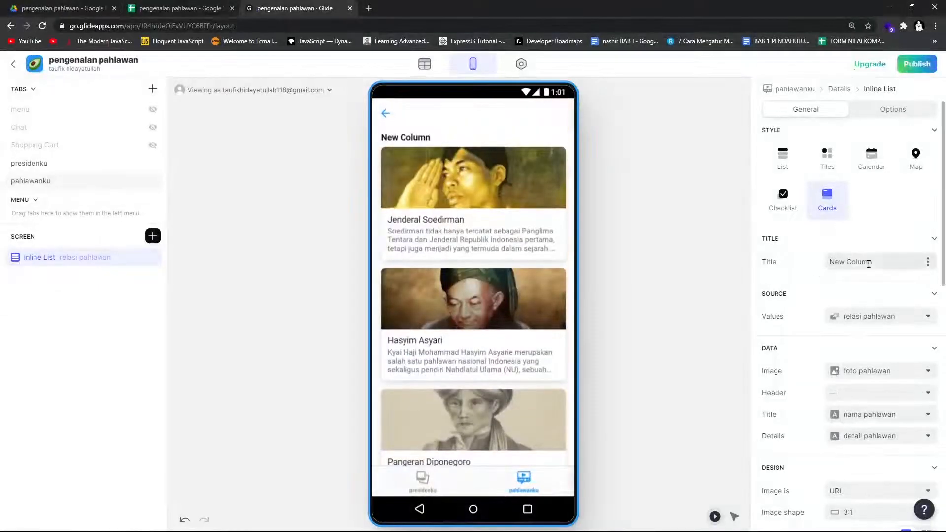
drag(882, 264, 800, 266)
text(pahl)
text(aan)
text(wan)
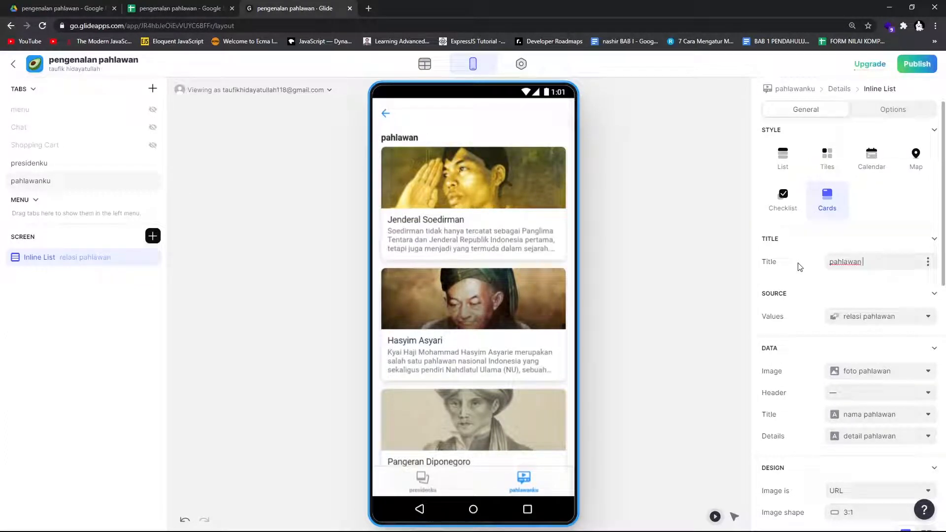
text( nasional)
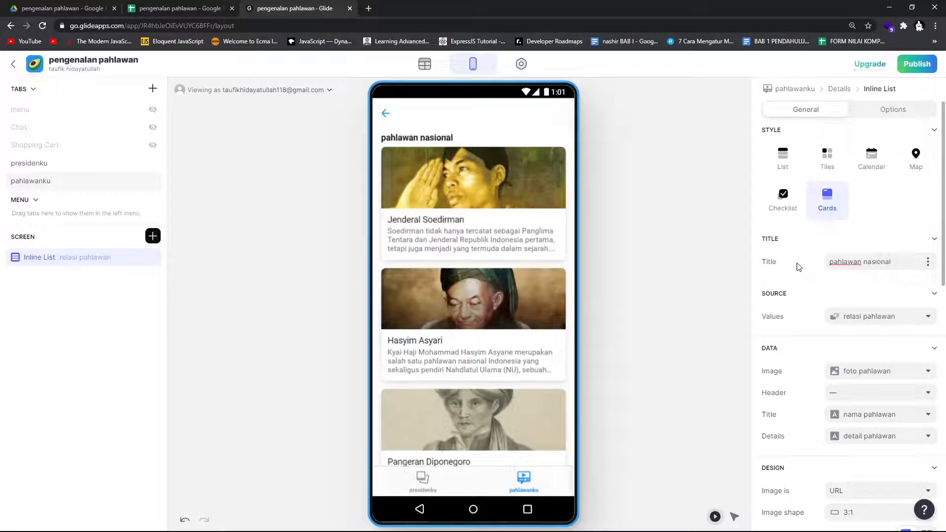
Step: Preview the pahlawan revolusi and pahlawan nasional menu entries to compare which heroes each one opens
click(386, 115)
click(451, 252)
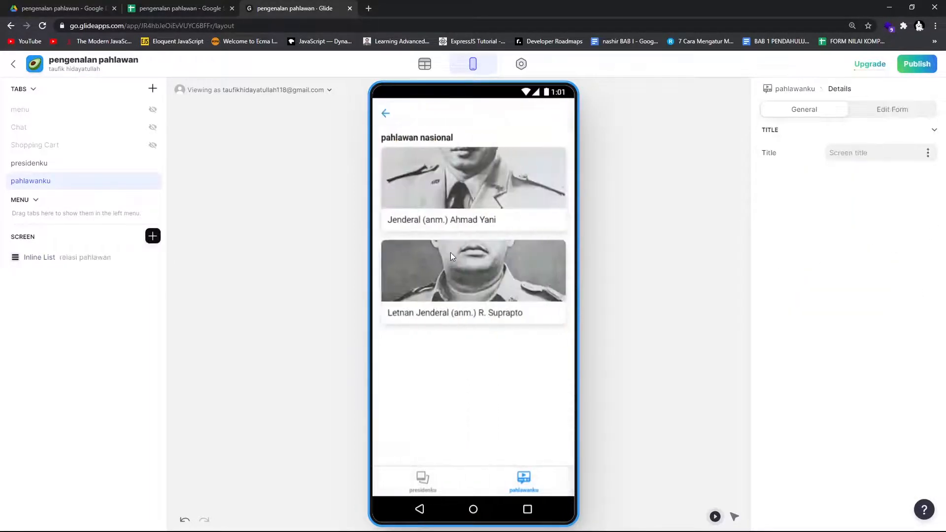
click(386, 114)
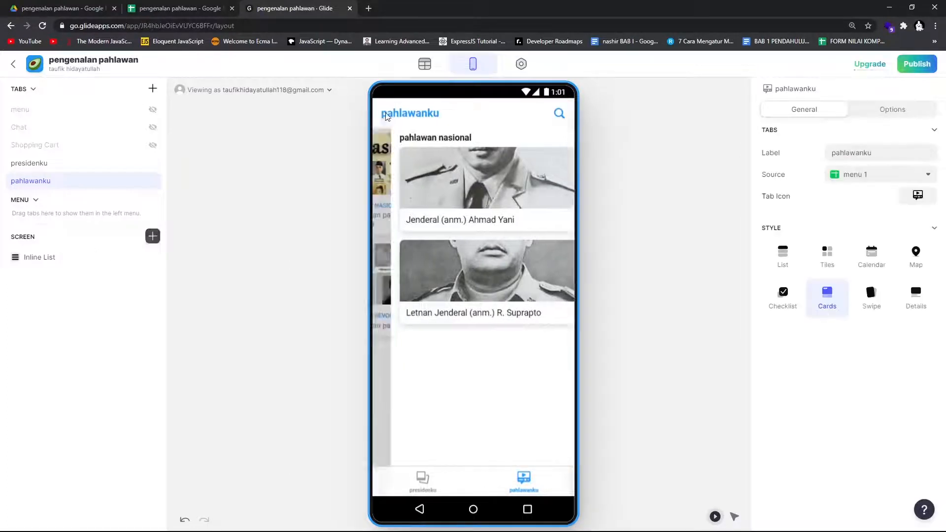
click(421, 174)
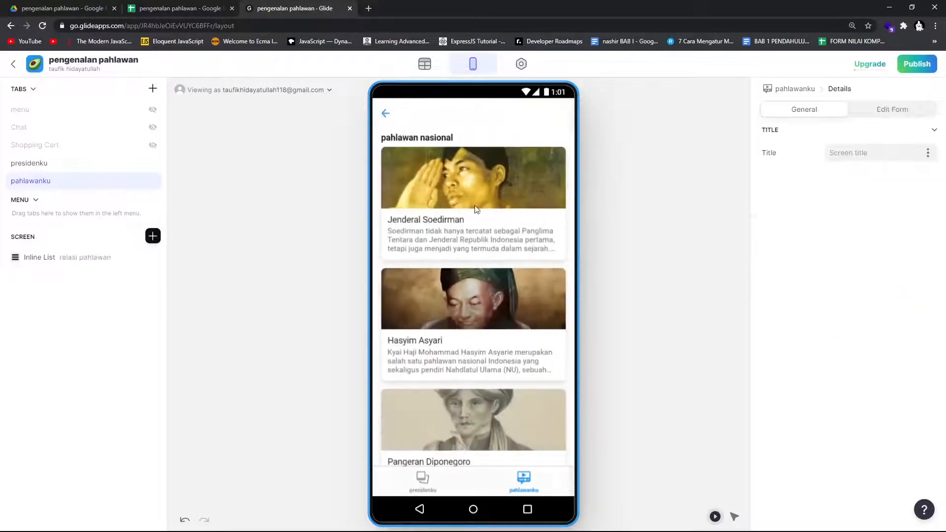
click(386, 113)
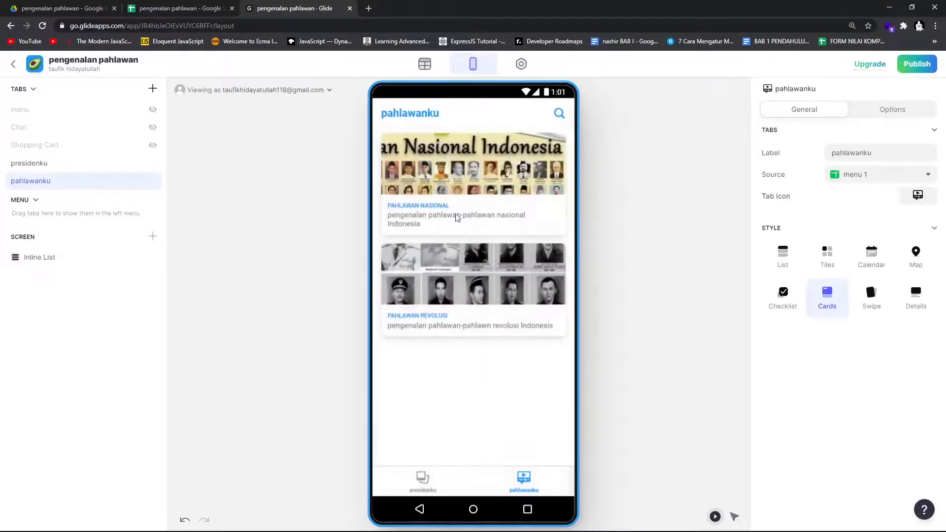
Step: Retitle the inline list "pahlawan revolusi" from the pahlawan revolusi screen and check the title under pahlawan nasional
click(451, 246)
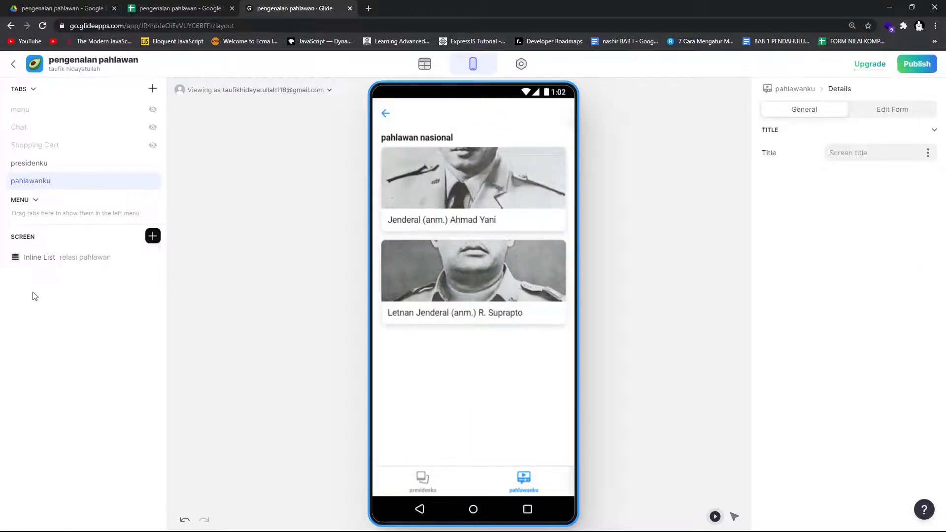
click(57, 261)
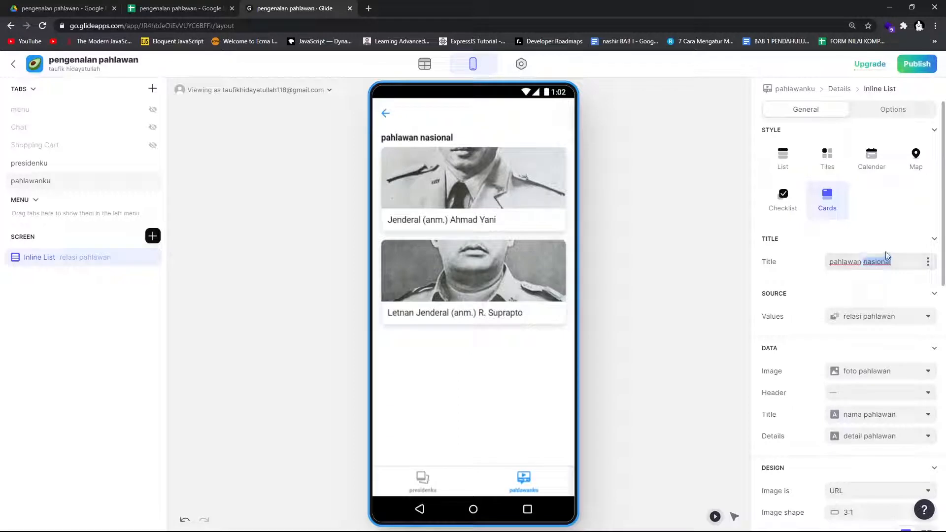
text(revolusi)
click(387, 116)
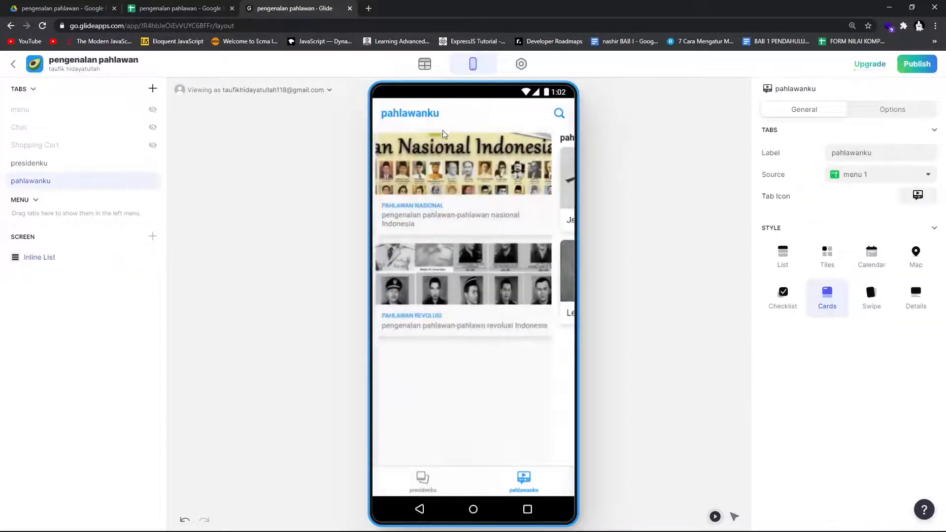
click(462, 171)
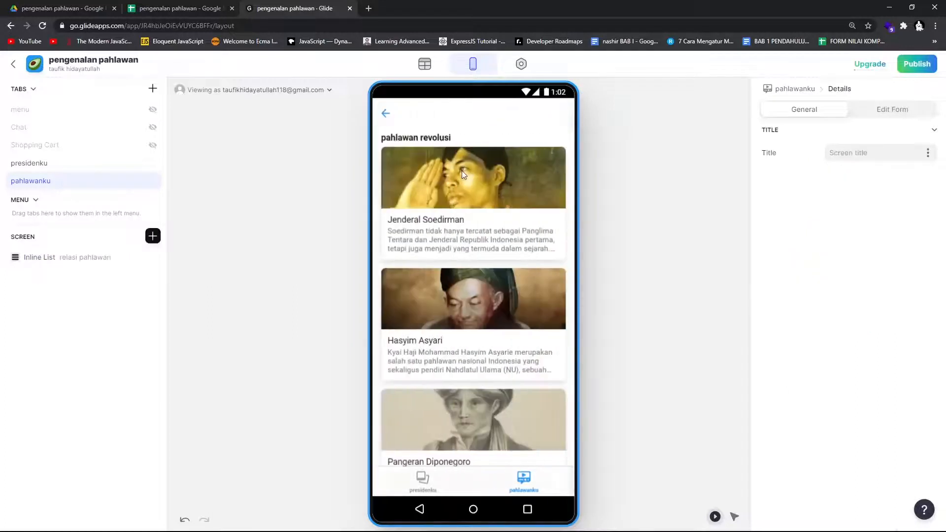
click(385, 114)
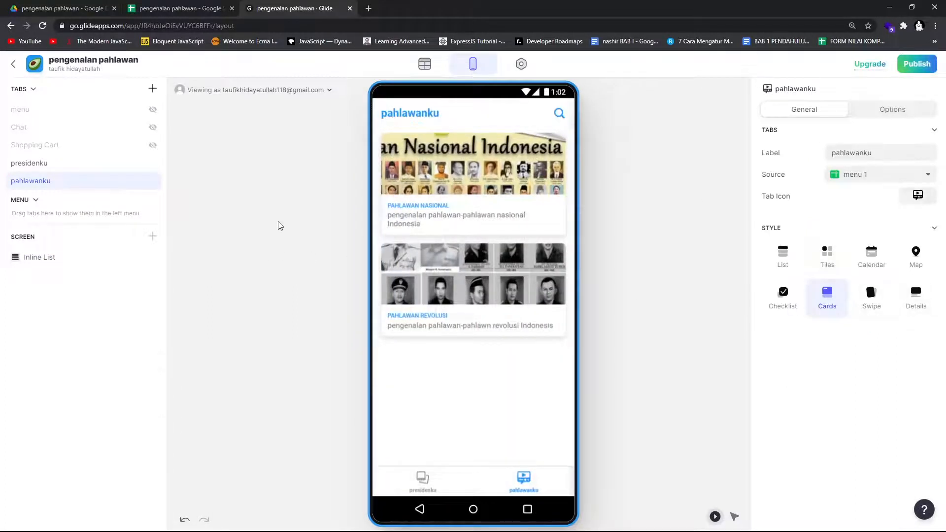
Step: Clear the inline list's title on the pahlawan nasional detail screen and return to the menu cards
click(452, 209)
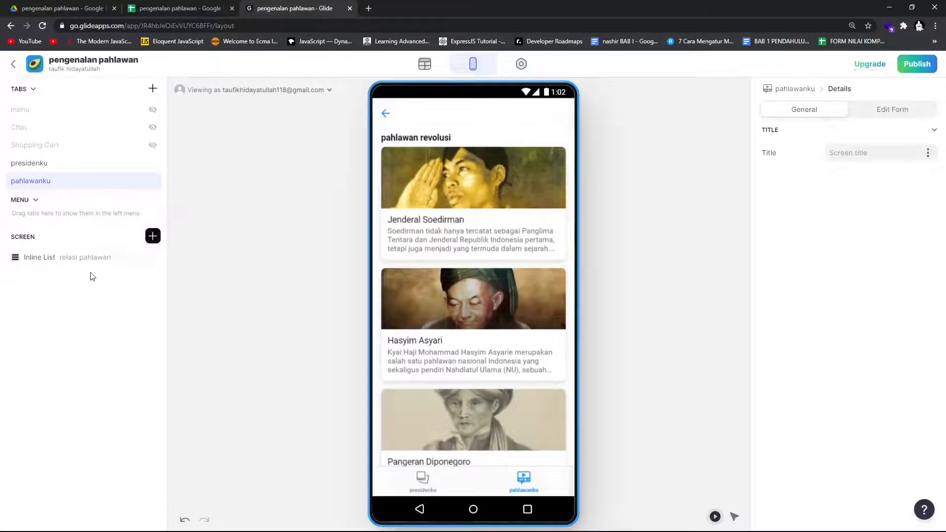
click(88, 258)
drag(893, 262, 792, 252)
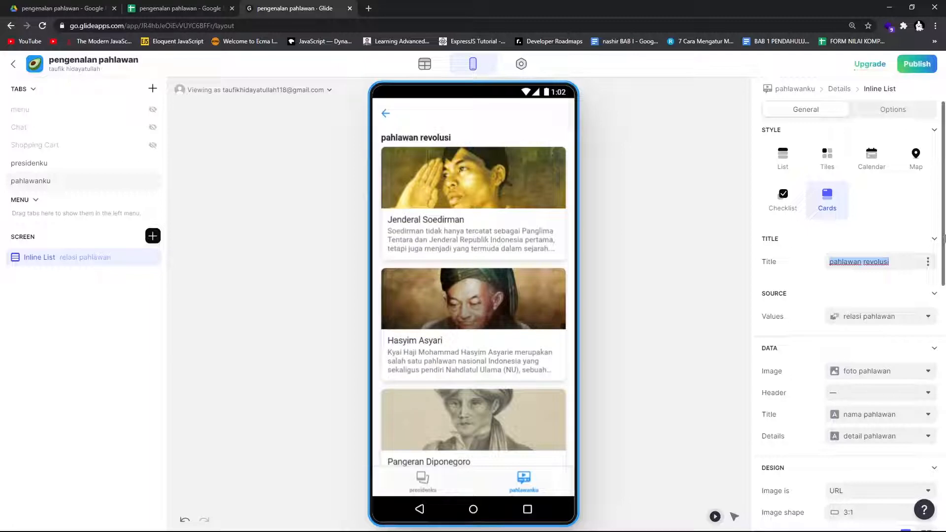
key(BackSpace)
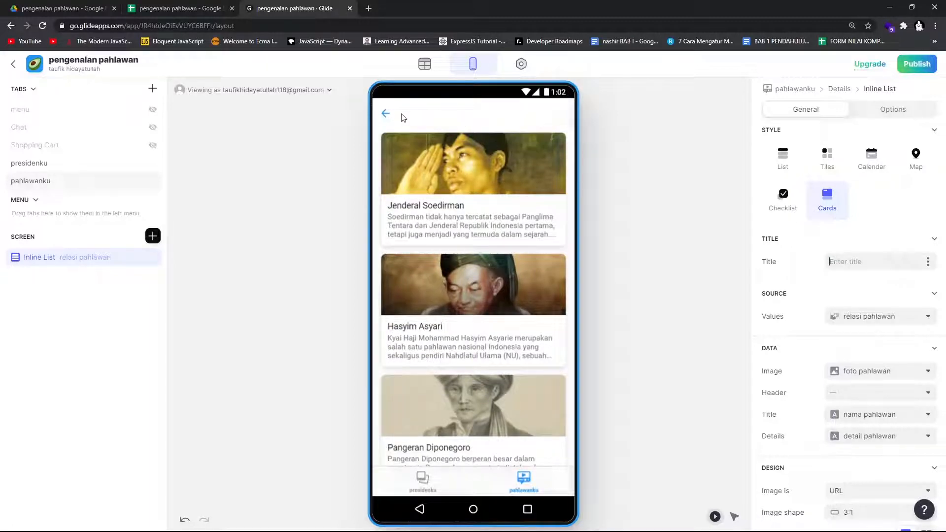
click(387, 115)
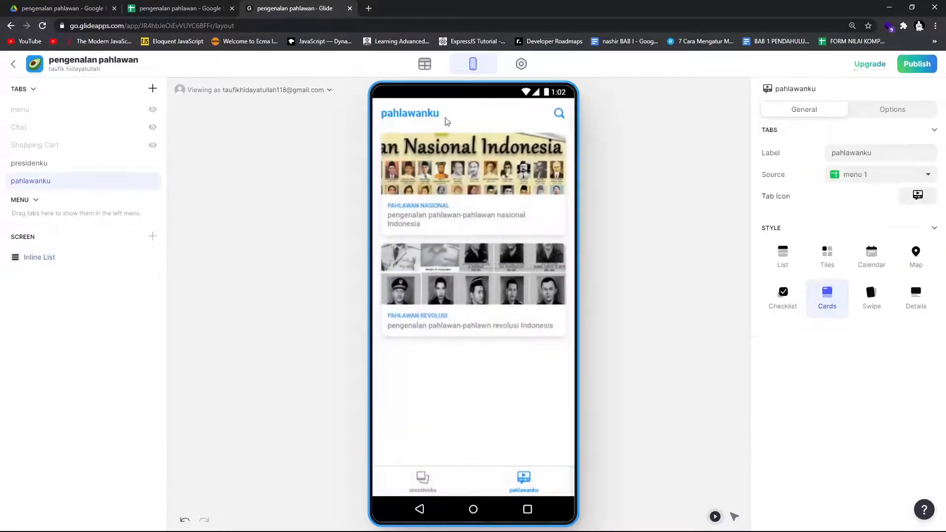
Step: Set the detail screen's title to "pengenalan pahlawan" and return to the pahlawanku menu
click(462, 177)
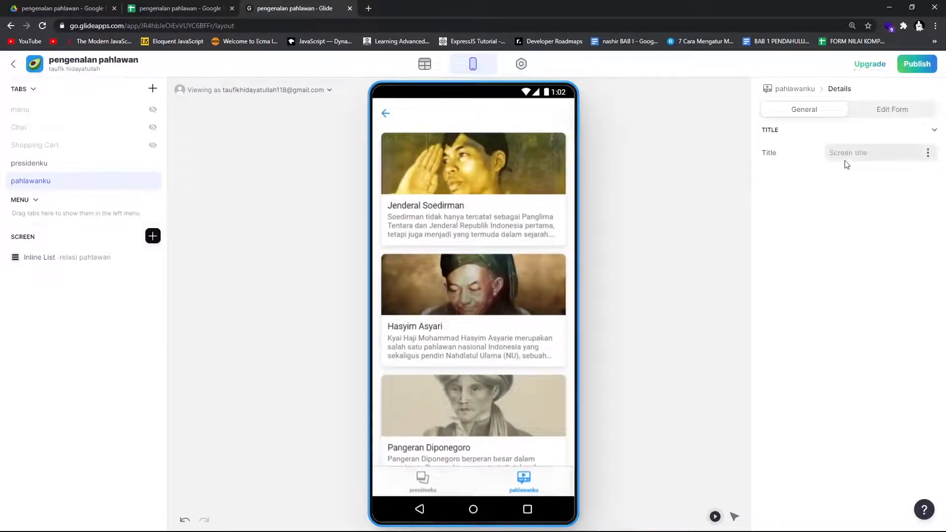
click(54, 257)
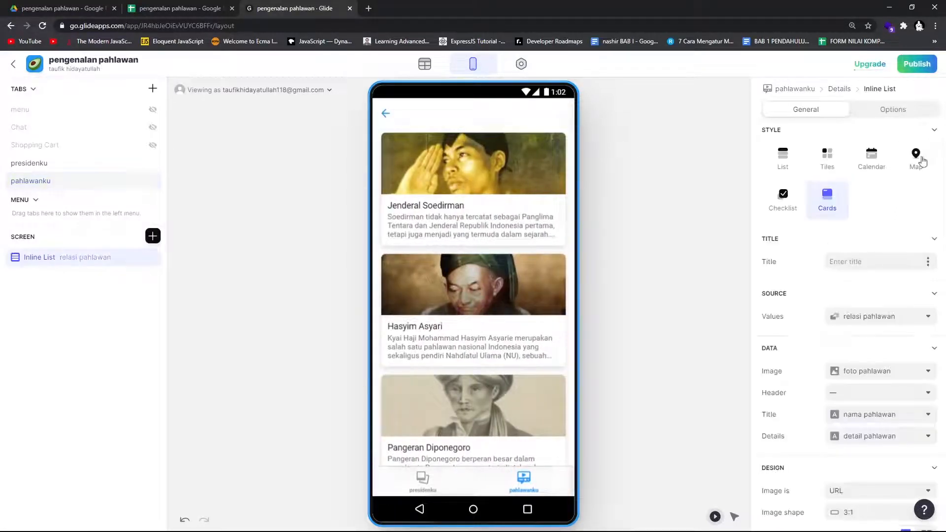
click(211, 250)
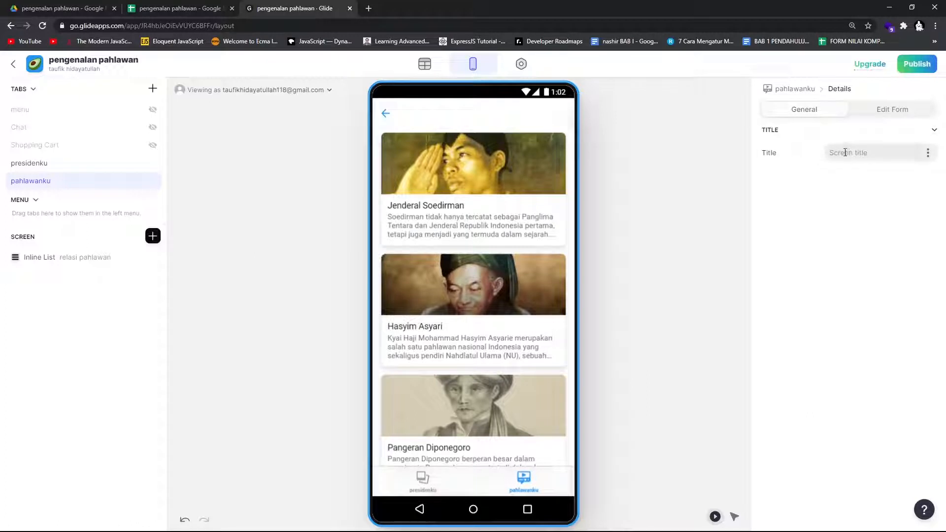
text(pengenalan pahlawan)
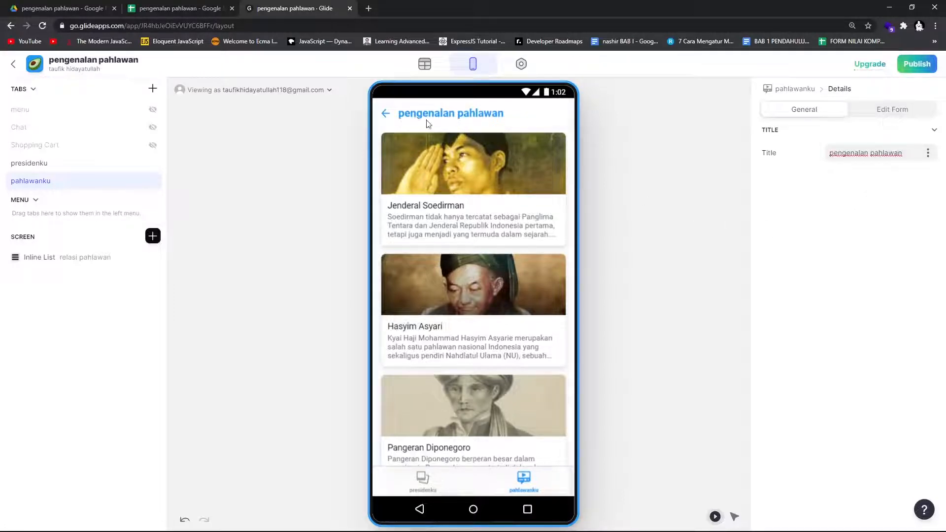
click(386, 113)
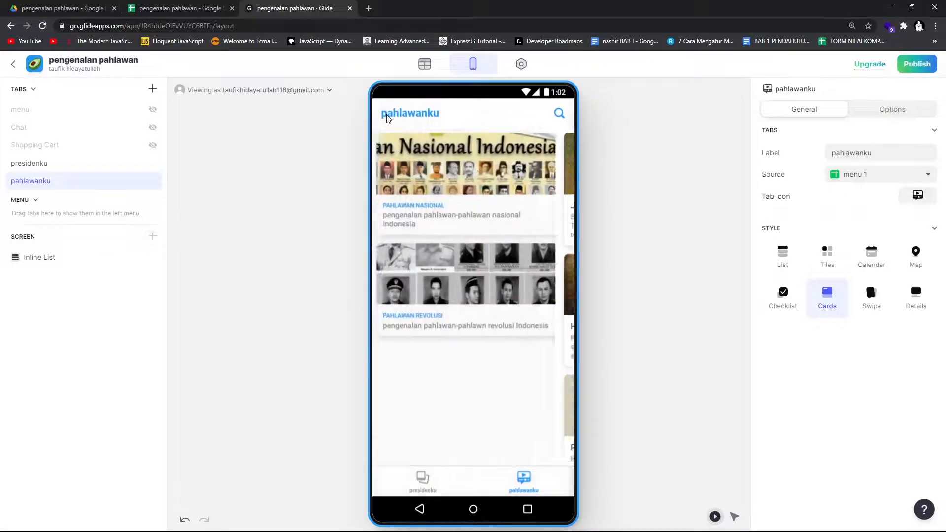
Step: Preview the pahlawan revolusi list and the detail screens of both its heroes, and return to the pahlawanku menu
click(422, 310)
click(460, 256)
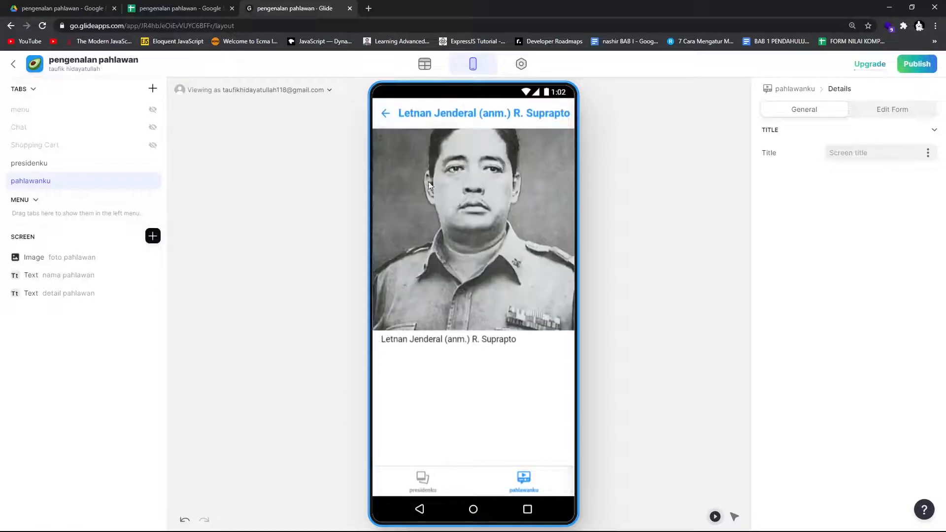
click(385, 114)
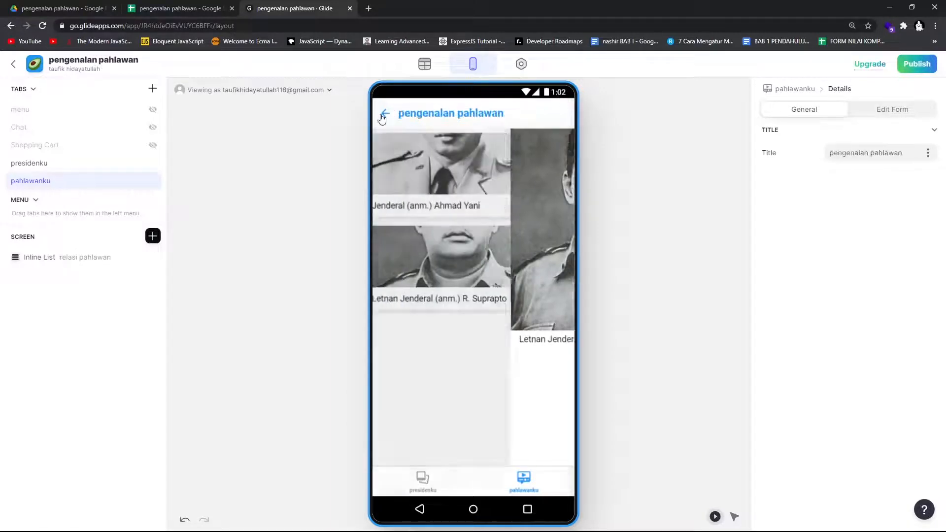
click(430, 161)
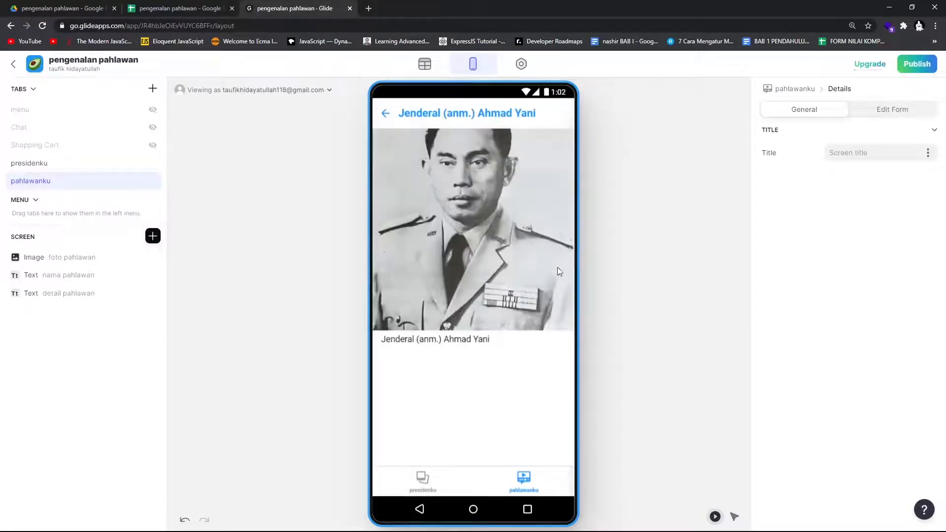
click(386, 114)
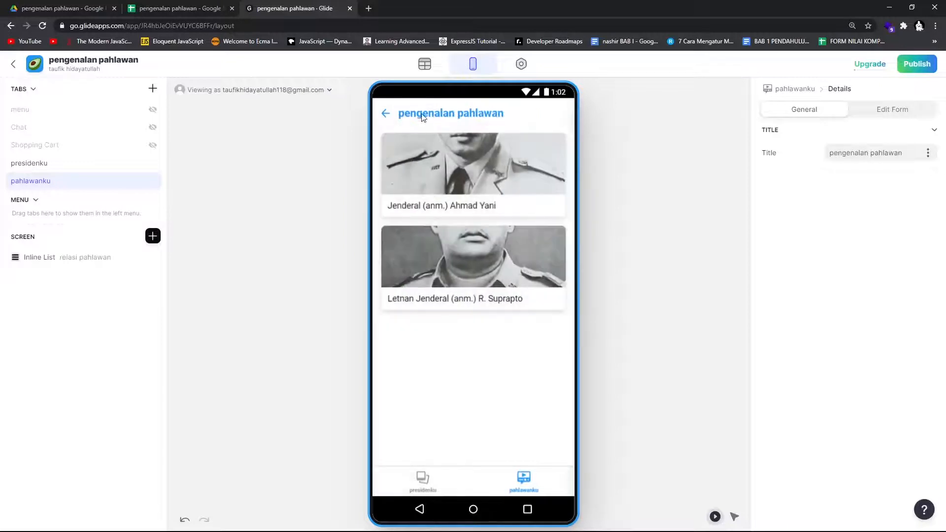
click(386, 114)
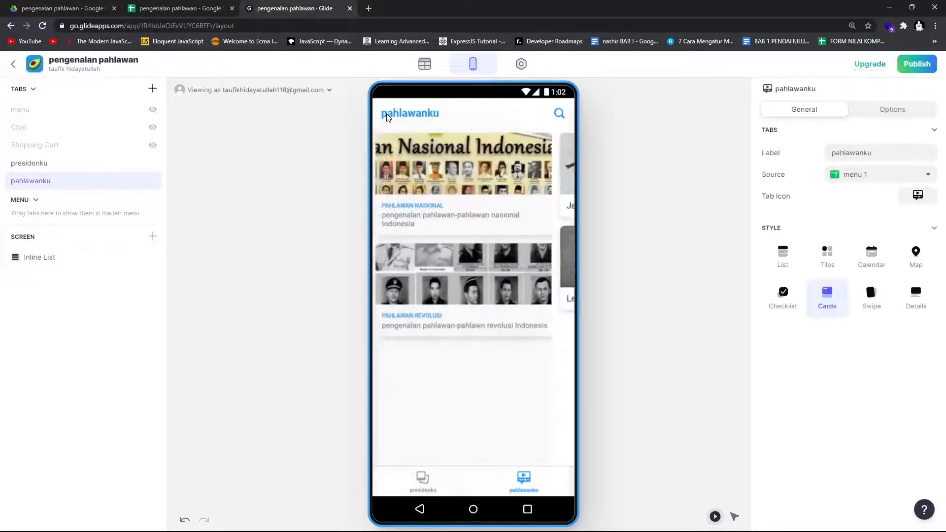
Step: Open Jenderal Soedirman under pahlawan nasional and add a separator between the foto pahlawan image and the nama pahlawan text
click(436, 171)
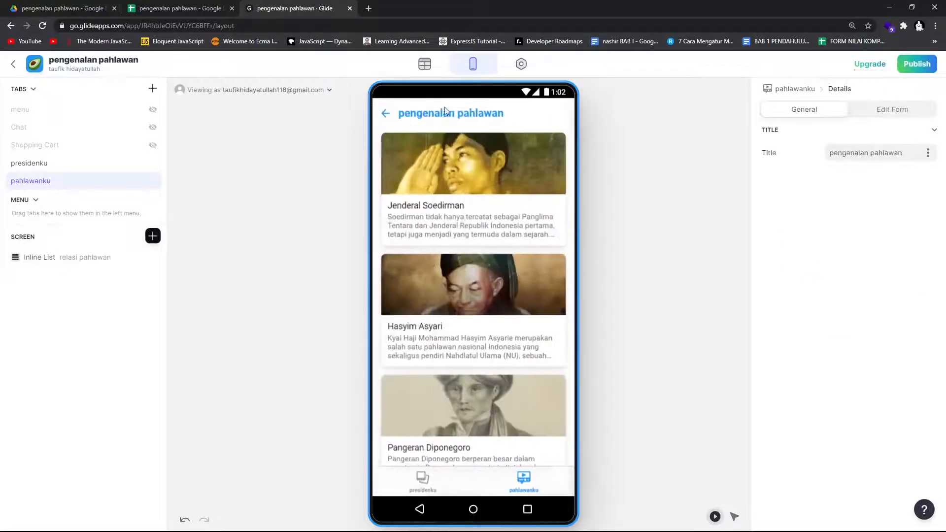
click(458, 206)
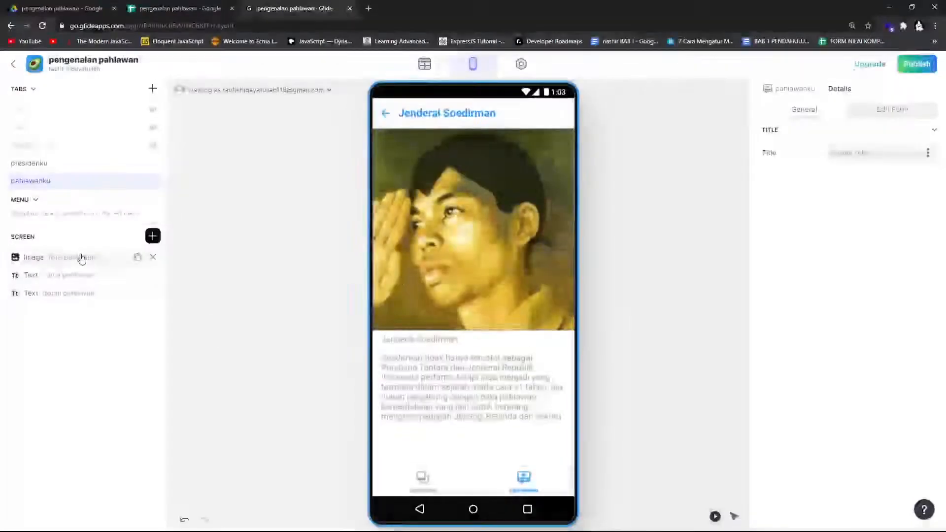
click(153, 237)
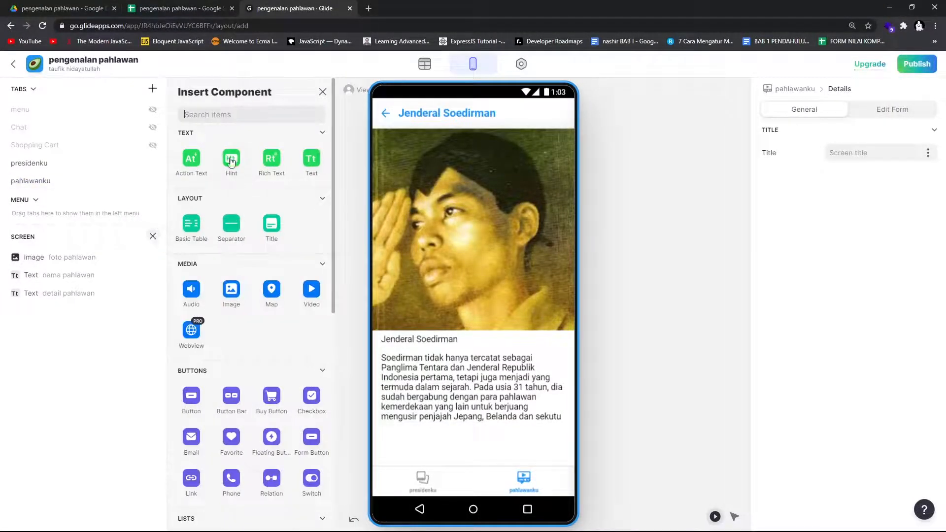
scroll(242, 319, down, 8)
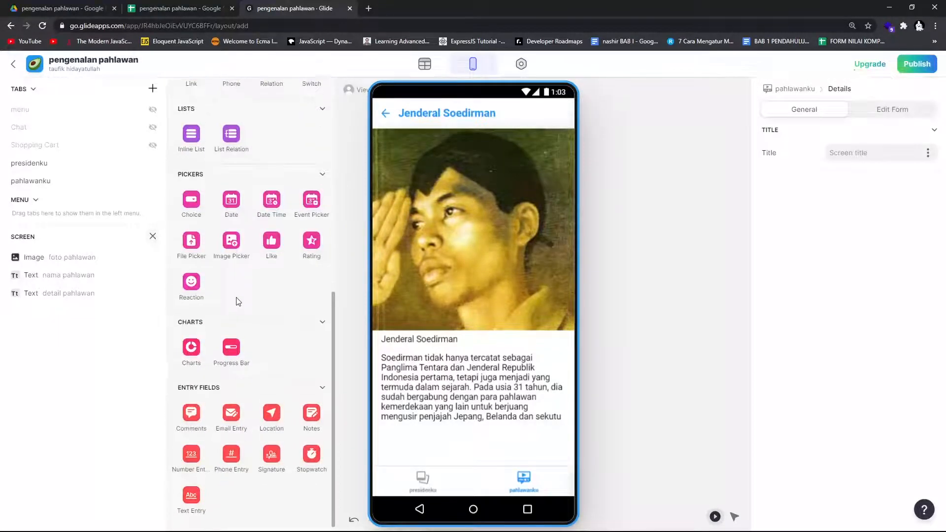
scroll(240, 301, up, 8)
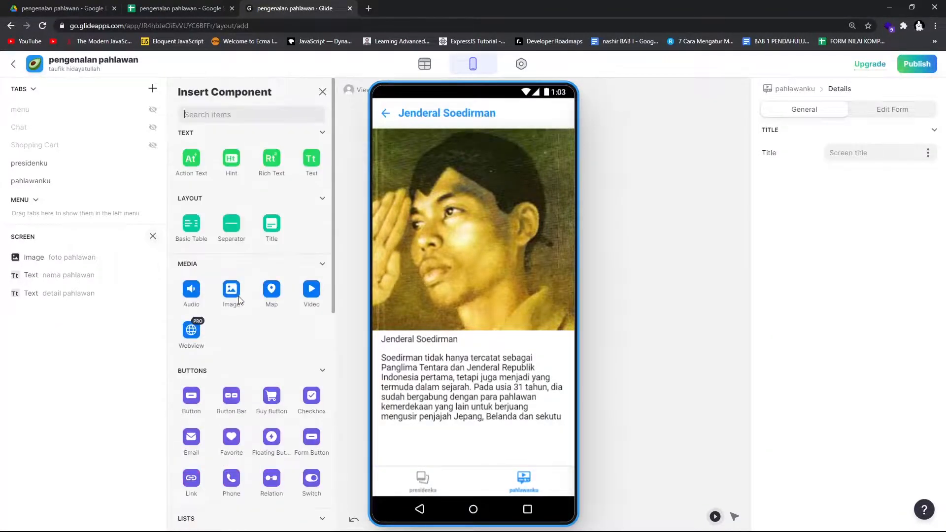
click(232, 230)
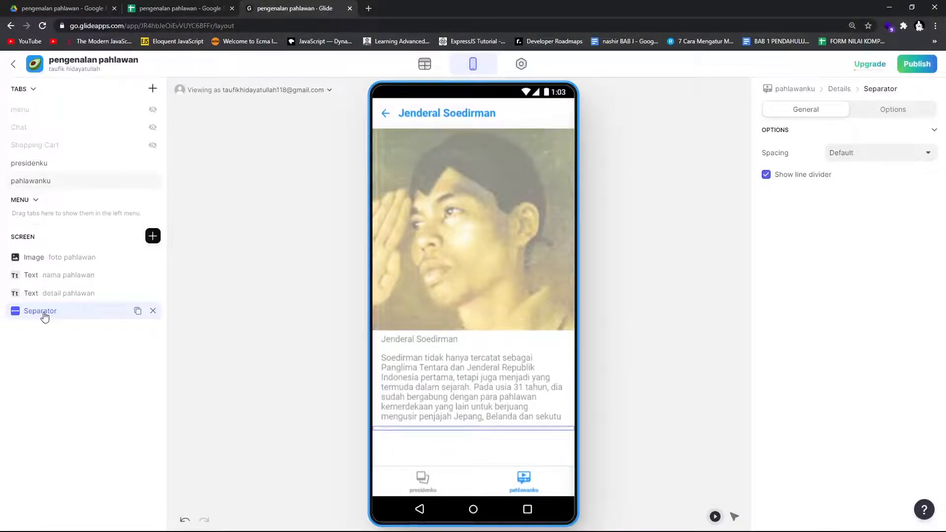
drag(44, 317, 47, 270)
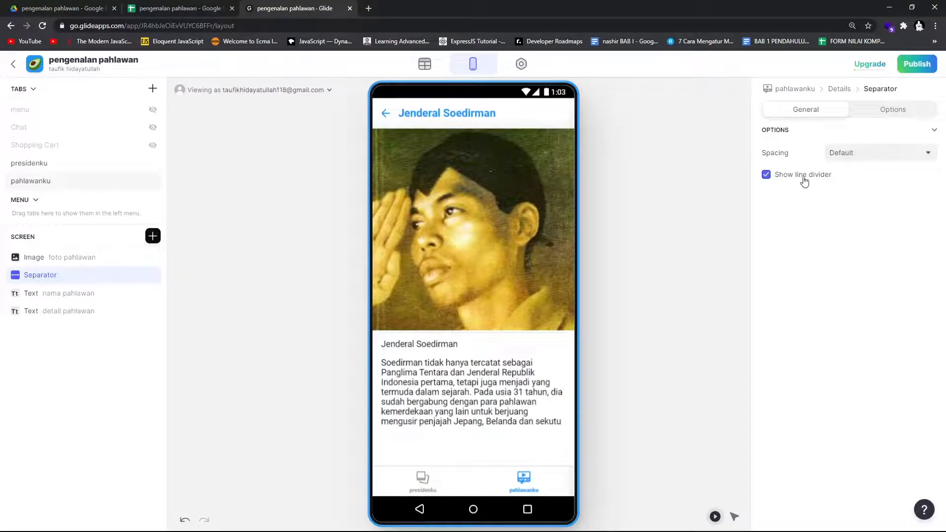
Step: Set the separator's spacing to Medium and turn off its line divider
click(863, 153)
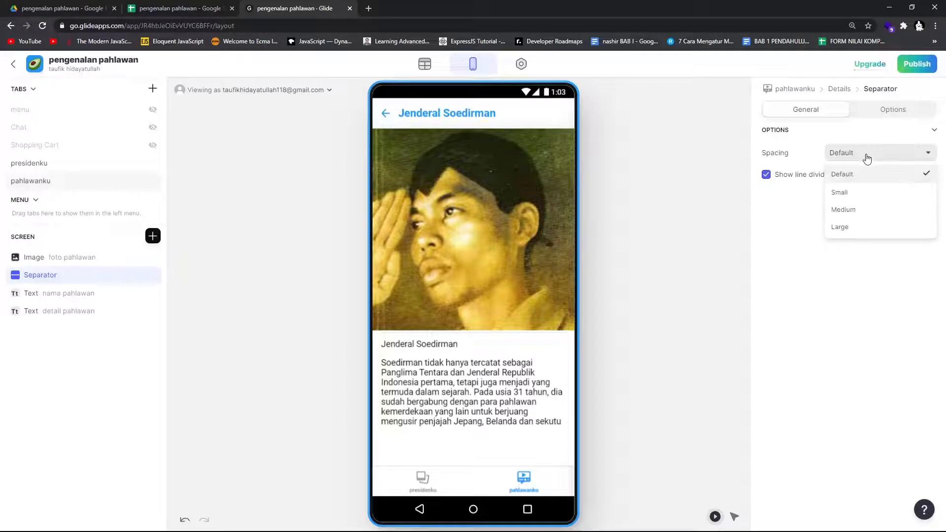
click(864, 210)
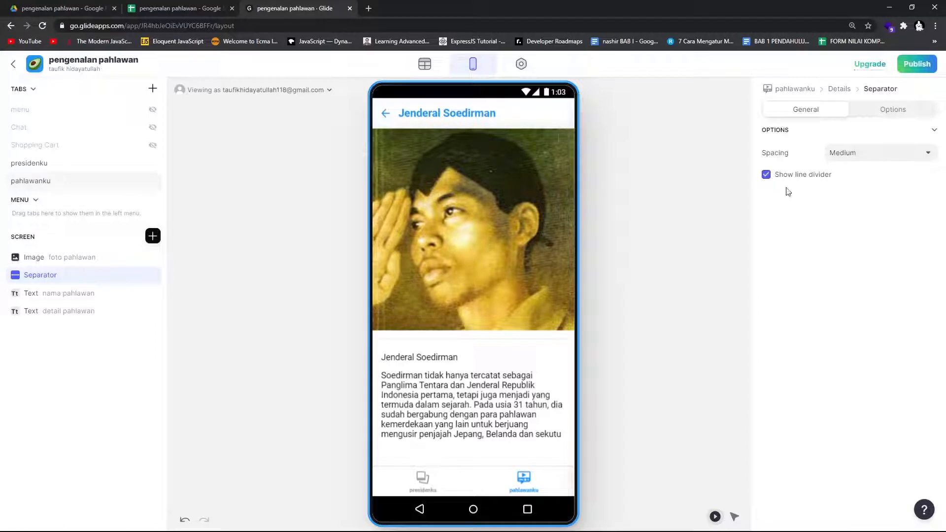
click(767, 176)
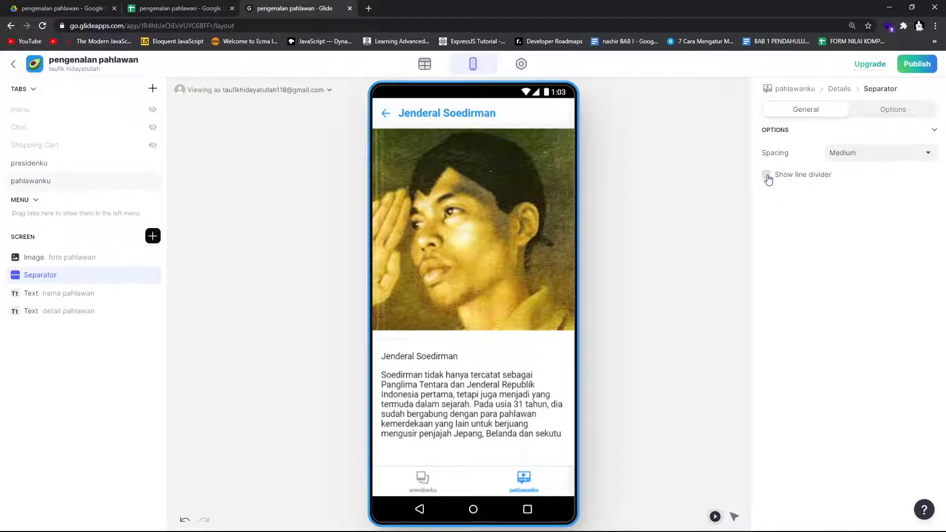
click(767, 176)
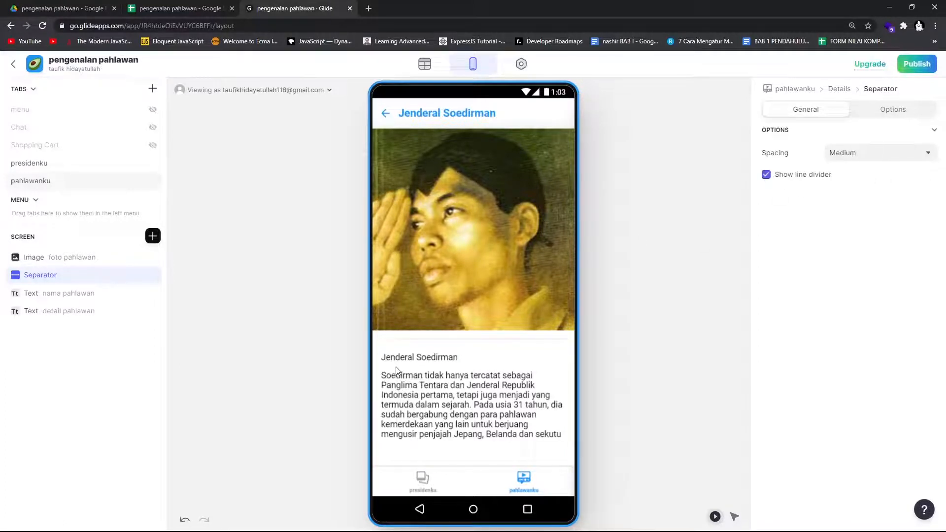
click(767, 176)
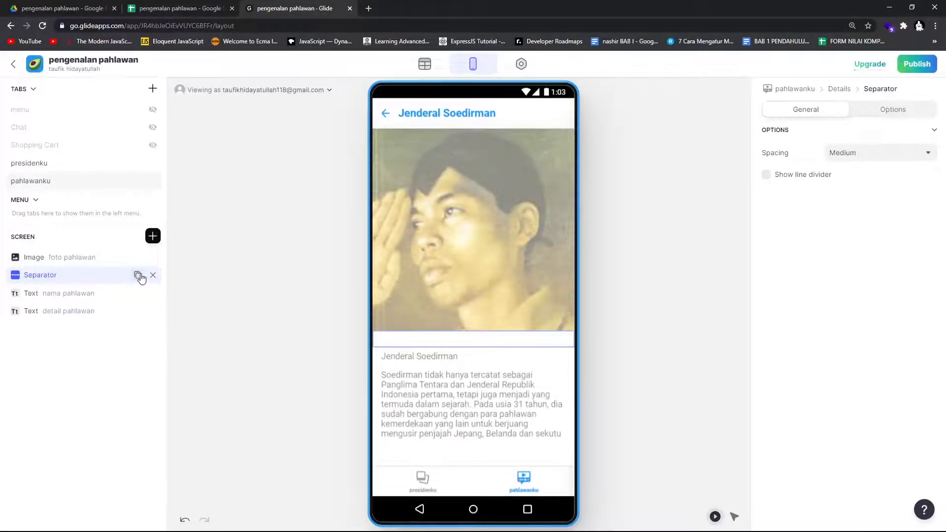
Step: Duplicate the separator, place the copy between the nama pahlawan and detail pahlawan texts, and set its spacing to Default
click(138, 277)
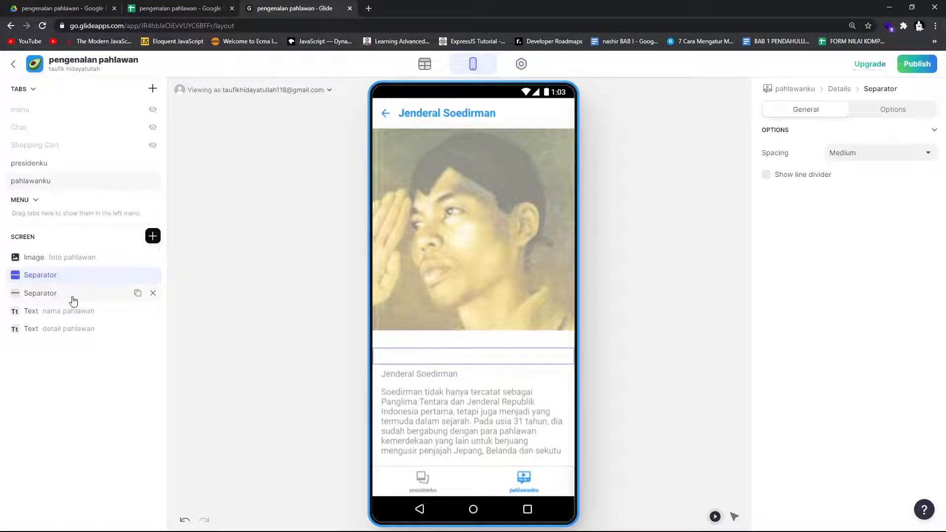
drag(72, 301, 64, 319)
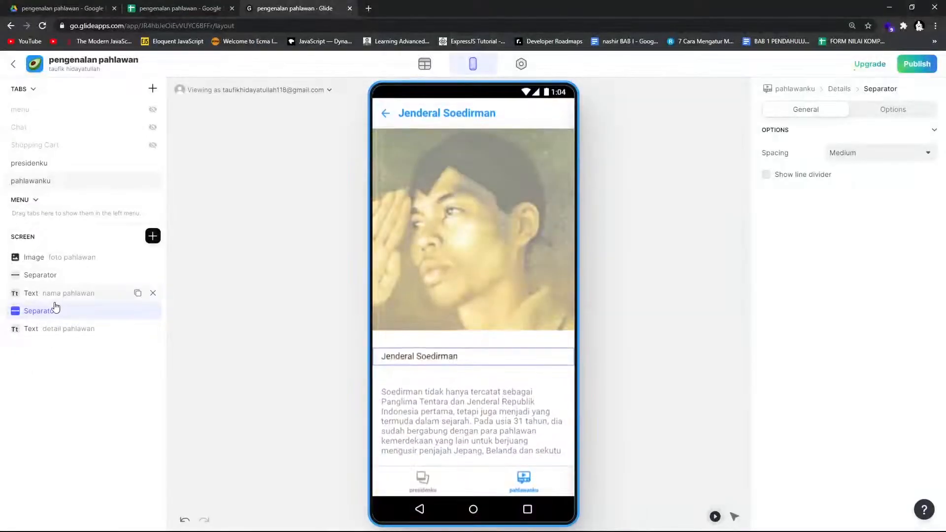
double_click(54, 311)
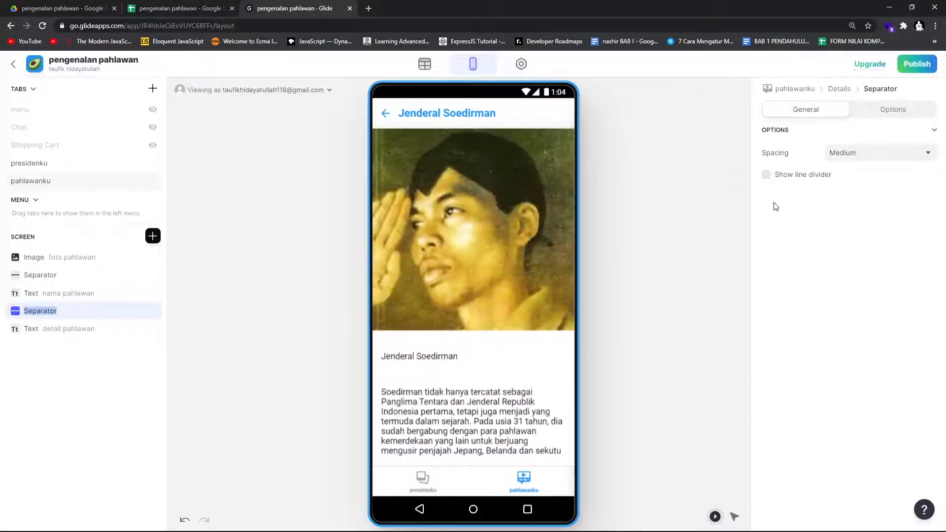
click(851, 157)
click(857, 190)
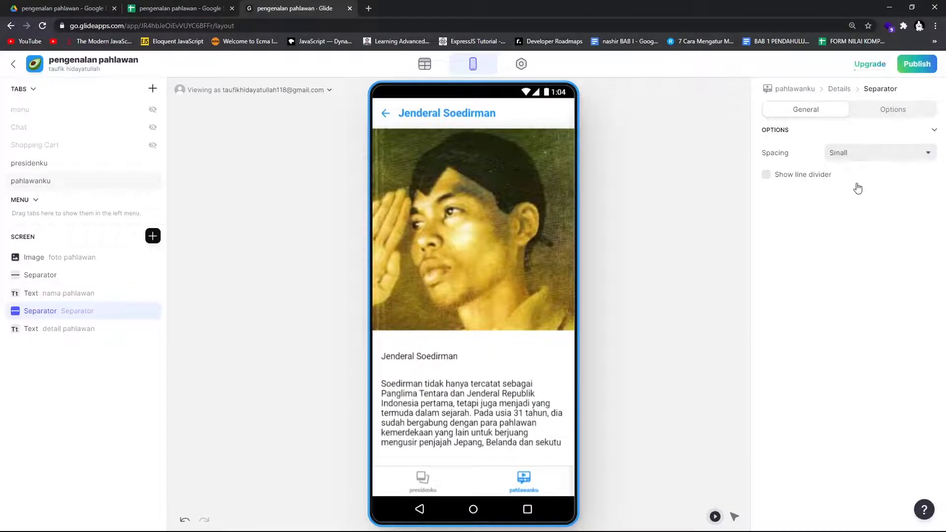
click(855, 153)
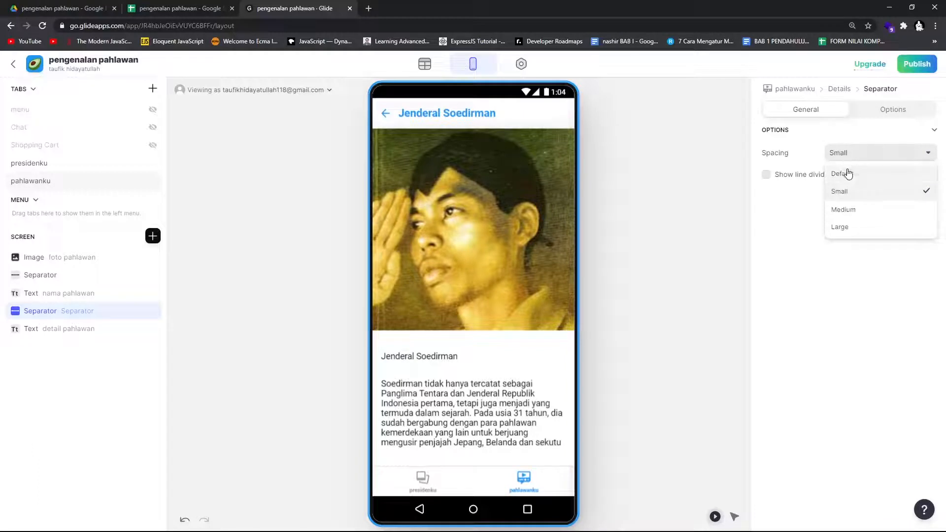
click(849, 172)
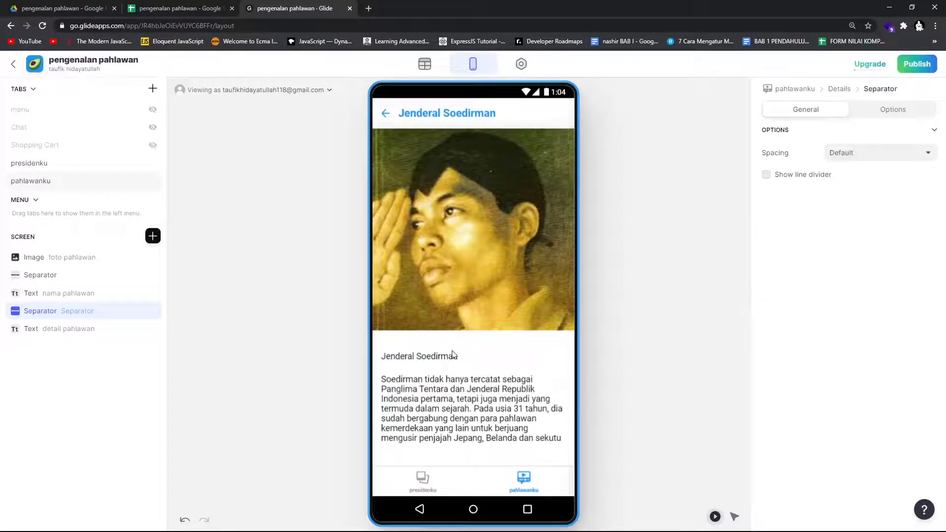
Step: Find the Button component and add it below the detail pahlawan text on the hero's detail screen
click(160, 347)
click(153, 236)
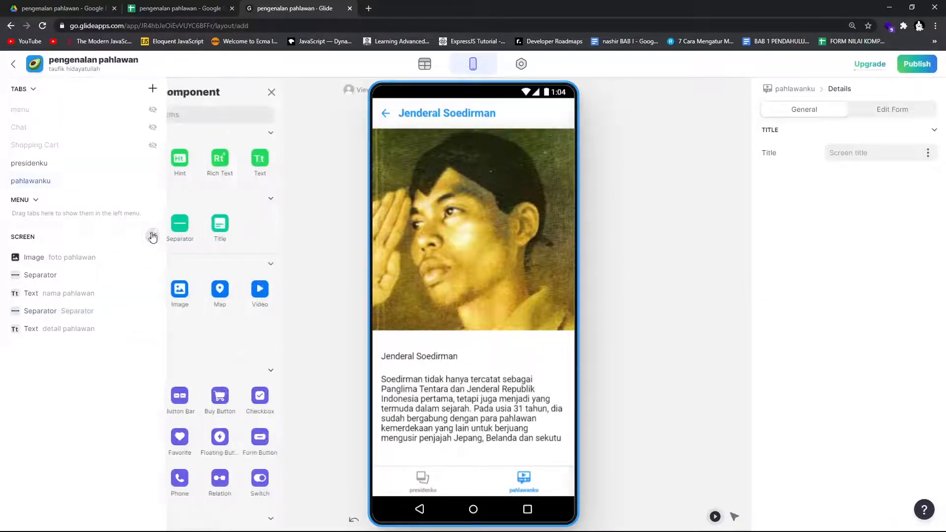
scroll(240, 251, down, 8)
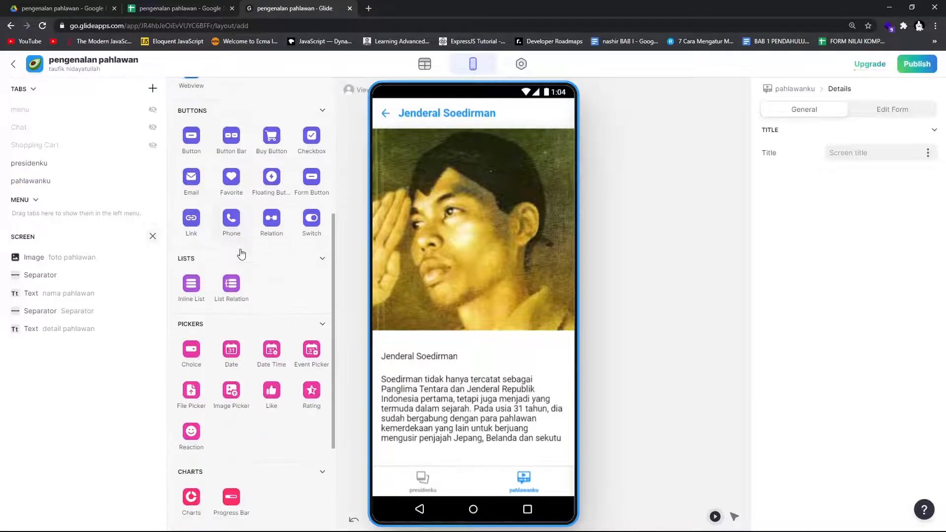
scroll(241, 252, up, 6)
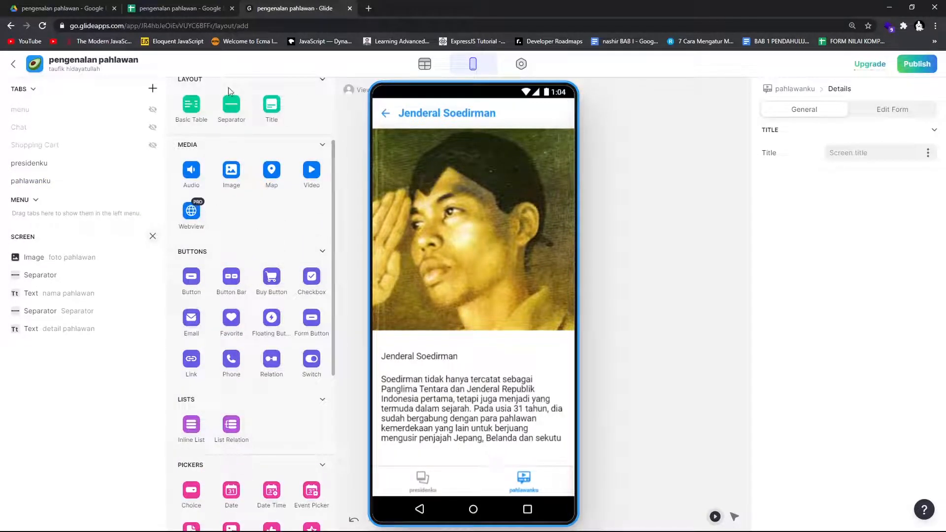
scroll(238, 180, up, 3)
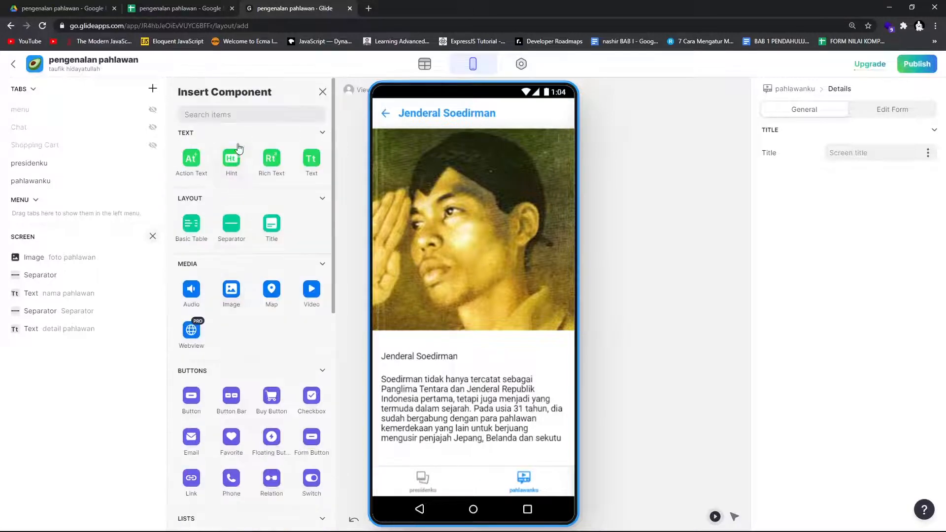
click(243, 115)
text(bu)
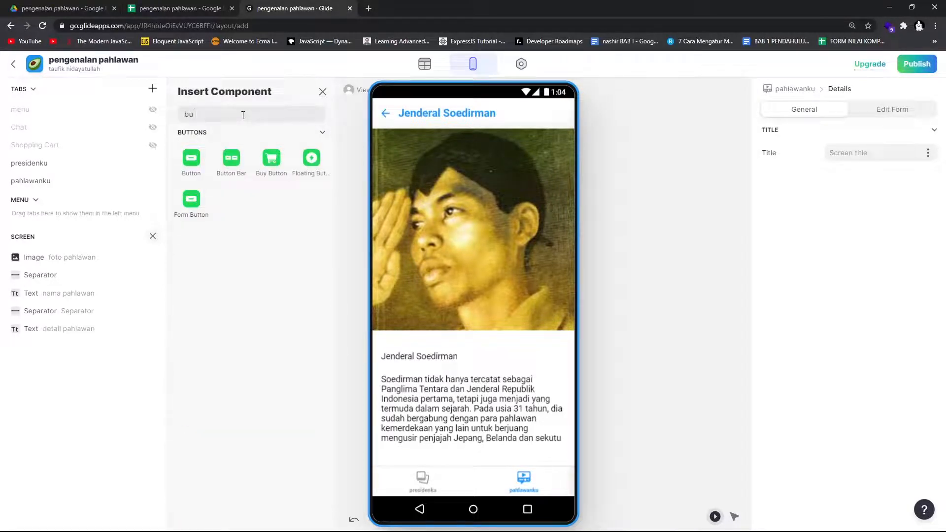
click(200, 168)
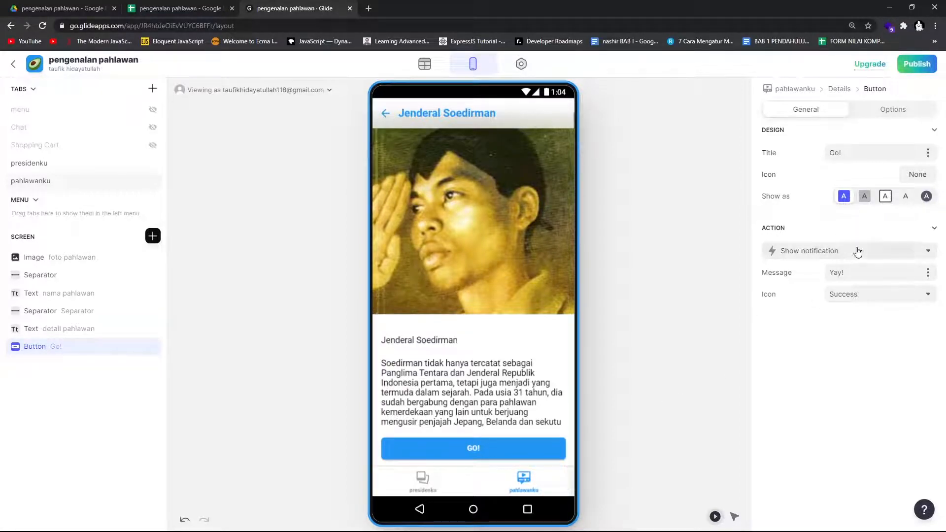
Step: Test the button's notification in the preview and change its message to "ok"
click(524, 450)
drag(843, 274, 828, 279)
click(495, 451)
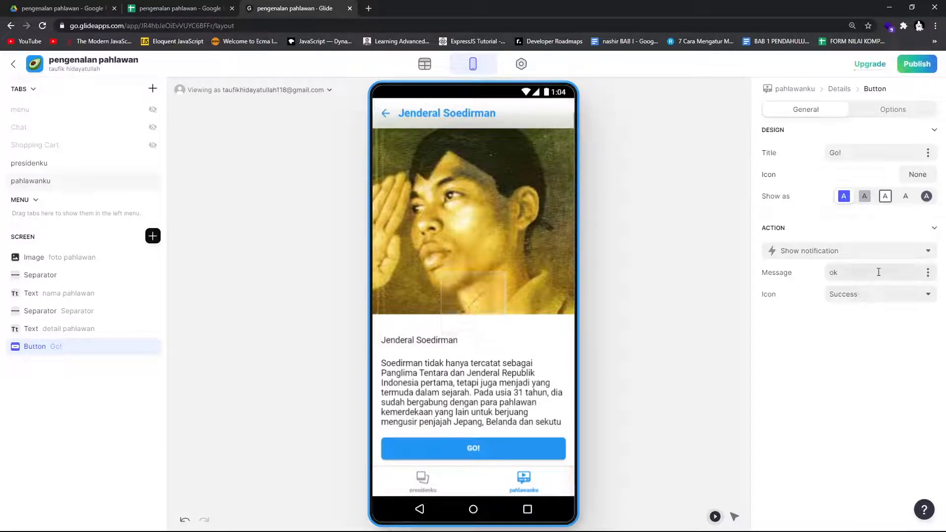
Step: Set the button's action to Go back and its title to "kembali"
click(907, 257)
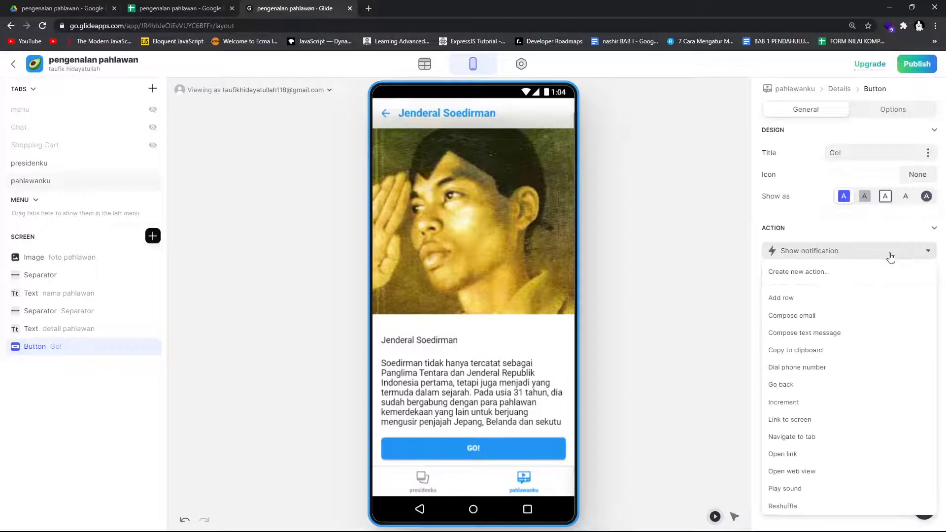
click(804, 386)
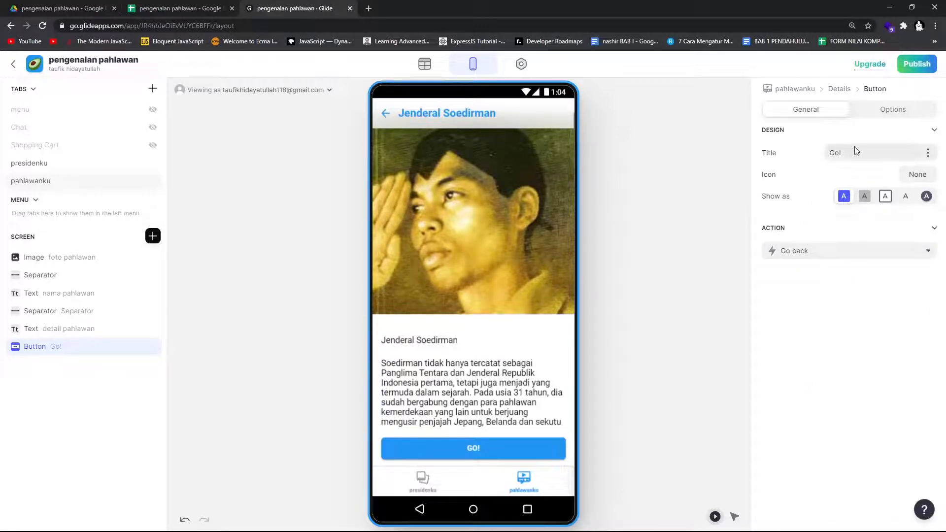
drag(838, 153, 823, 156)
Step: Test the kembali button in the preview and check the detail screens of Hasyim Asyari and Jenderal Soedirman
click(487, 450)
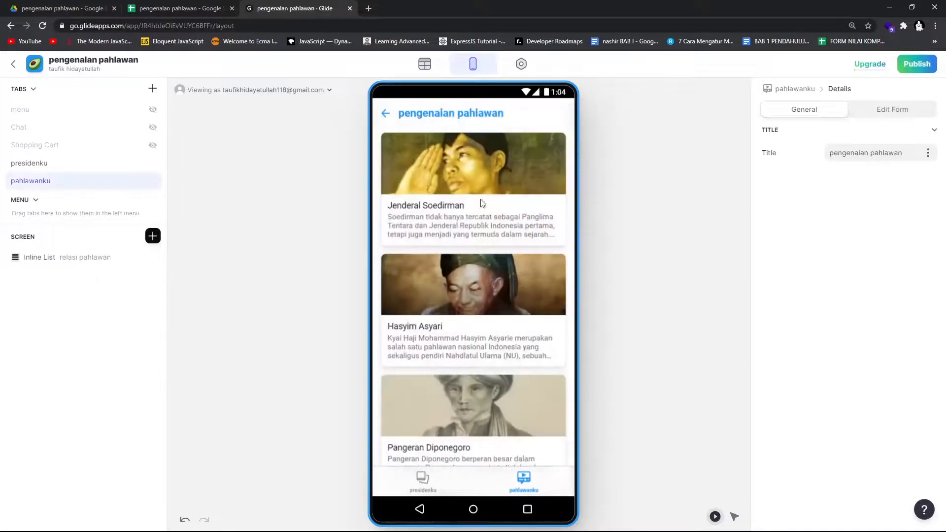
click(483, 313)
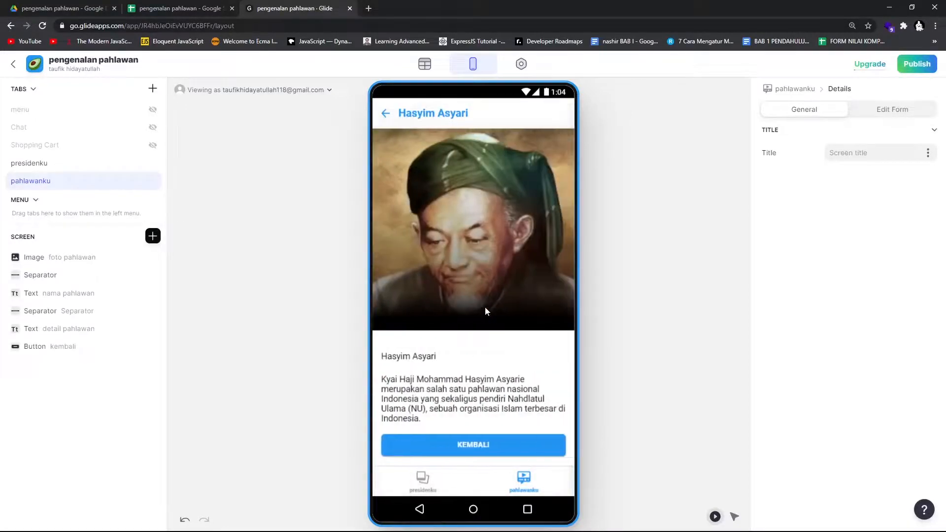
click(385, 114)
click(428, 183)
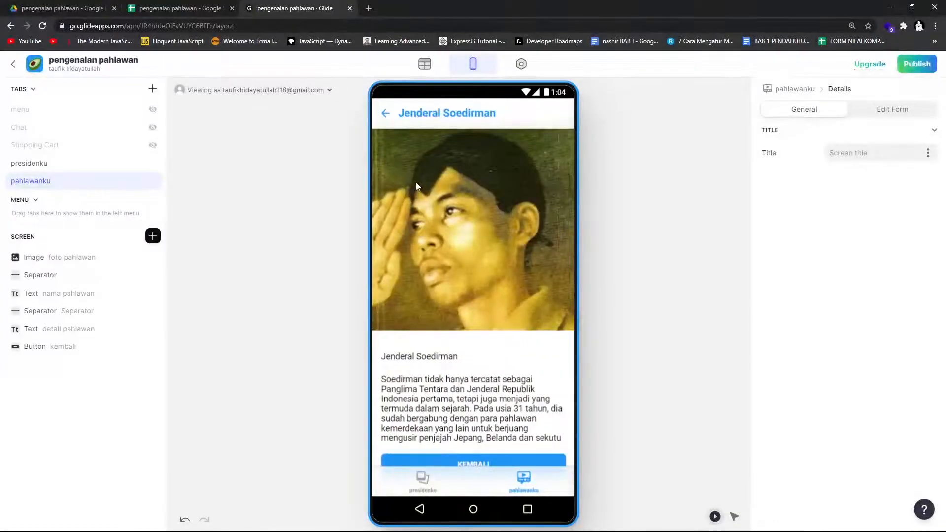
Step: Test the kembali button in the preview from the Jenderal Soedirman and Ki Hadjar Dewantara detail screens, and return to the pahlawanku overview
scroll(431, 321, down, 1)
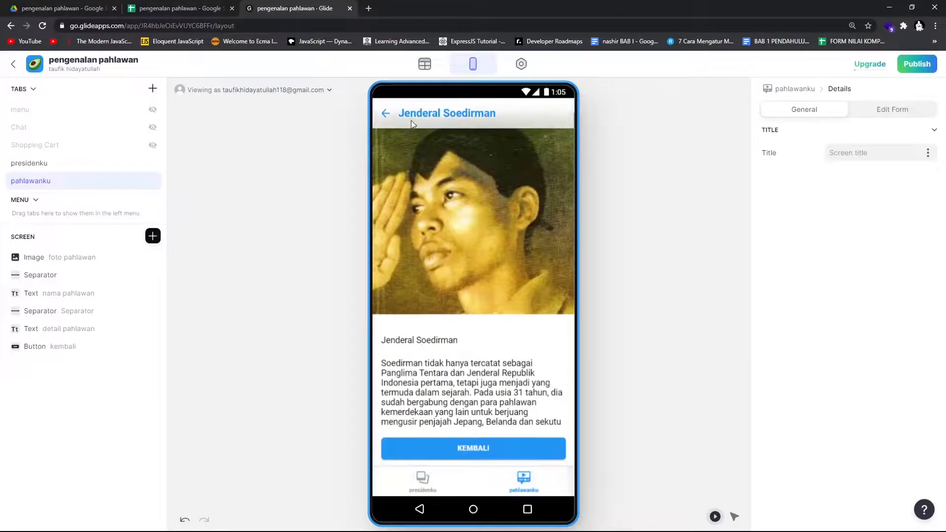
click(384, 115)
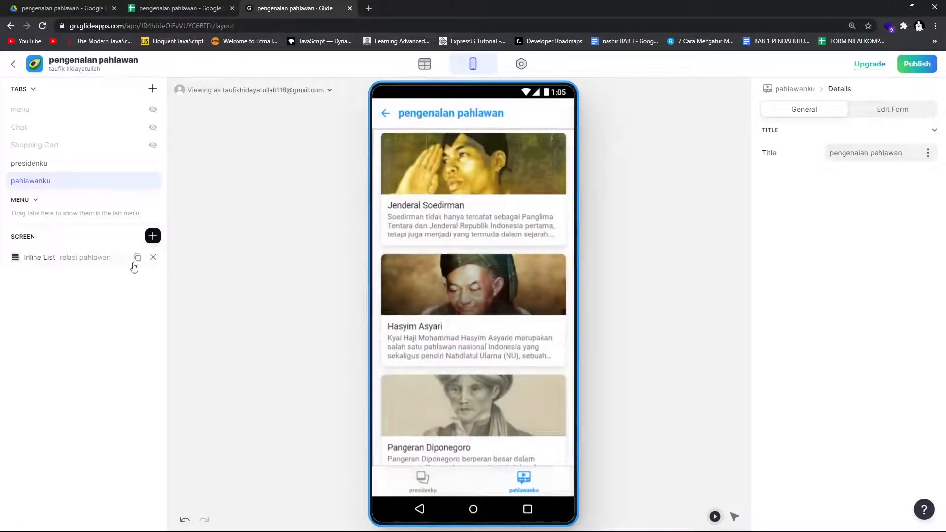
click(453, 171)
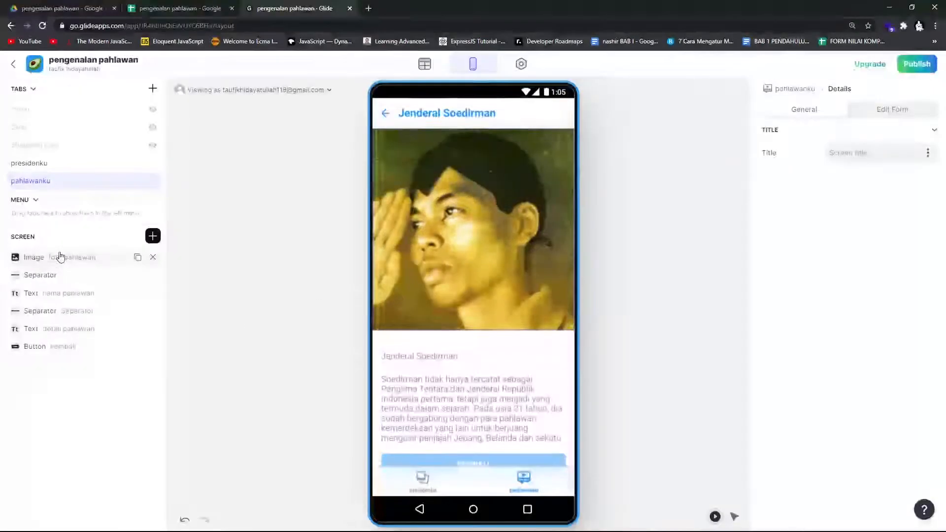
scroll(440, 173, down, 1)
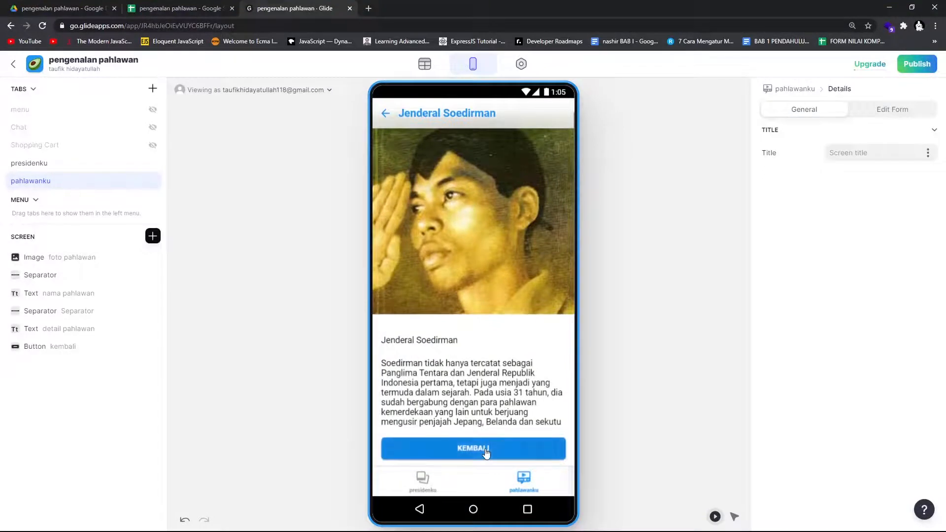
click(466, 449)
scroll(453, 319, down, 3)
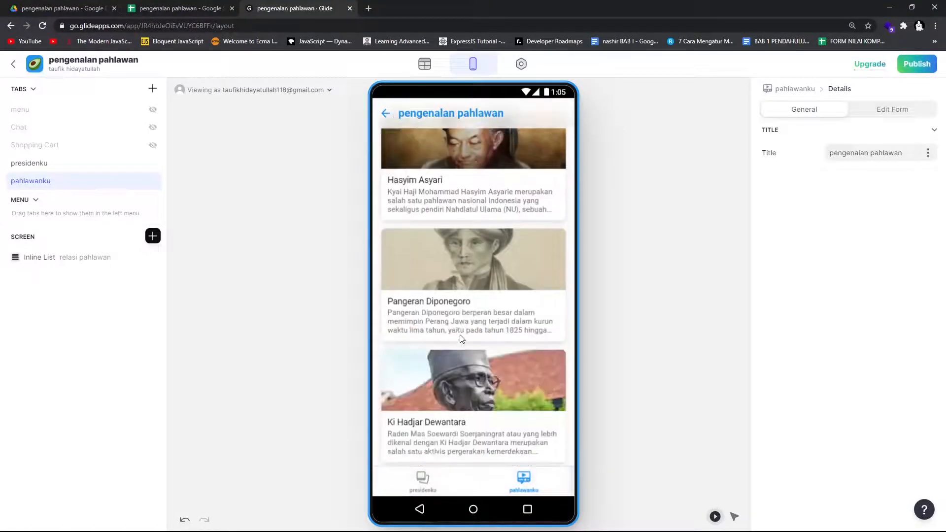
click(465, 407)
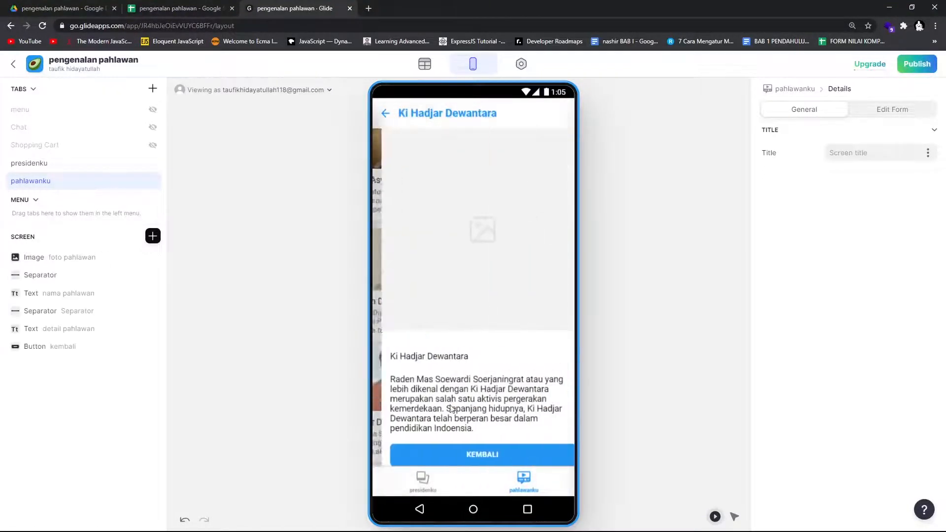
click(476, 456)
click(384, 113)
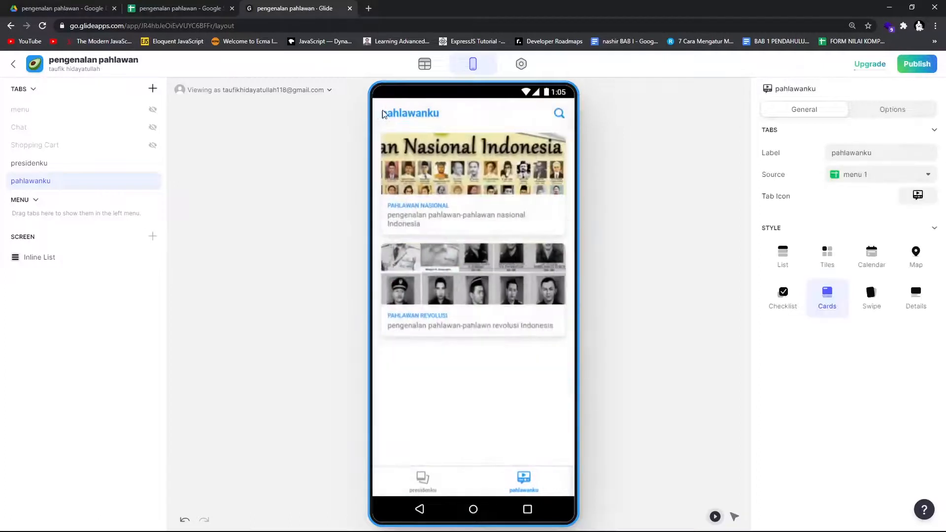
Step: Search the icons for "person" and set the presidenku tab's icon to the framed head-and-shoulders portrait from Images Photography
click(424, 482)
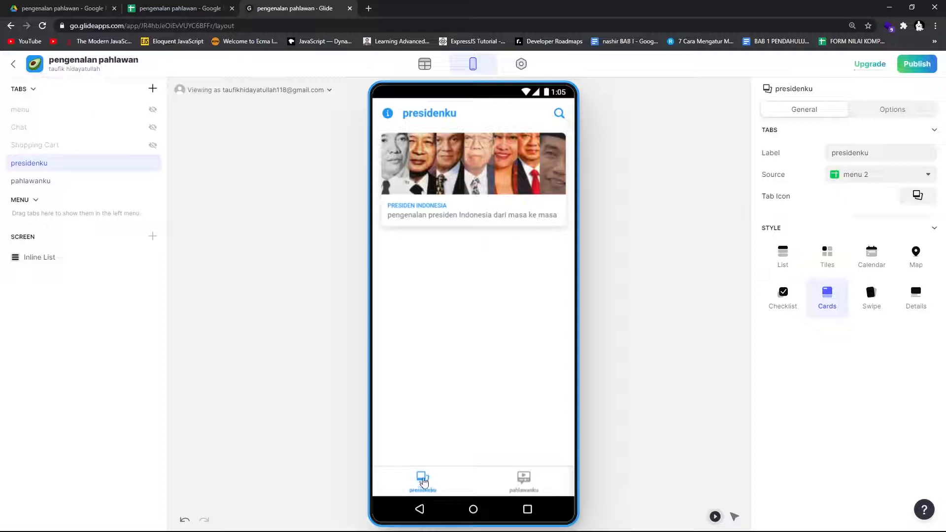
click(910, 197)
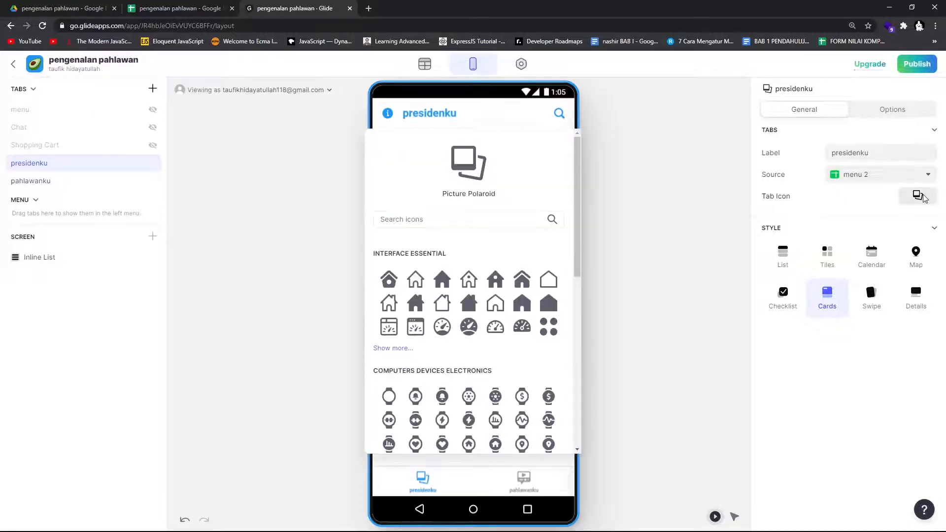
click(462, 220)
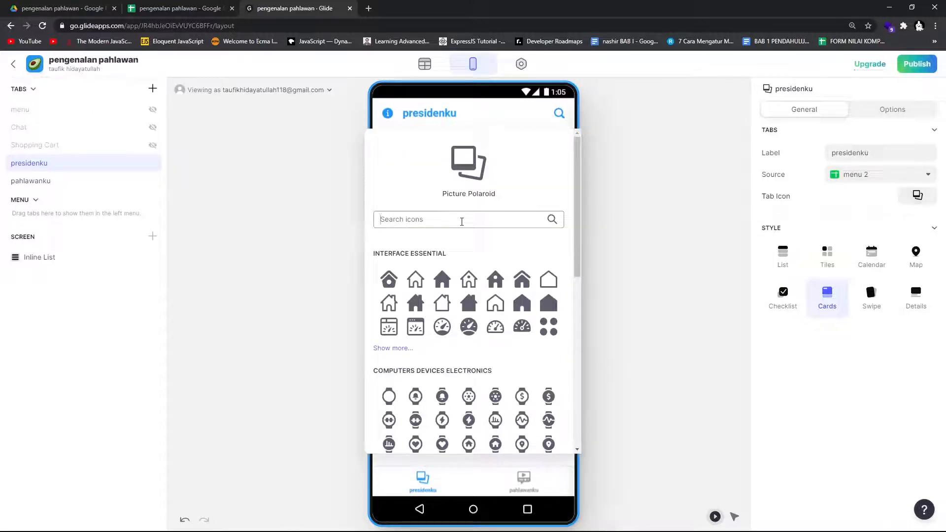
text(person)
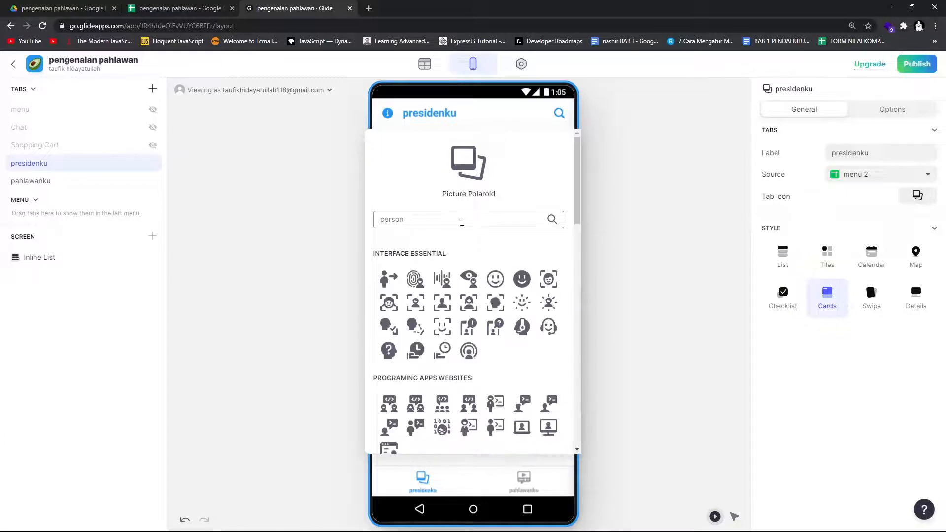
click(467, 232)
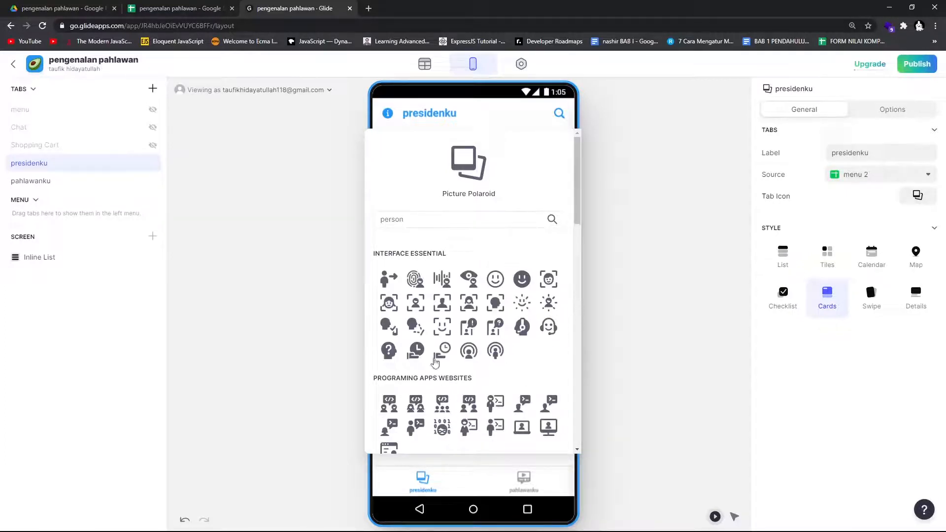
scroll(435, 362, down, 7)
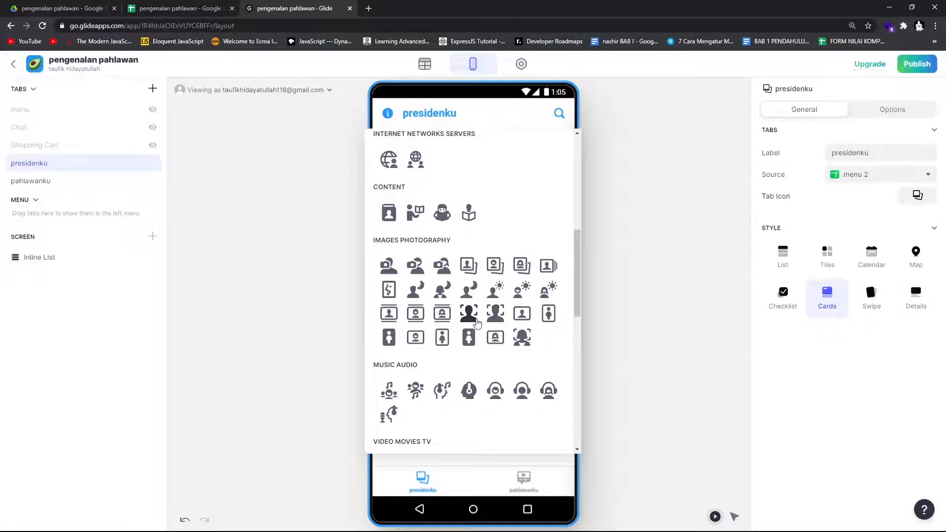
click(471, 316)
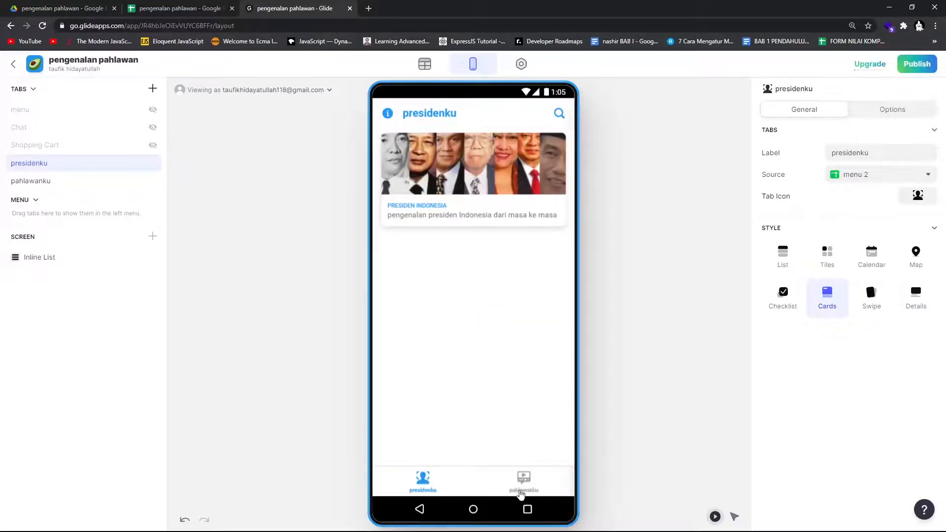
Step: Search the icons for "person" and give the pahlawanku tab the person-beside-a-screen icon from Programing Apps Websites, finishing on the presidenku tab
click(523, 486)
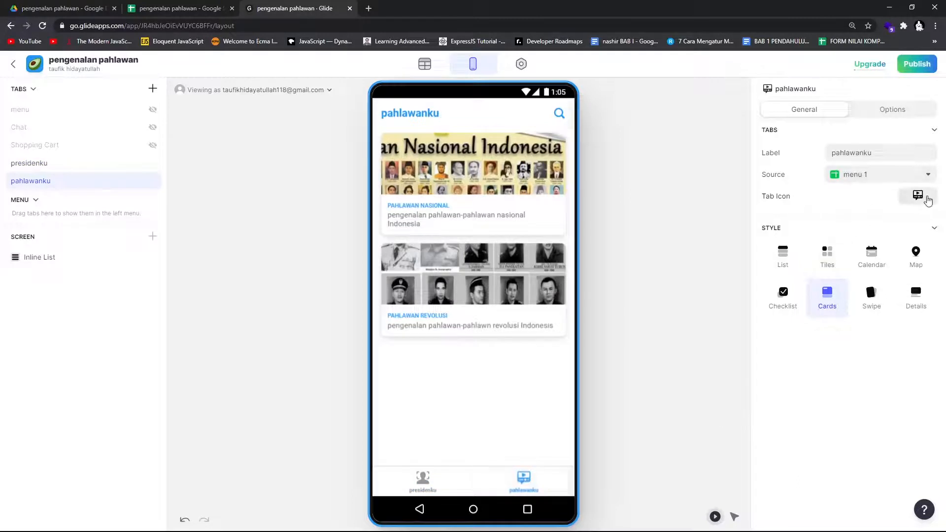
click(928, 199)
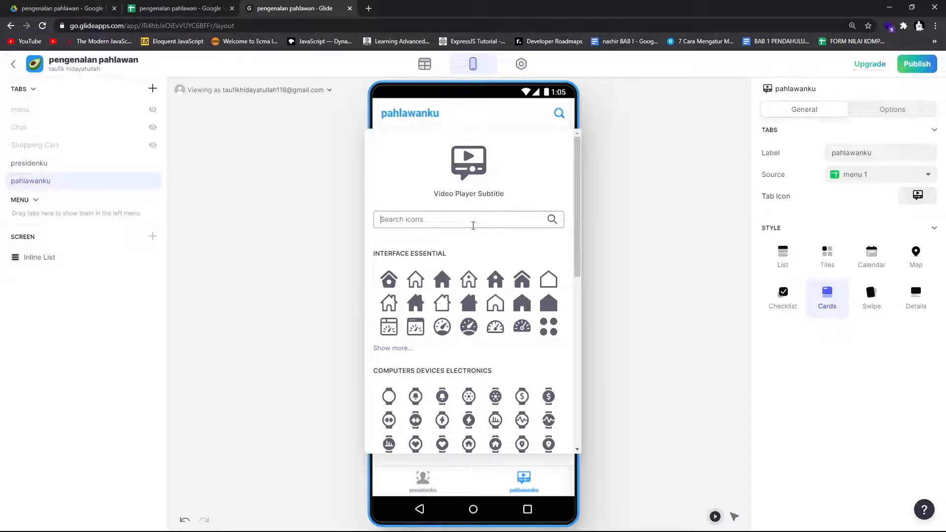
text(person)
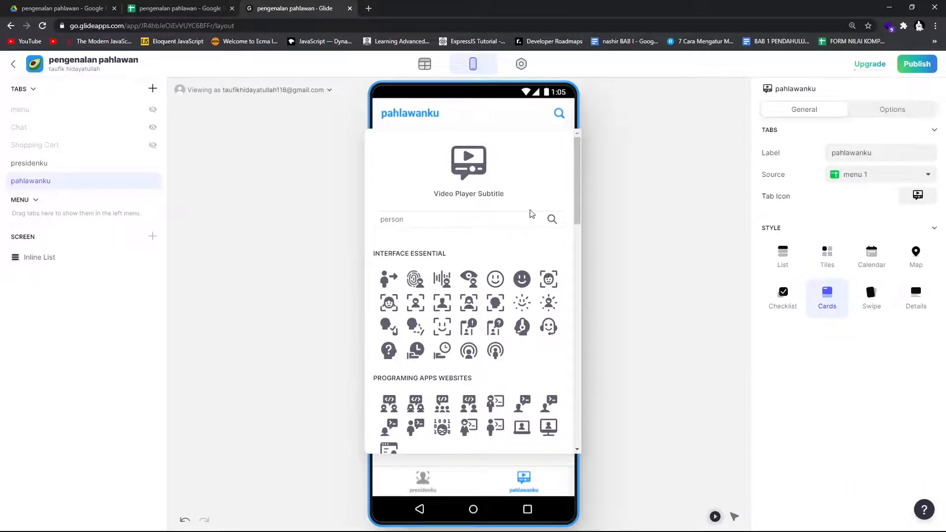
scroll(458, 234, down, 5)
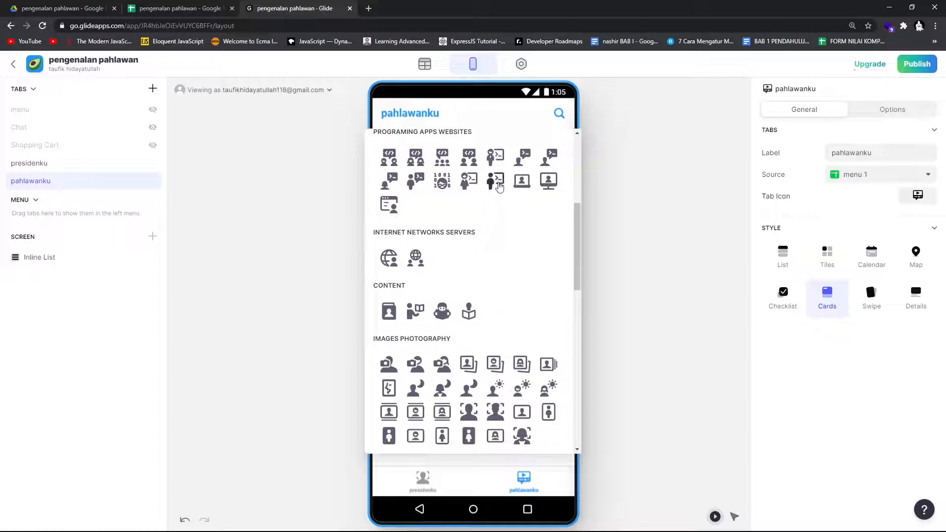
click(474, 183)
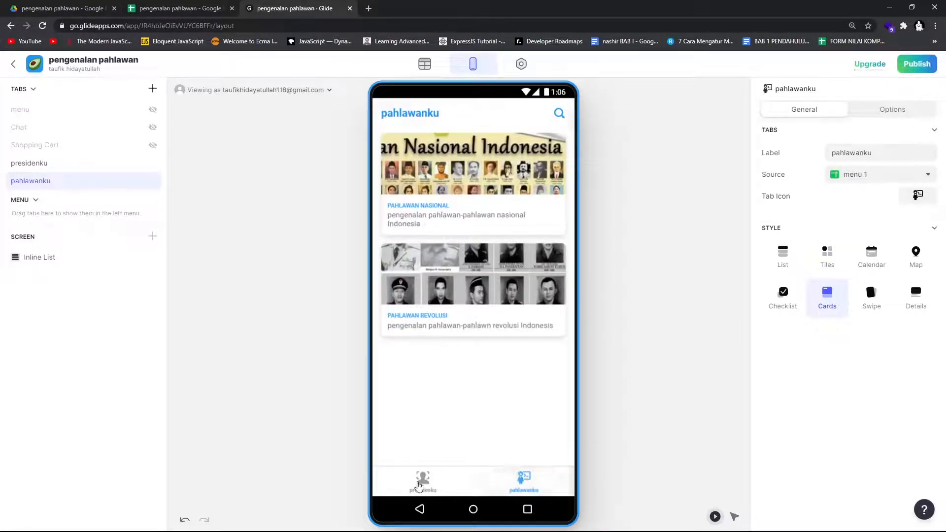
click(417, 482)
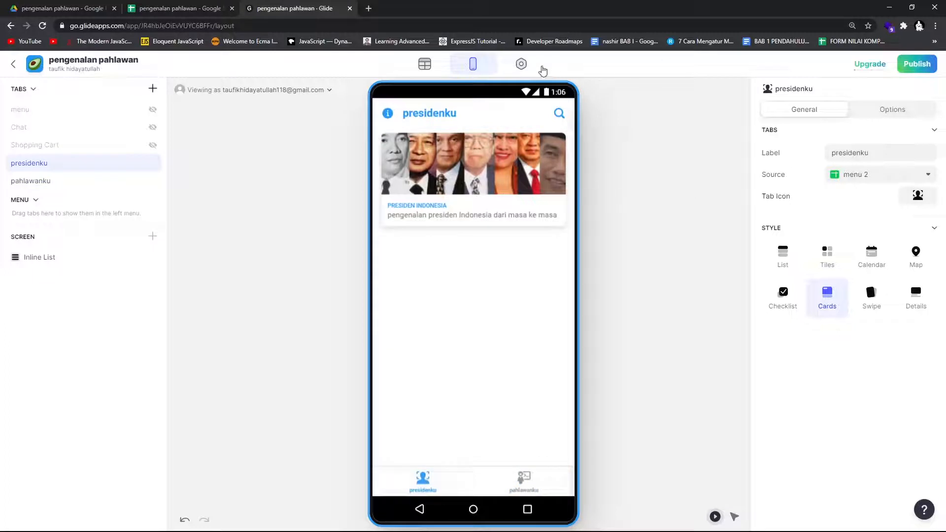
Step: In the app's appearance settings, set the accent color to pink and compare the dark themes, ending with Bold (dark)
click(521, 64)
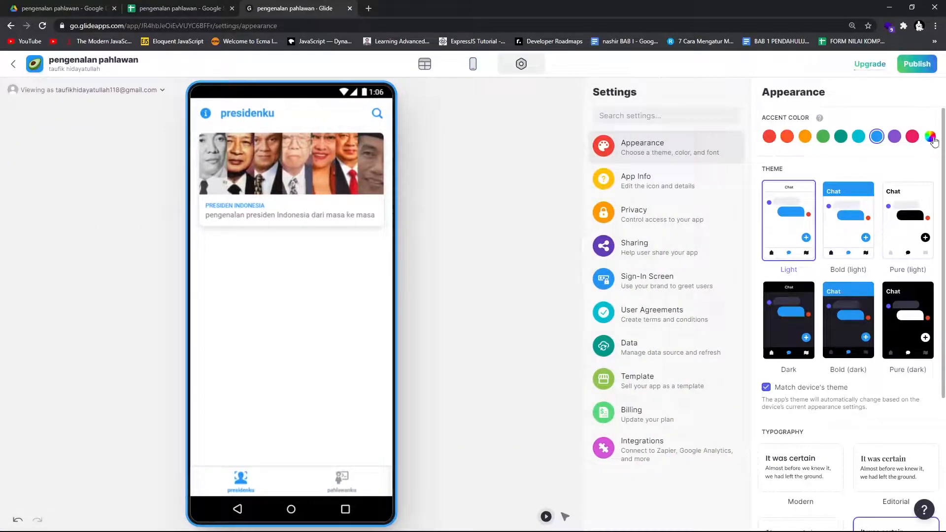
click(913, 136)
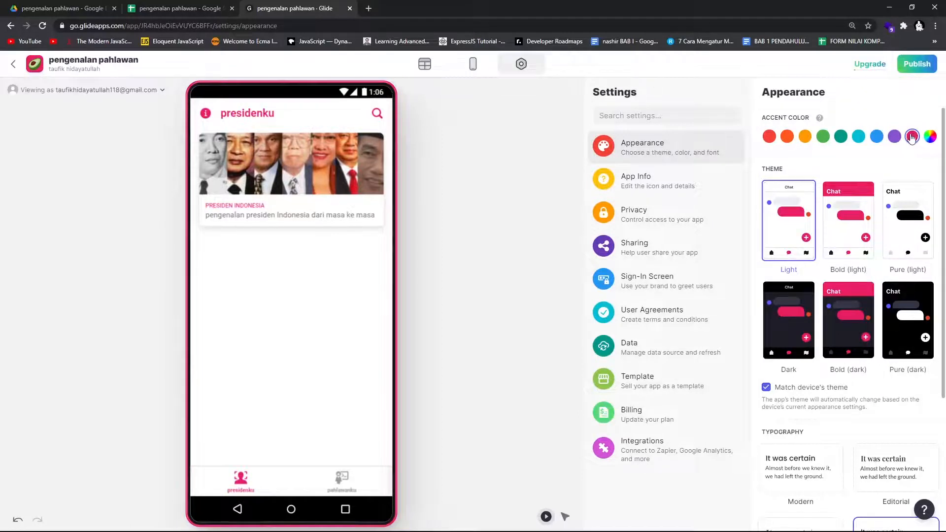
click(840, 307)
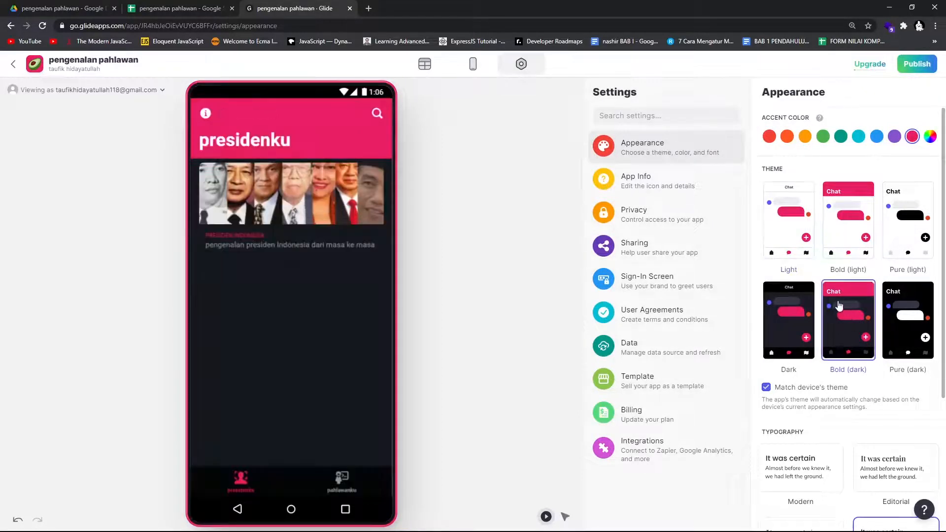
click(798, 330)
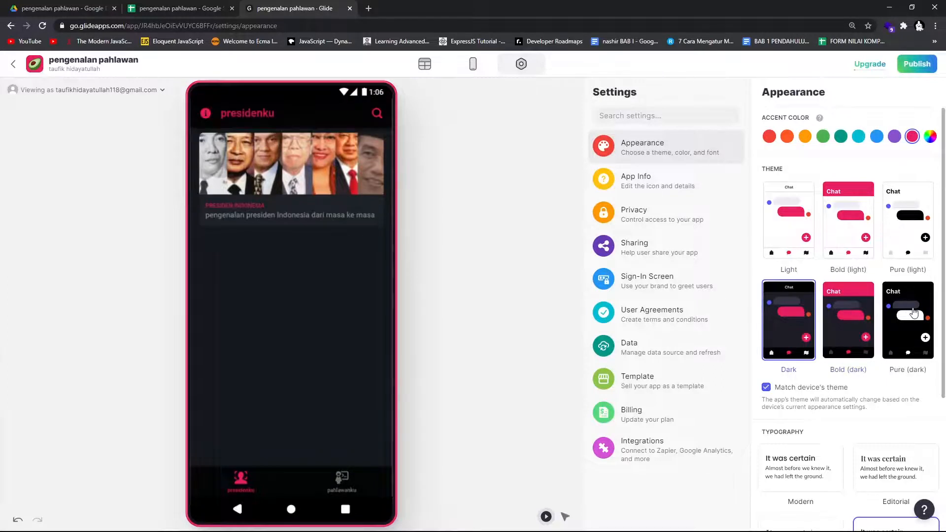
click(914, 313)
click(846, 327)
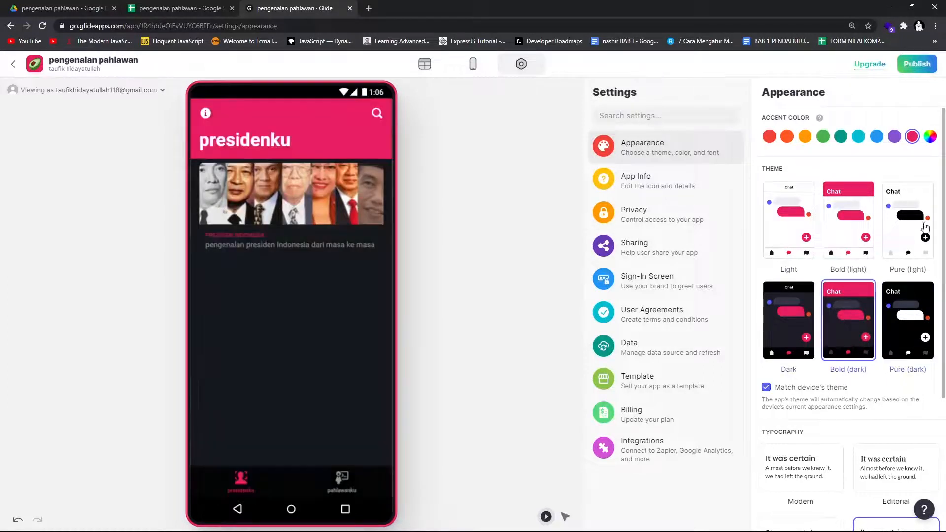
Step: Try a custom accent color by adjusting the hue, saturation and luminosity, and choose the preset purple instead
click(932, 138)
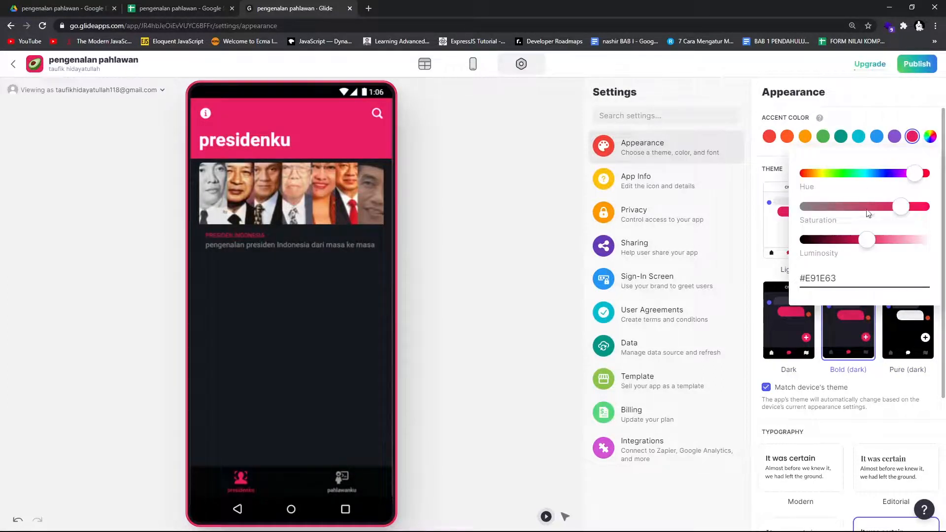
drag(892, 211, 870, 209)
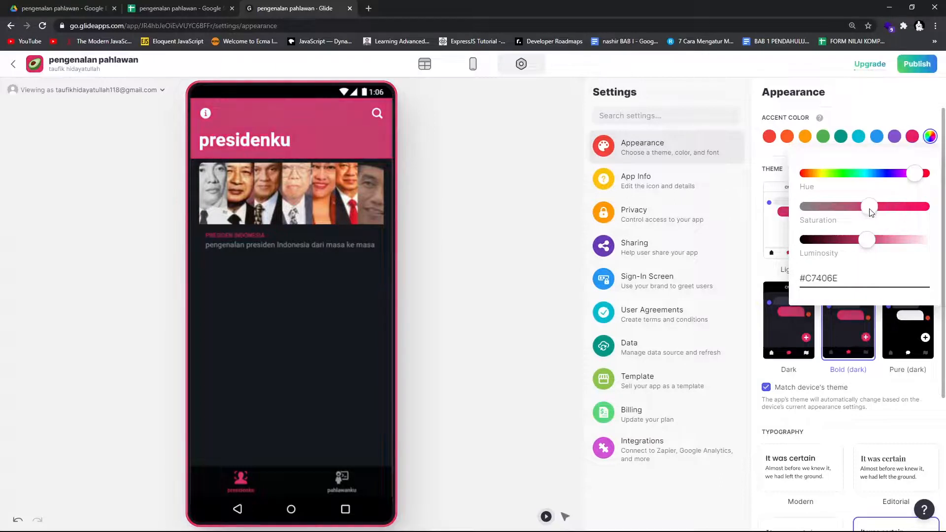
drag(891, 177, 905, 207)
mouse_move(862, 242)
mouse_down()
mouse_move(809, 240)
mouse_move(902, 247)
mouse_move(865, 241)
mouse_up()
click(894, 138)
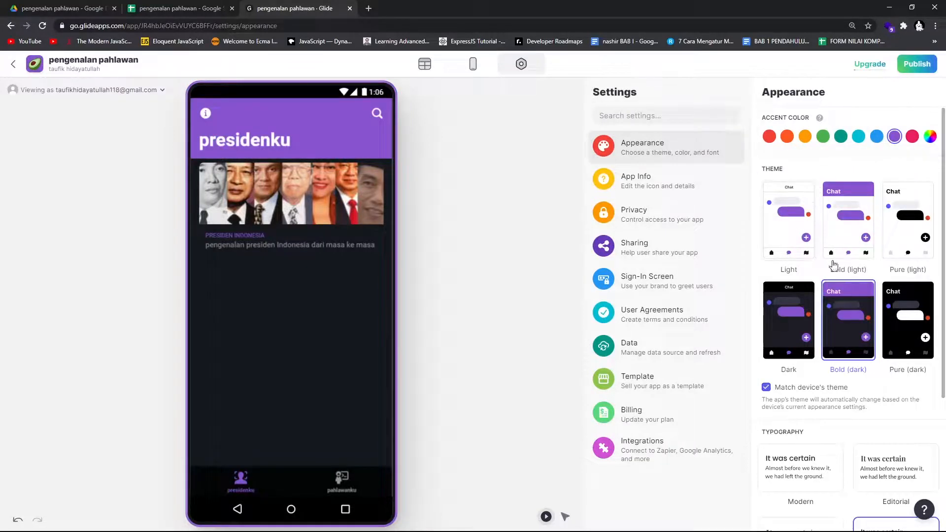
Step: Compare theme and accent variations, settling on the Bold (light) theme with the green accent color
click(799, 318)
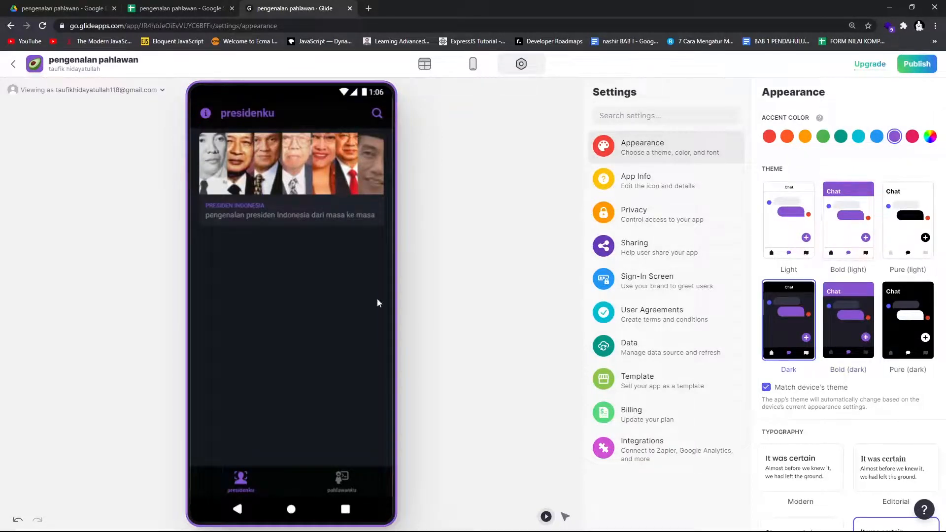
click(843, 198)
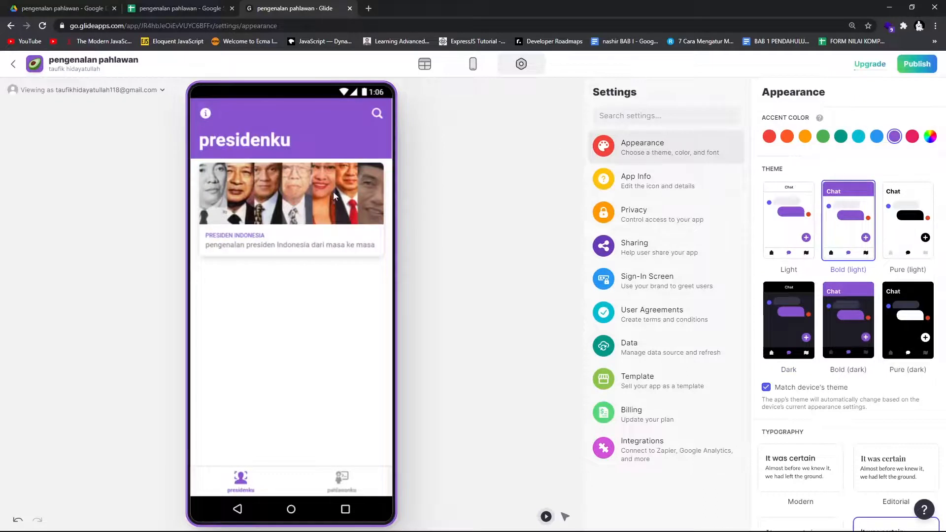
click(801, 140)
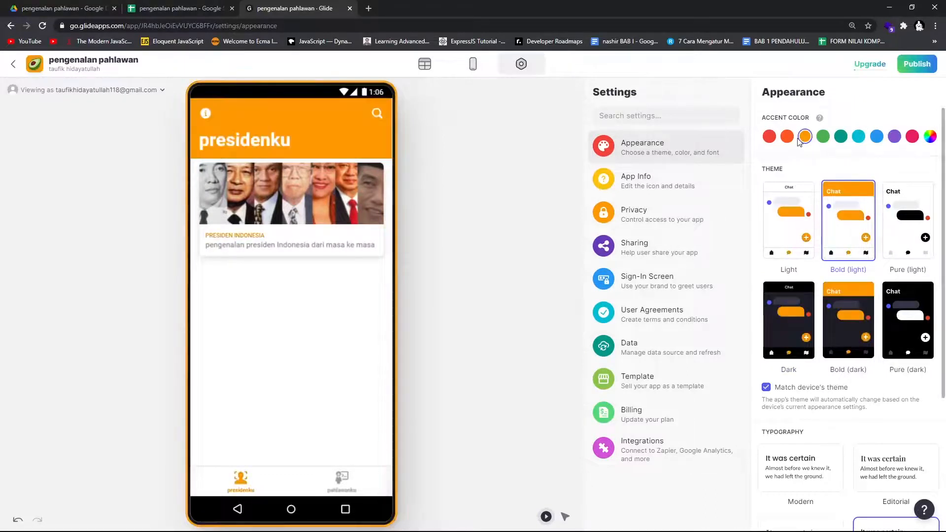
click(824, 138)
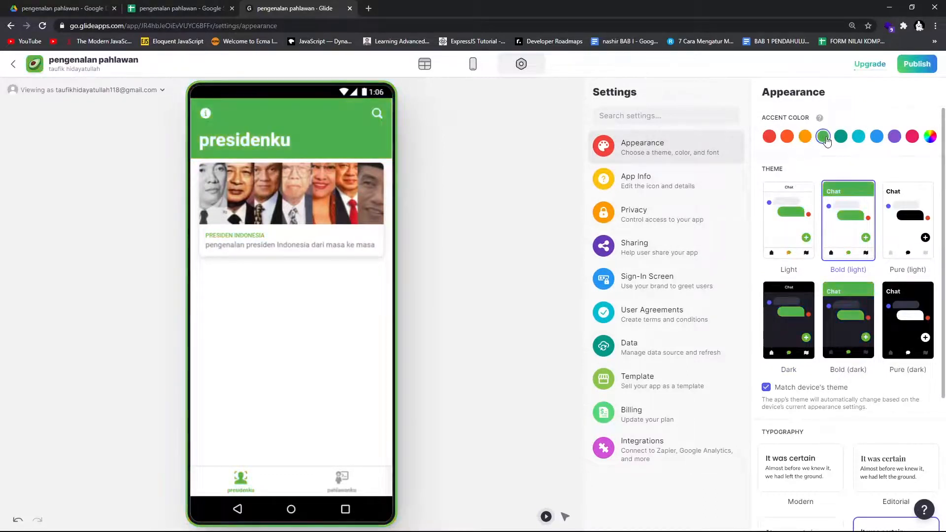
click(858, 137)
click(825, 139)
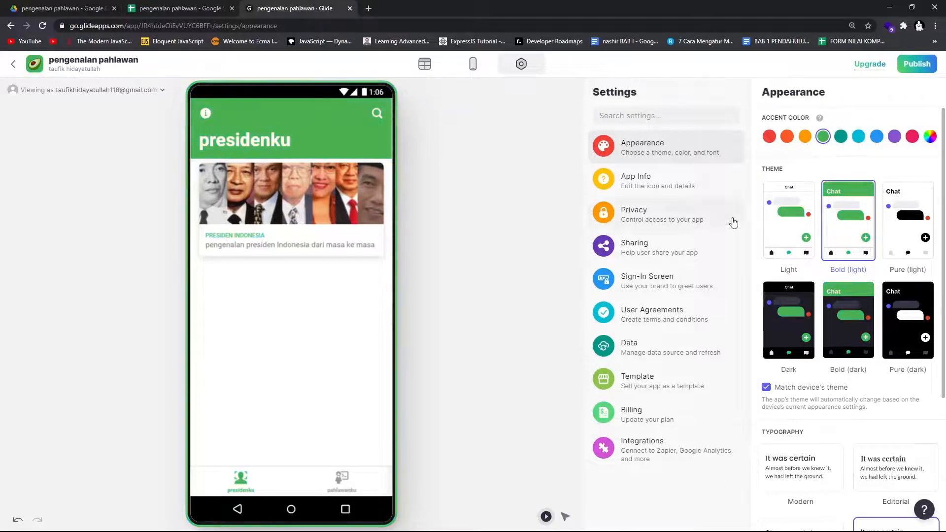
Step: In the App Info settings, replace the author with the new author's name
click(665, 183)
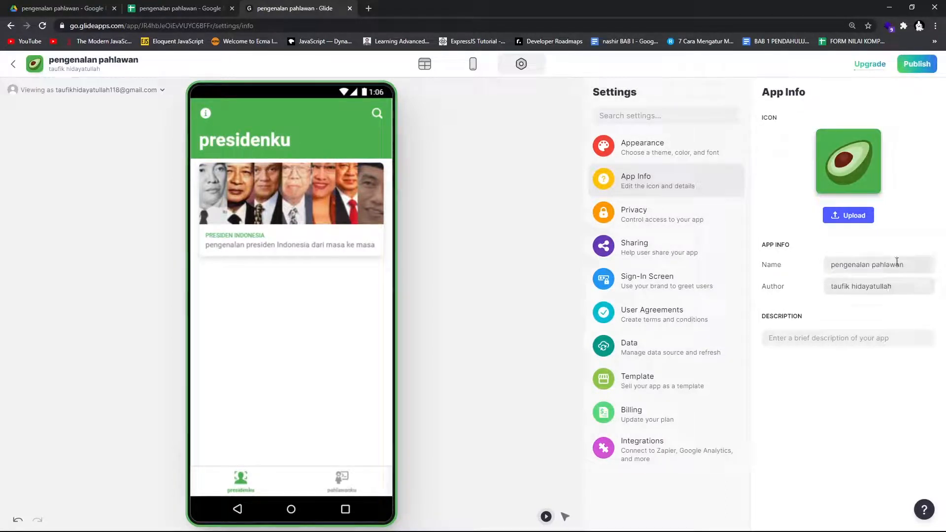
drag(892, 289, 834, 291)
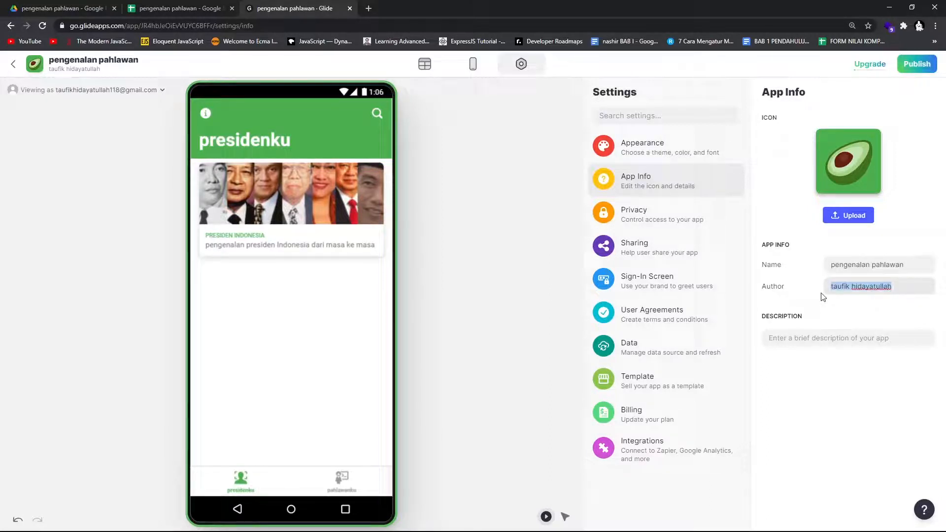
text(s)
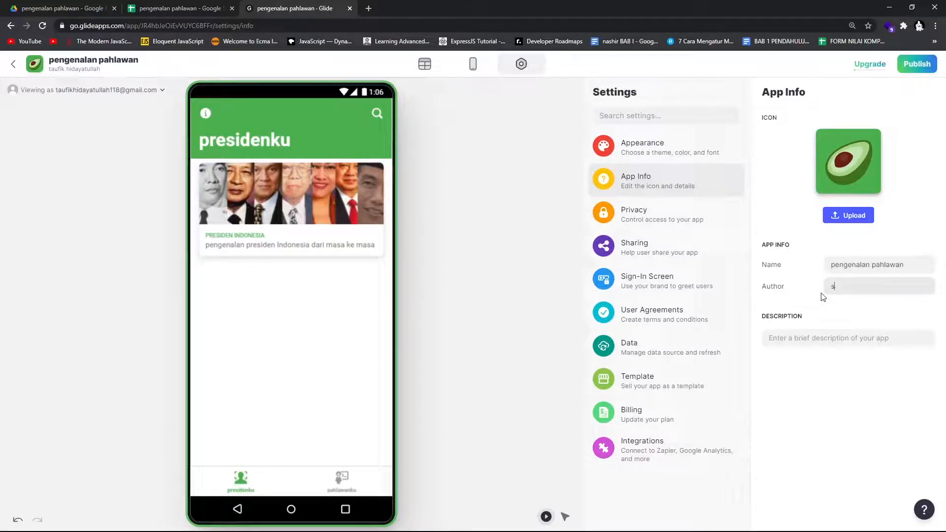
text(ayanyarif)
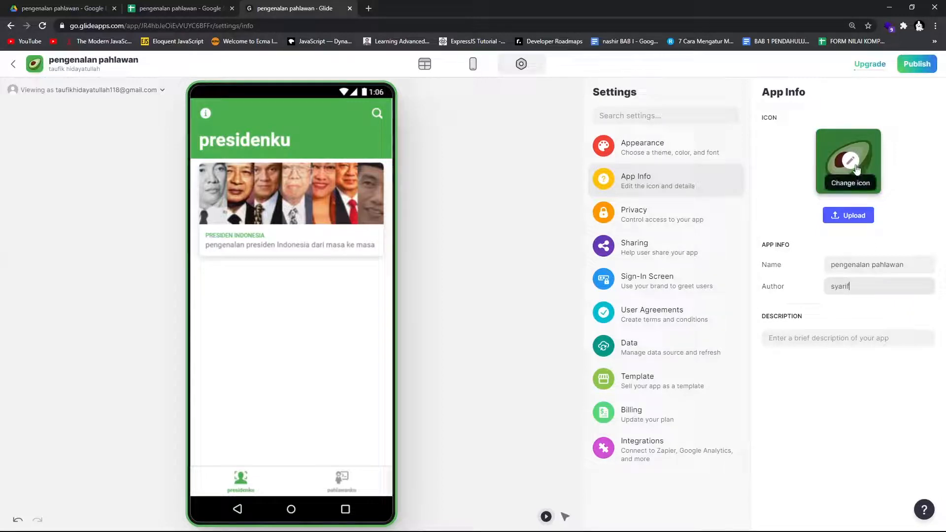
Step: Search the icon emojis for "star" and set the glowing star as the app icon, leaving the image upload unused
click(853, 163)
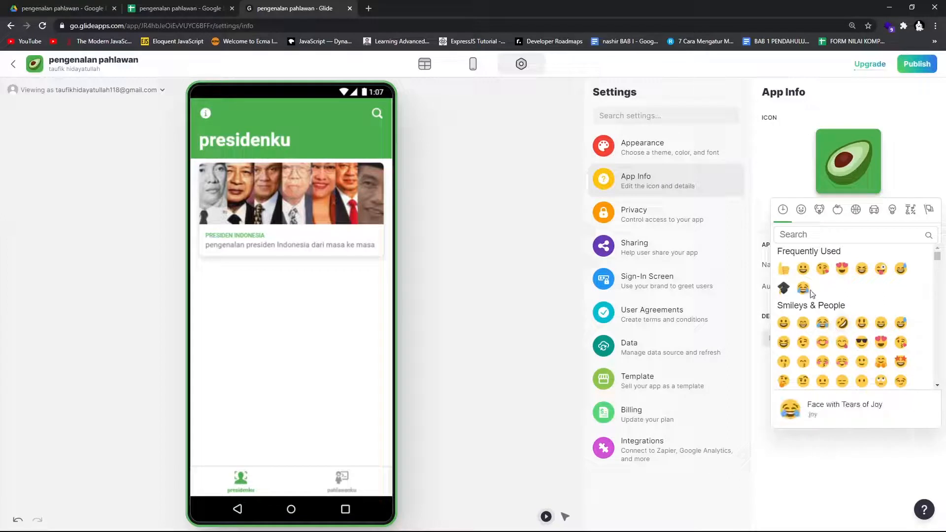
scroll(804, 290, down, 10)
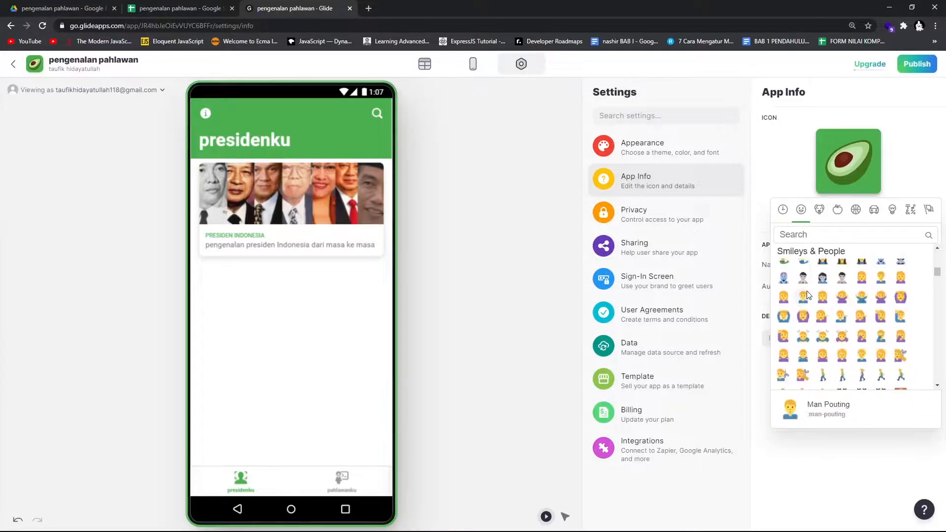
scroll(809, 292, down, 15)
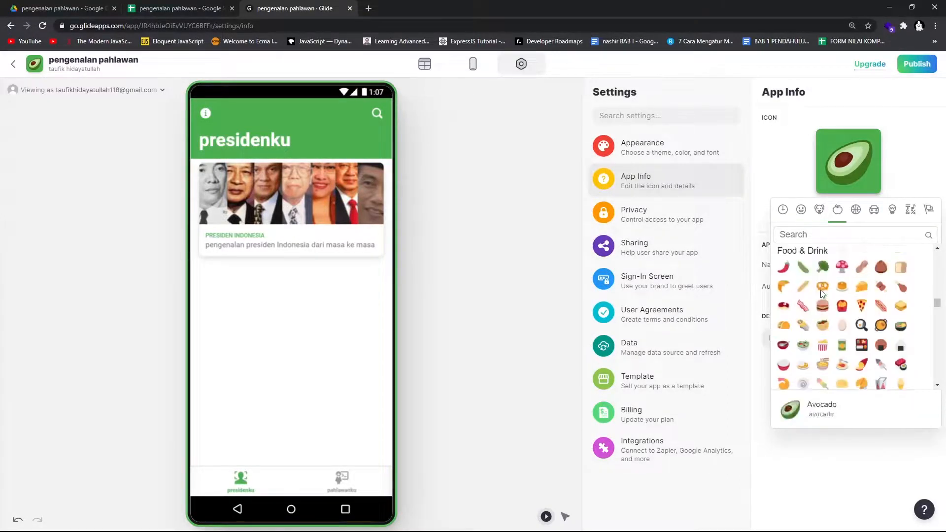
scroll(823, 291, down, 12)
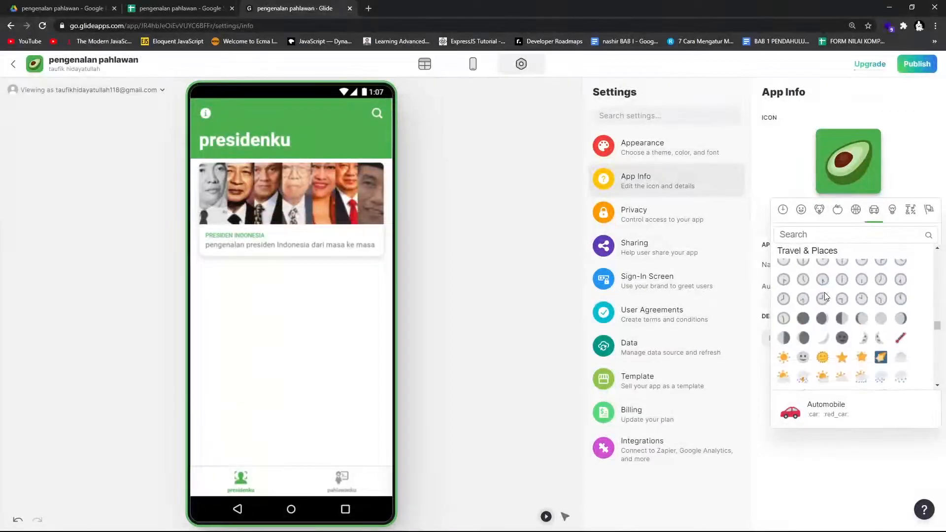
scroll(822, 347, up, 12)
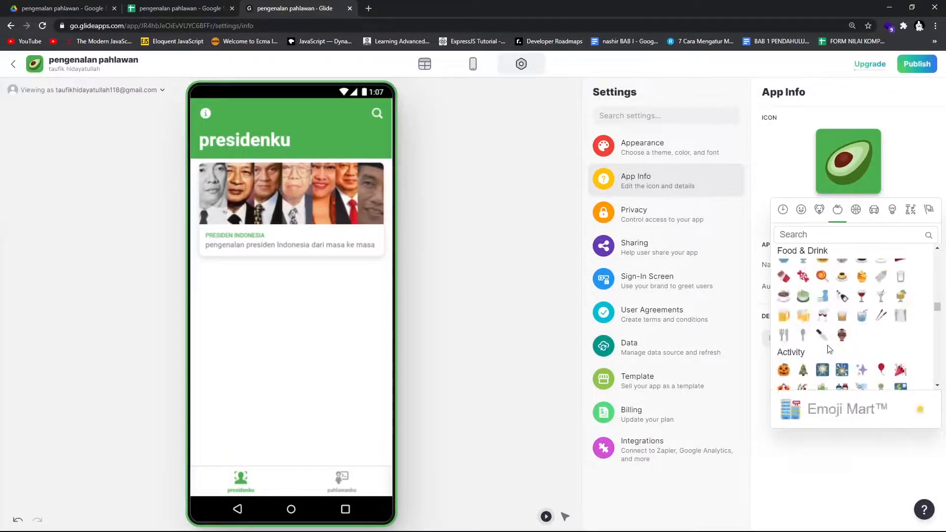
scroll(821, 301, down, 15)
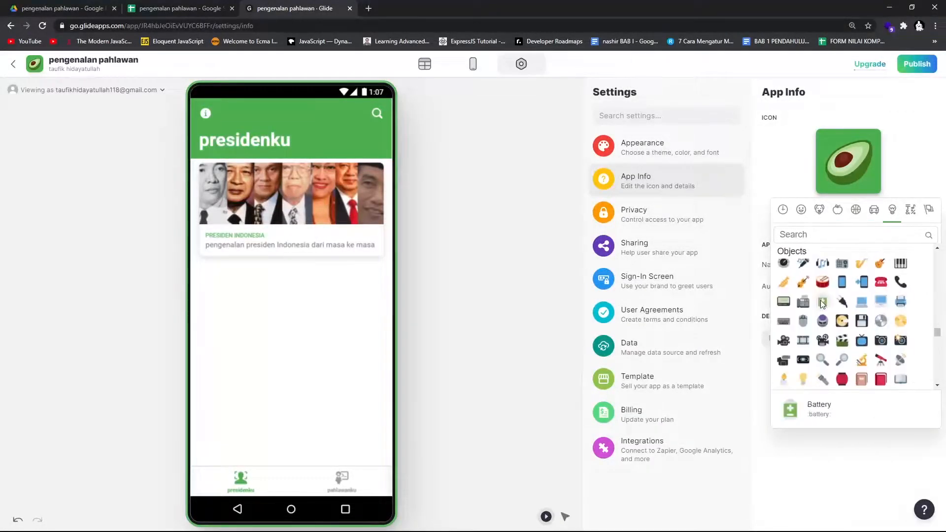
click(818, 236)
text(star)
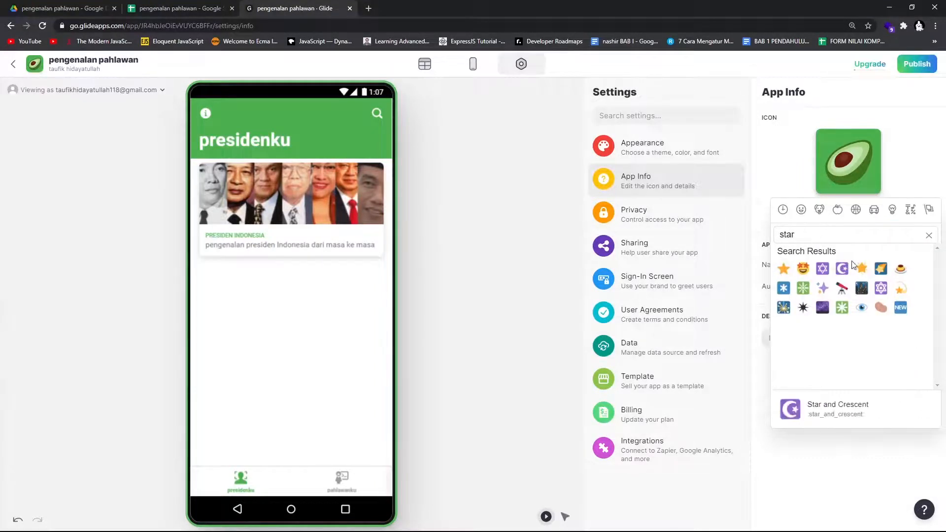
click(862, 269)
mouse_move(855, 174)
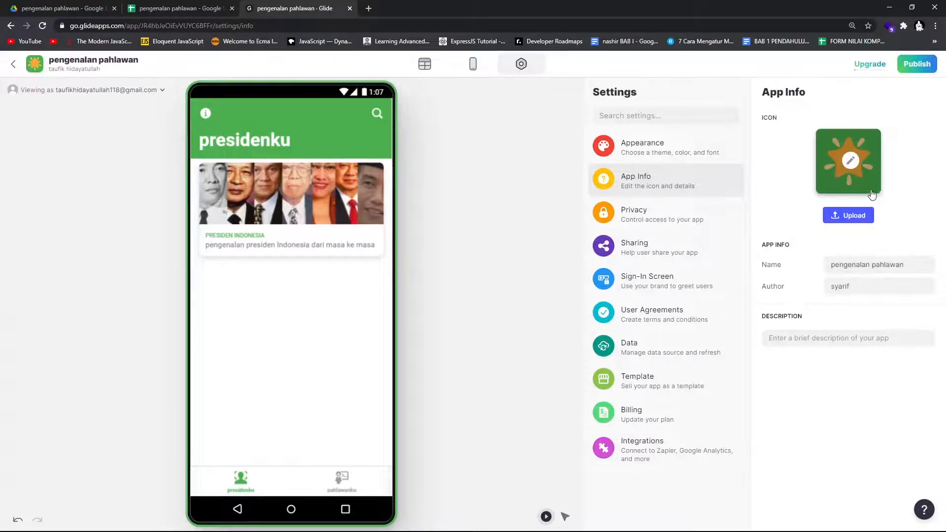
click(854, 215)
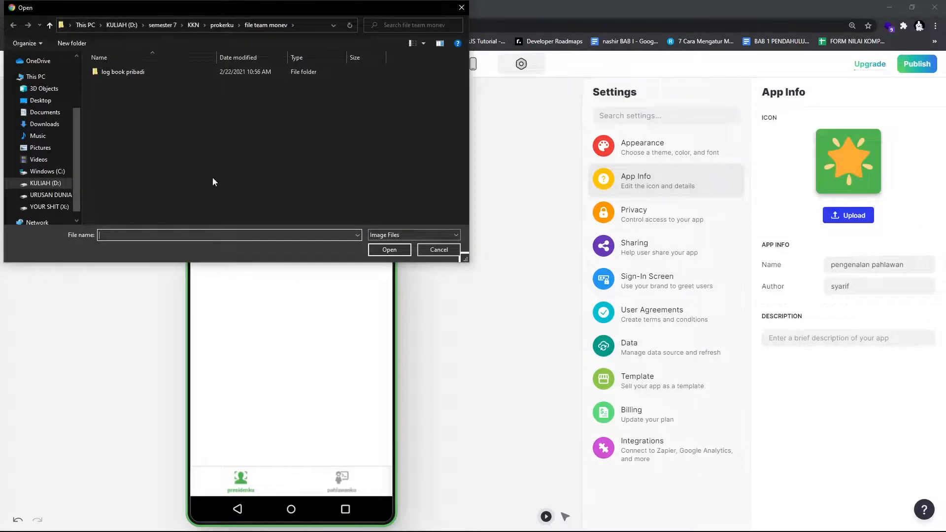
click(462, 7)
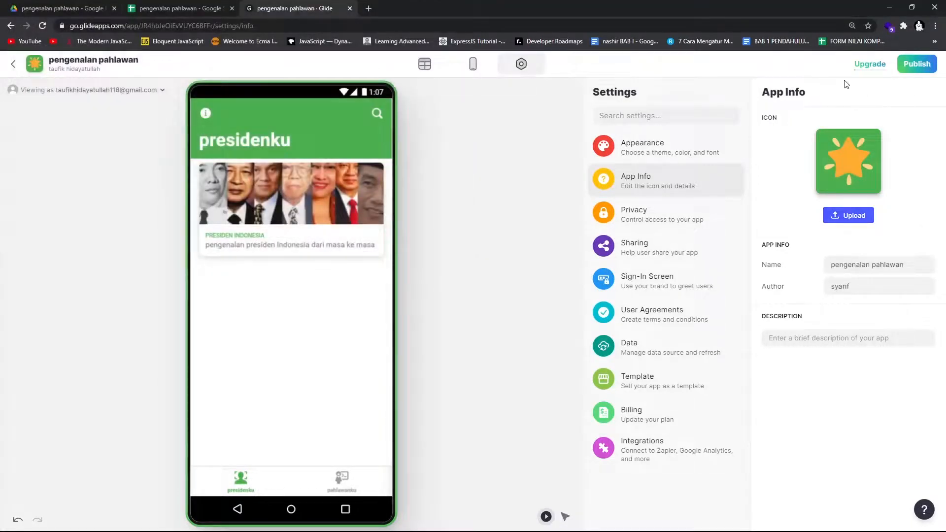
Step: Return to the layout editor and preview both tabs, opening the president list and Soekarno's detail screen
click(481, 67)
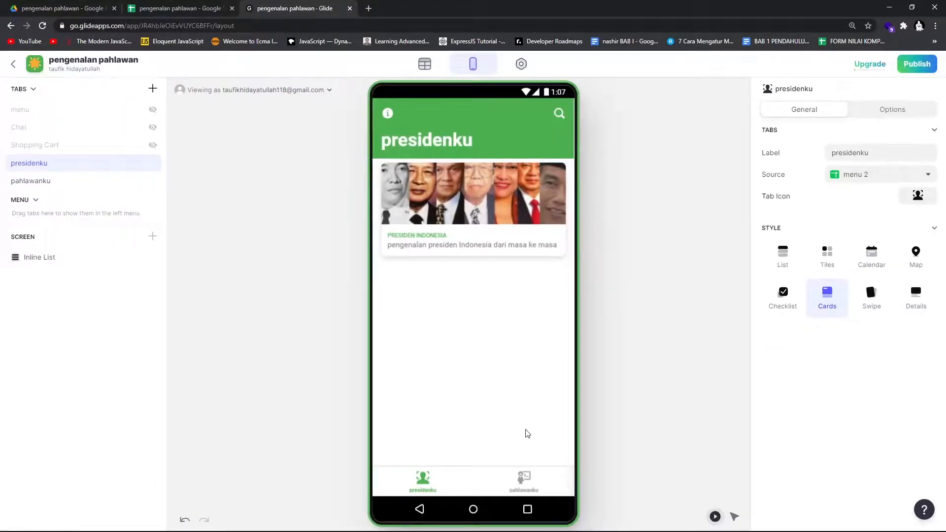
click(520, 482)
click(419, 487)
click(502, 249)
click(481, 225)
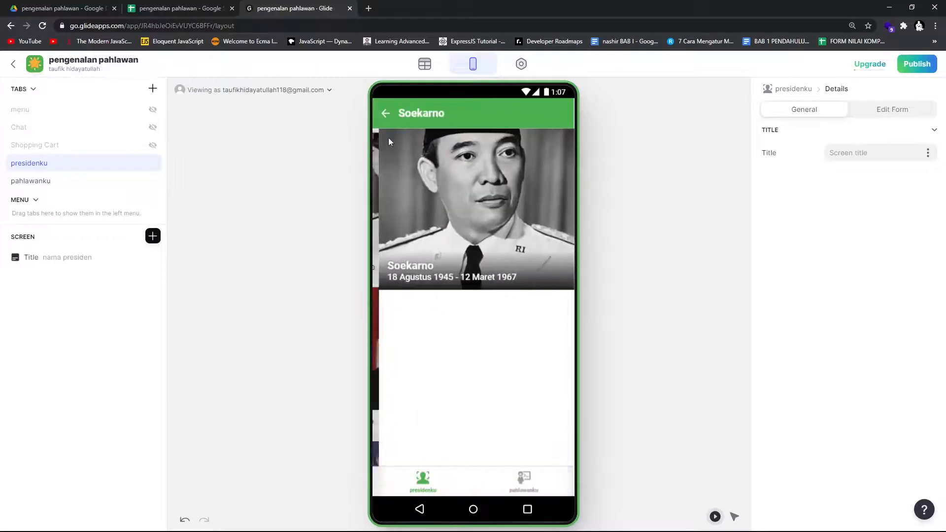
Step: Set the president list screen's title to "presiden Indonesia" and check the list in the preview
click(387, 114)
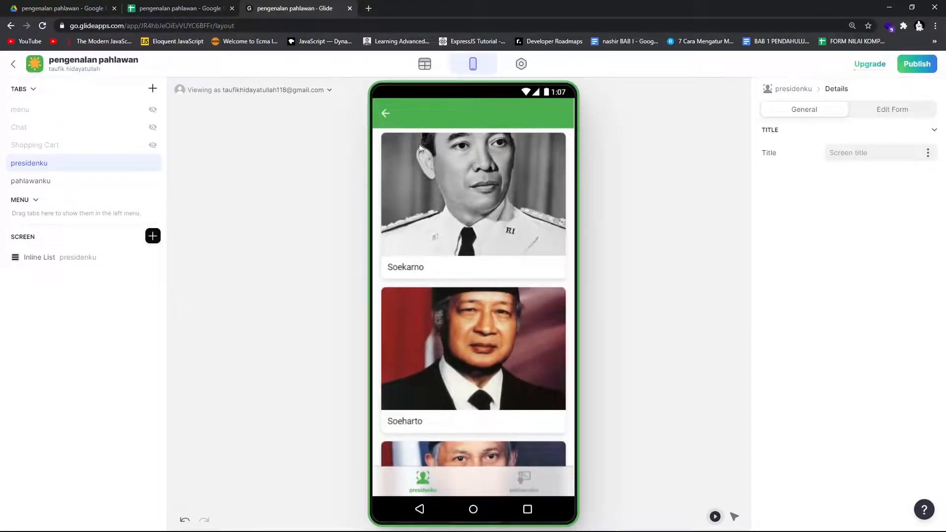
click(850, 154)
text(presidenku)
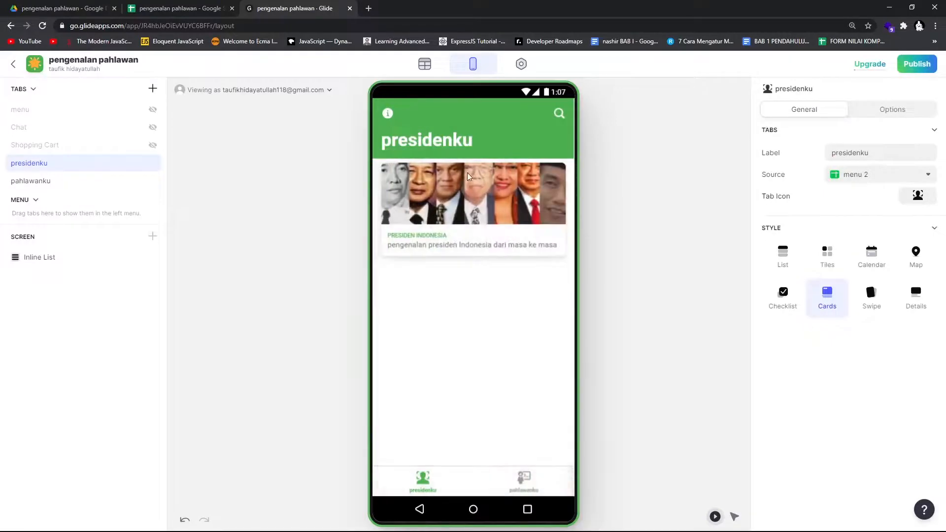
click(467, 173)
scroll(482, 321, down, 15)
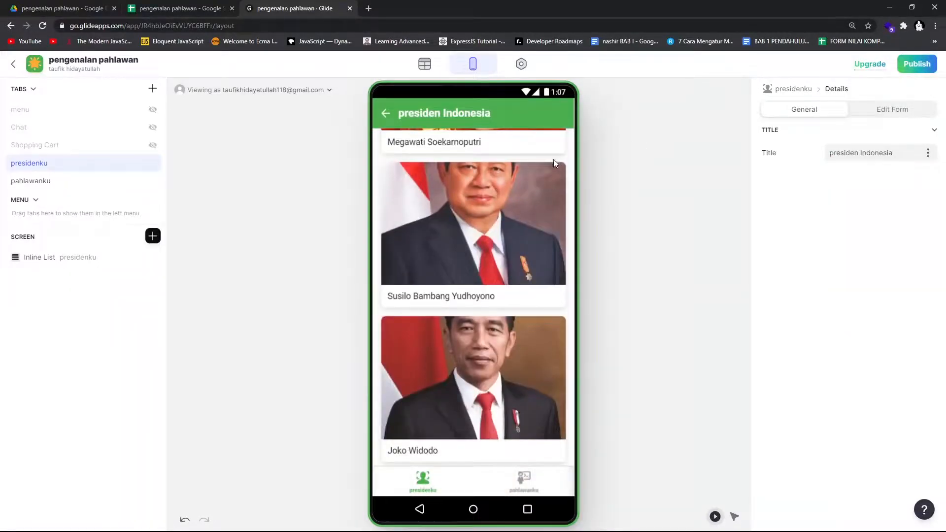
scroll(524, 169, up, 15)
Step: Review the personal app's usage quotas and compare the available upgrade plans without choosing one
mouse_move(863, 68)
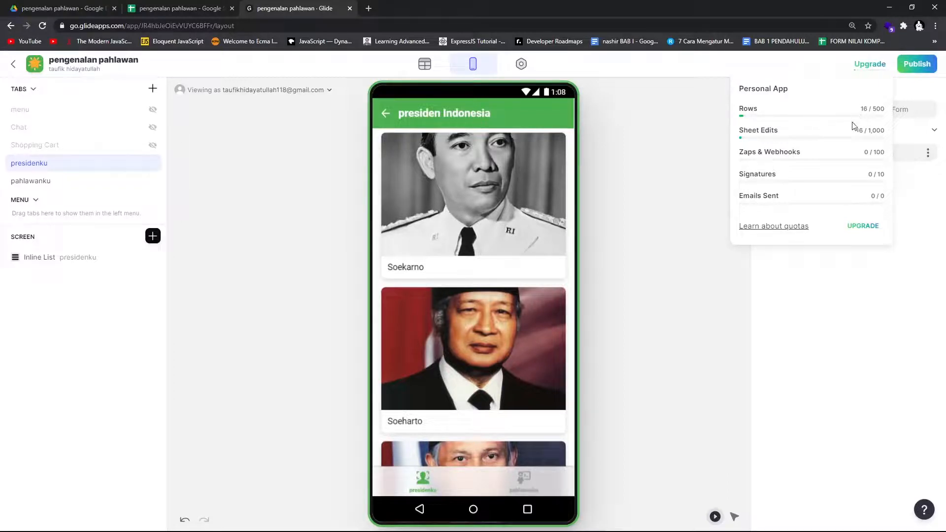
click(862, 228)
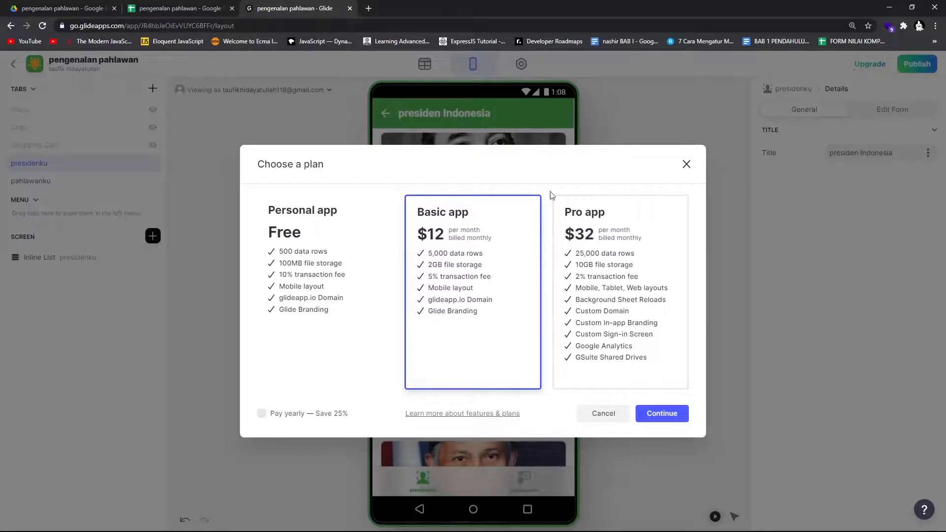
click(685, 165)
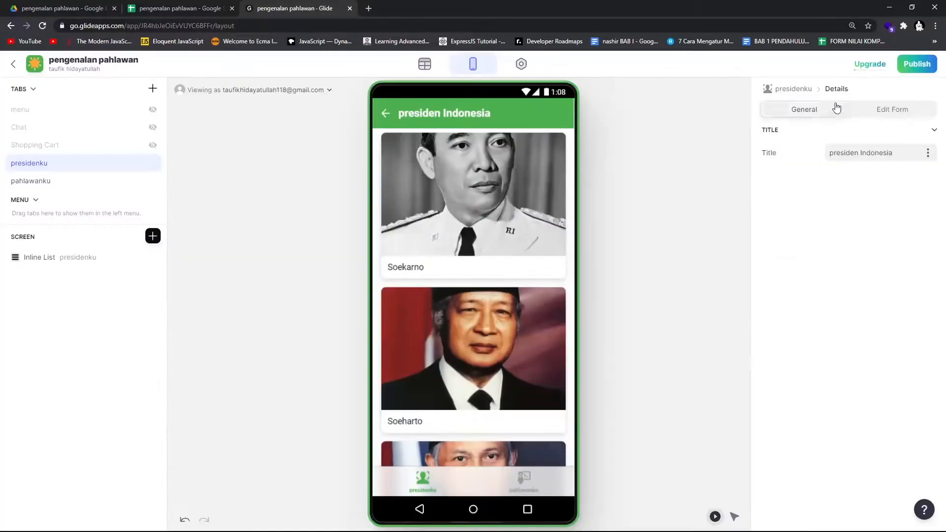
Step: Preview the presidenku and pahlawanku tabs, checking the president list and the pahlawan revolusi list
scroll(454, 194, down, 6)
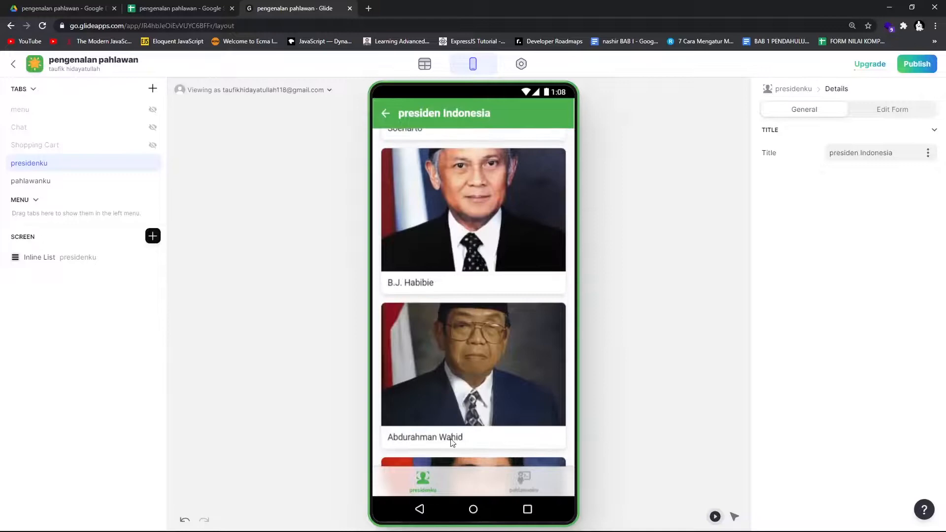
click(420, 486)
click(522, 479)
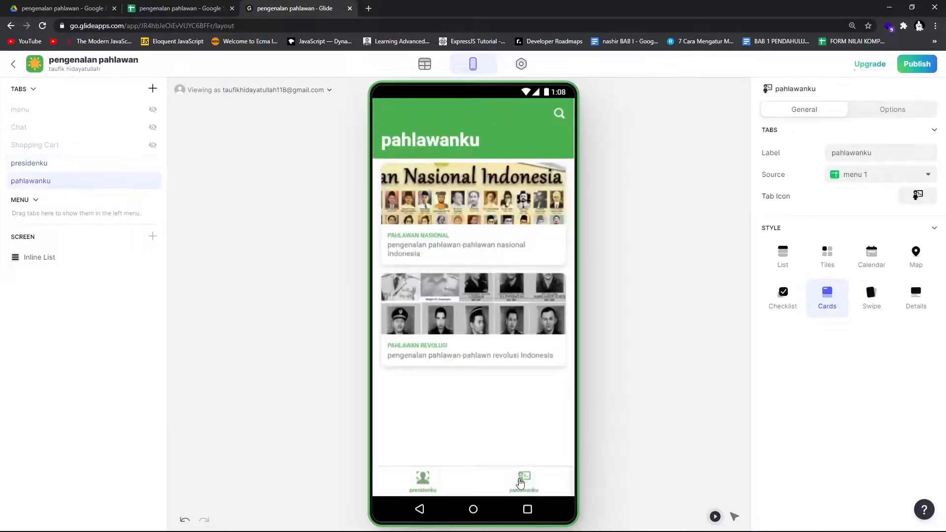
click(502, 351)
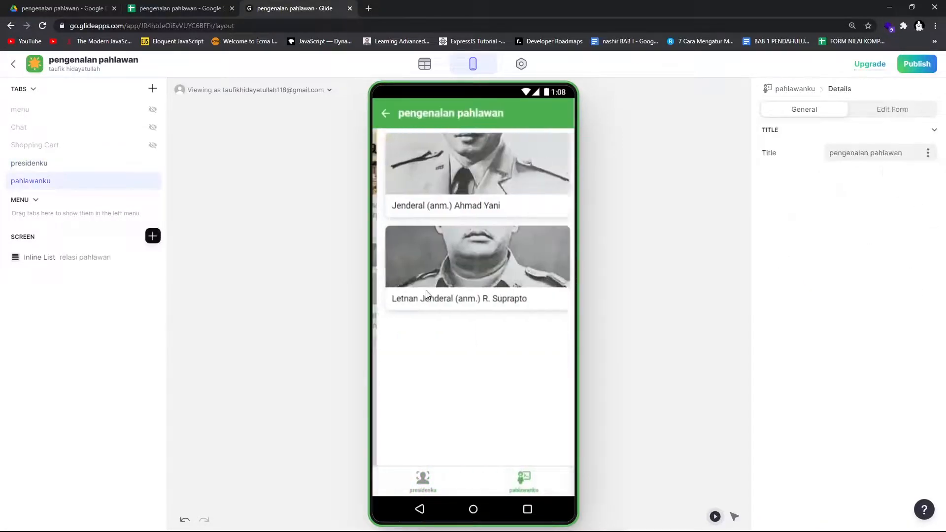
click(427, 481)
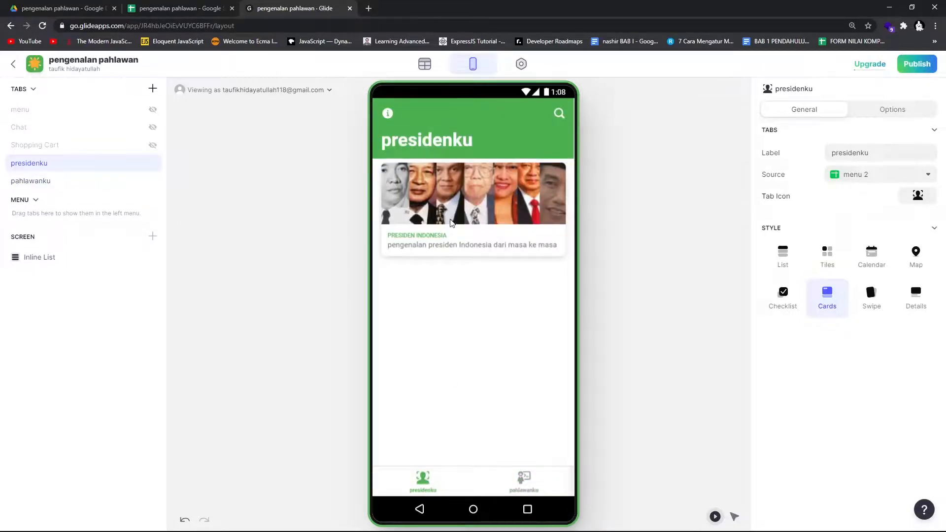
click(454, 225)
scroll(443, 370, down, 3)
click(423, 480)
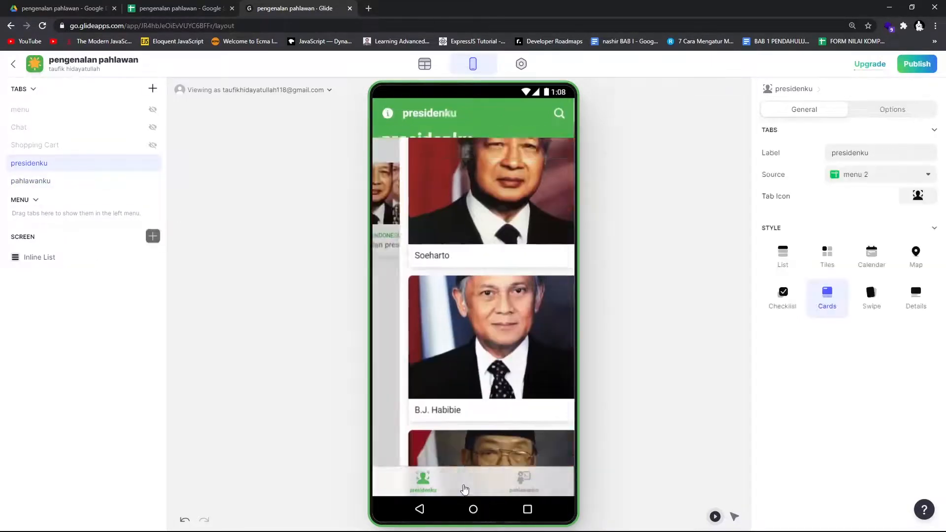
click(526, 485)
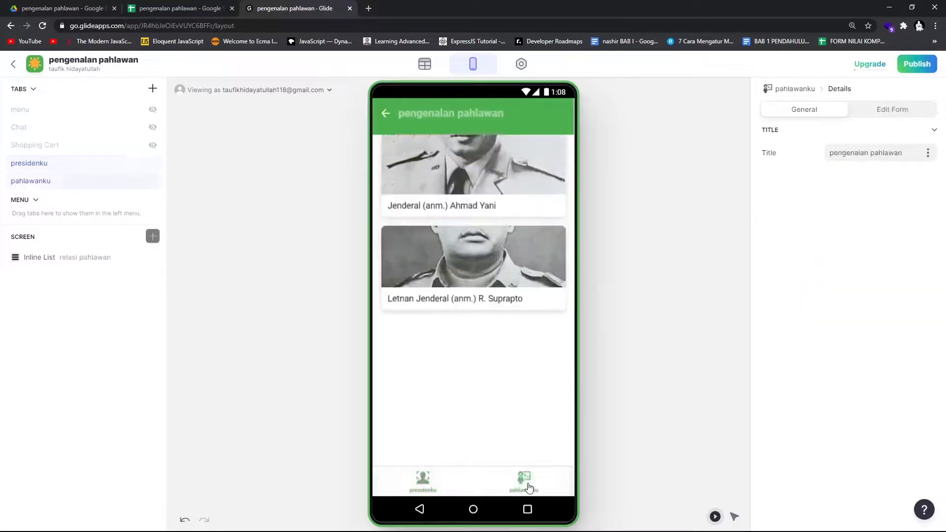
click(423, 480)
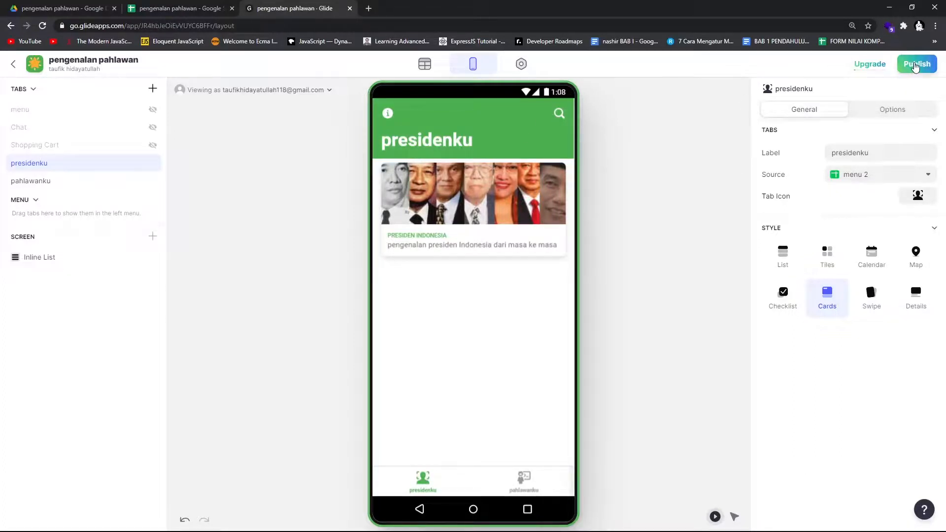
Step: Publish the app and set its link name to "pahlawanku2021"
click(915, 66)
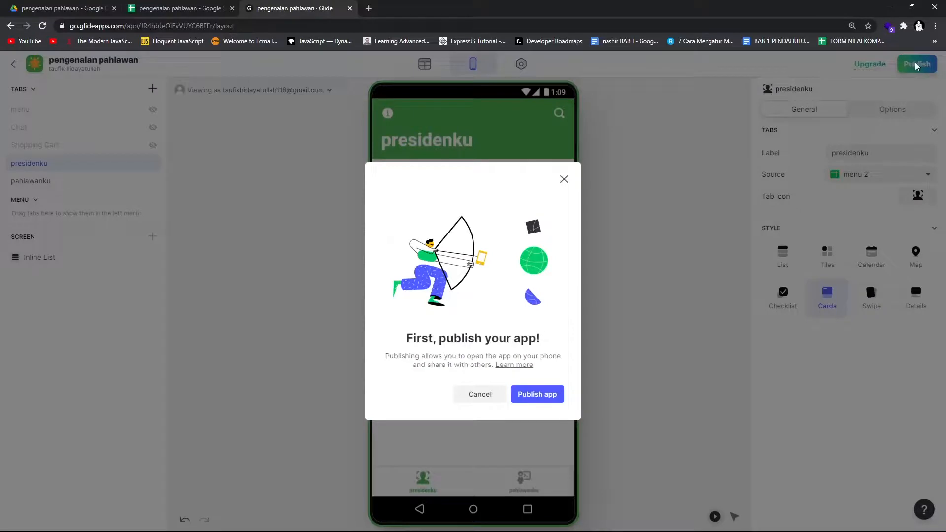
click(535, 389)
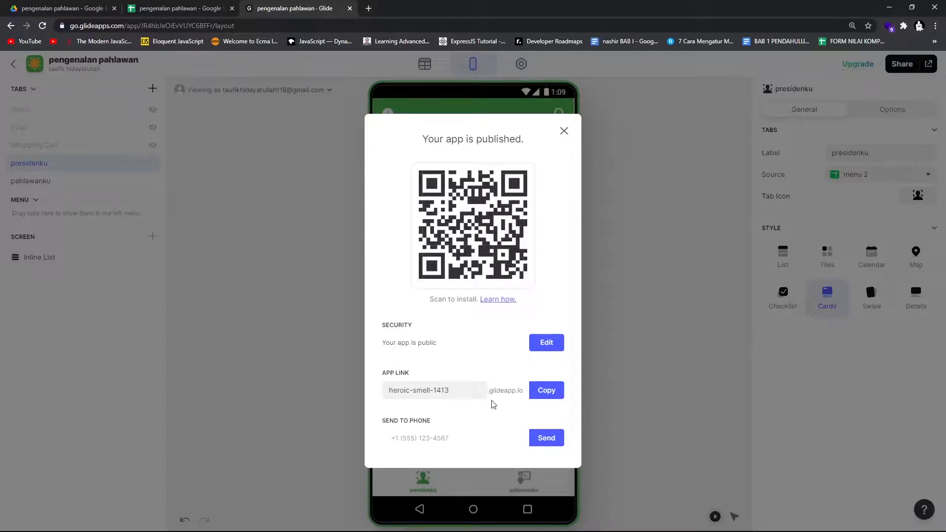
drag(453, 390, 351, 398)
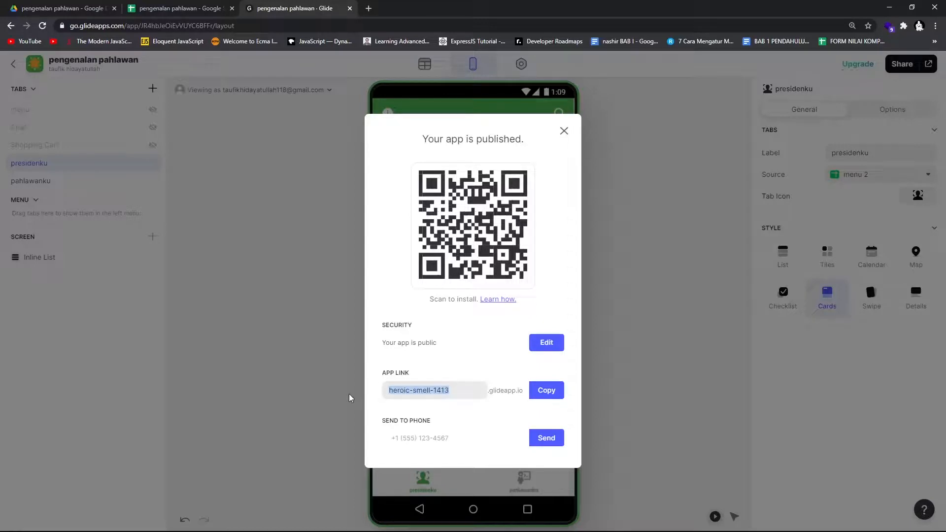
text(pana)
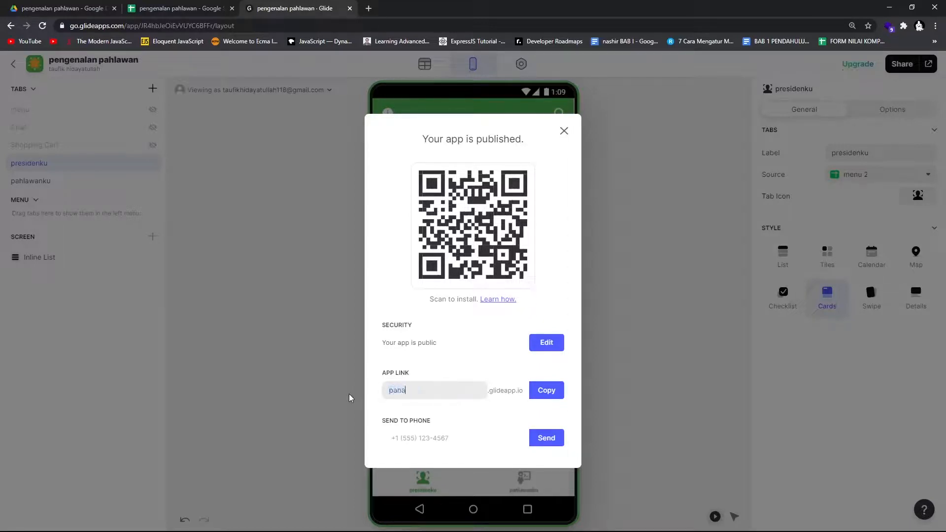
key(BackSpace)
key(BackSpace)
text(hlawanku)
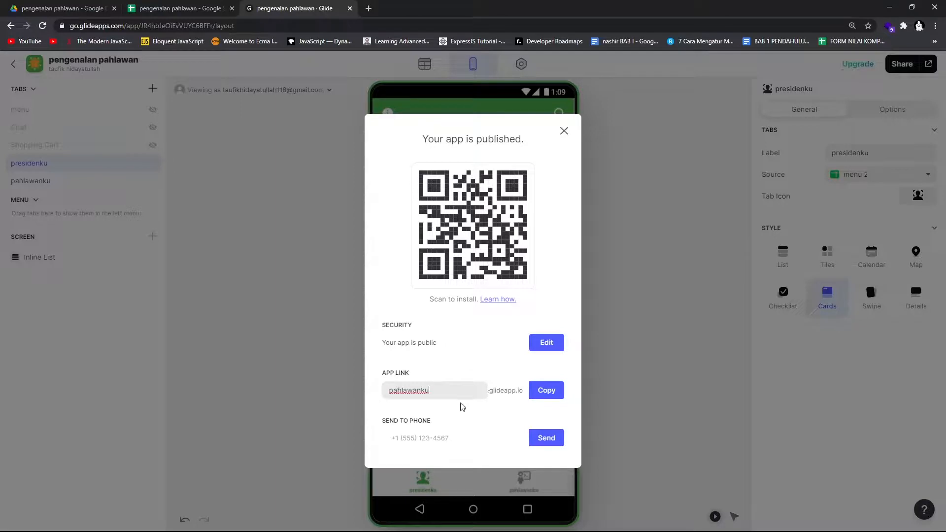
text(2021)
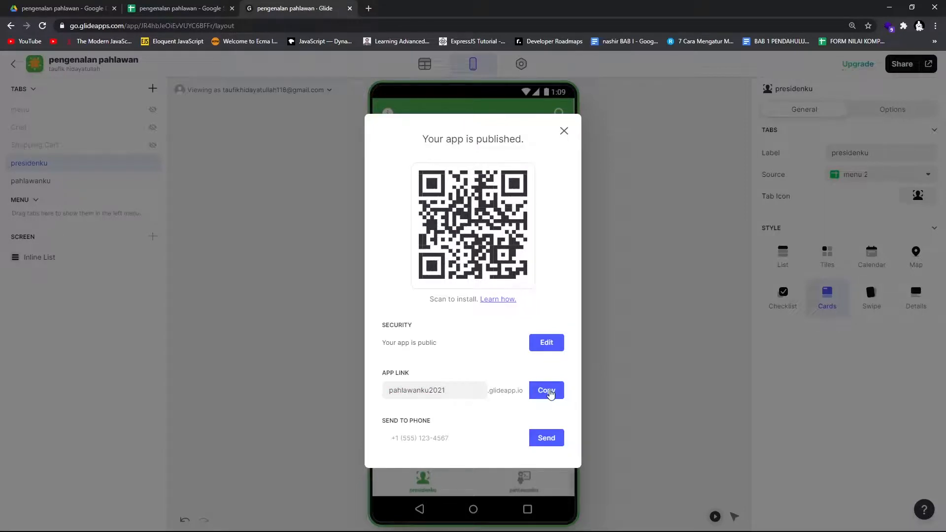
Step: Copy the published app's link, and scan its QR code with the phone's Scanner to open the website
click(550, 393)
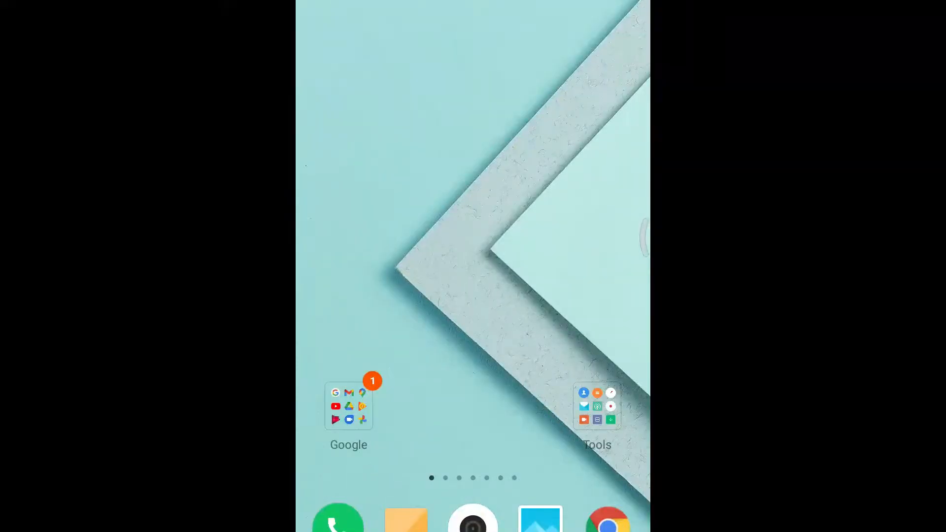
click(597, 406)
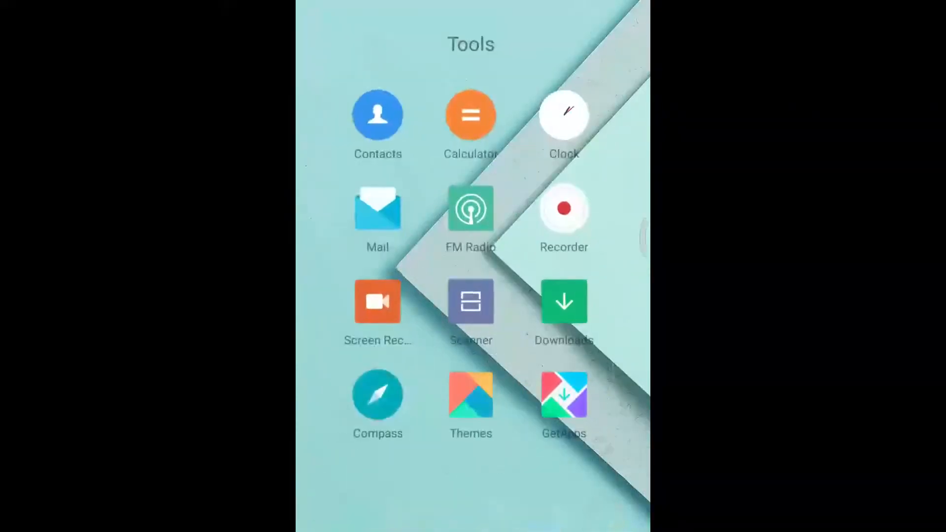
click(471, 302)
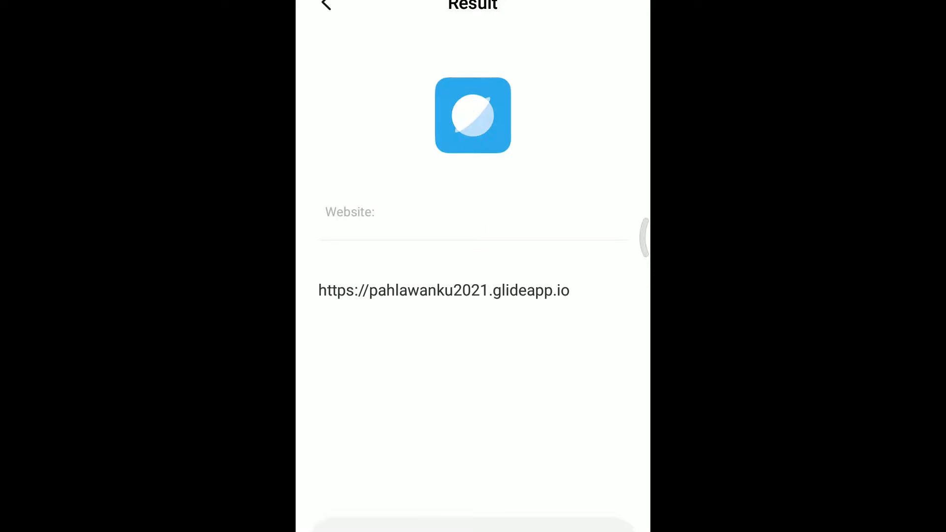
click(473, 525)
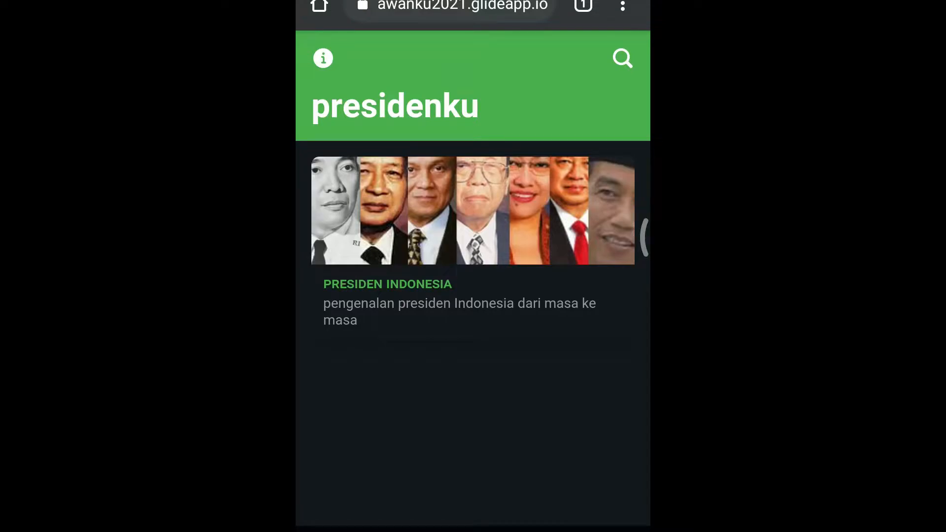
Step: Show the pahlawanku tab on the phone and install the pengenalan pahlawan app from the website
click(473, 530)
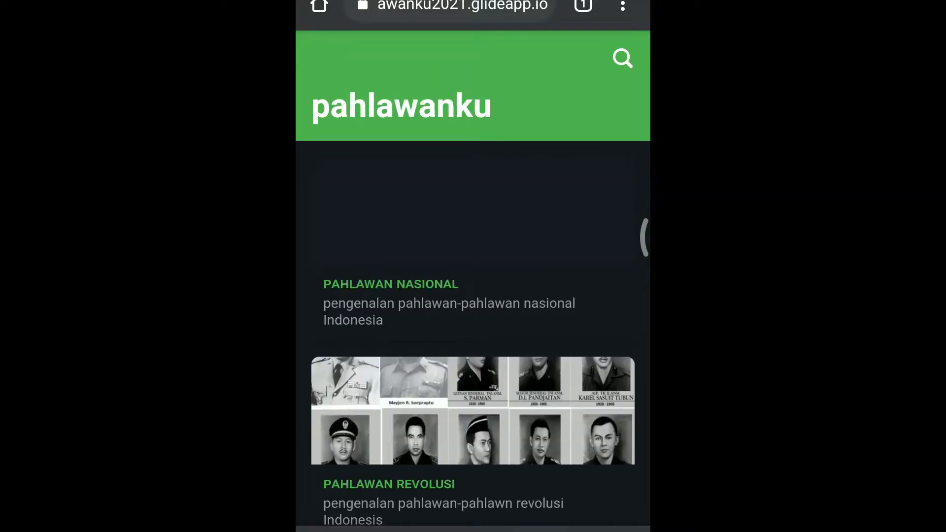
click(473, 530)
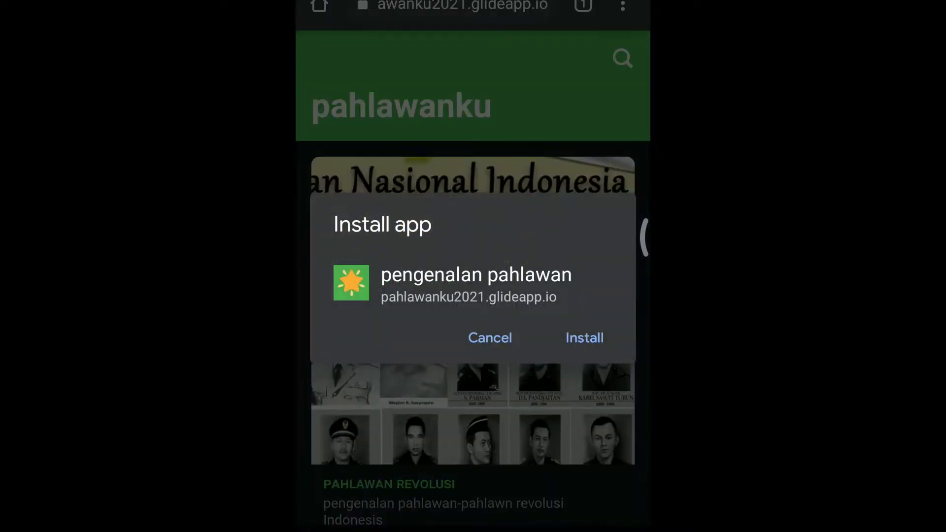
click(584, 337)
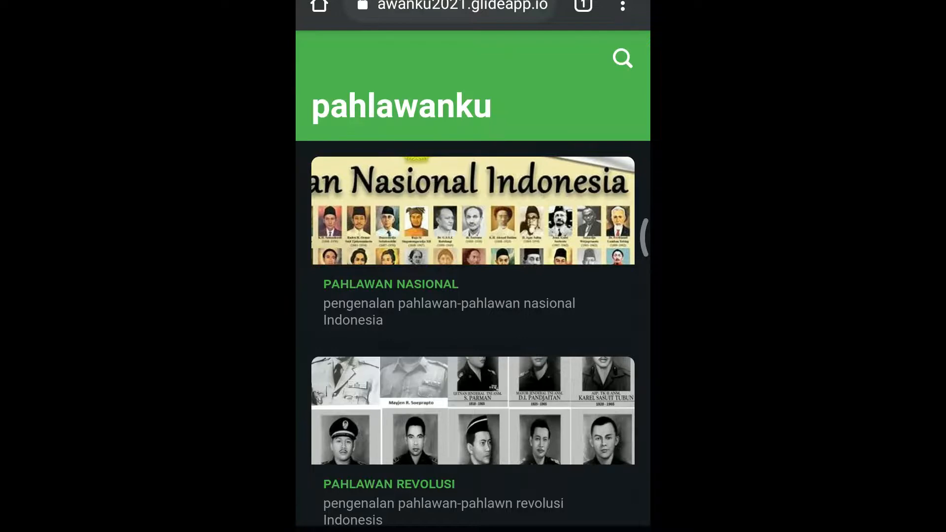
Step: Check the pahlawan revolusi list and the app's installation progress in the phone's notifications
click(473, 414)
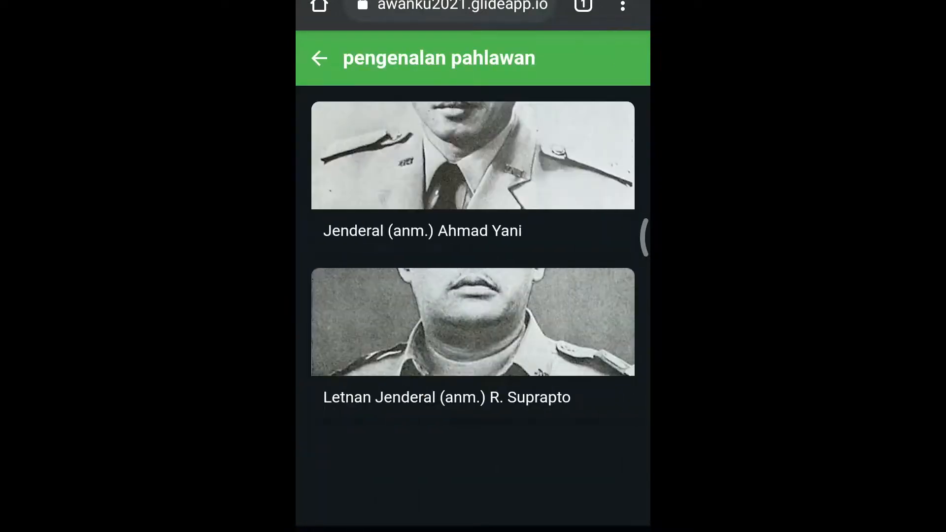
click(319, 58)
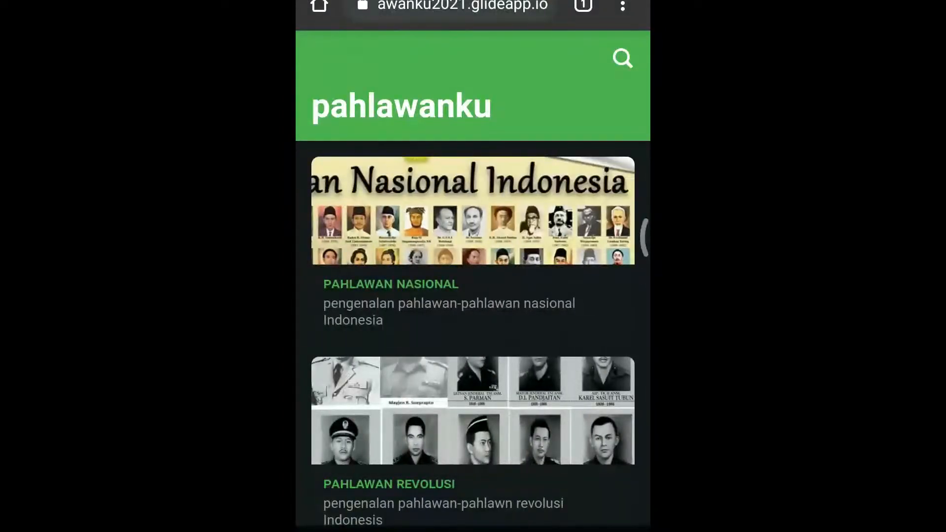
drag(473, 2, 473, 276)
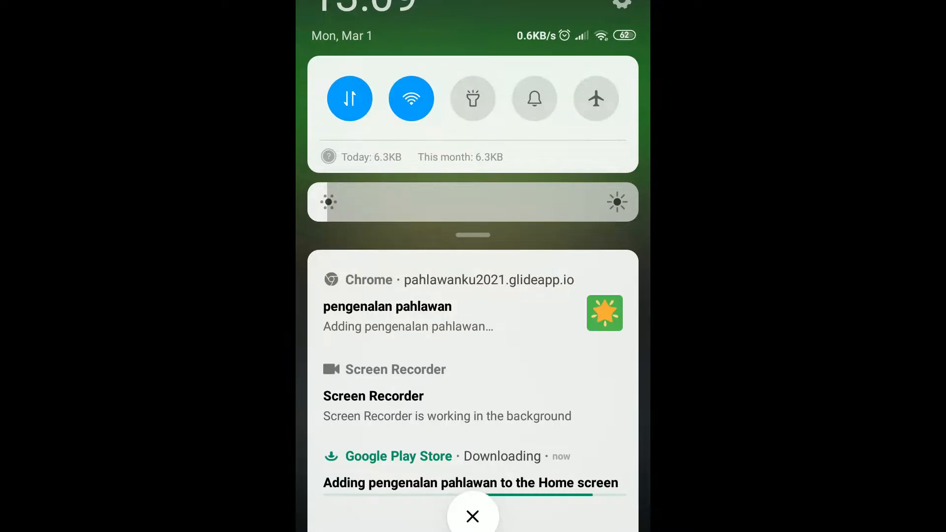
click(473, 517)
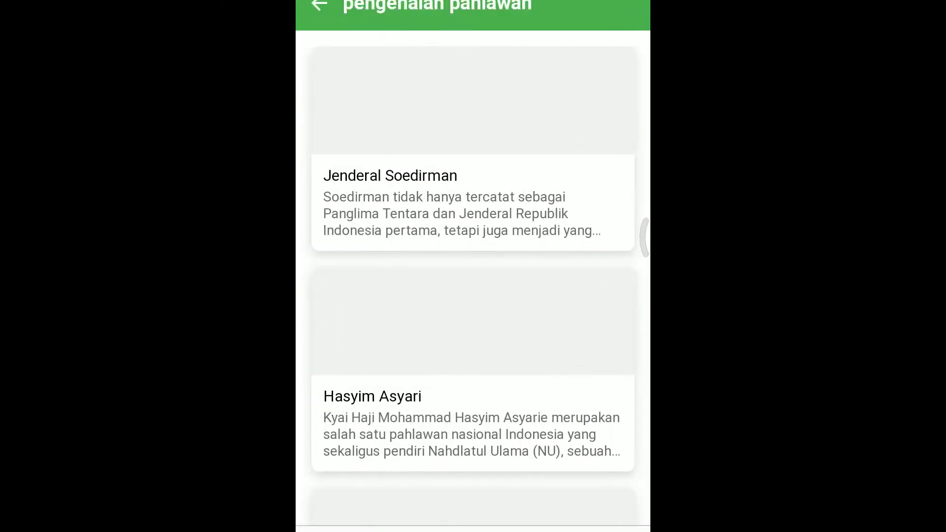
Step: Browse the national heroes list in the phone app, reading Hasyim Asyari's detail page and returning with its KEMBALI link
scroll(473, 280, down, 6)
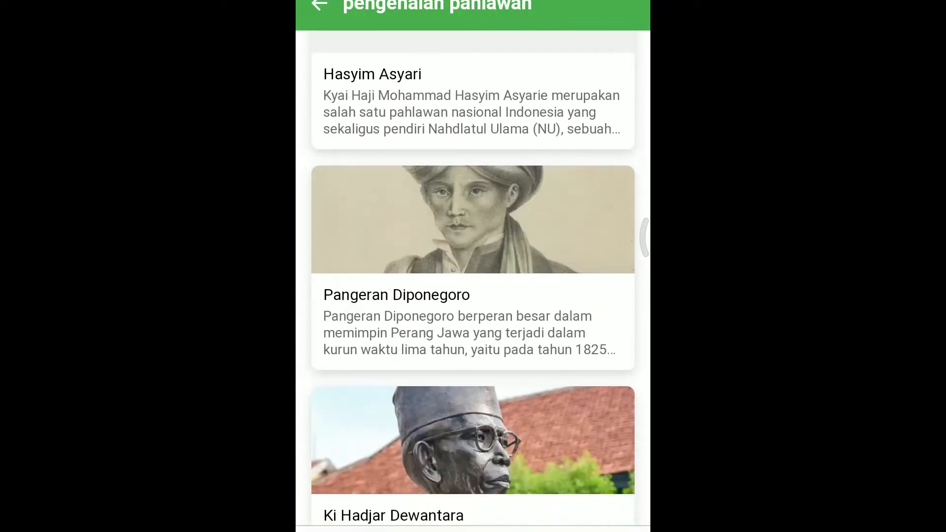
scroll(473, 281, up, 4)
scroll(473, 281, up, 2)
click(474, 355)
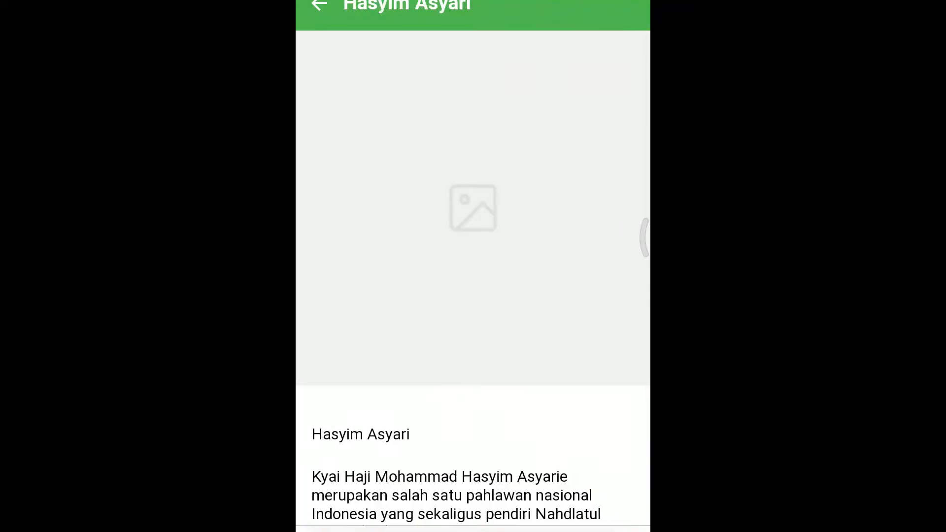
scroll(473, 281, down, 2)
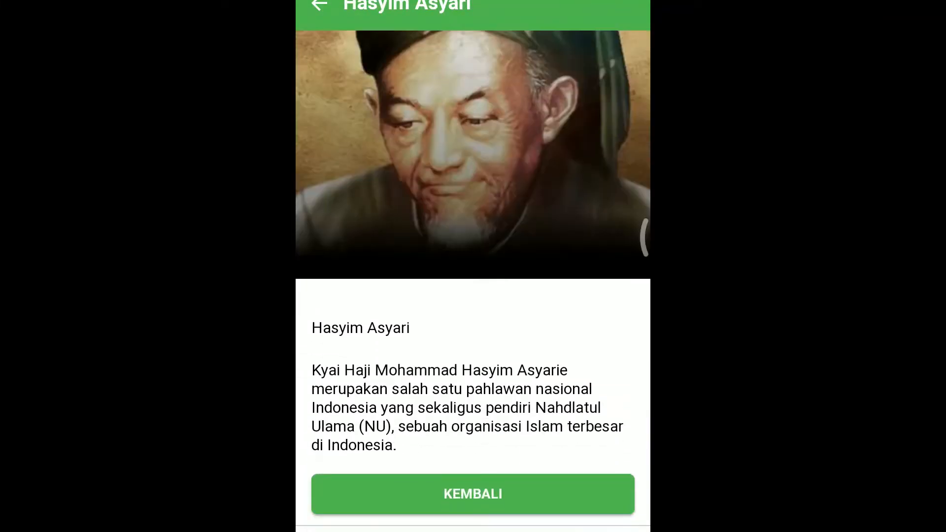
scroll(474, 281, up, 2)
scroll(473, 281, down, 2)
click(473, 494)
scroll(473, 281, down, 3)
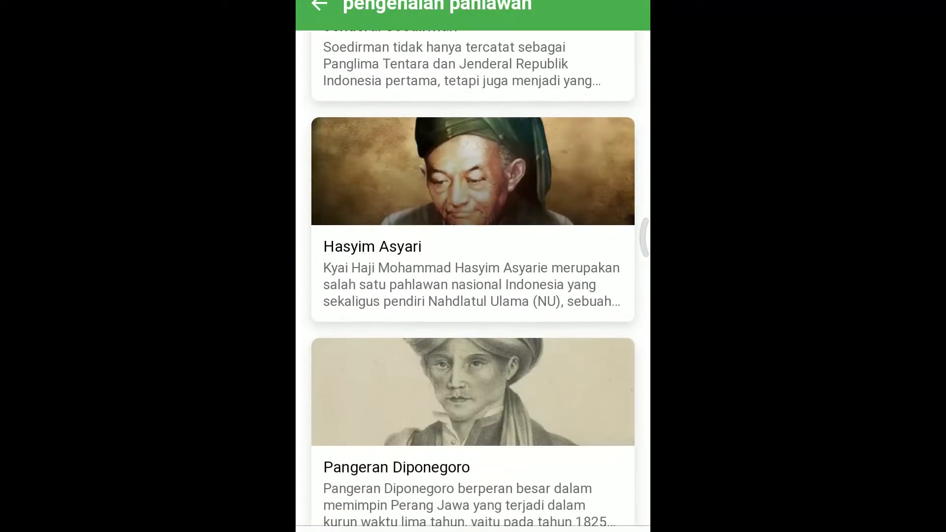
scroll(473, 281, down, 5)
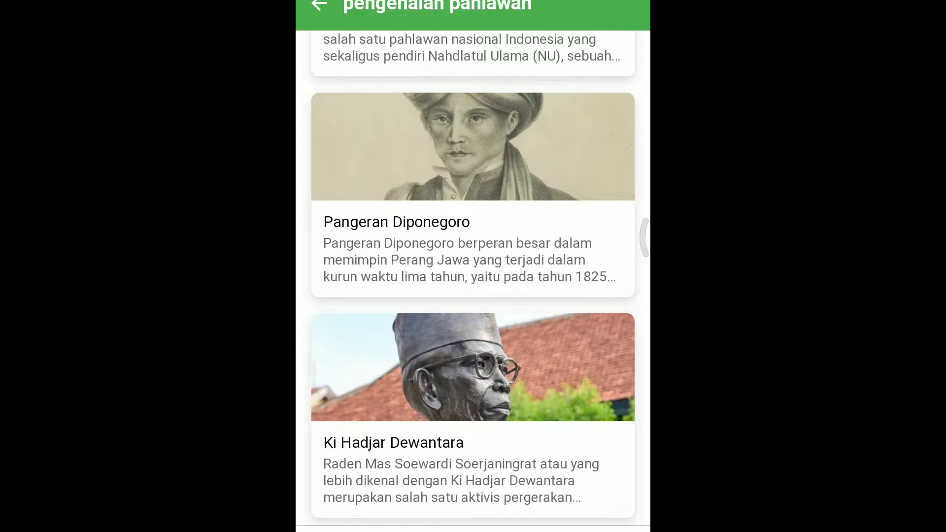
Step: Check the pahlawan revolusi list and the presiden Indonesia list in the phone app, and return to the home screen
click(319, 5)
click(473, 394)
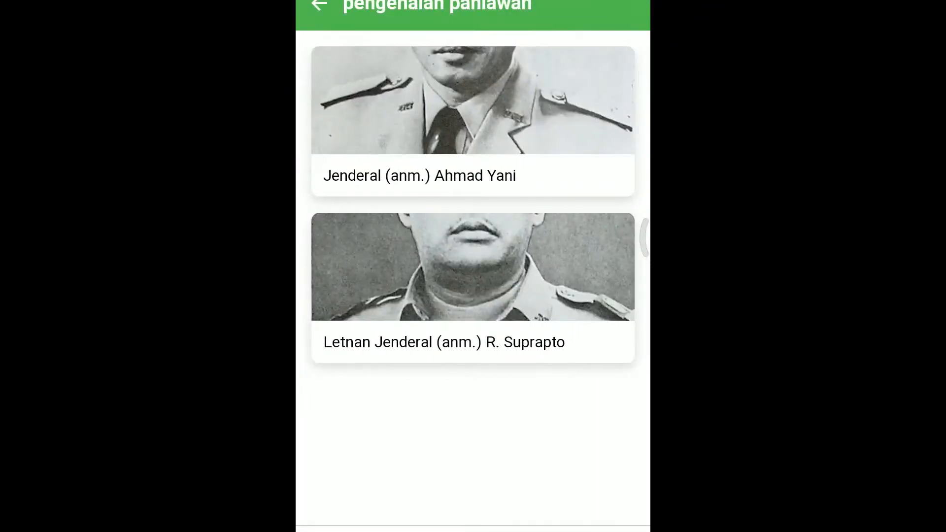
click(319, 5)
click(355, 530)
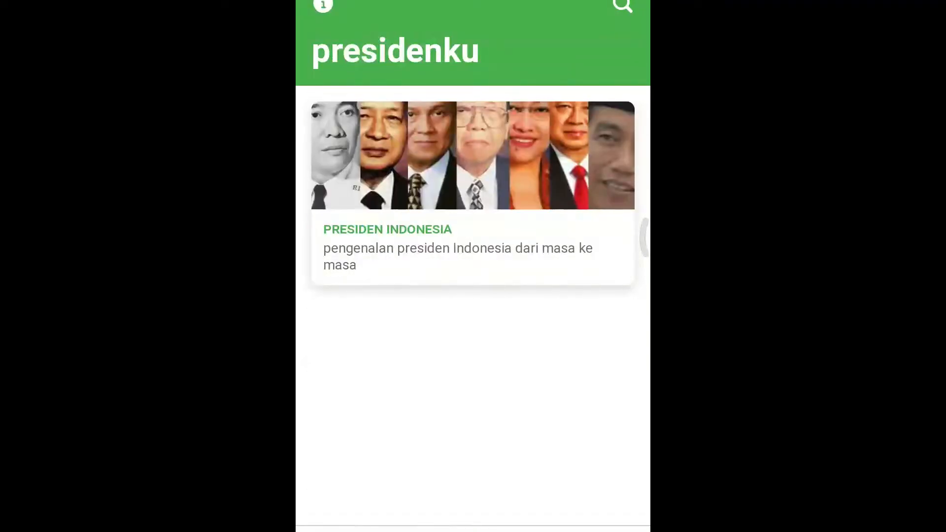
click(474, 193)
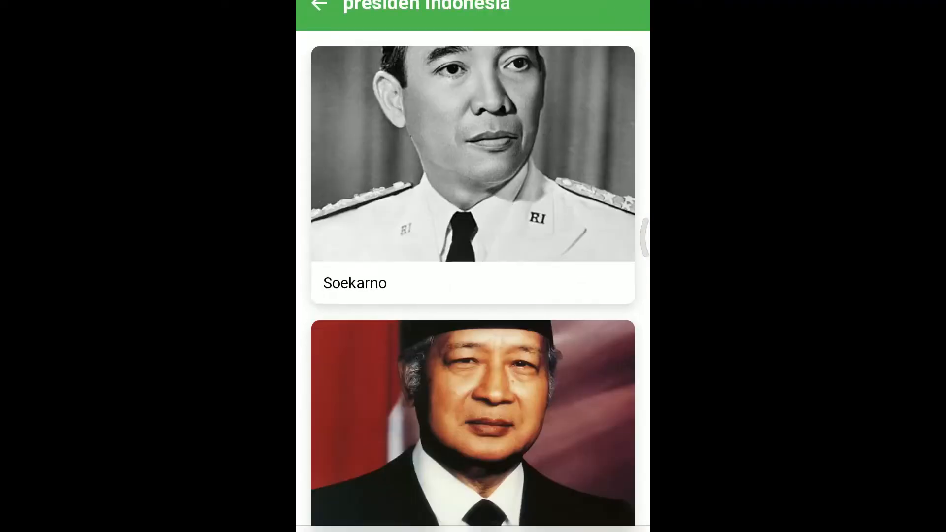
key(Home)
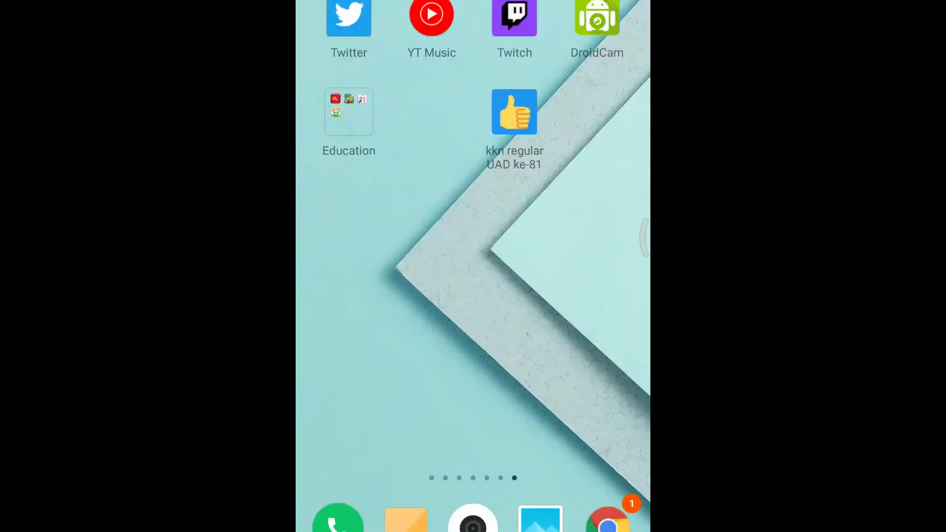
Step: Switch to Telegram and open its chat search
click(645, 237)
click(549, 300)
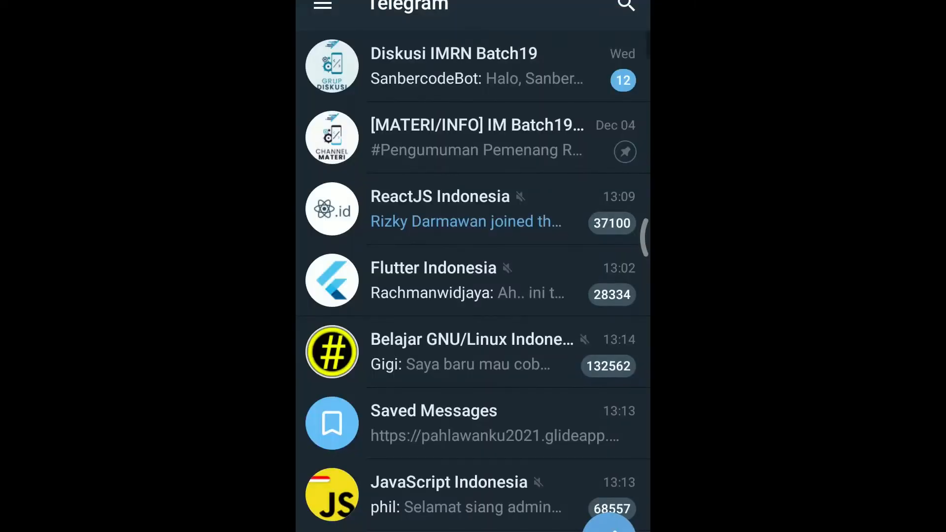
click(626, 6)
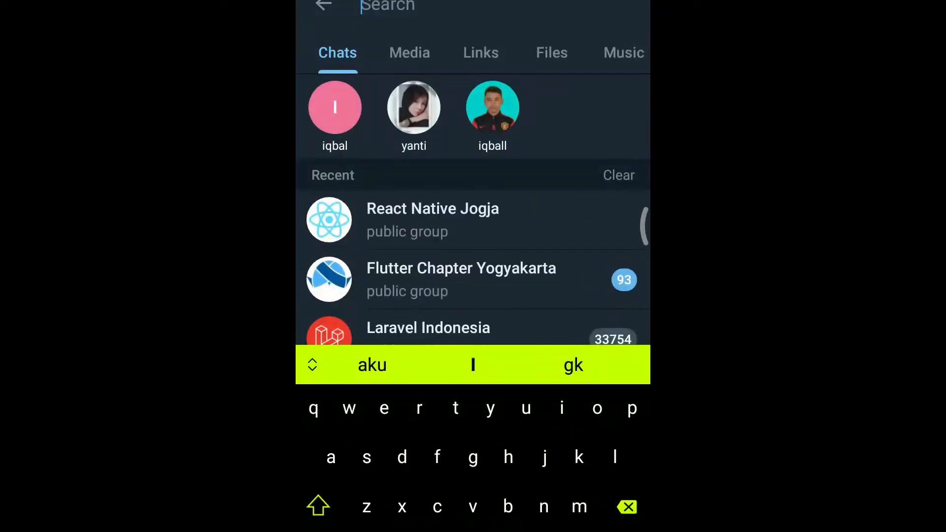
text(sa)
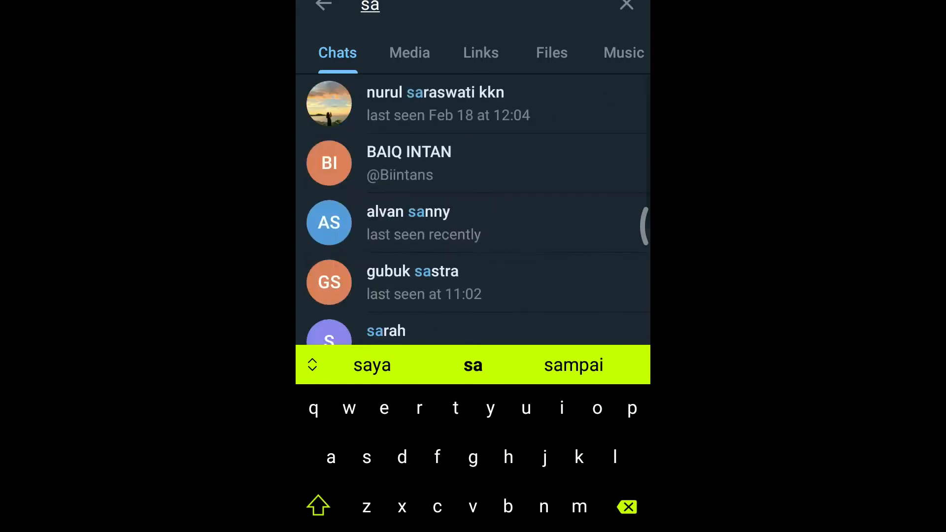
text(ve)
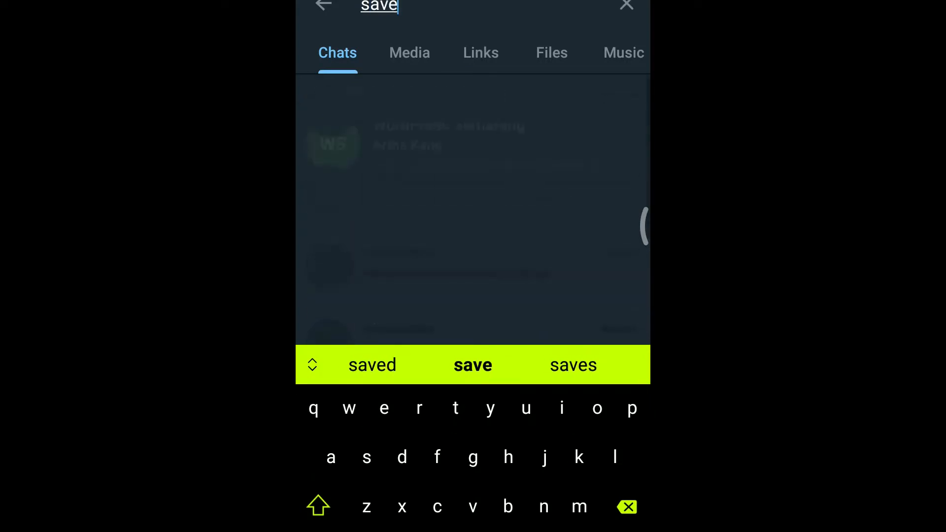
key(BackSpace)
key(BackSpace)
key(BackSpace)
key(BackSpace)
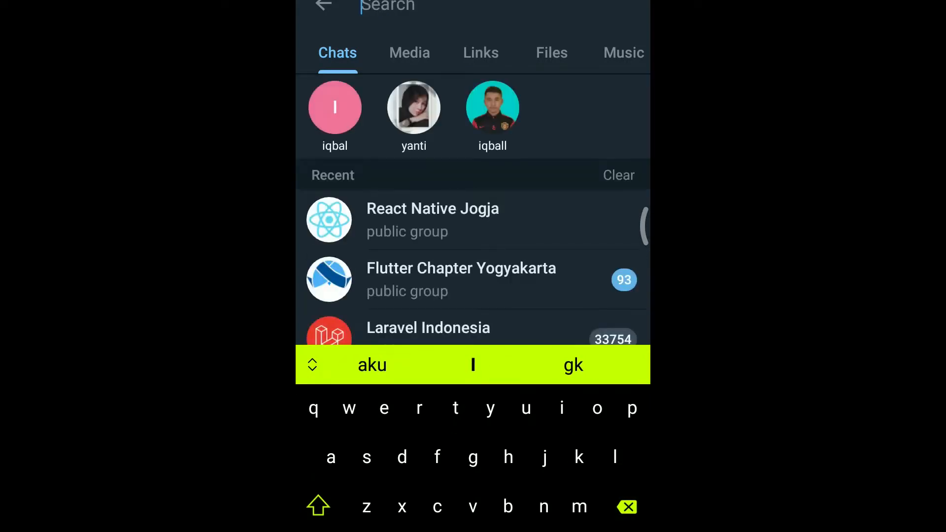
text(saved)
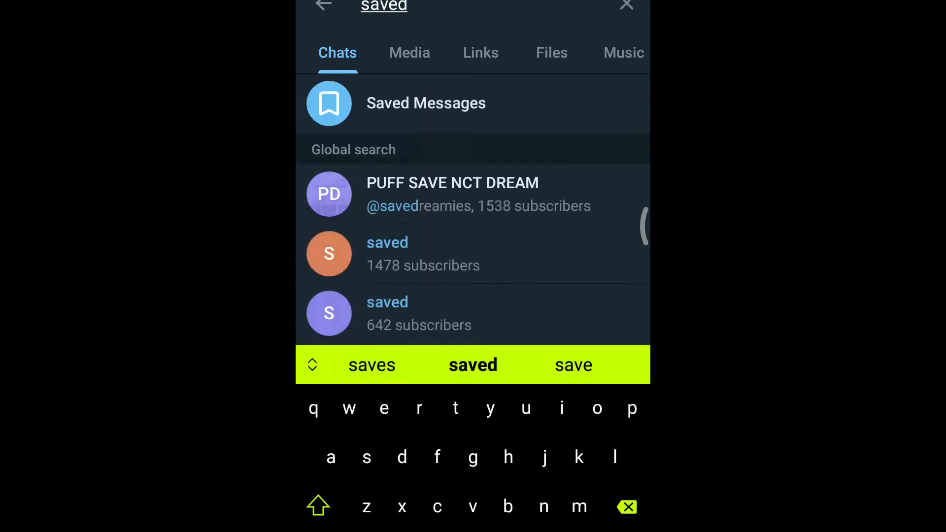
click(426, 103)
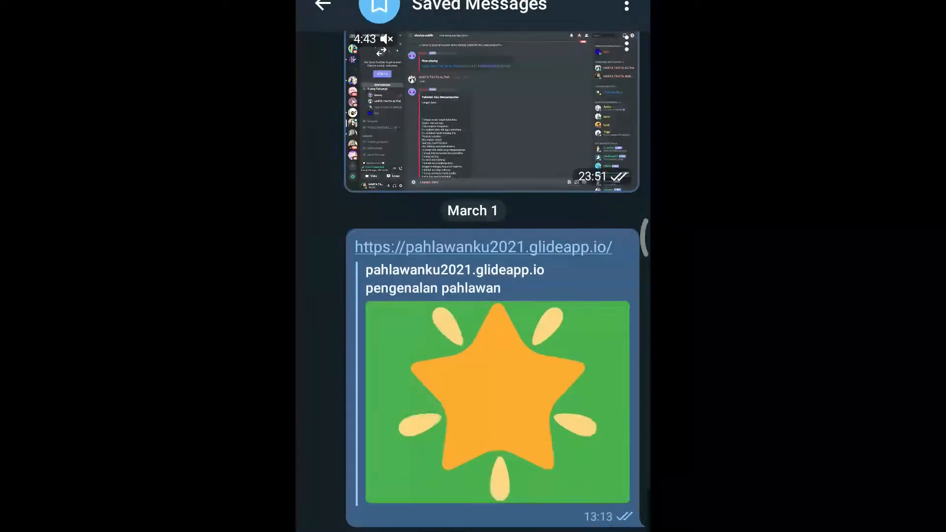
click(483, 247)
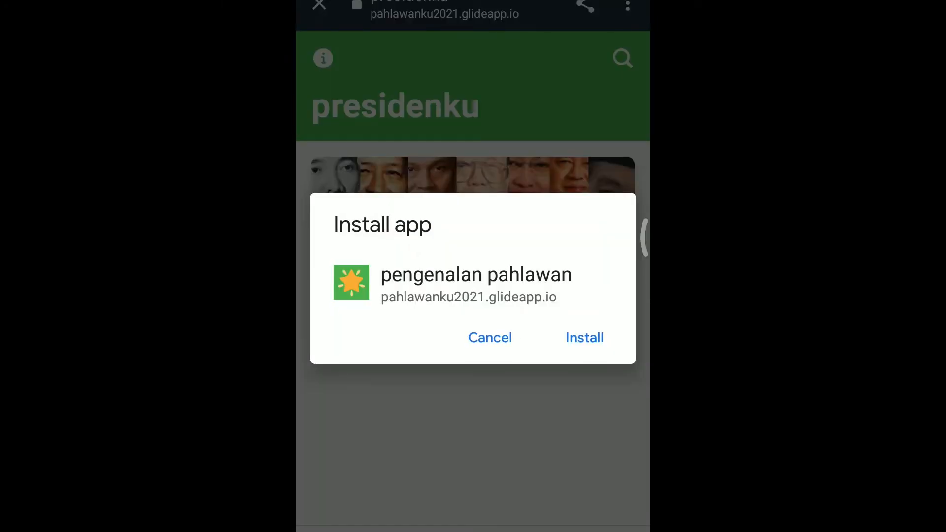
Step: Install the pengenalan pahlawan app from the linked page and check its progress in the notifications
click(585, 338)
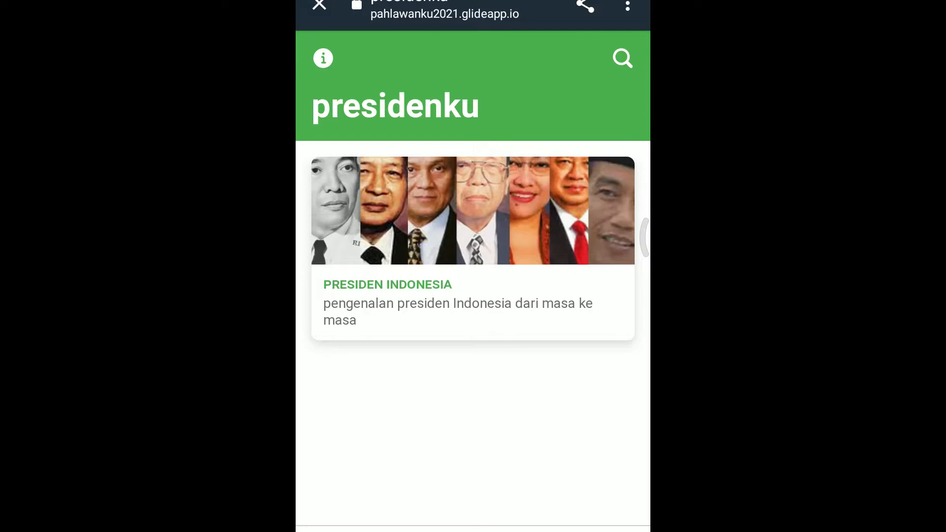
drag(473, 3, 473, 296)
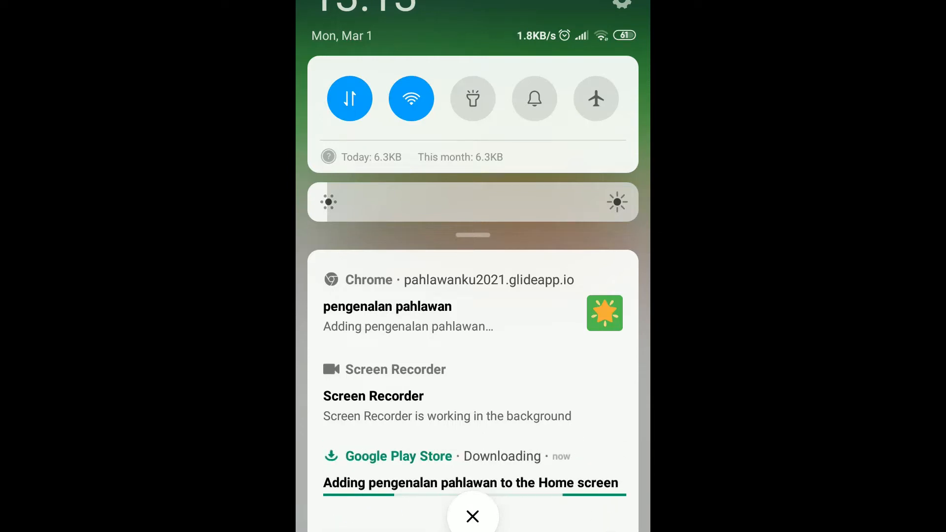
drag(473, 468, 473, 197)
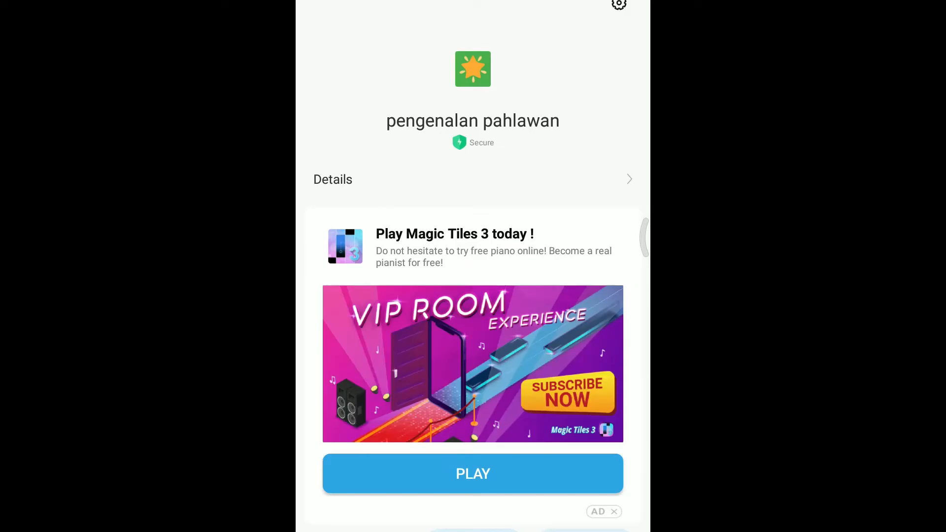
Step: Close the recent package installer and presidenku windows, and move the pengenalan pahlawan icon below the Education folder on the home screen
key(alt+Tab)
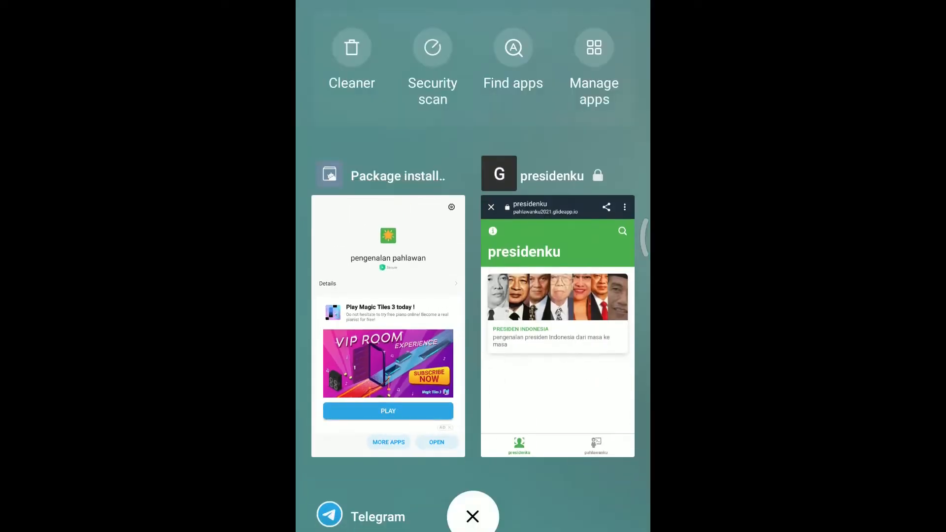
drag(380, 328, 527, 326)
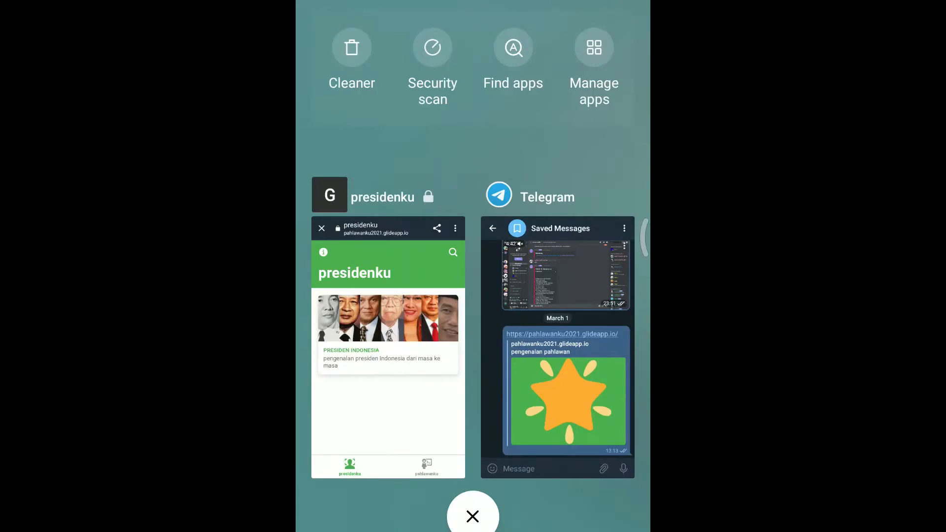
drag(389, 345, 606, 345)
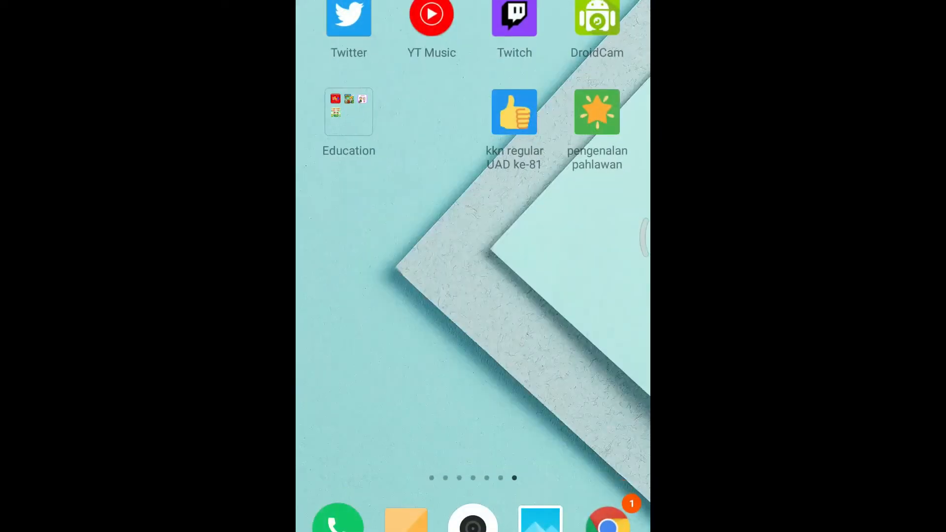
drag(597, 112, 345, 212)
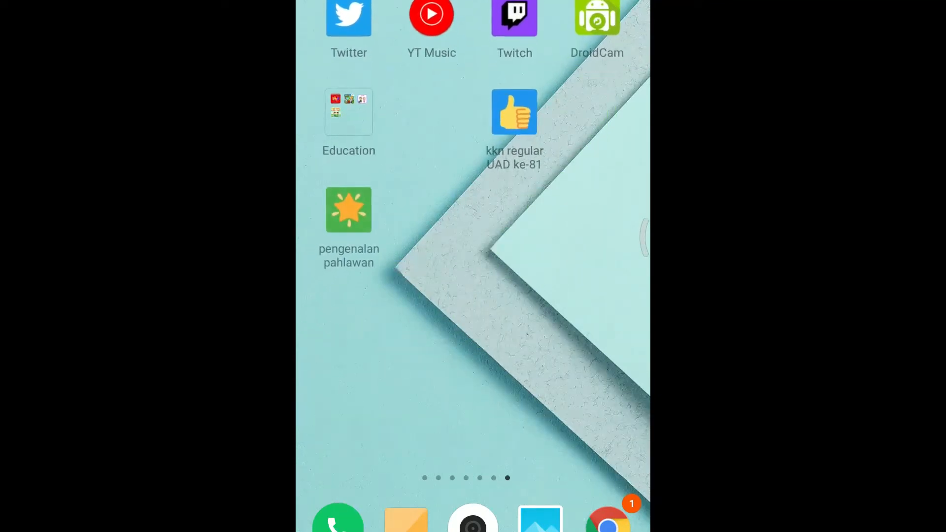
Step: Launch the installed pengenalan pahlawan app, view R. Suprapto's entry under Pahlawan Revolusi in pahlawanku, and return to the category list
click(349, 209)
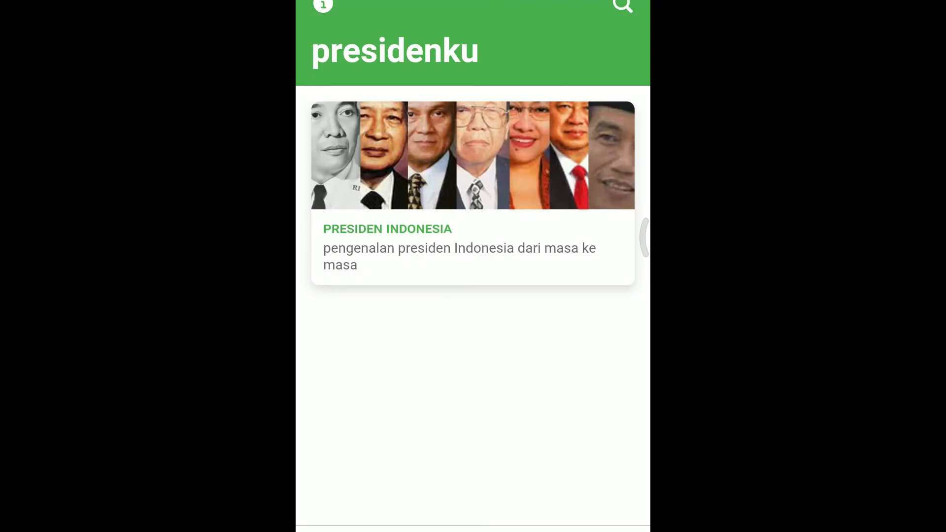
click(532, 530)
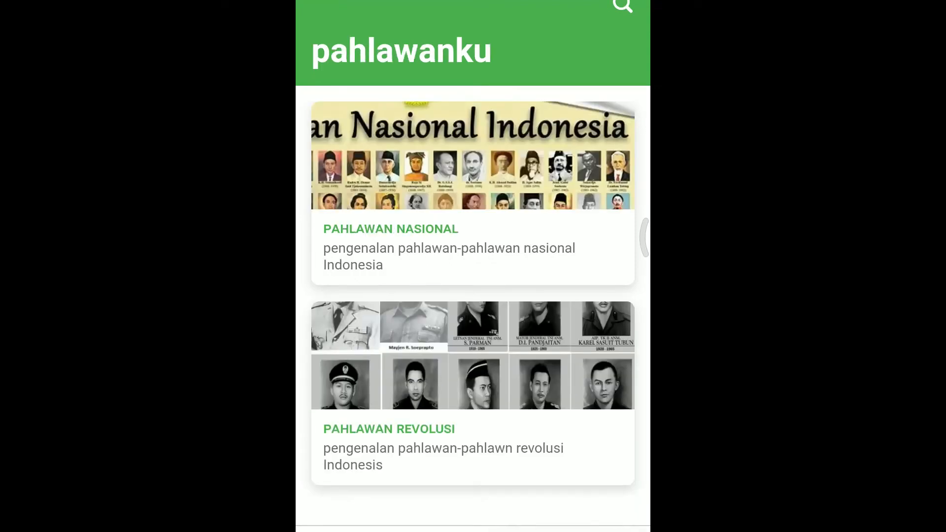
click(474, 393)
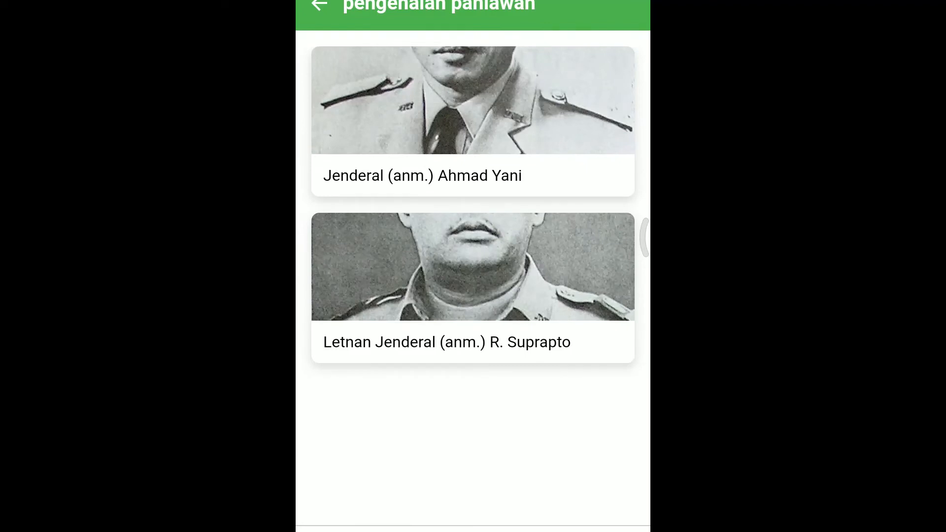
click(473, 341)
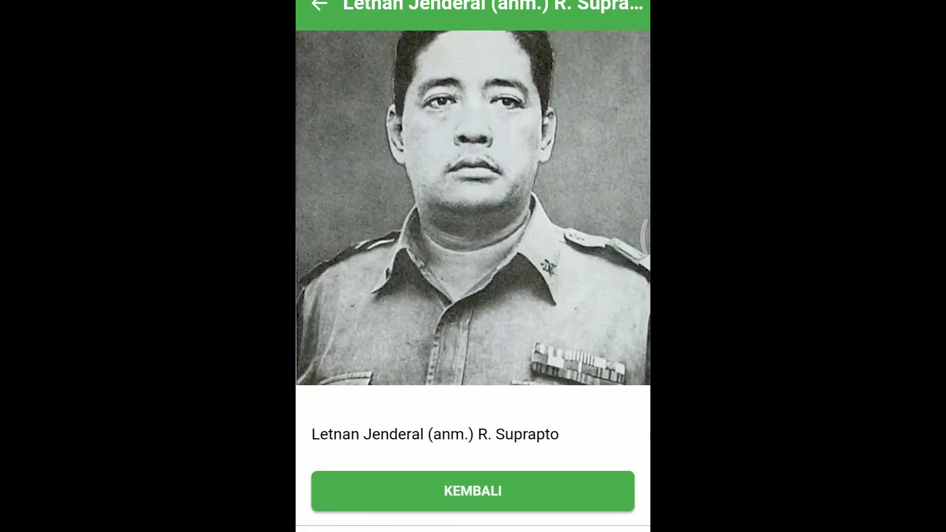
click(473, 492)
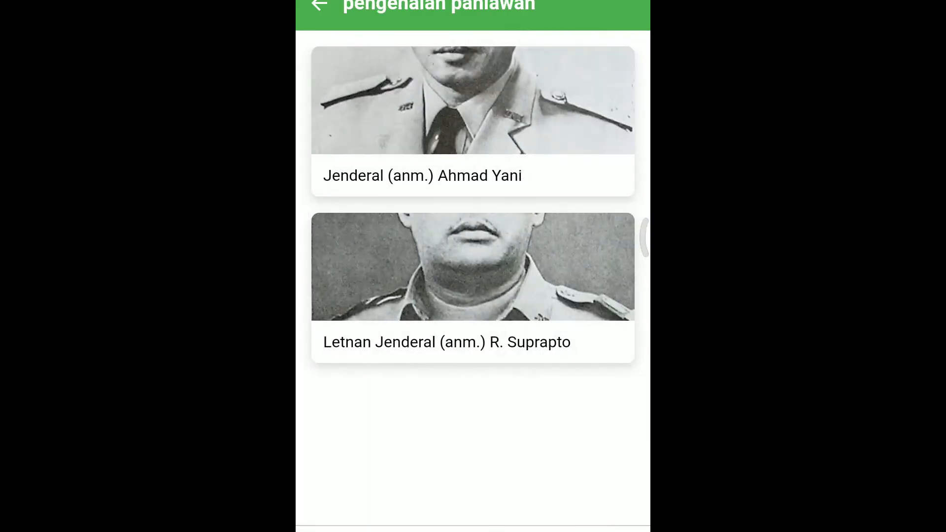
click(319, 4)
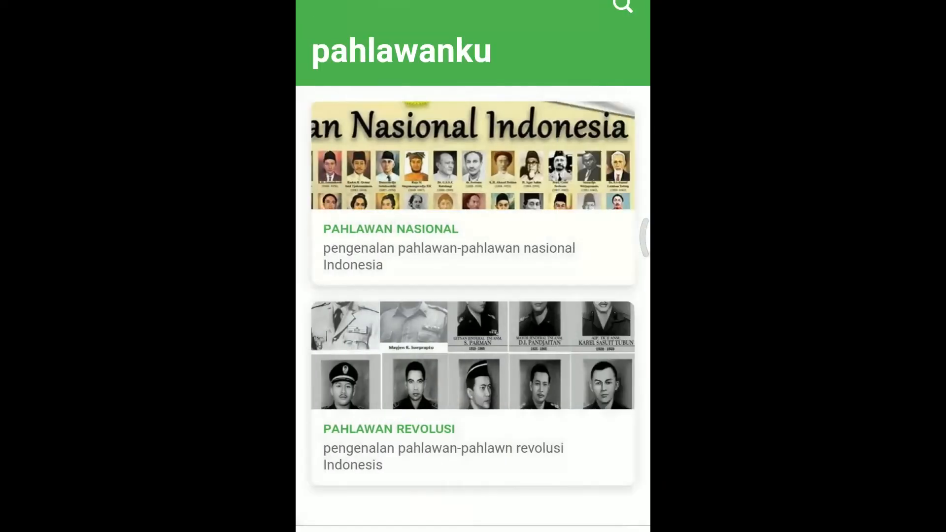
Step: Browse the Pahlawan Nasional list, read Ki Hadjar Dewantara's entry, and return to the pahlawanku categories
click(473, 242)
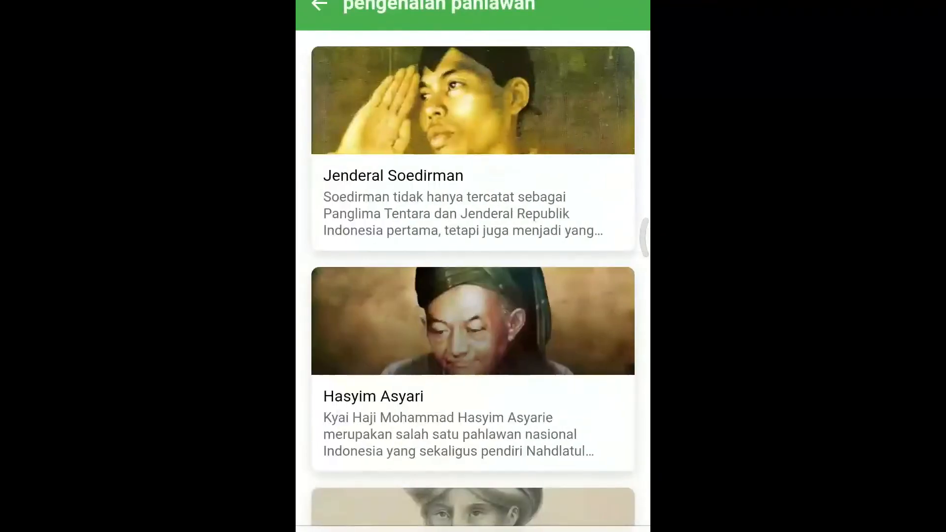
scroll(473, 278, down, 8)
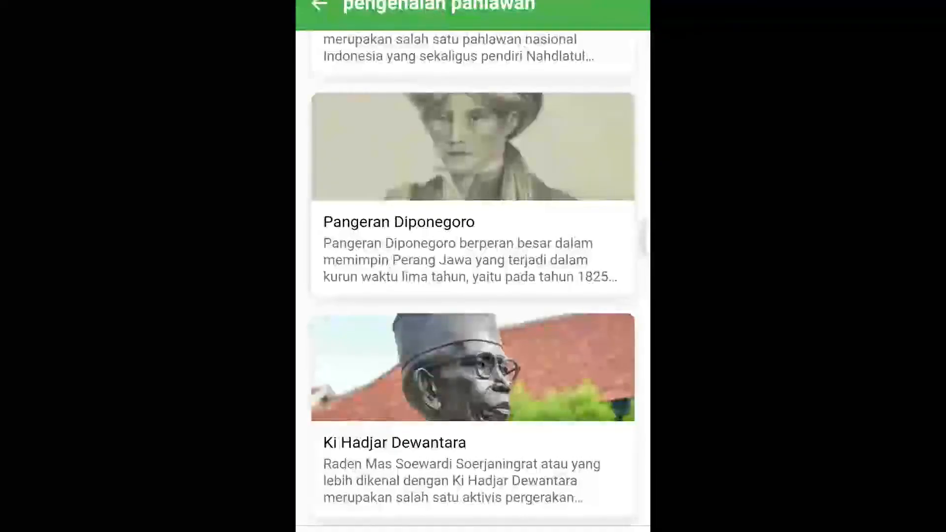
click(473, 414)
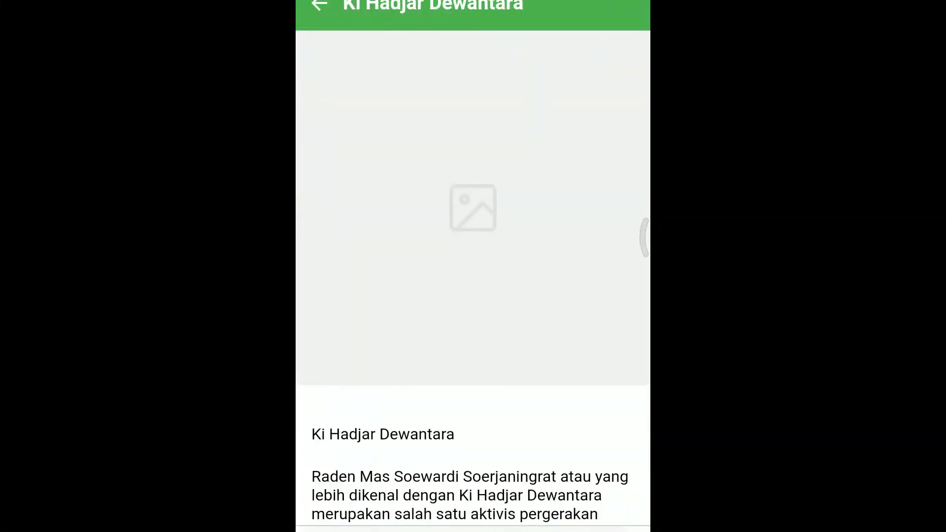
scroll(473, 281, down, 2)
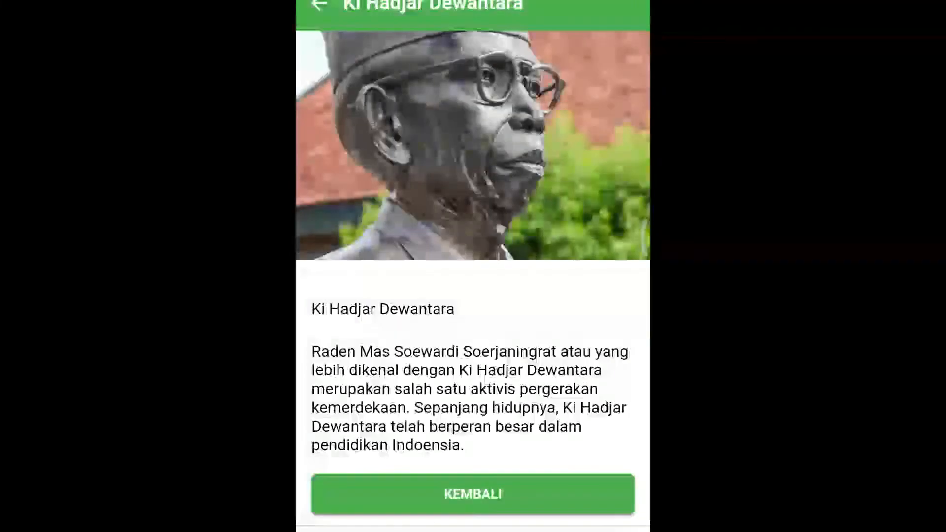
click(473, 495)
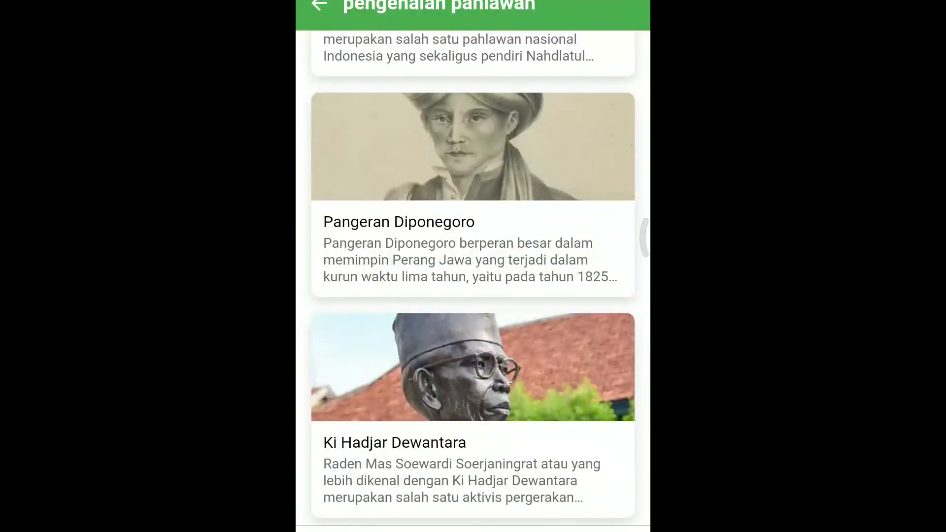
click(319, 4)
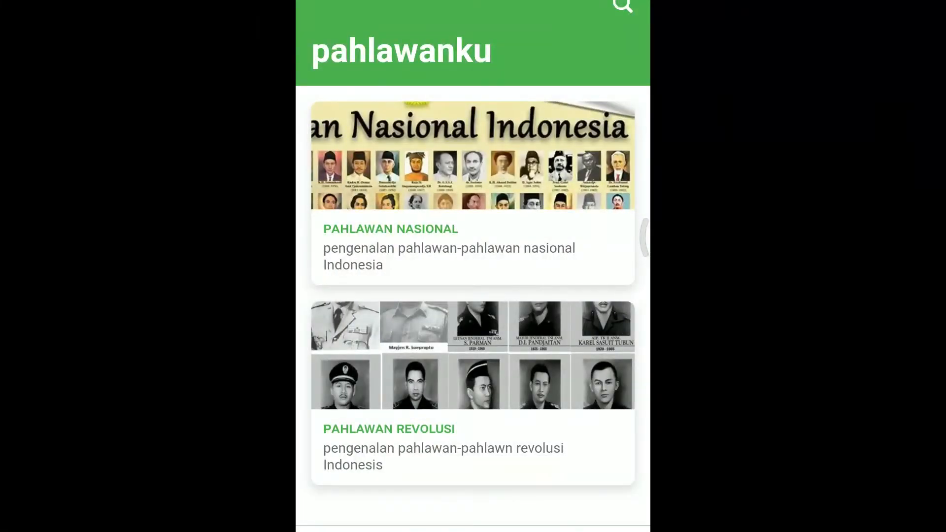
Step: Go to the presidenku section and open its Presiden Indonesia card
click(386, 530)
click(474, 197)
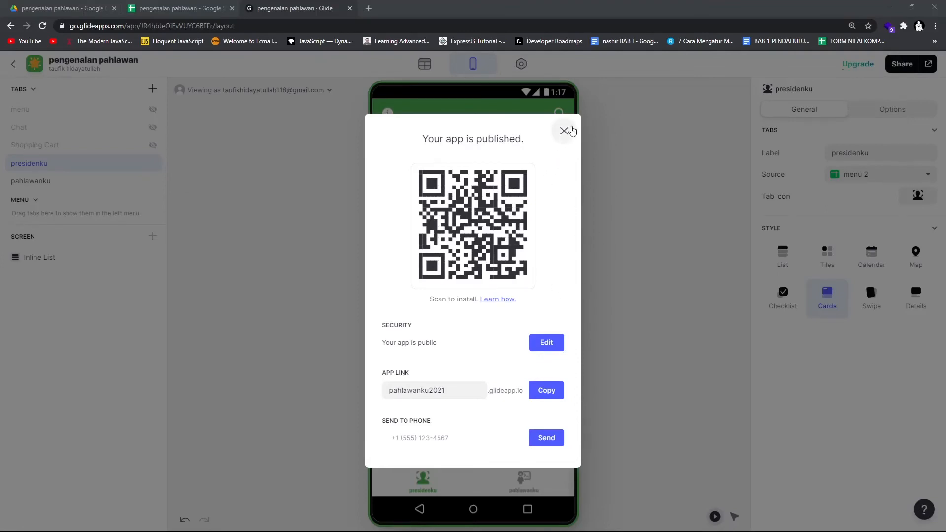
Step: Back in the Glide editor, dismiss the publishing dialog and view the app's appearance settings and the menu 2 data table
click(566, 130)
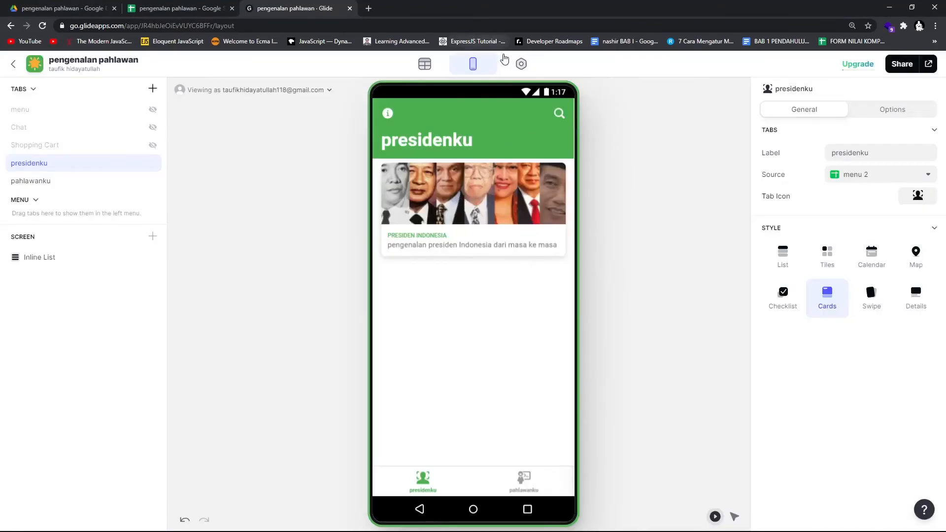
click(522, 63)
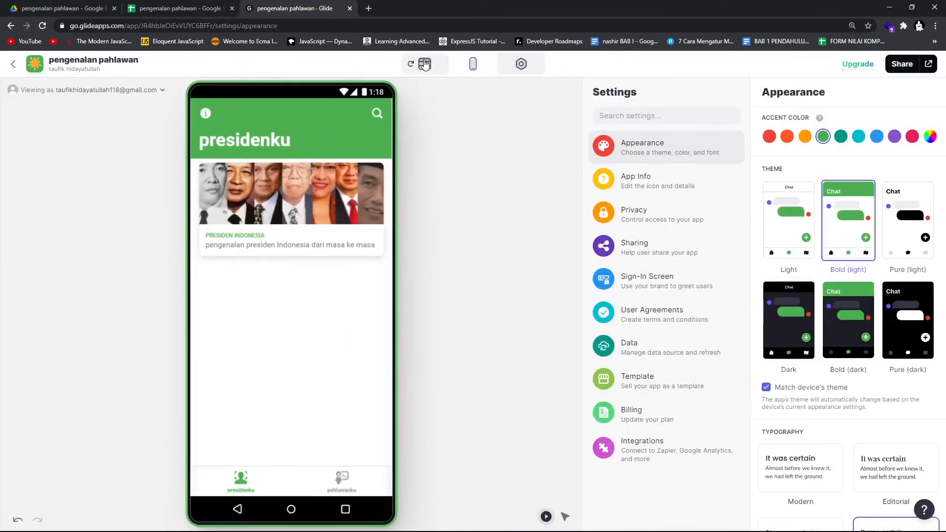
click(424, 64)
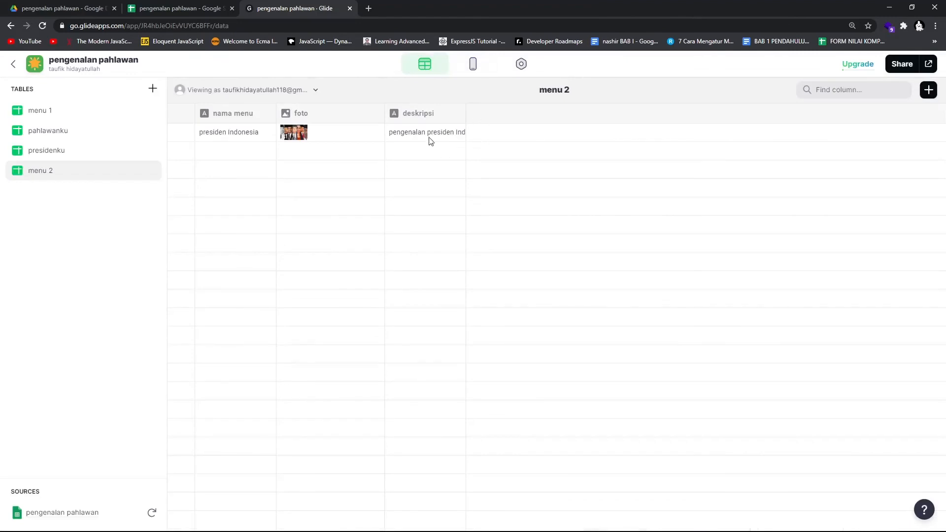